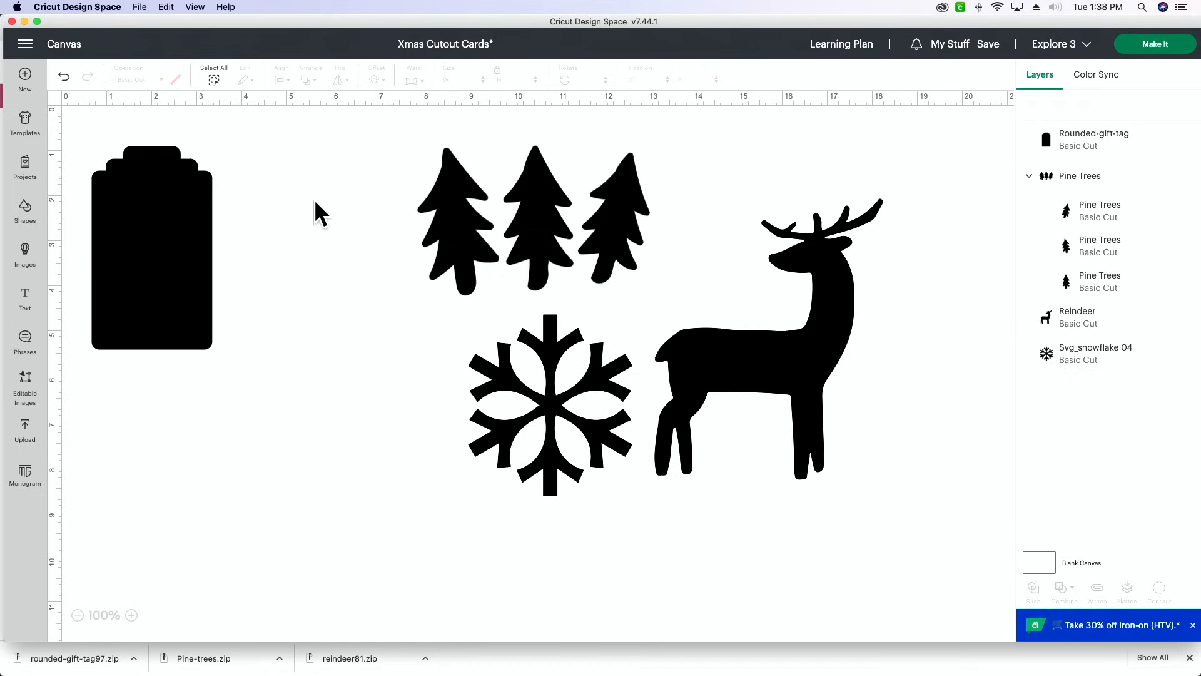
left_click(136, 227)
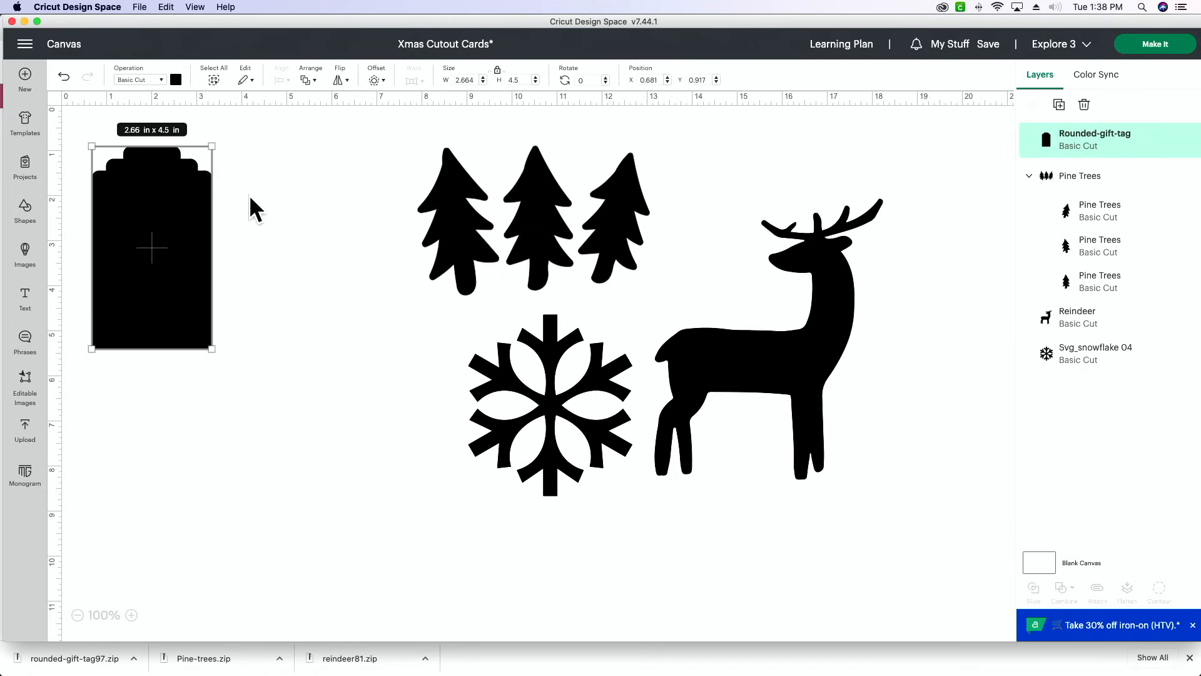
left_click(286, 194)
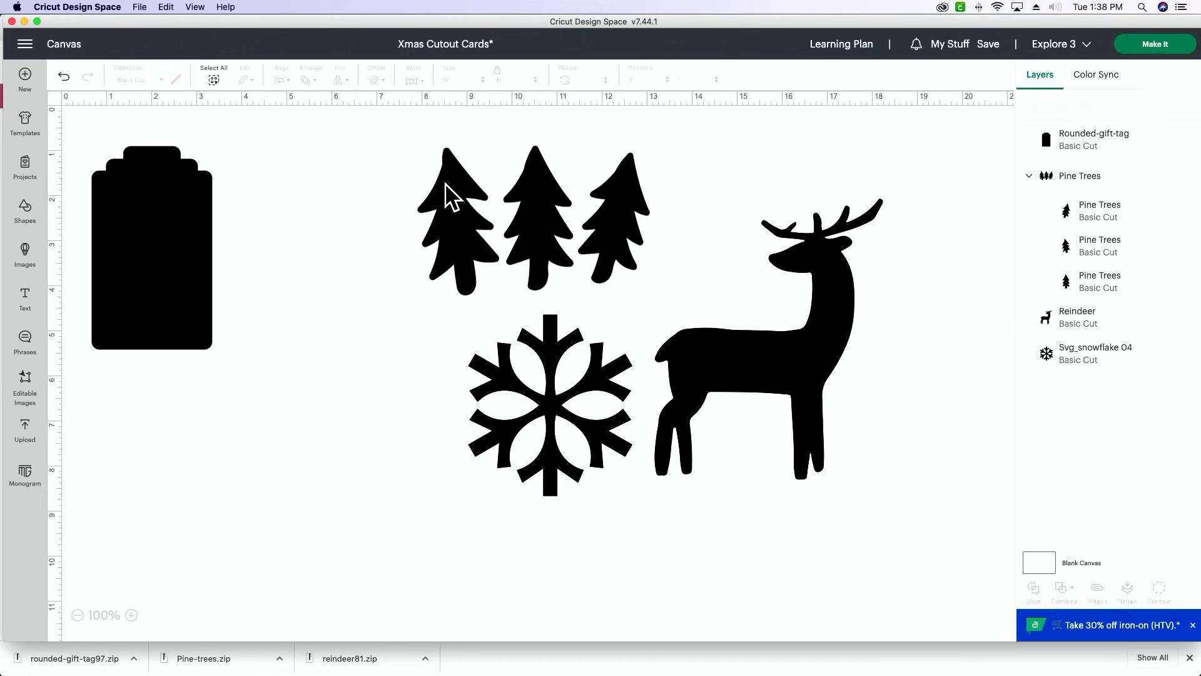
left_click(478, 206)
left_click(551, 426)
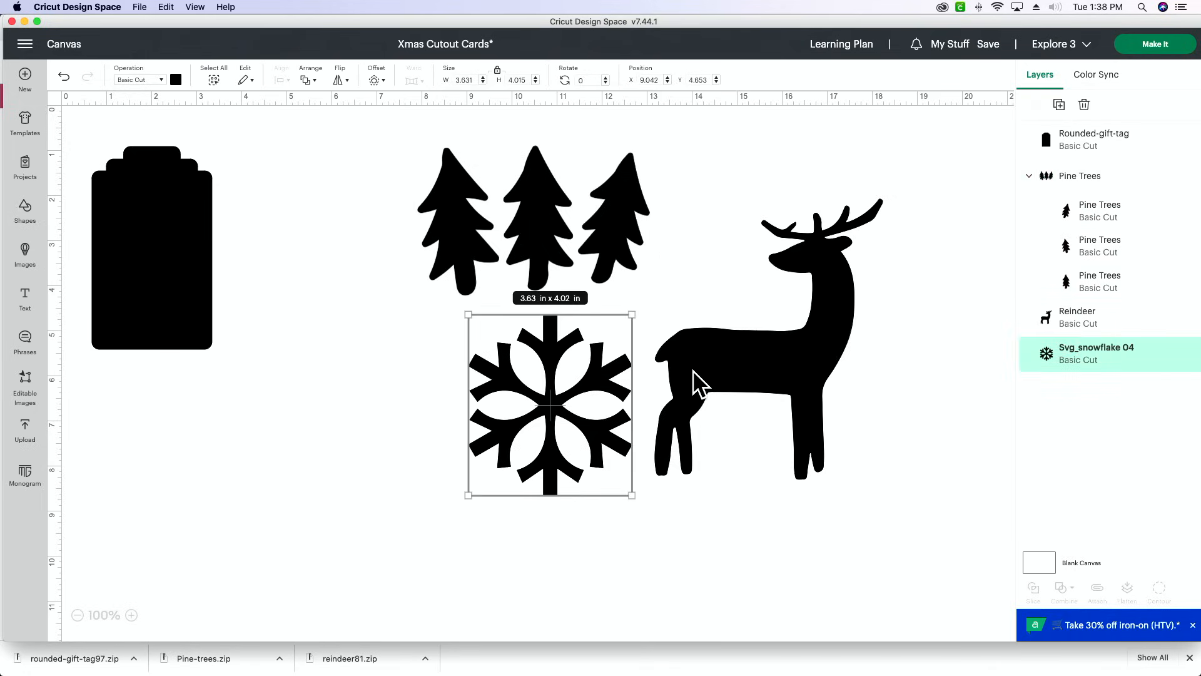
left_click(693, 370)
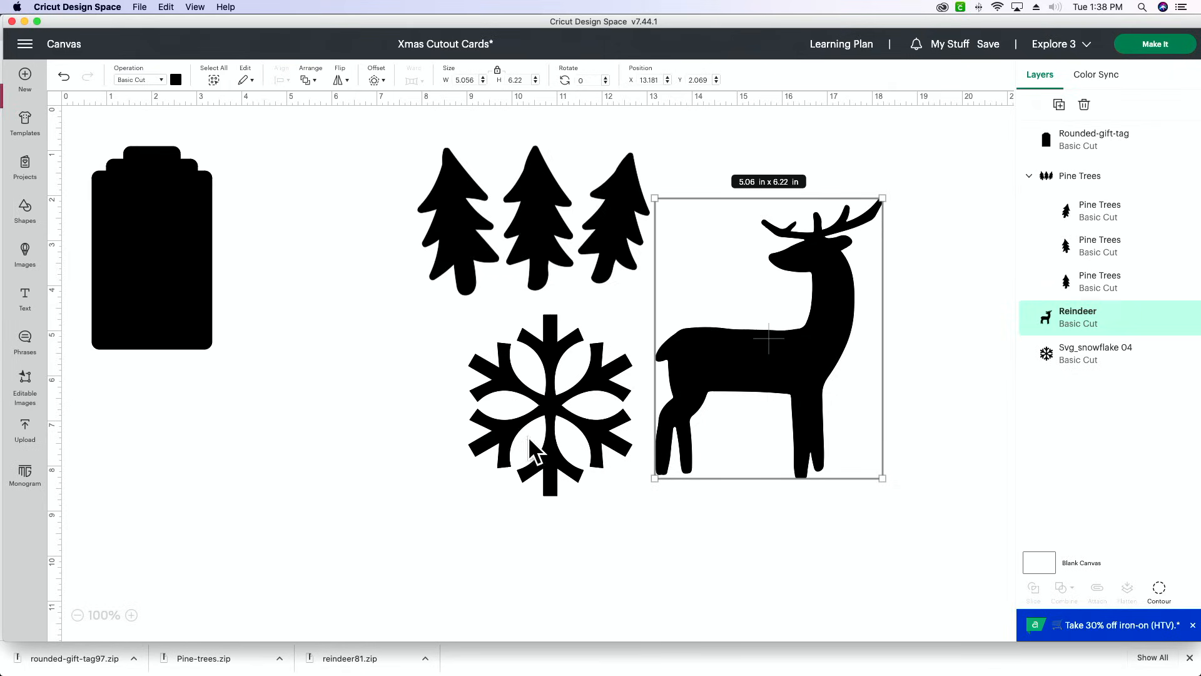
- Scale the snowflake down to about 2.51 × 2.78 in and move it between the gift tag and the pine trees
left_click(552, 438)
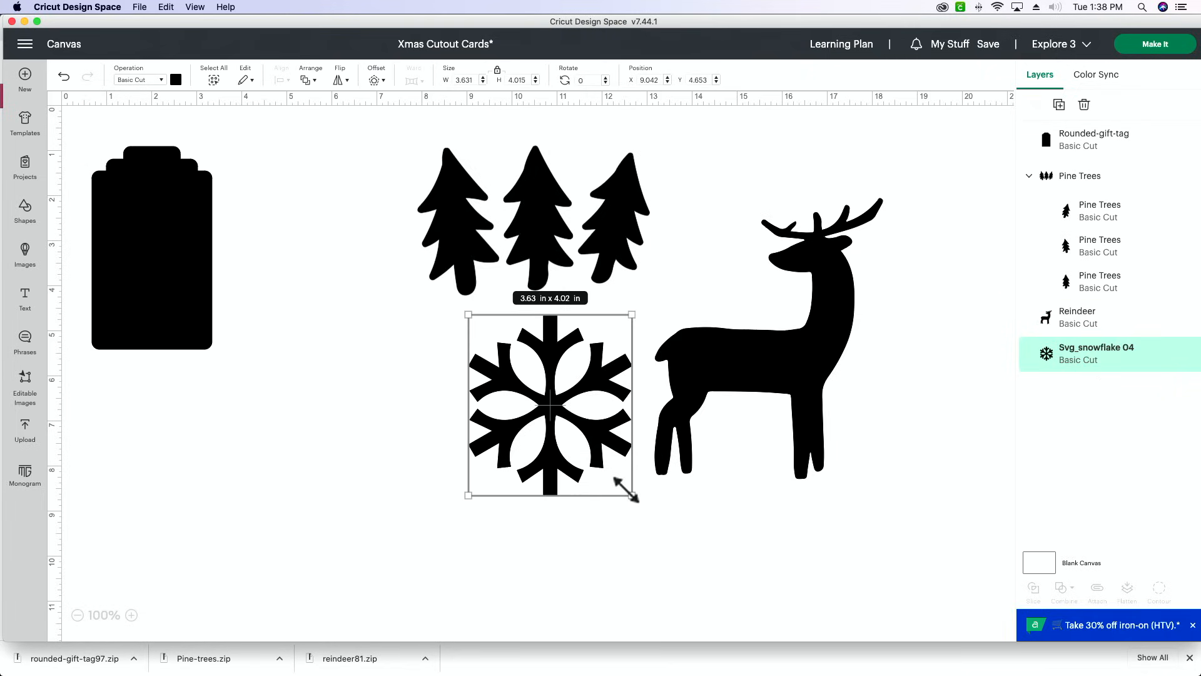
left_click_drag(626, 489, 558, 438)
left_click(413, 403)
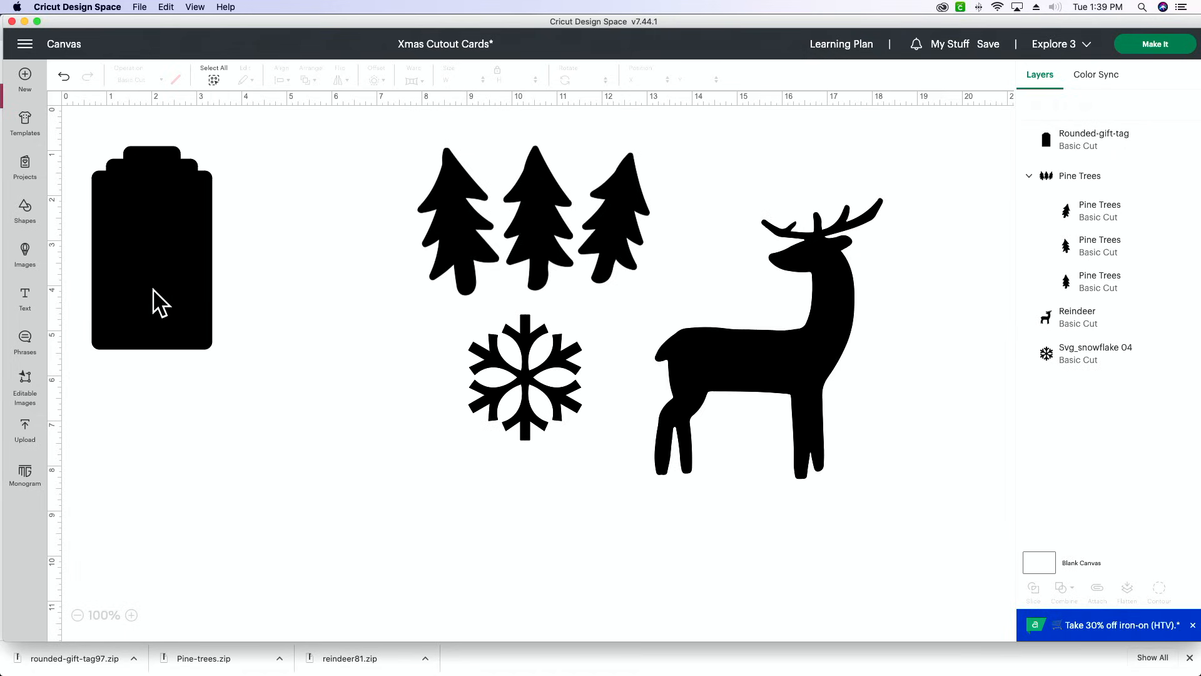
left_click_drag(534, 398, 337, 371)
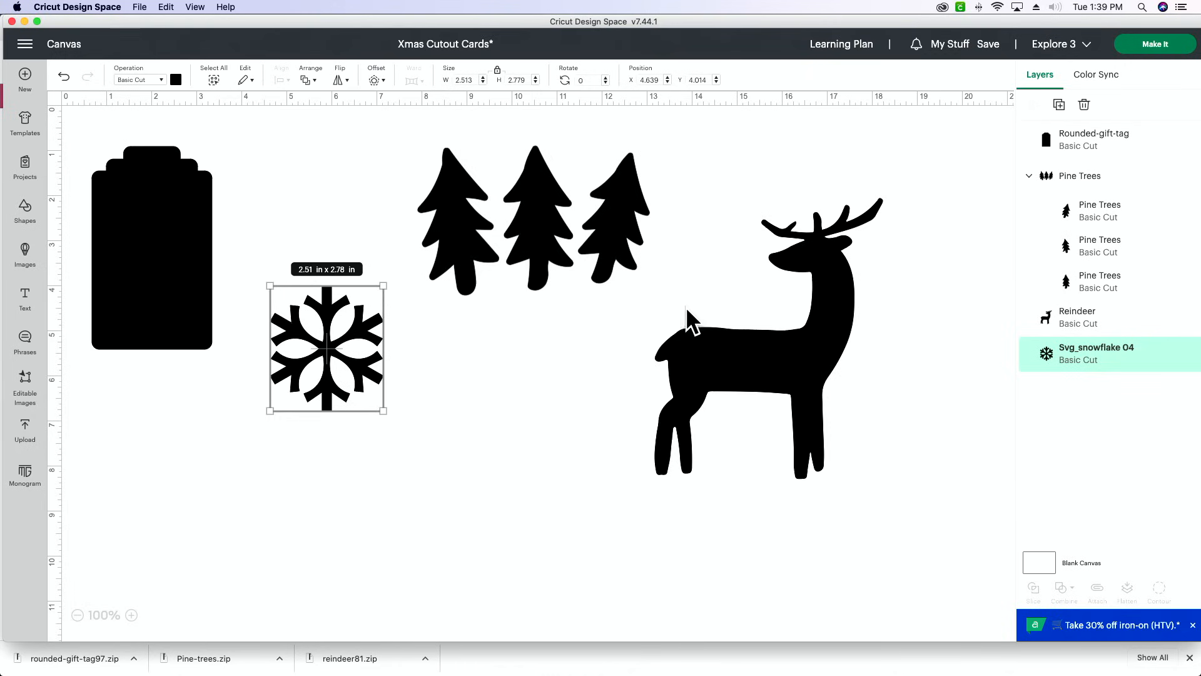
- Move the snowflake so it overlaps the right edge of the gift tag
left_click(131, 615)
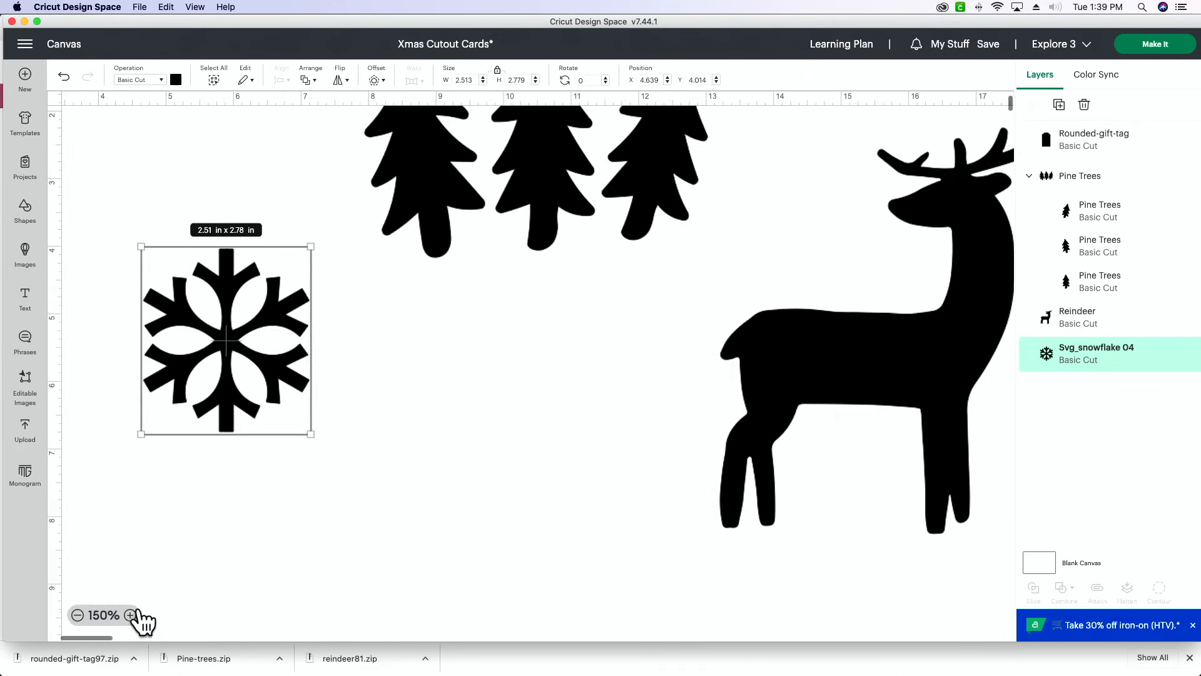
scroll(255, 457, "up", 5)
scroll(286, 442, "left", 8)
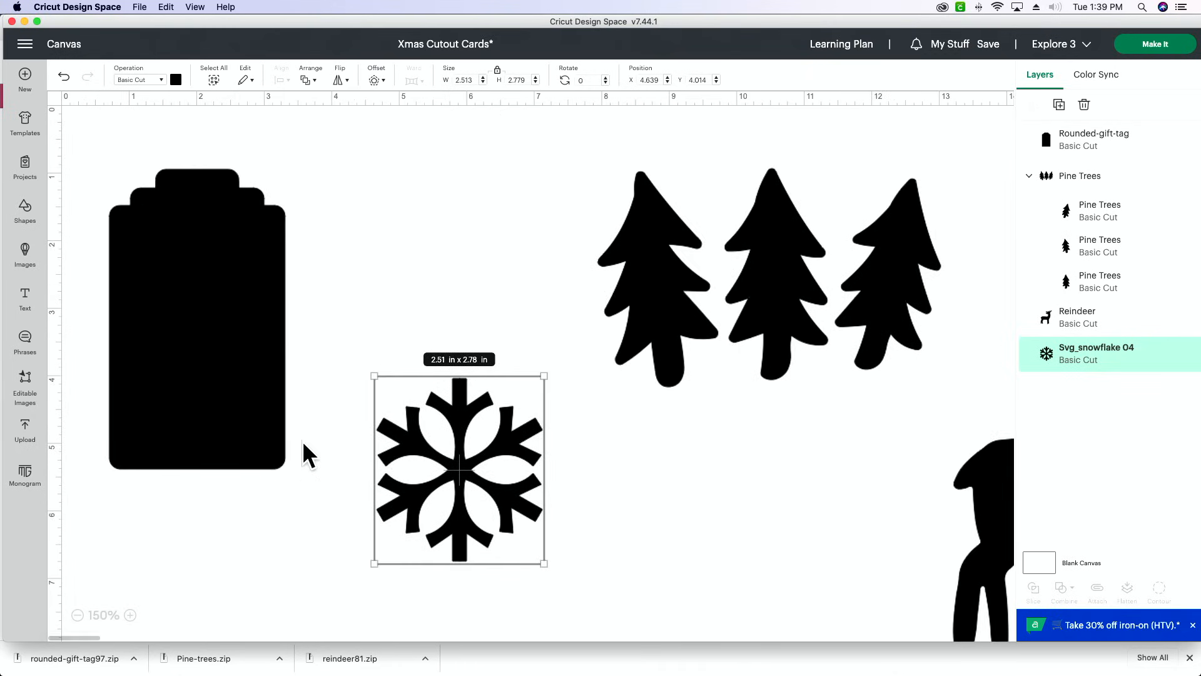
left_click(246, 419)
left_click(492, 482)
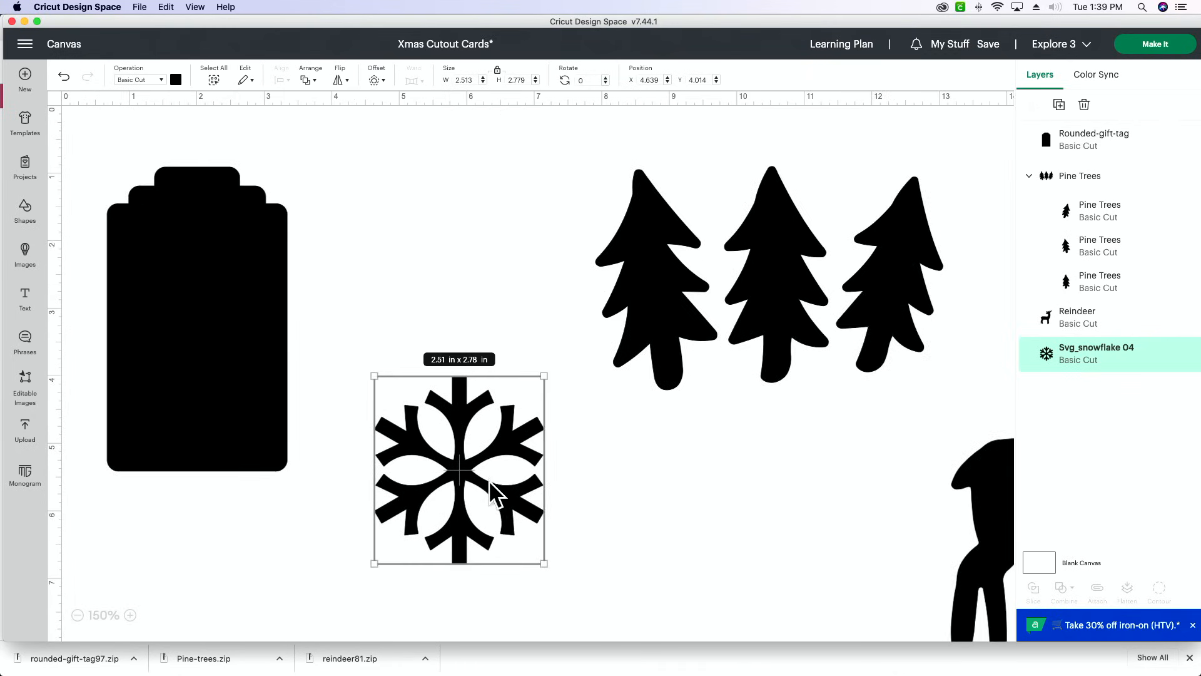
scroll(710, 470, "right", 5)
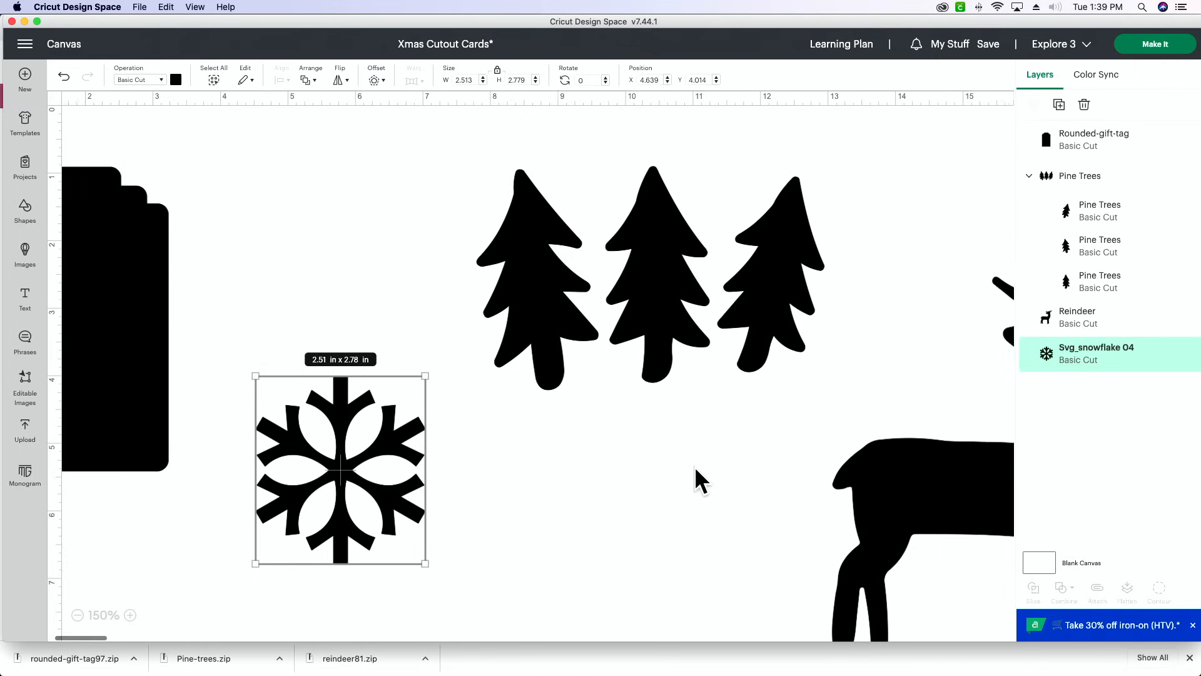
scroll(680, 464, "right", 5)
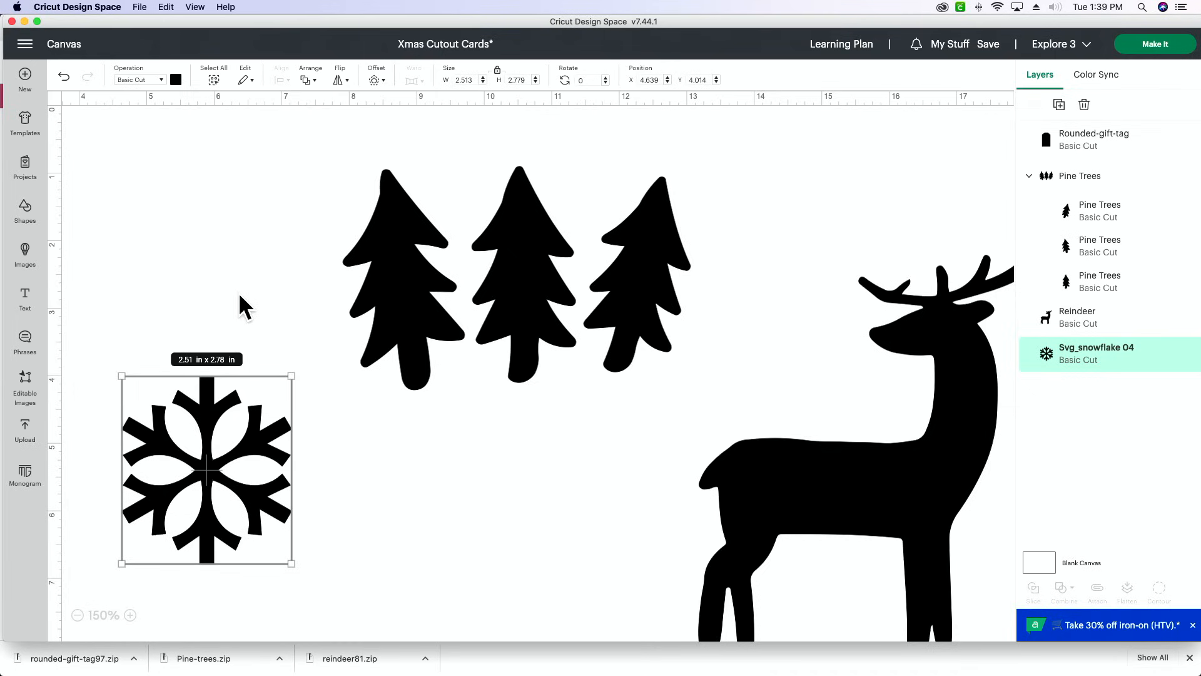
scroll(238, 302, "left", 5)
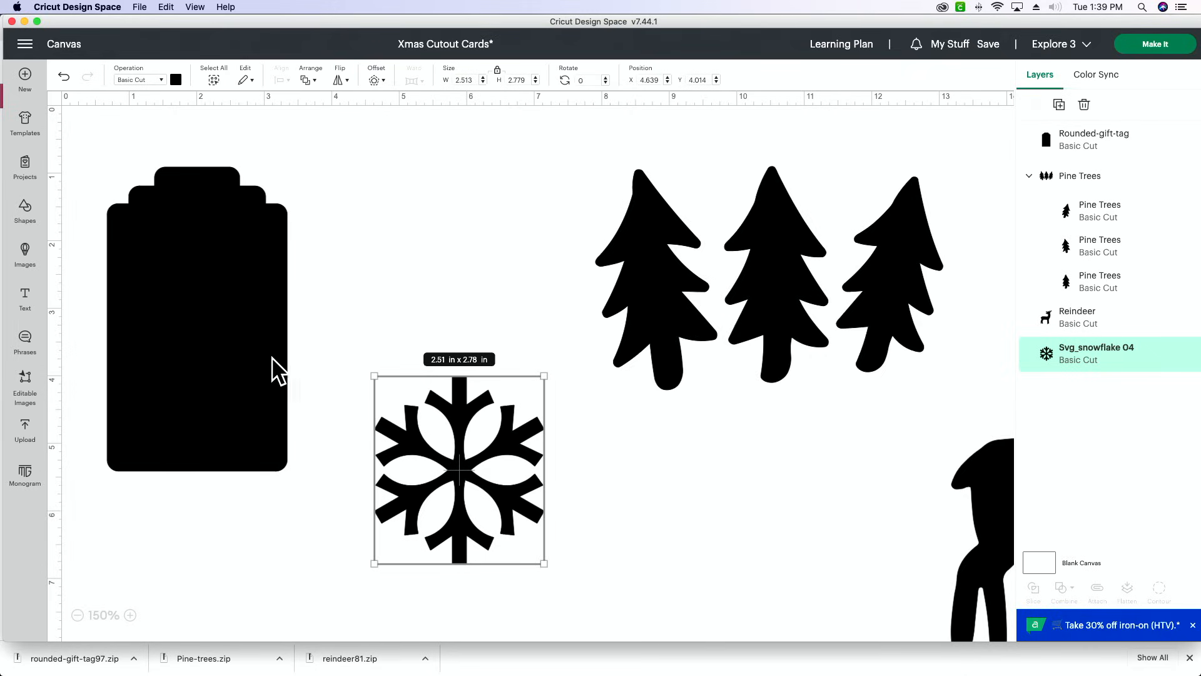
left_click(223, 375)
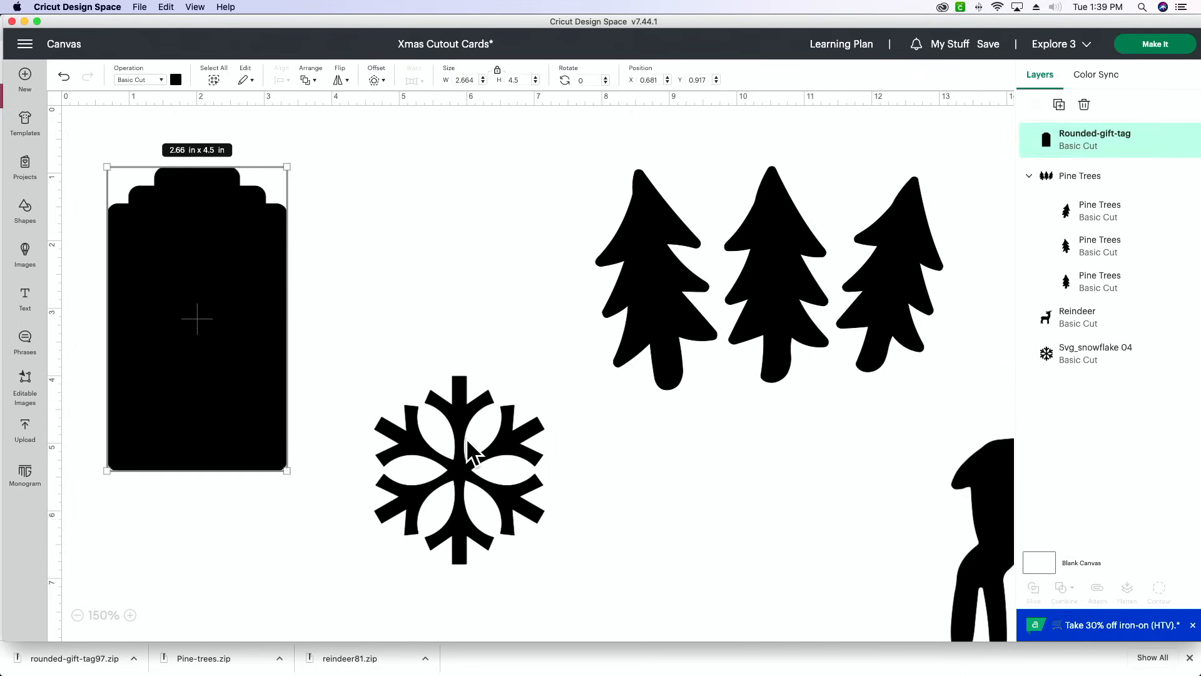
left_click(466, 438)
left_click_drag(466, 438, 364, 320)
- Recolor the snowflake light blue and bring it to the front of the gift tag
left_click(176, 79)
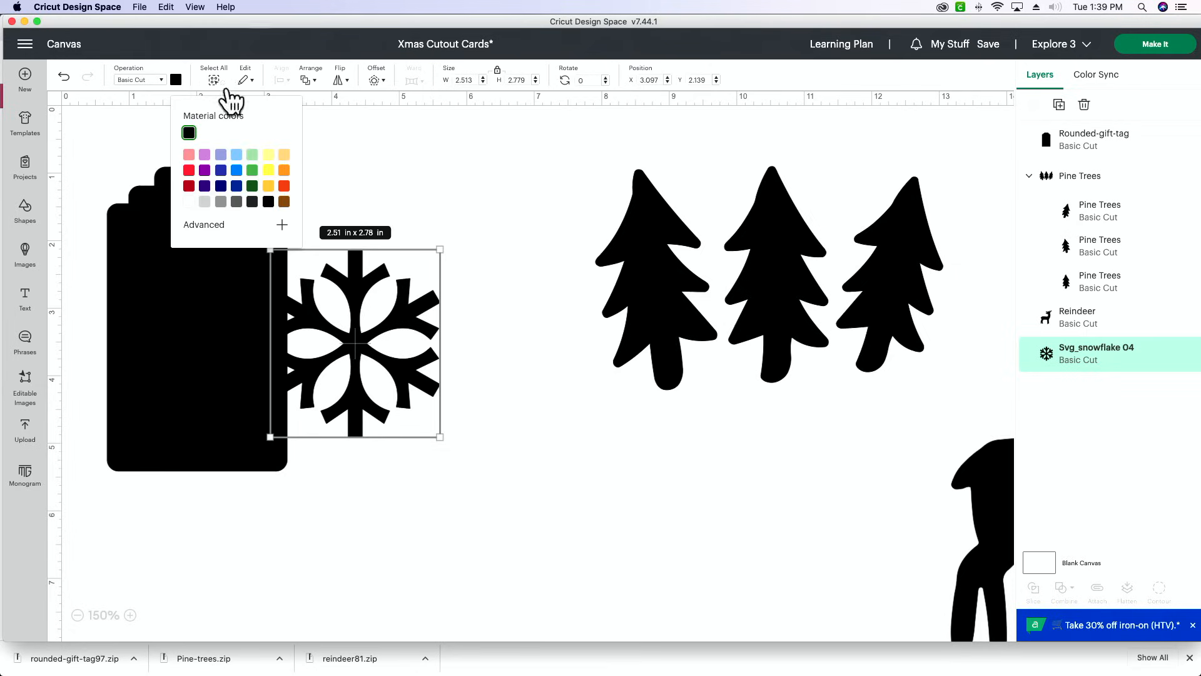
left_click(237, 154)
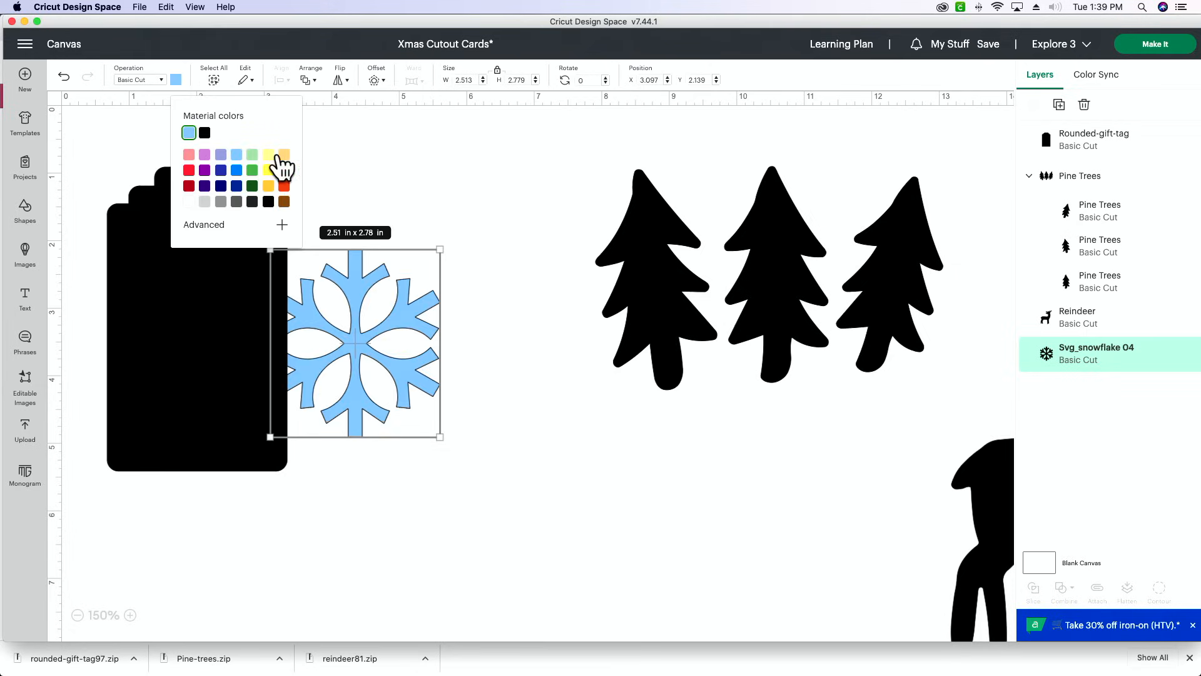
left_click(406, 209)
left_click(364, 298)
right_click(364, 298)
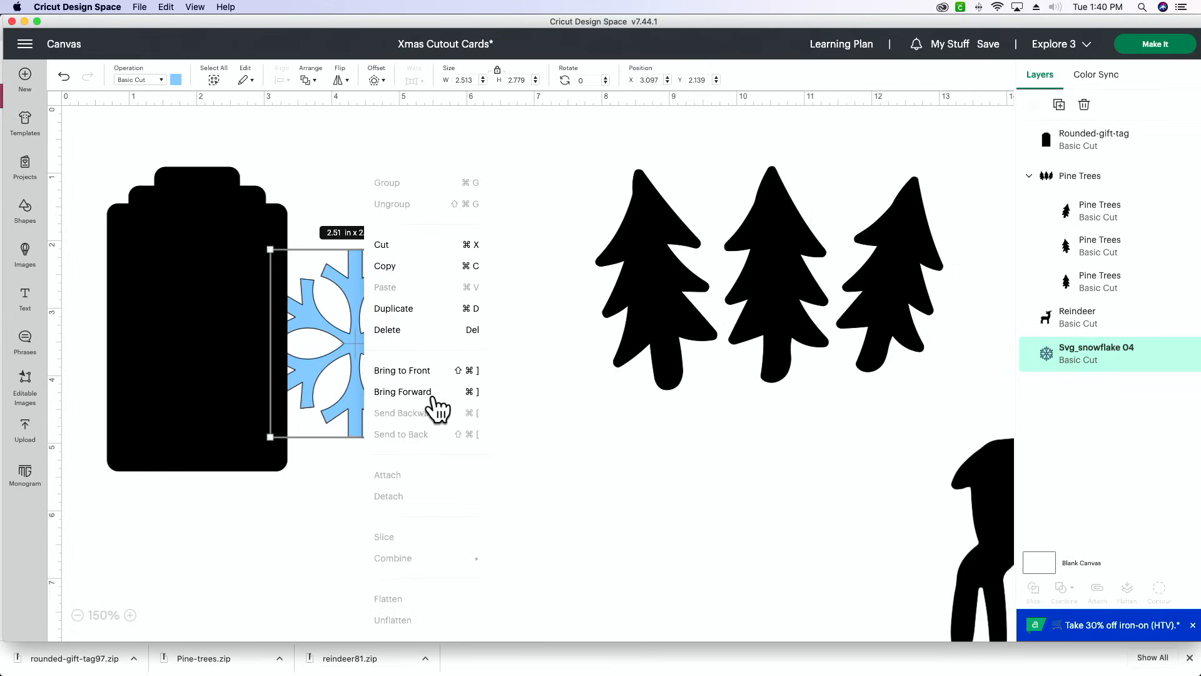
left_click(426, 373)
left_click(467, 354)
- Scale the snowflake down to about 2.04 × 2.26 in and place it over the gift tag's lower-right corner
left_click_drag(397, 325, 311, 393)
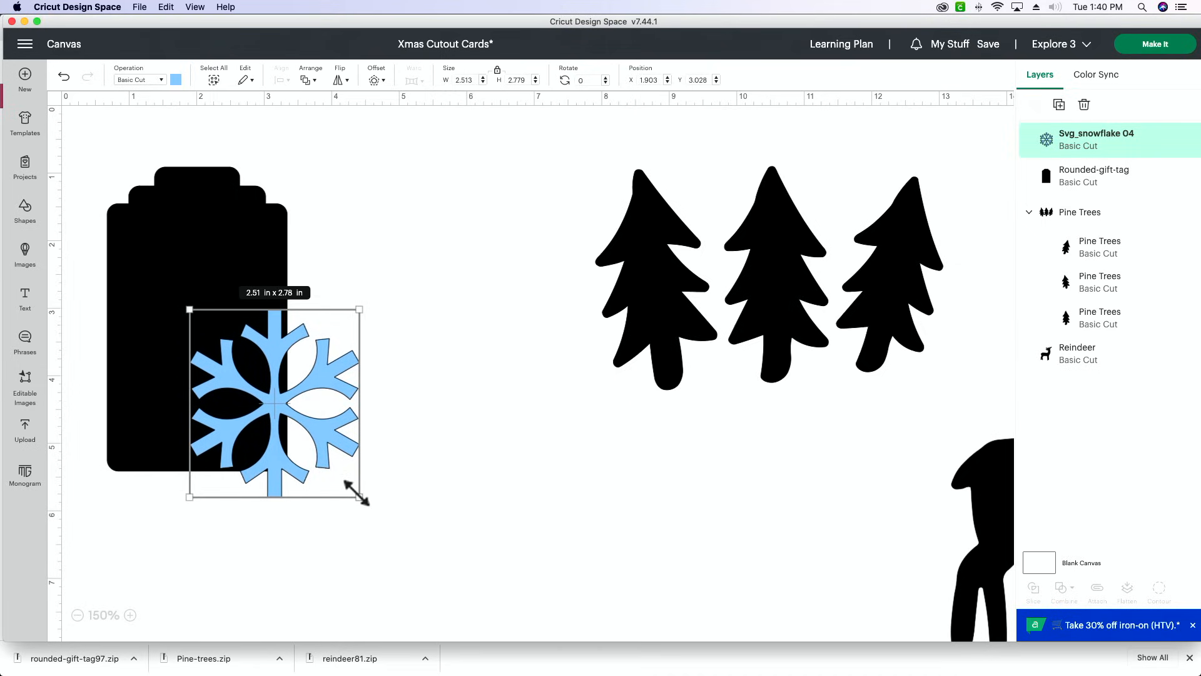
left_click_drag(357, 493, 303, 456)
mouse_move(271, 394)
left_mouse_down()
mouse_move(283, 418)
mouse_move(270, 399)
left_mouse_up()
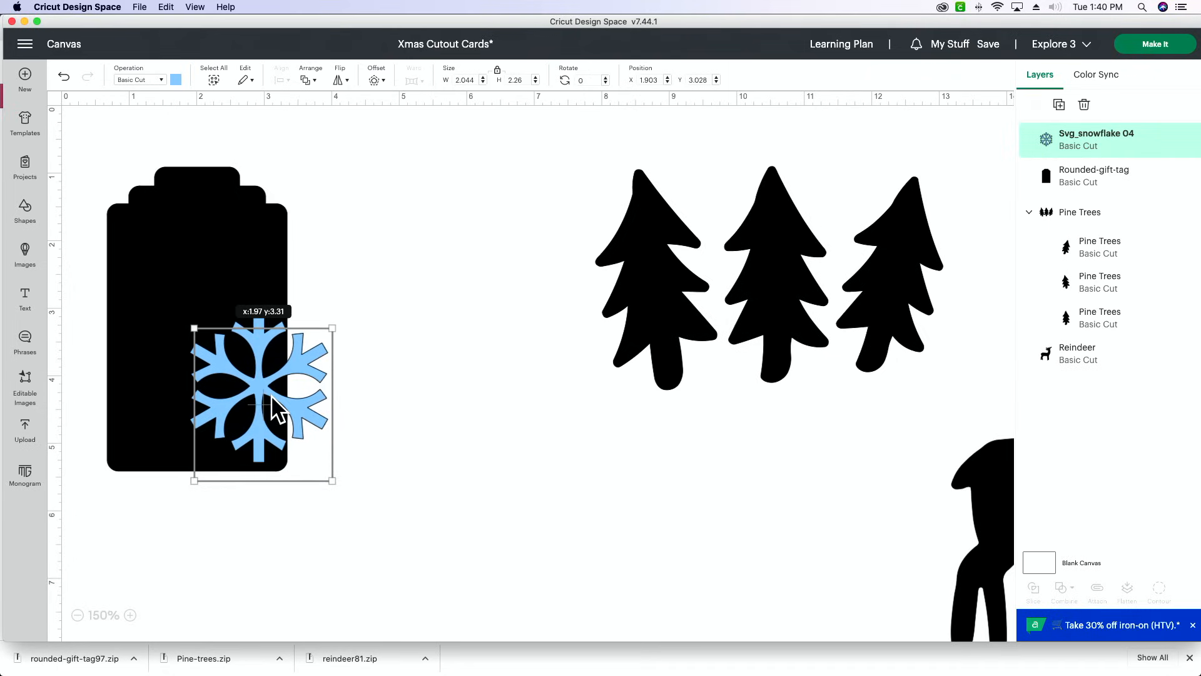
mouse_move(272, 404)
left_mouse_down()
mouse_move(271, 416)
mouse_move(255, 389)
left_mouse_up()
scroll(262, 404, "down", 1)
left_click(381, 405)
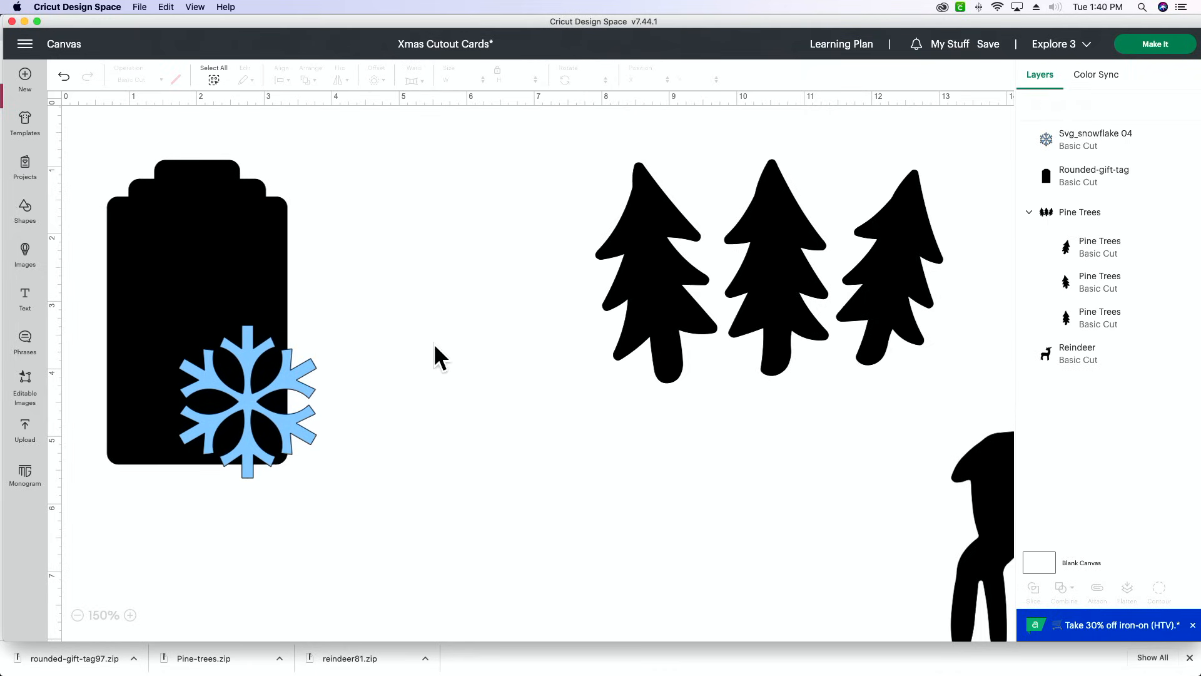
- Add a rounded-corner offset of about 0.097 in around the snowflake
left_click(251, 360)
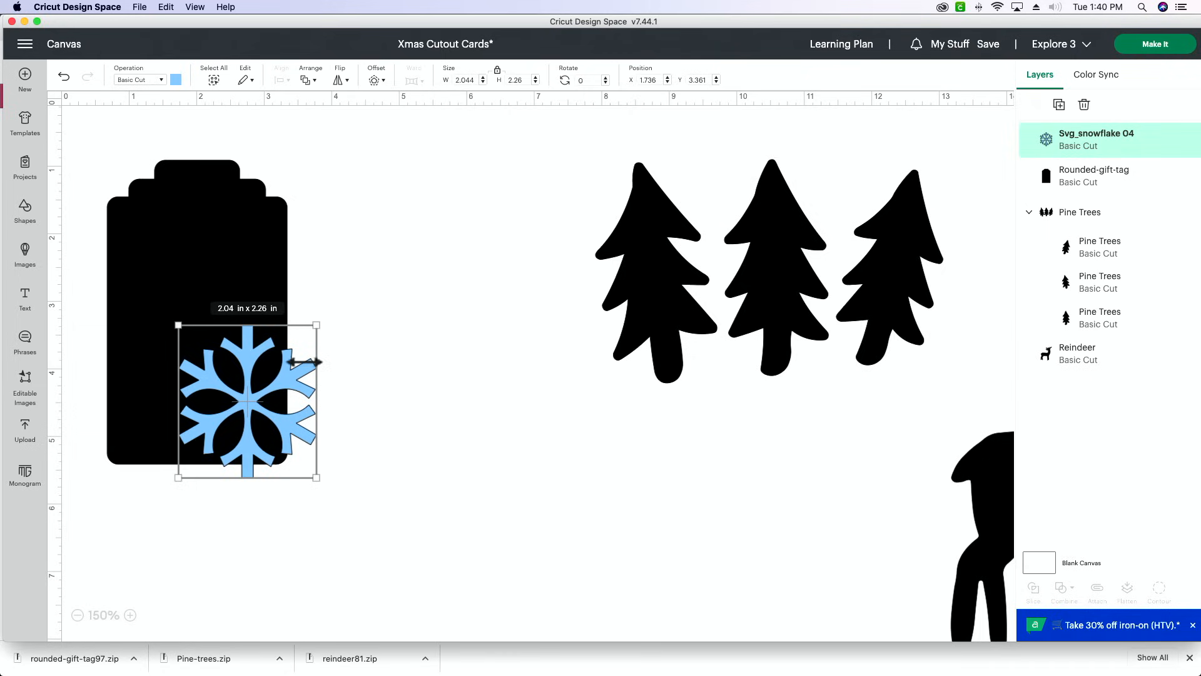
left_click(377, 81)
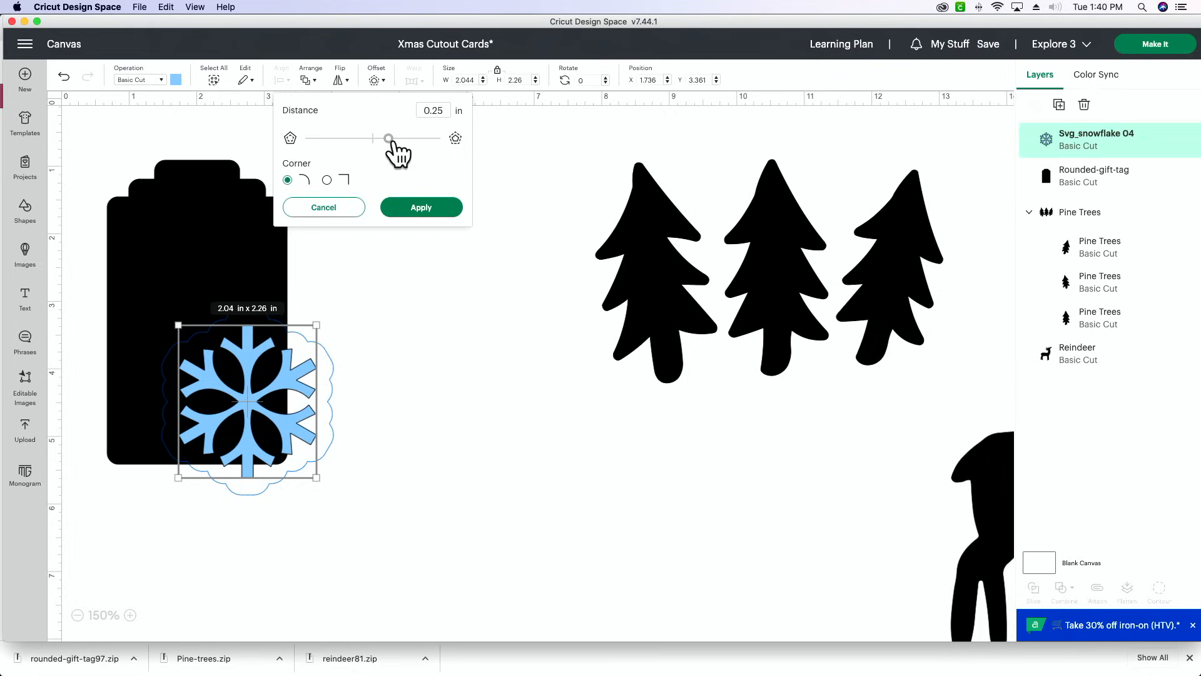
left_click_drag(388, 139, 379, 139)
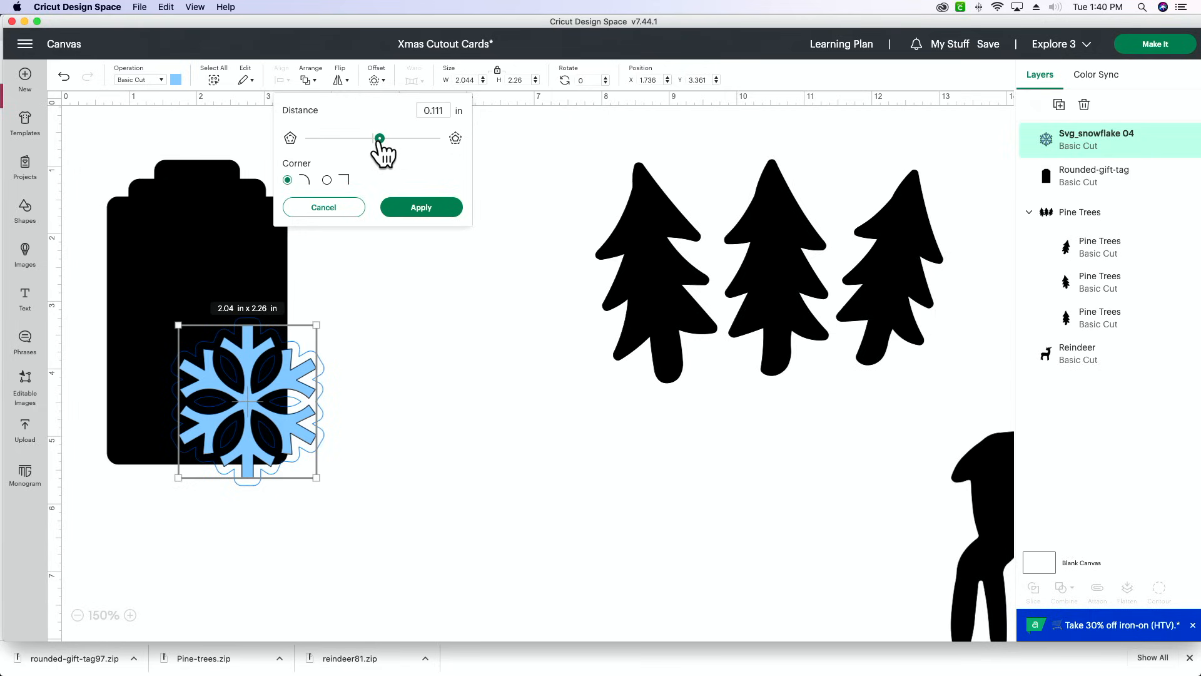
left_click_drag(379, 139, 378, 139)
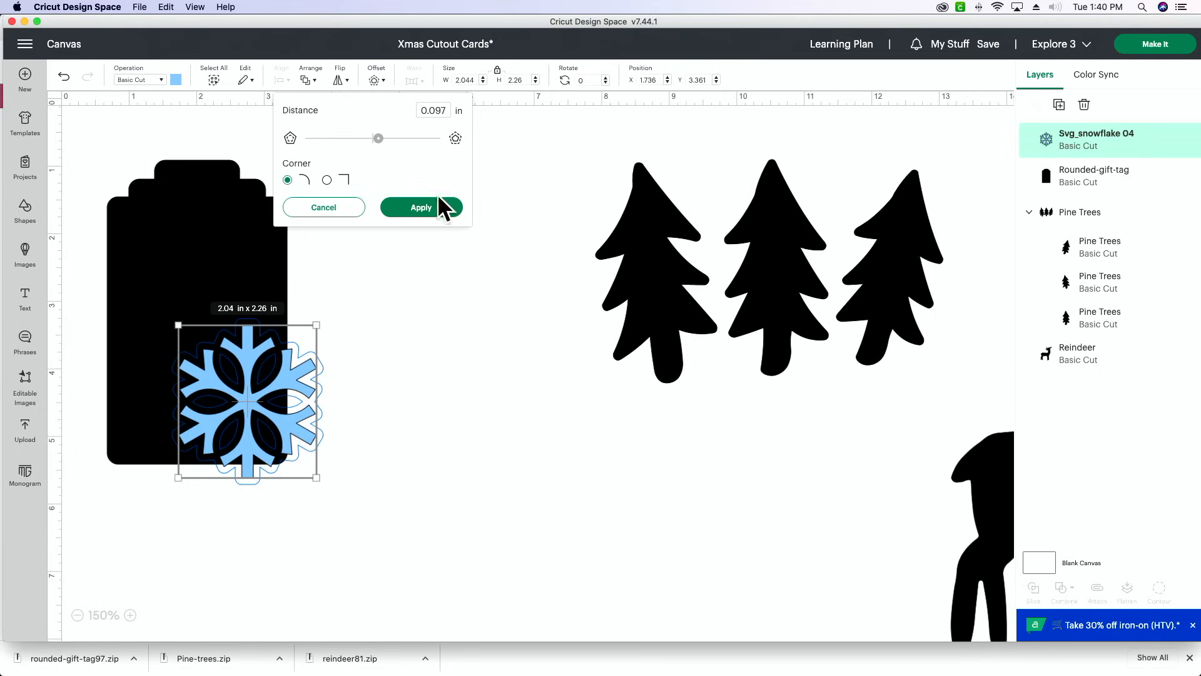
left_click(438, 214)
left_click(436, 217)
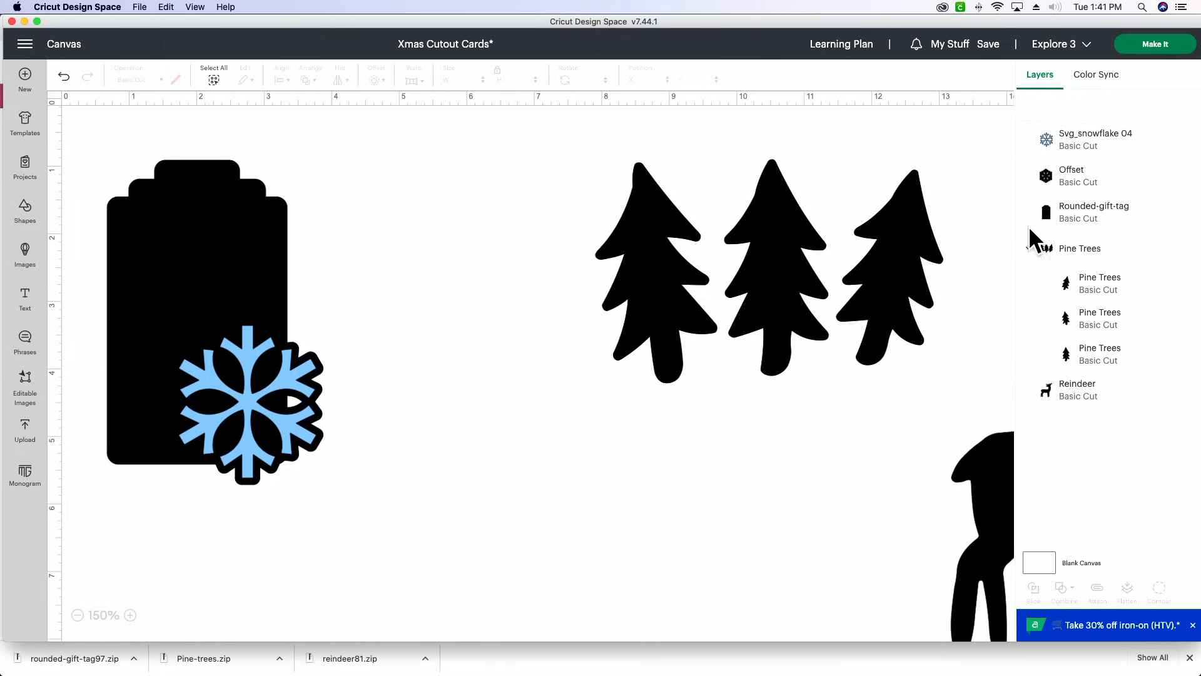
- Try to combine the snowflake offset and the gift tag with Unite, and undo it
left_click(1119, 185)
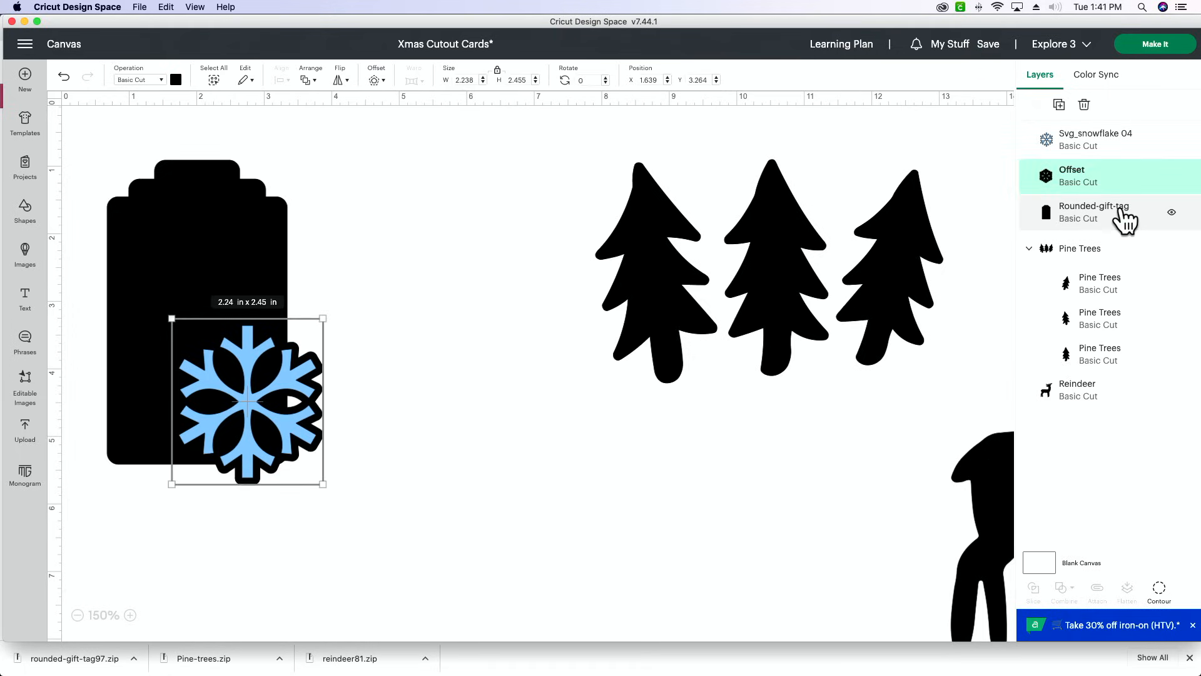
left_click(1136, 223, "shift")
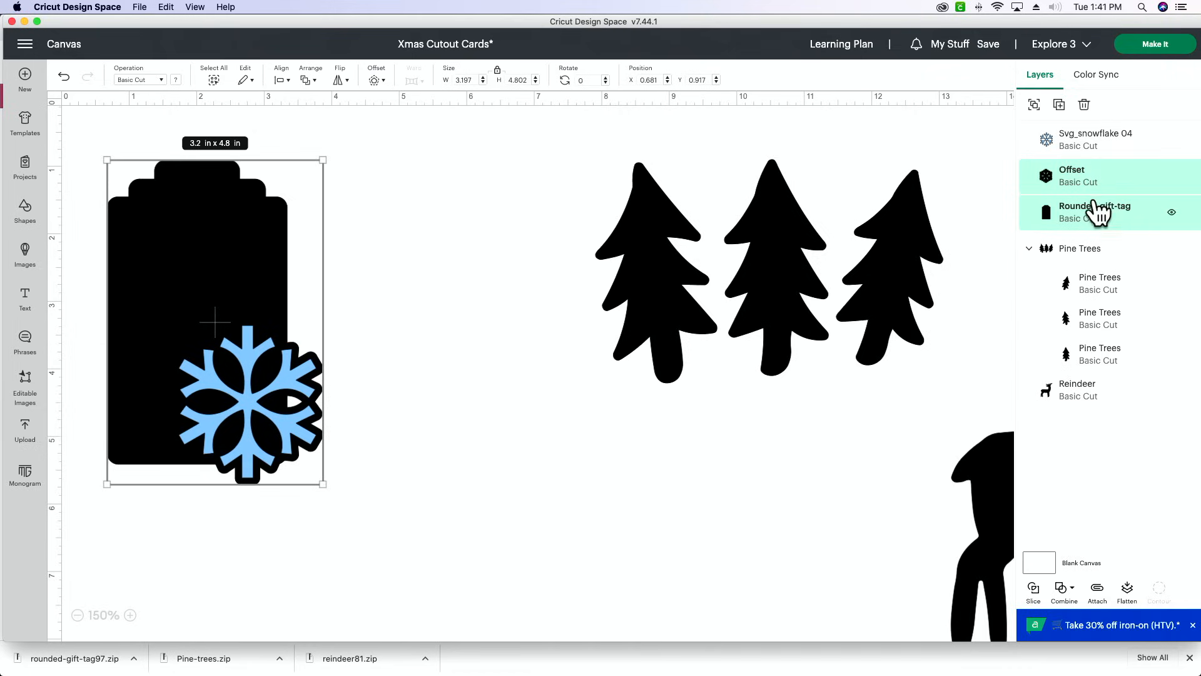
left_click(1075, 590)
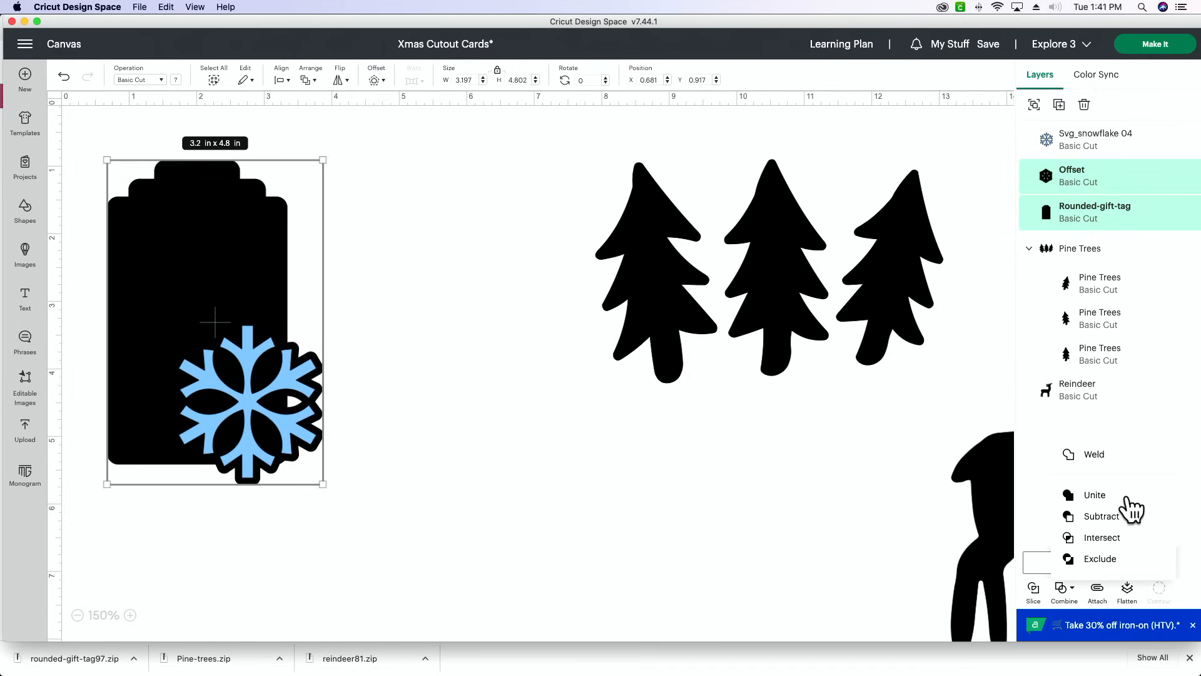
left_click(1127, 496)
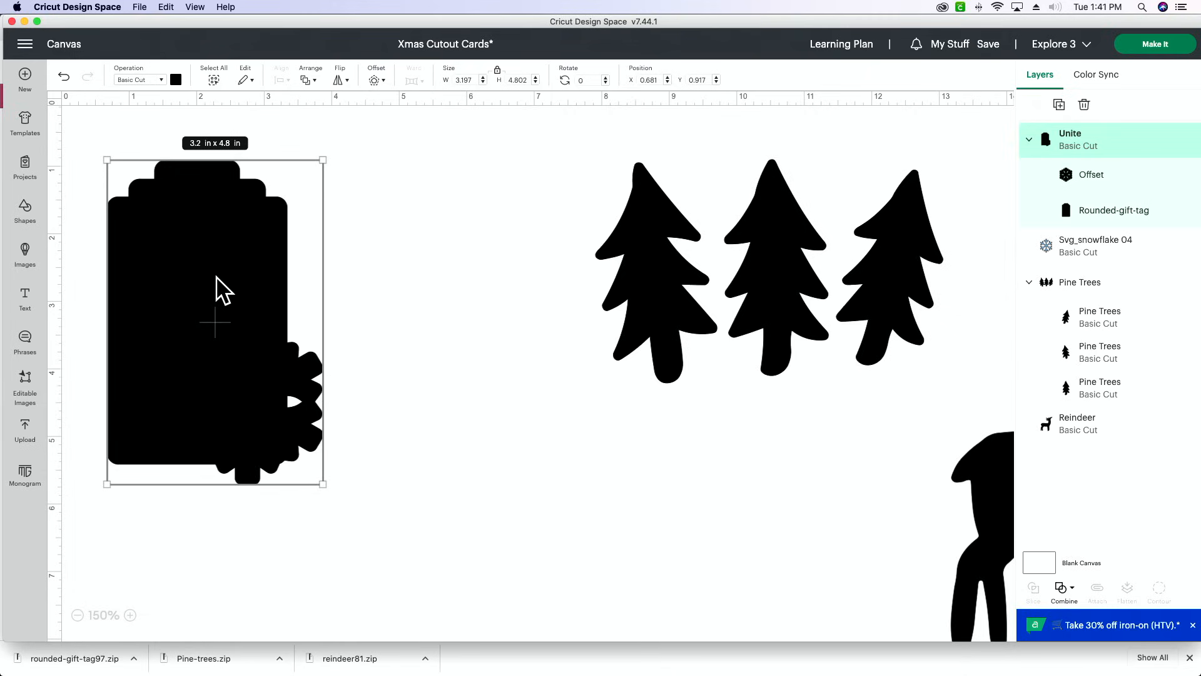
left_click(65, 77)
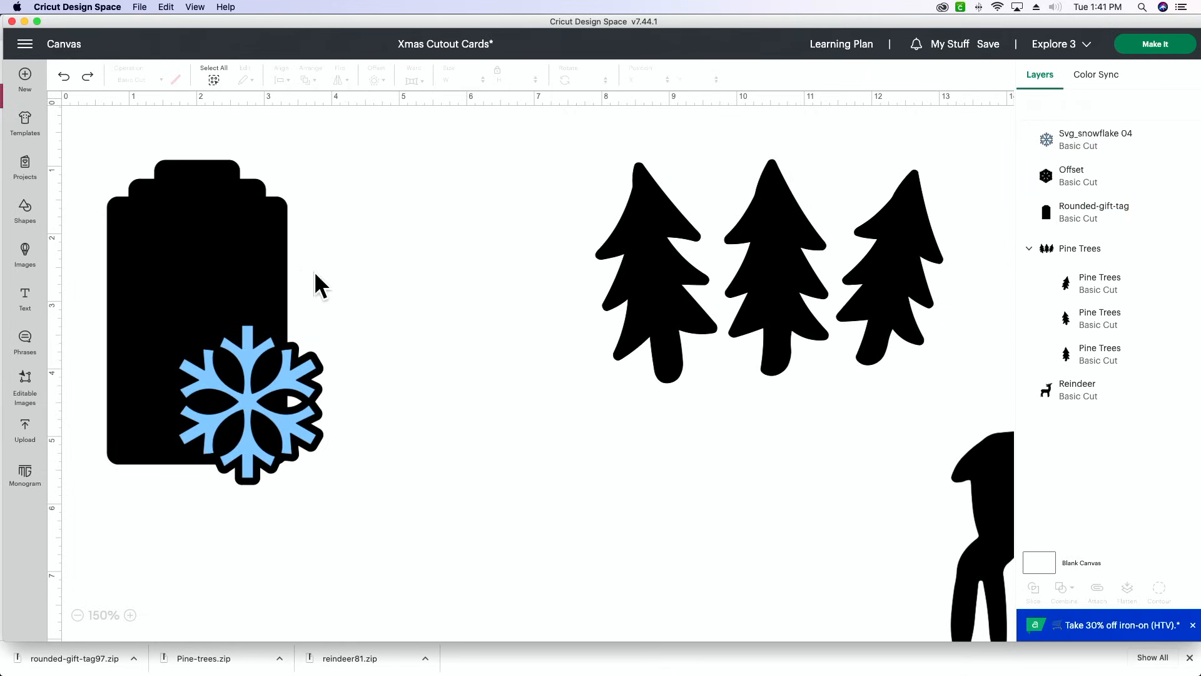
- Weld the snowflake offset and the rounded gift tag into one shape
left_click(1090, 179)
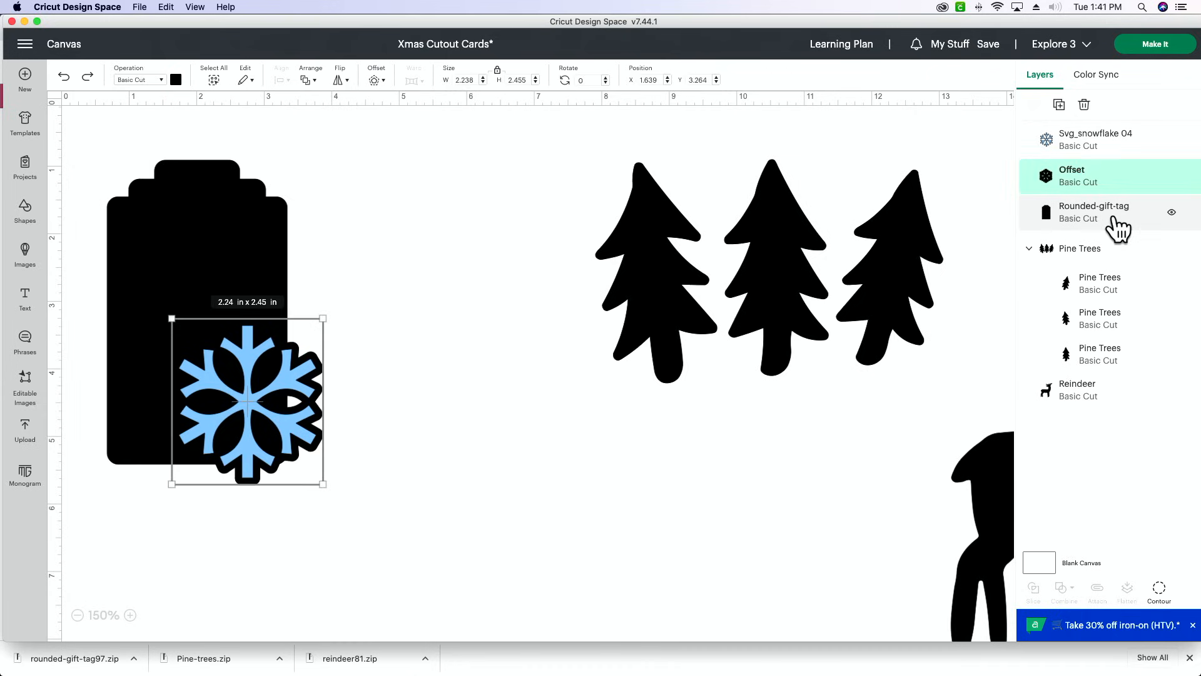
left_click(1114, 220, "shift")
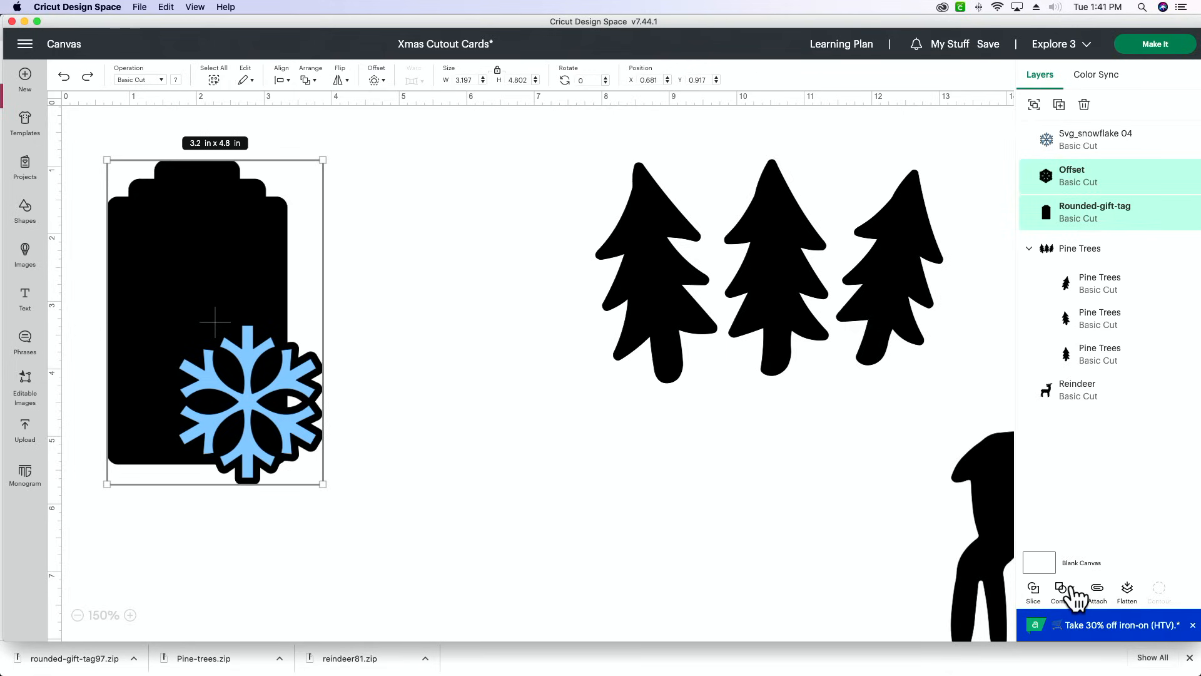
left_click(1066, 590)
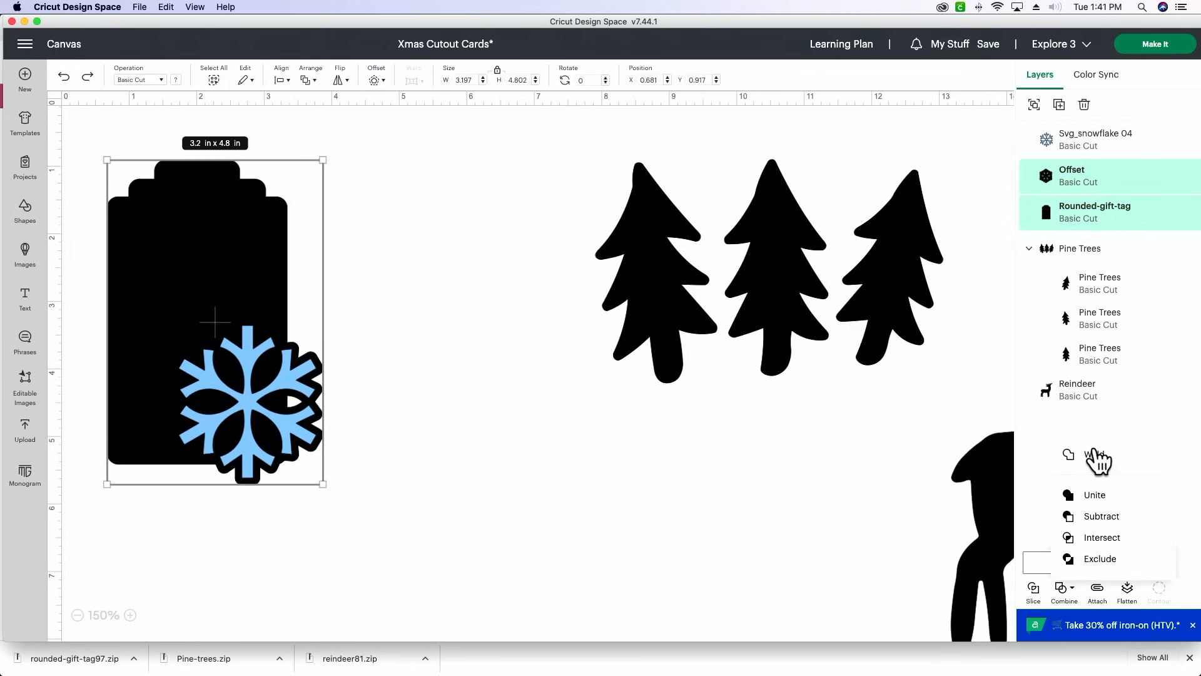
left_click(1114, 457)
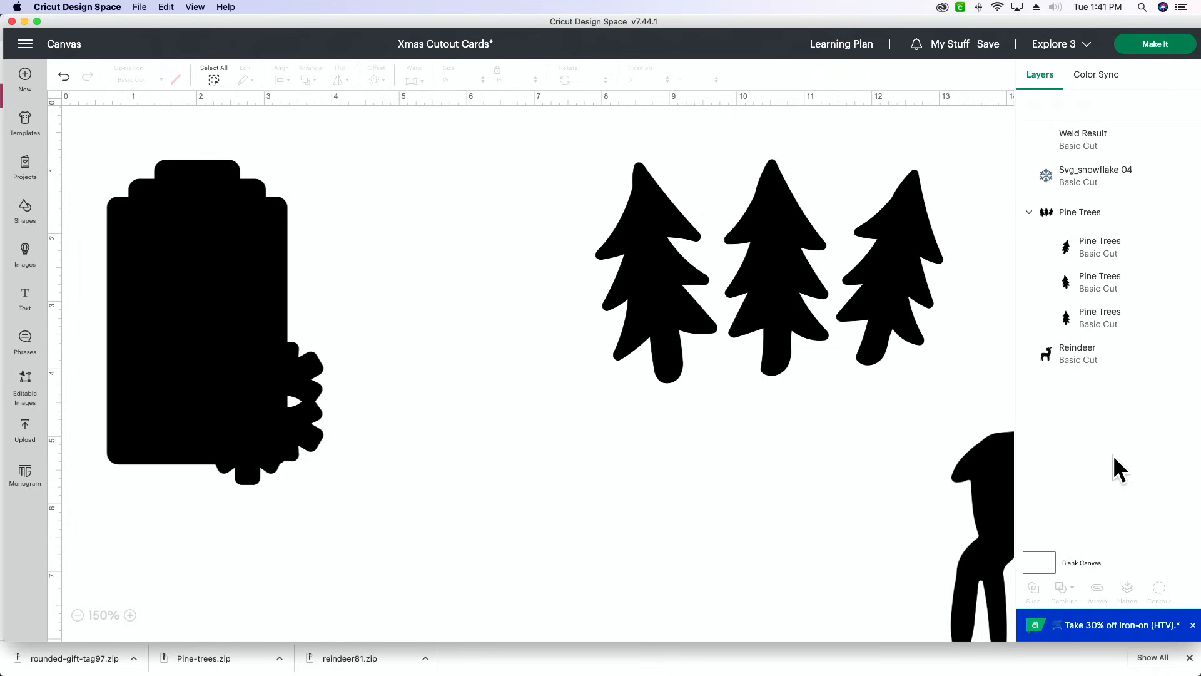
- Hide the small inner cutout contour in the welded tag shape
left_click(1138, 155)
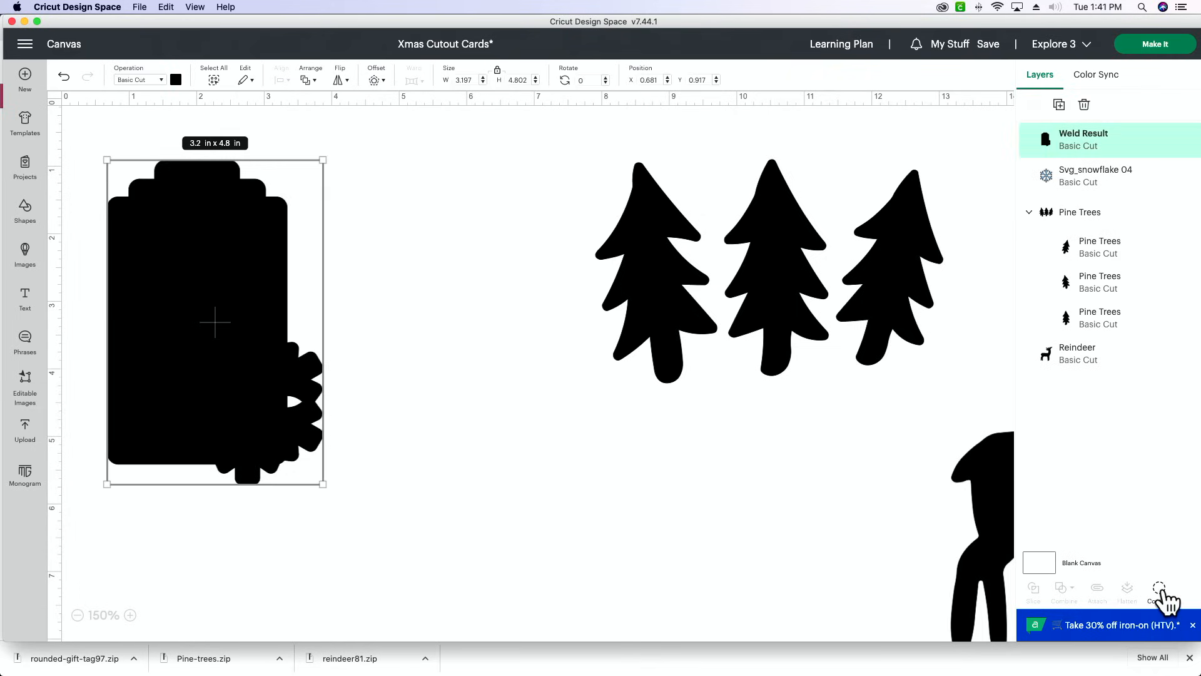
left_click(1160, 591)
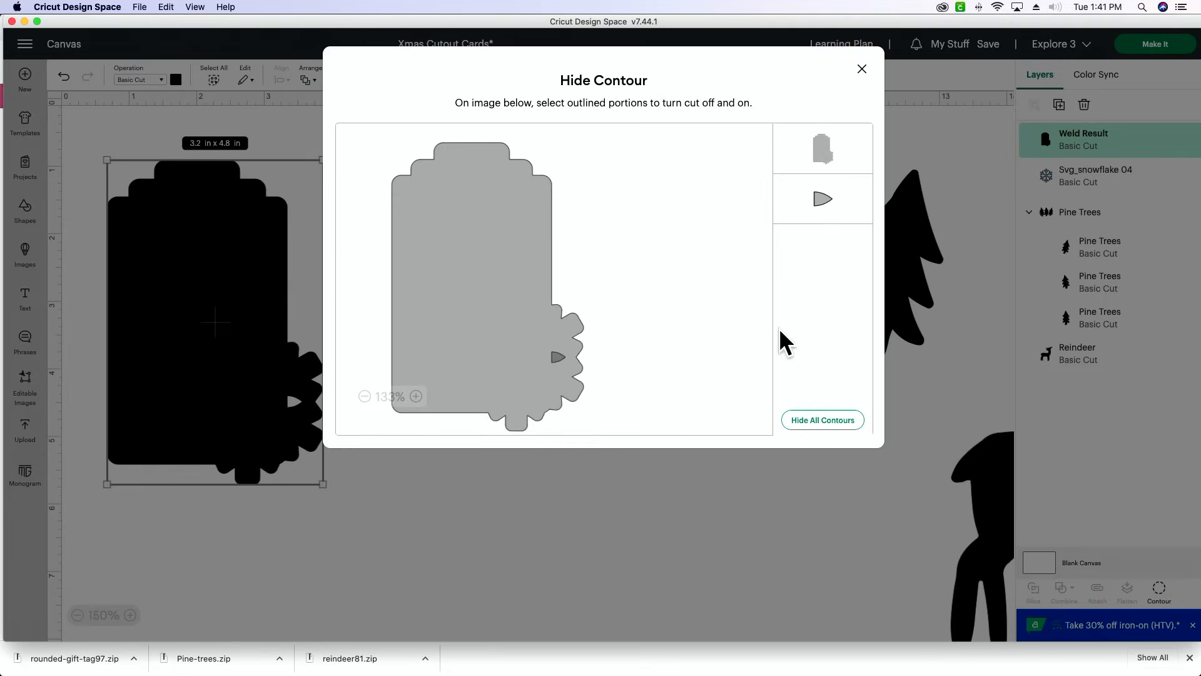
left_click(854, 219)
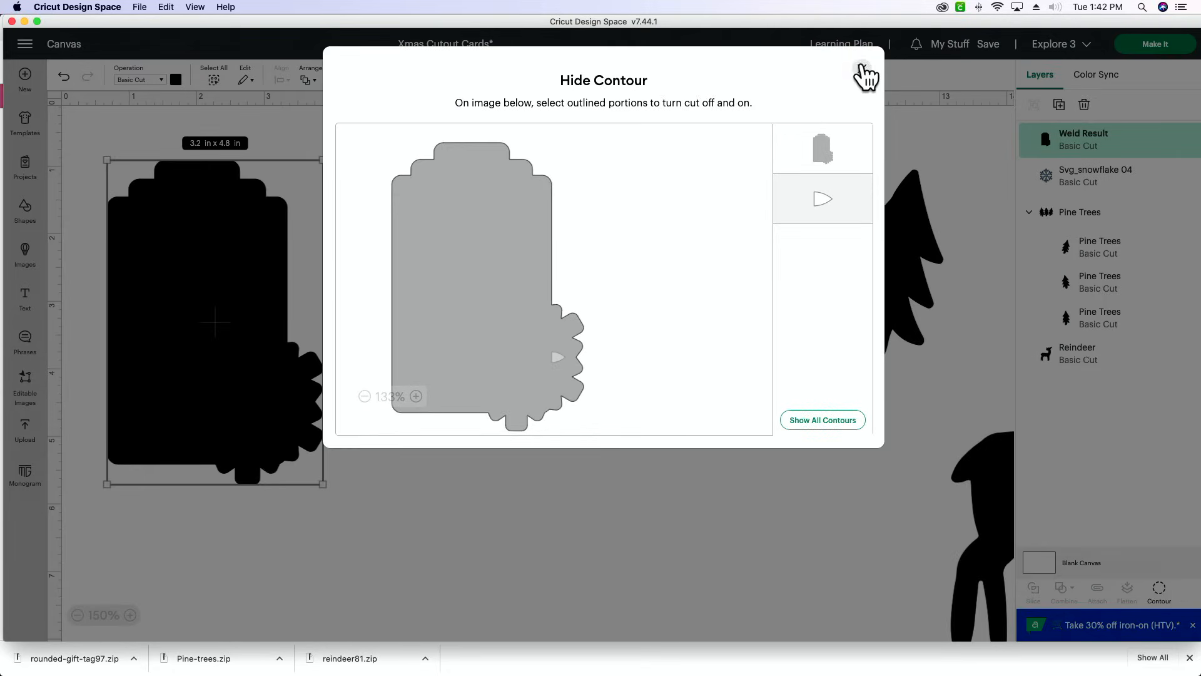
left_click(862, 70)
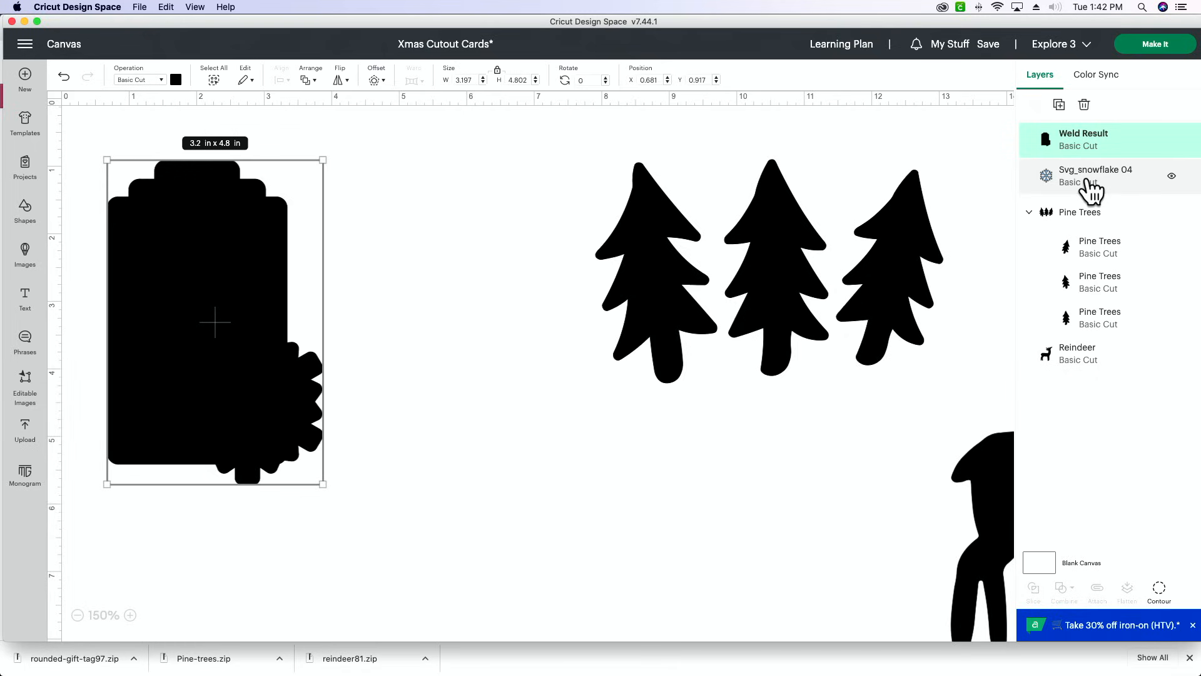
- Move the snowflake layer into the Pine Trees group and send the welded tag to the back
left_click_drag(1088, 181, 1053, 177)
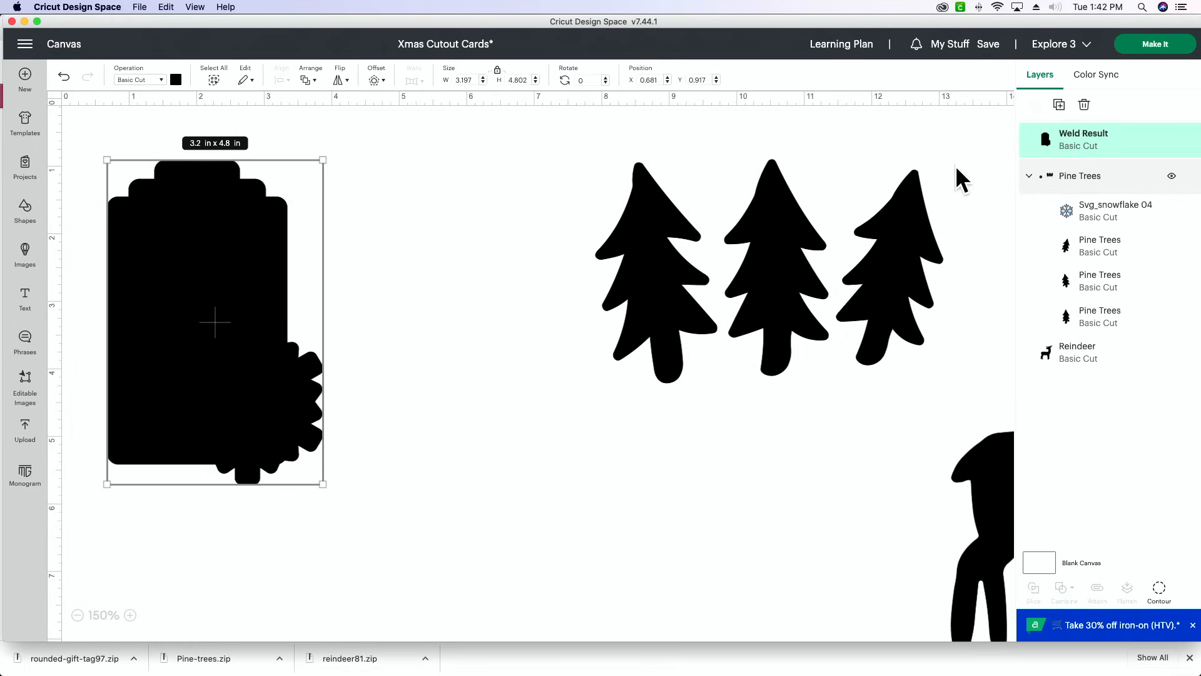
right_click(242, 323)
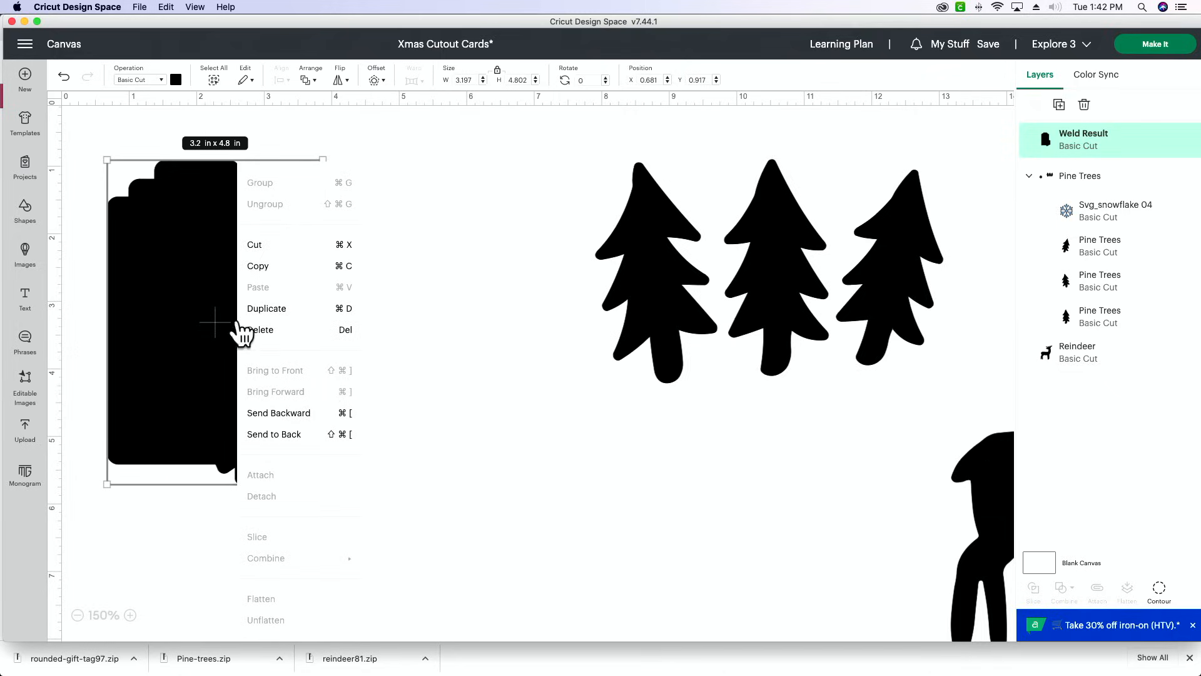
left_click(273, 436)
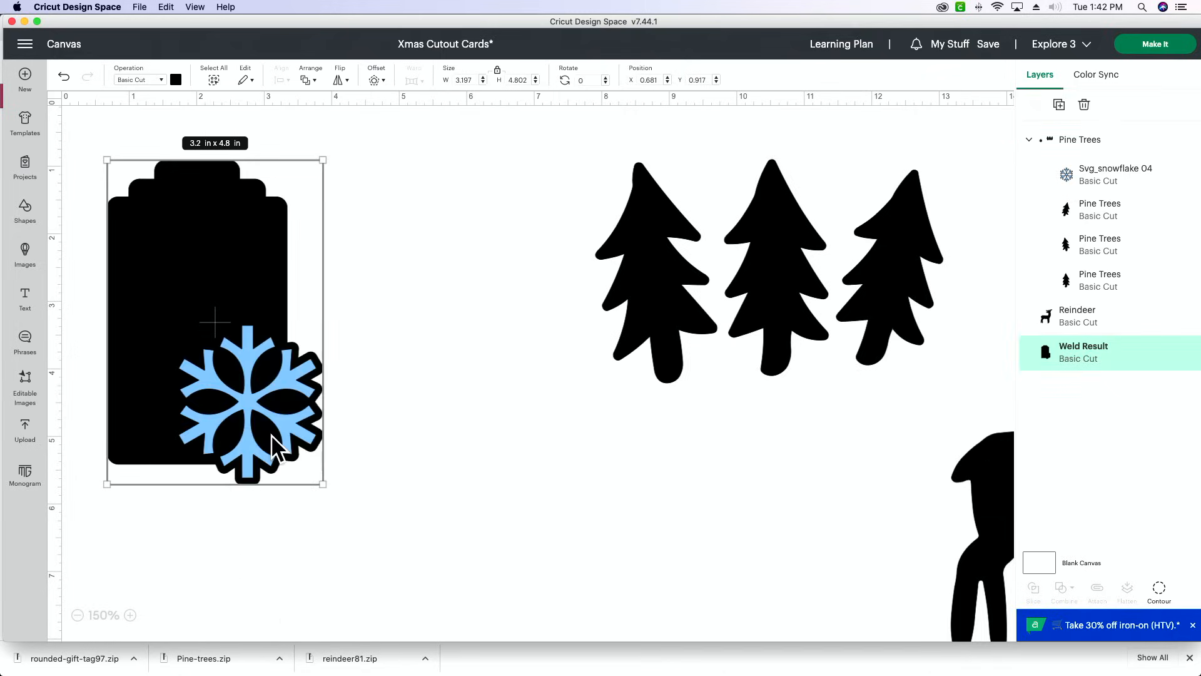
left_click(568, 422)
left_click(481, 539)
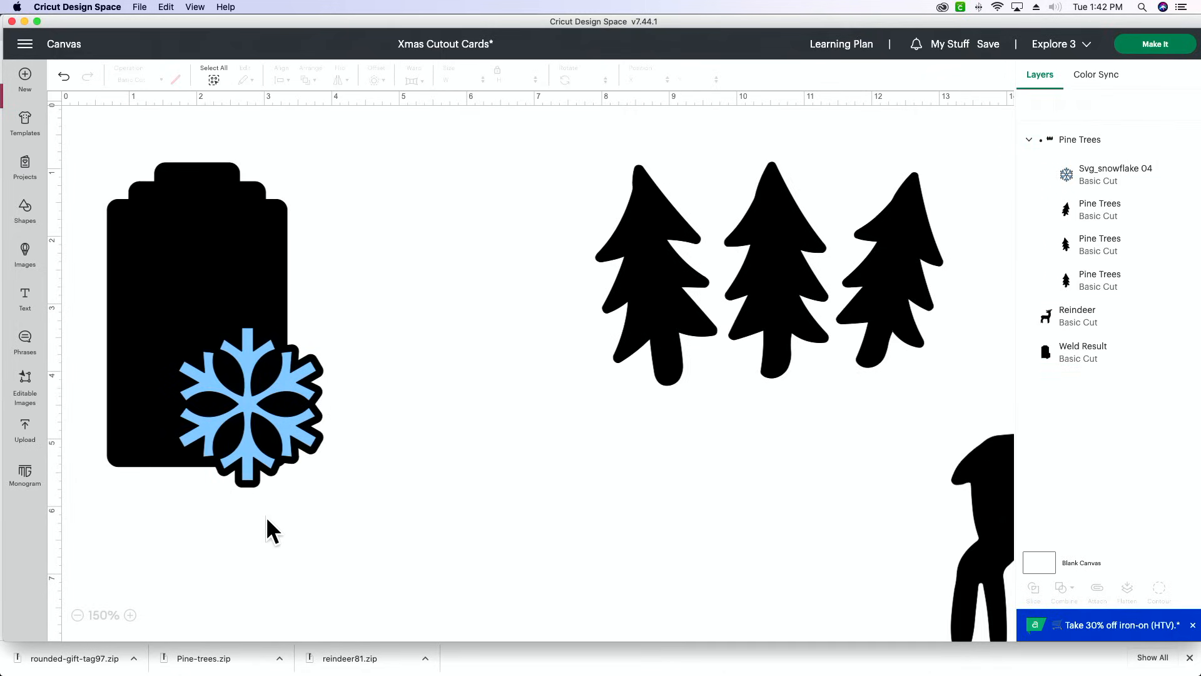
- Take the snowflake layer out of the Pine Trees group and send the welded tag behind all other layers
left_click(250, 441)
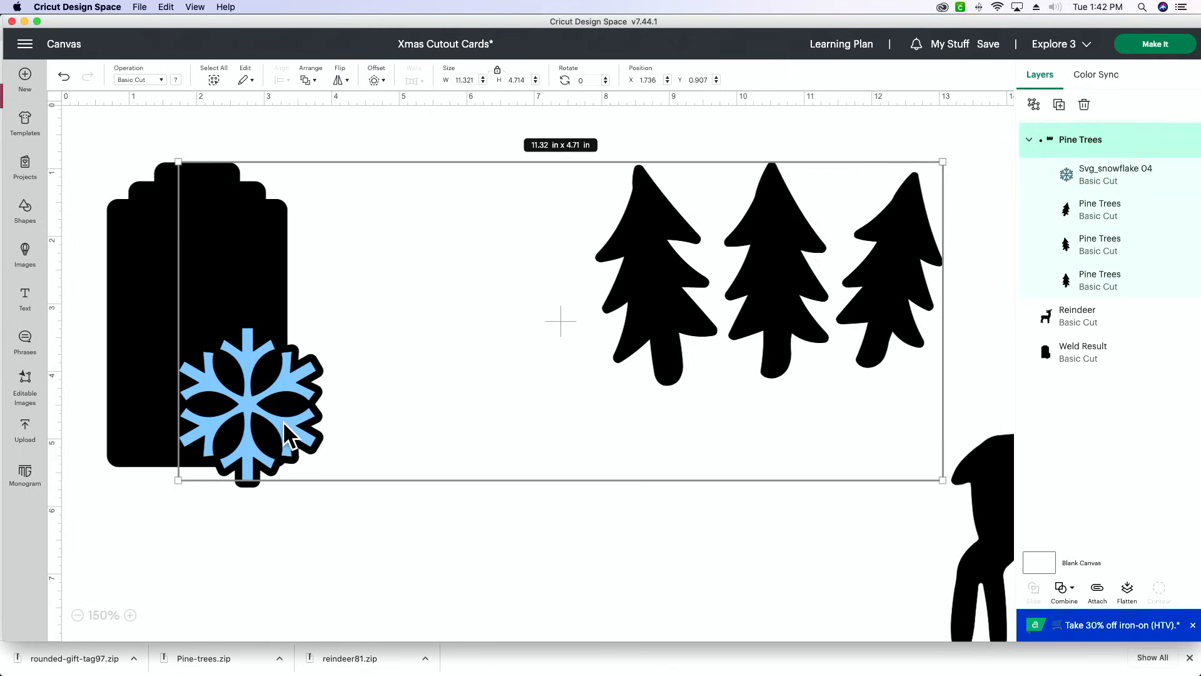
left_click_drag(1104, 175, 1102, 354)
left_click(396, 331)
right_click(193, 324)
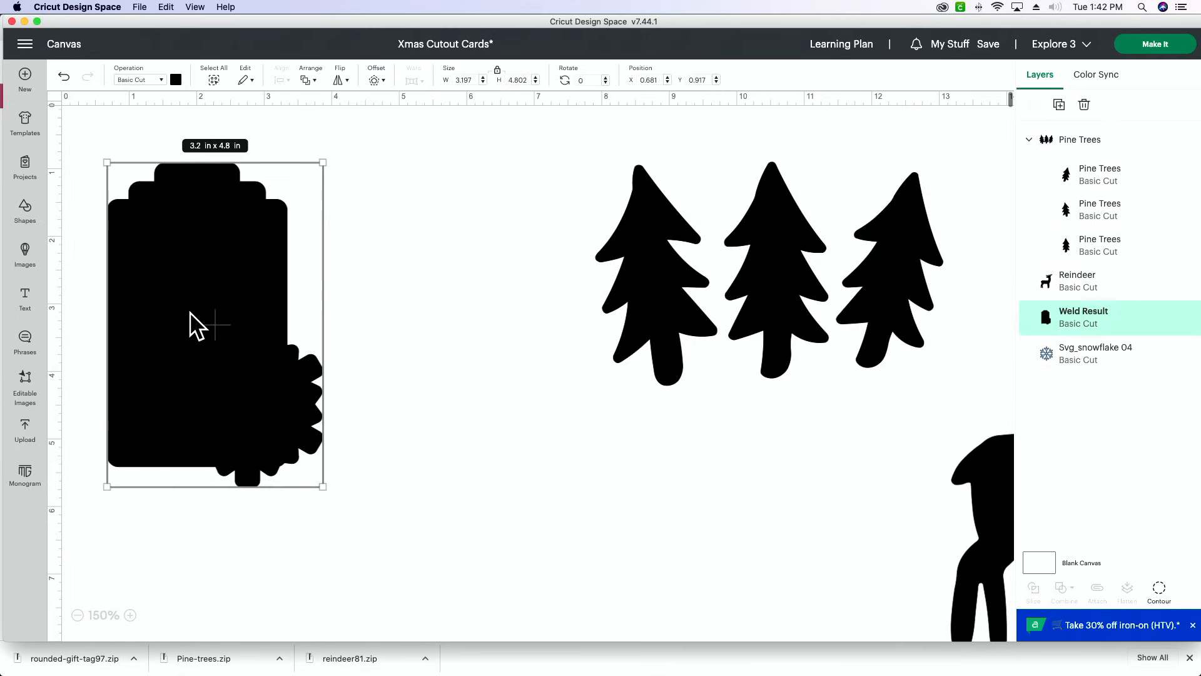
left_click(269, 434)
left_click(450, 429)
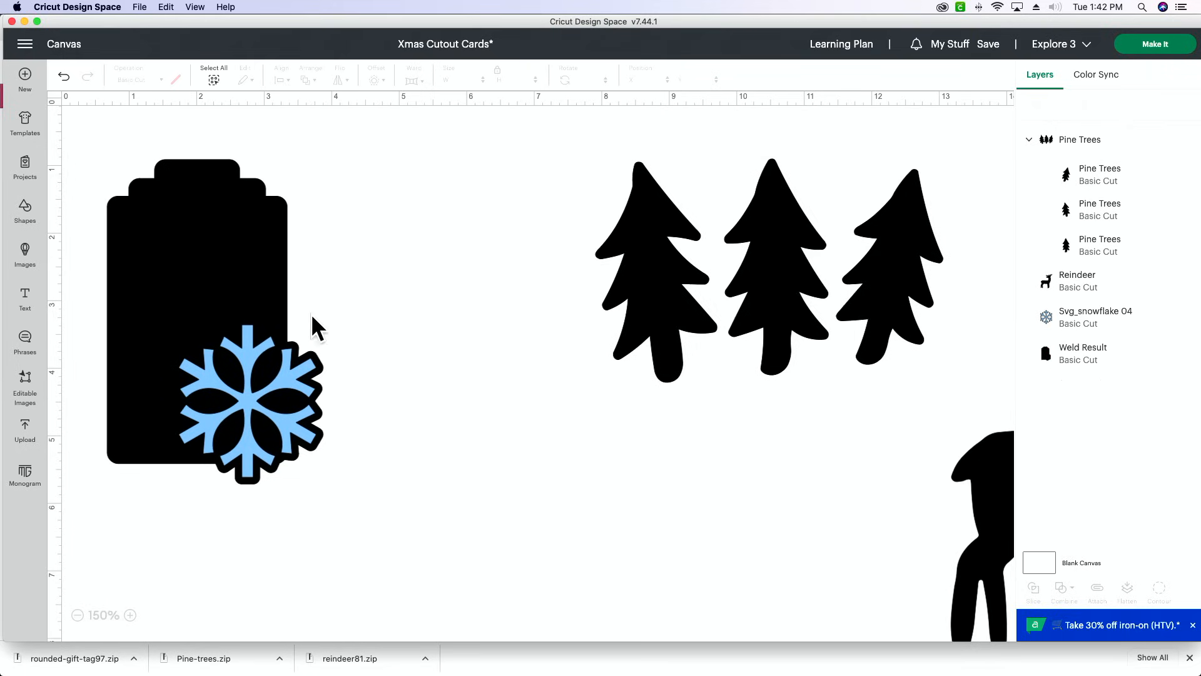
- Subtract the snowflake from the welded tag shape
left_click(311, 384)
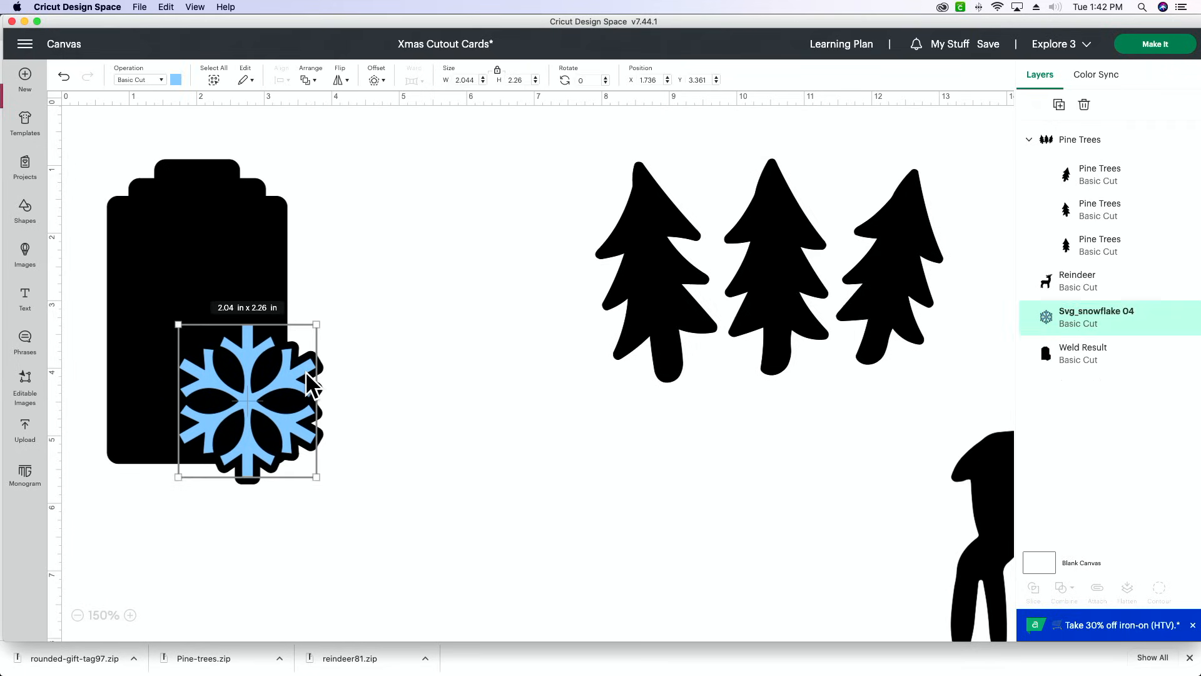
left_click_drag(342, 254, 217, 428)
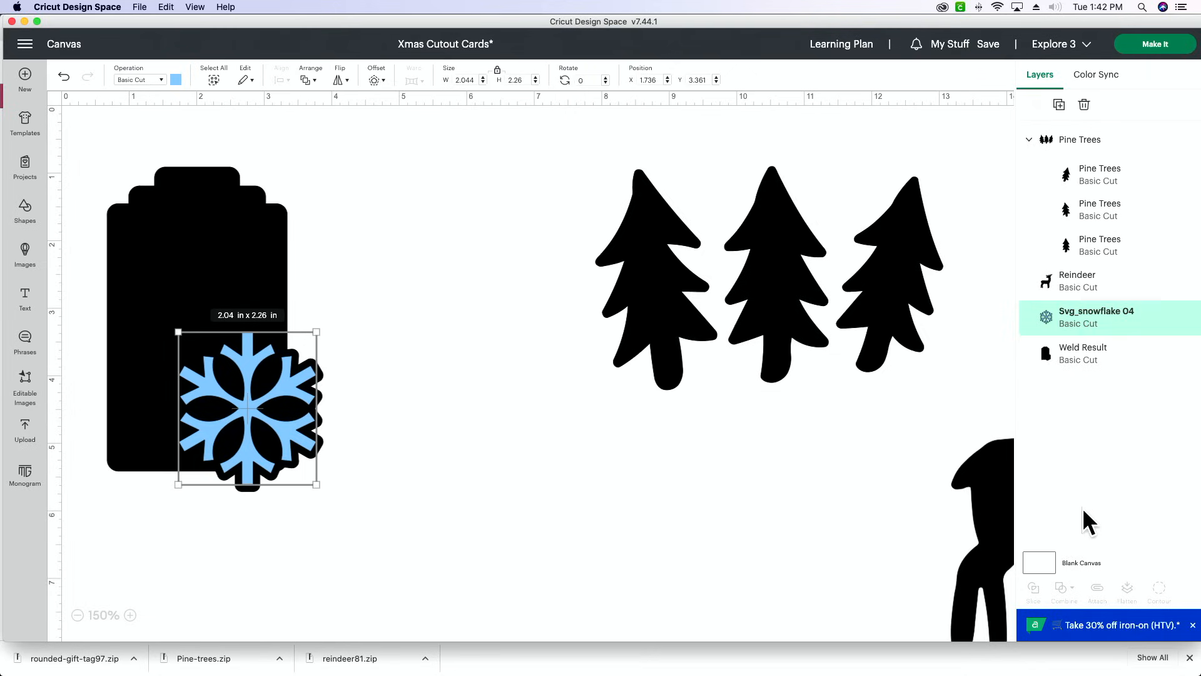
left_click(372, 454)
left_click_drag(321, 527, 181, 327)
left_click(1065, 589)
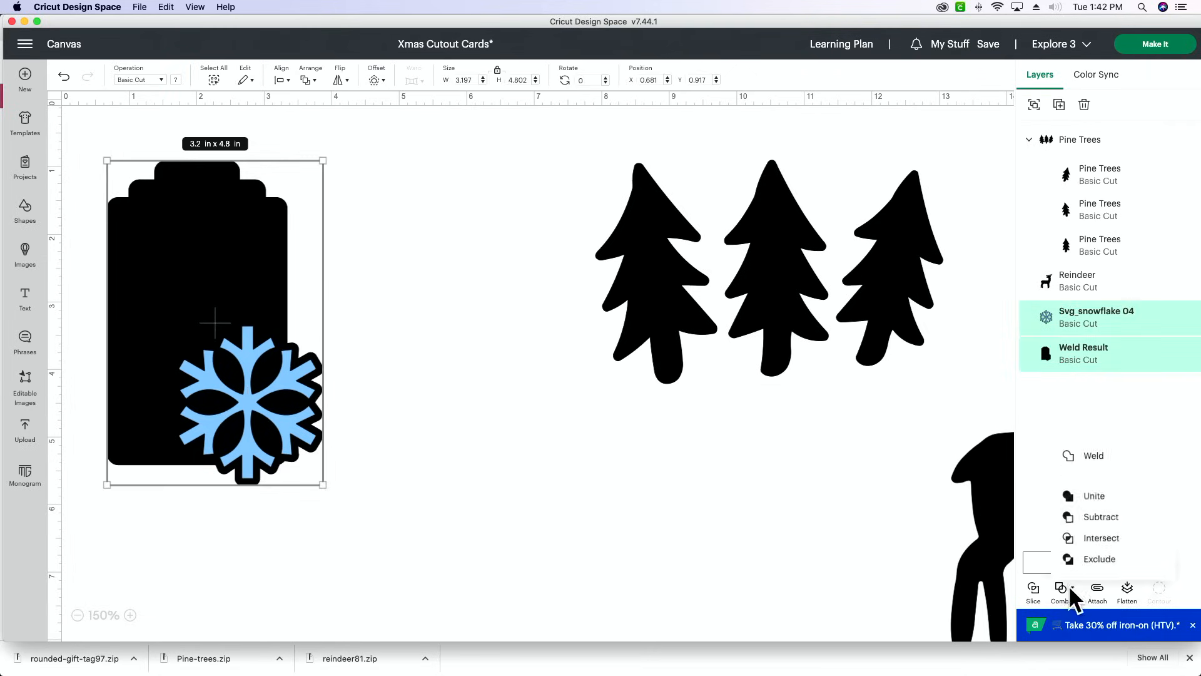
left_click(1092, 519)
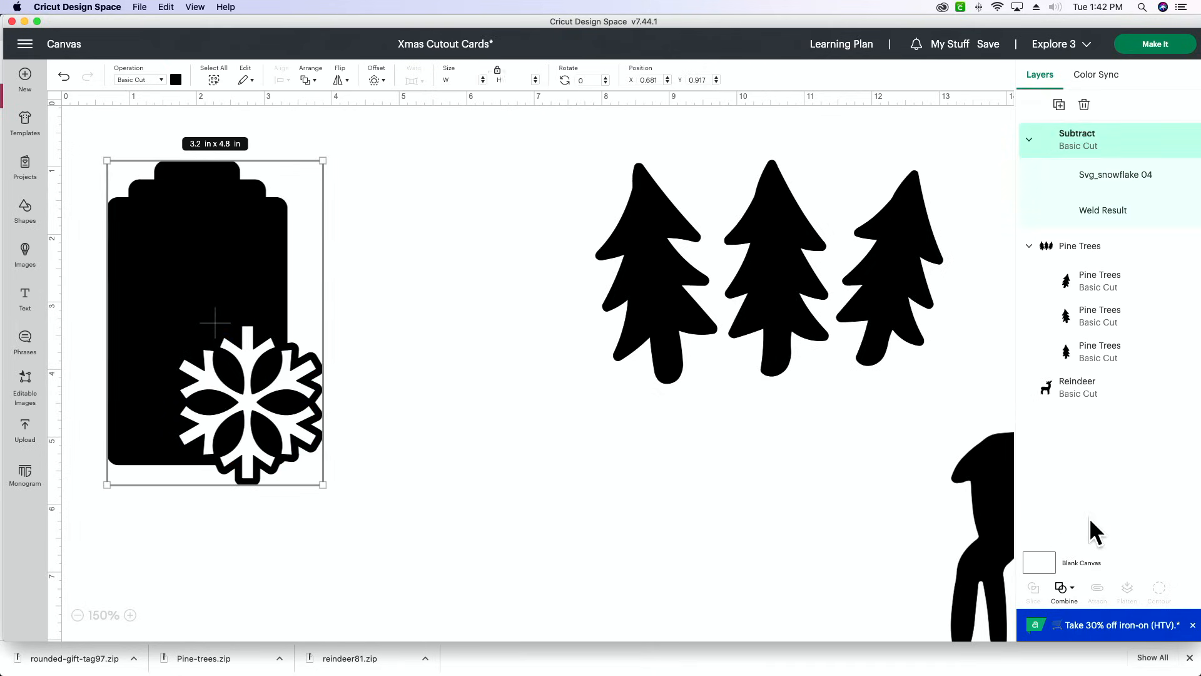
scroll(402, 458, "up", 1)
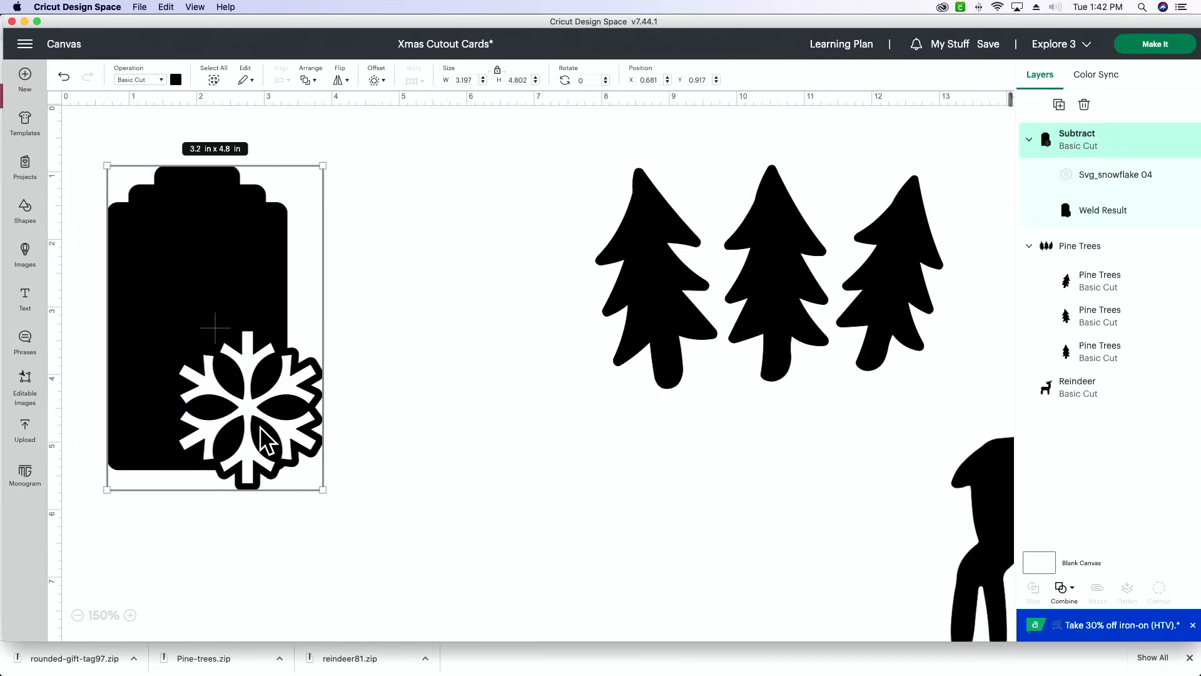
left_click(385, 423)
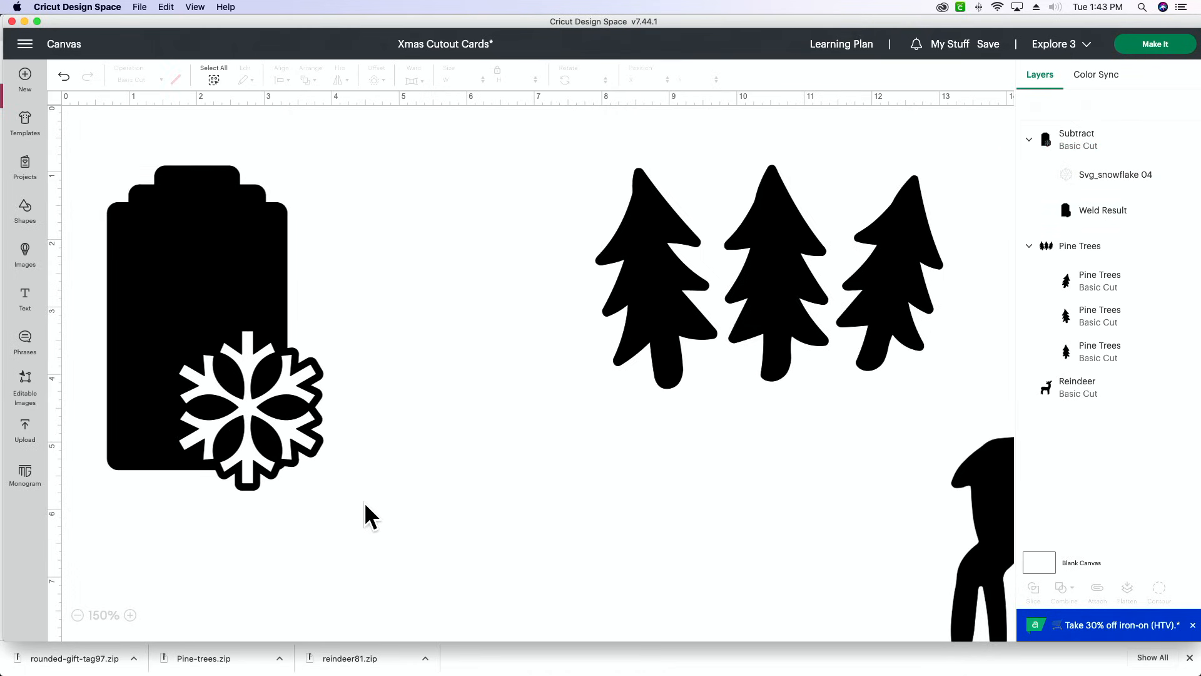
- Add a rounded-corner offset of 0.125 in around the tag with the snowflake cutout
left_click(254, 226)
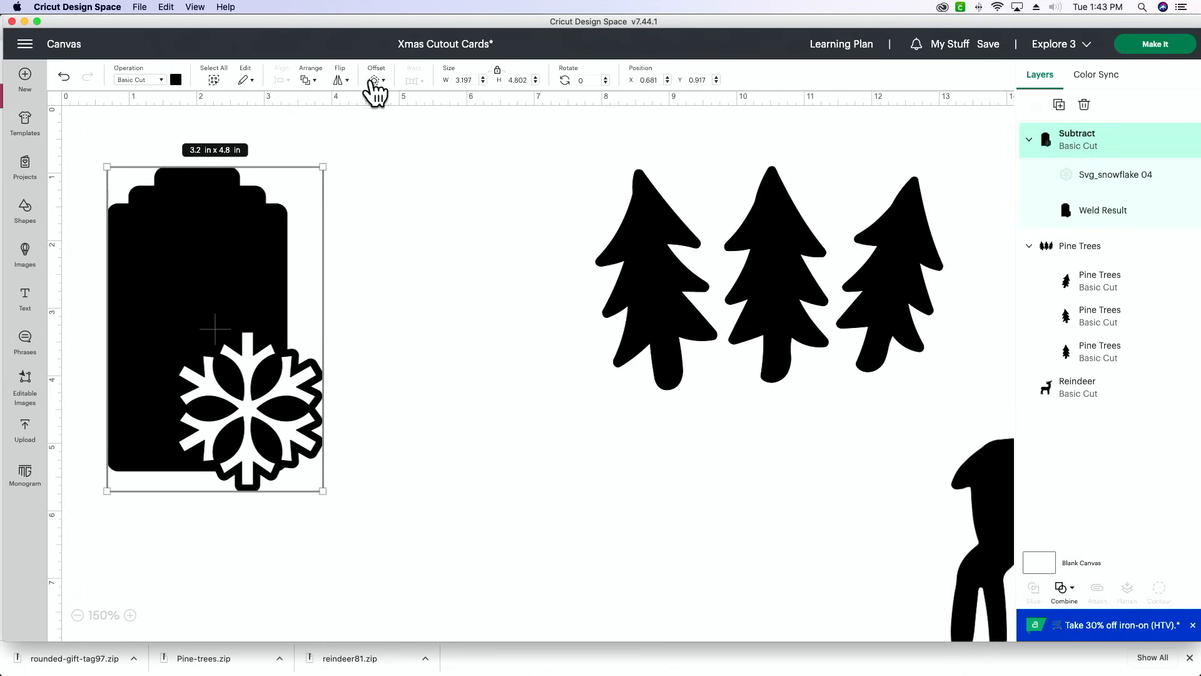
left_click(374, 81)
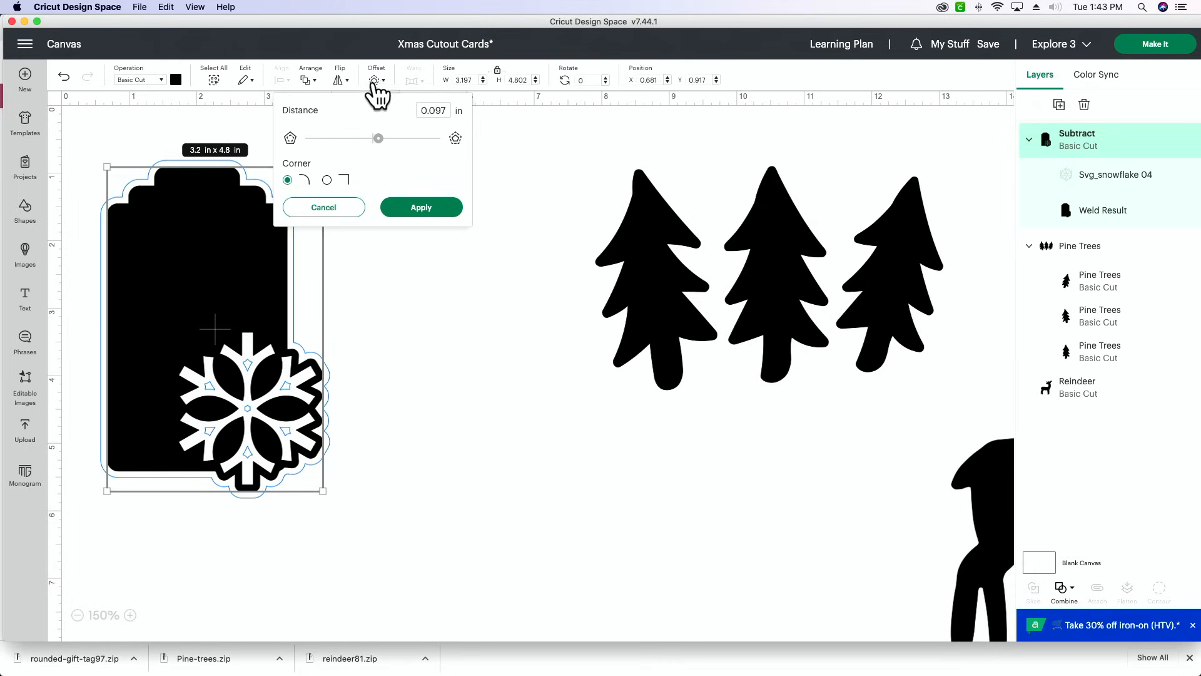
left_click_drag(379, 139, 381, 138)
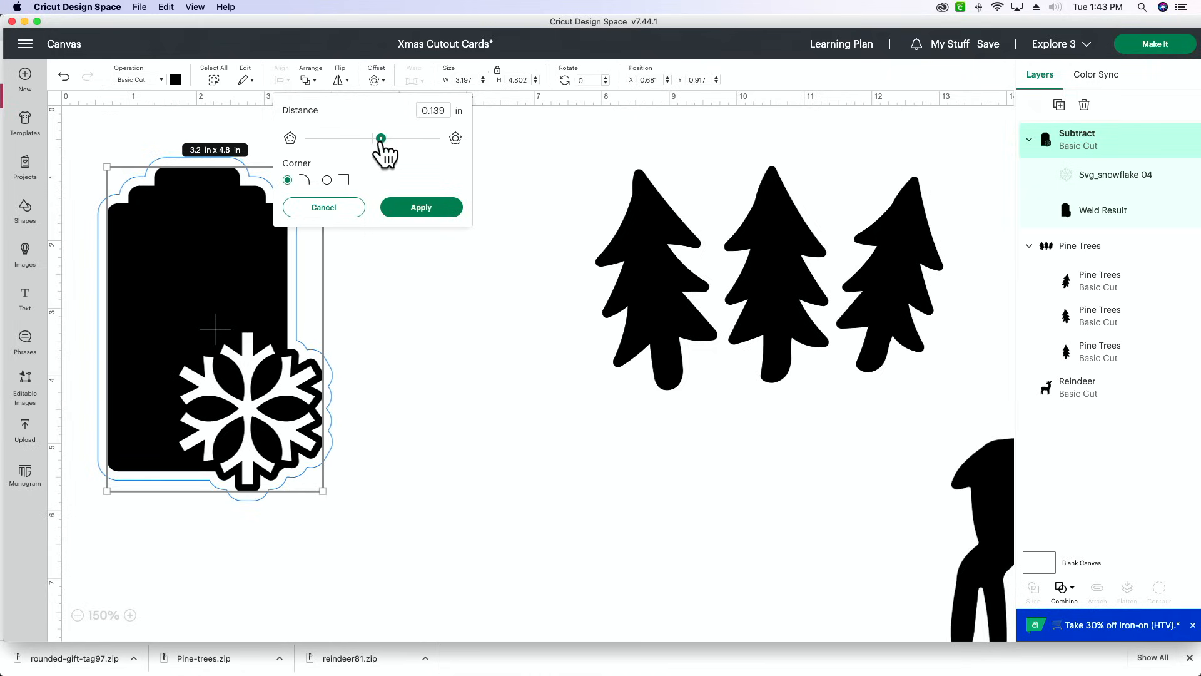
left_click_drag(381, 139, 380, 139)
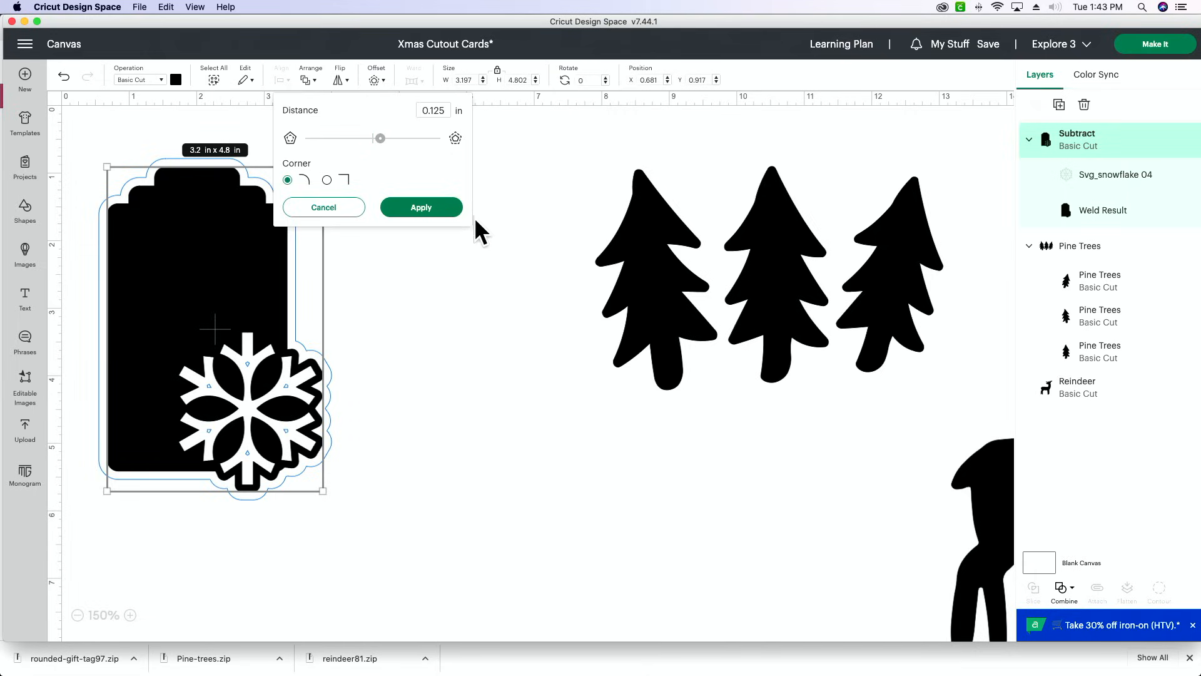
left_click(446, 211)
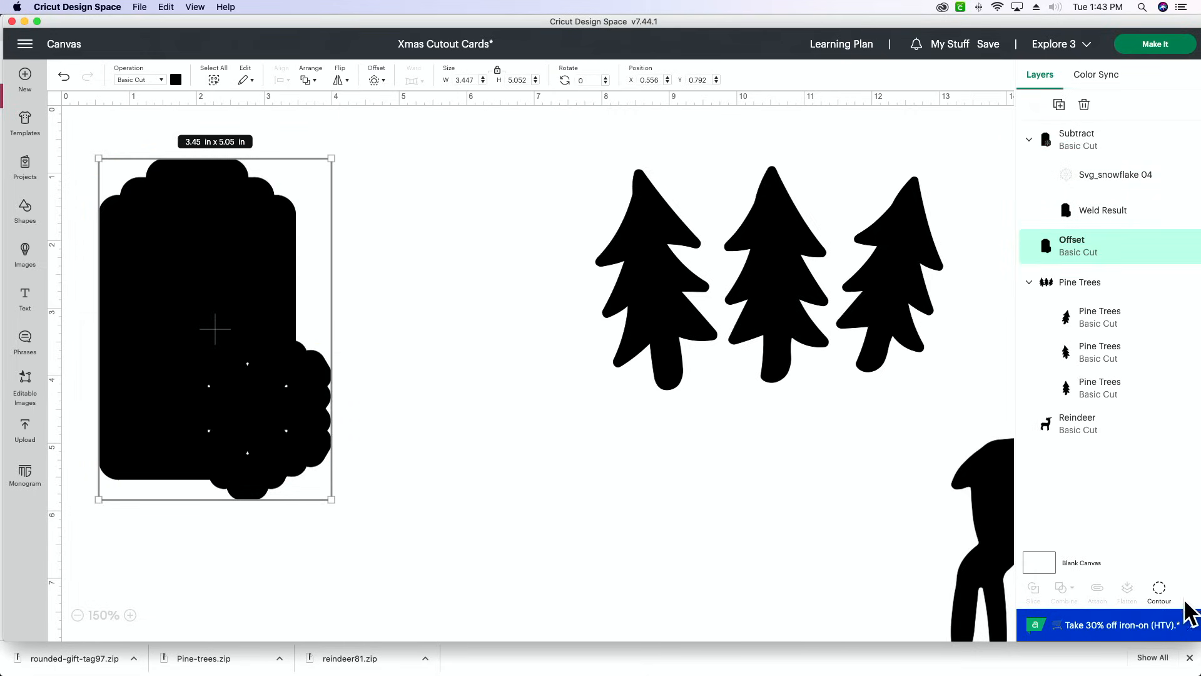
- Hide all inner contours of the new offset shape so that it is solid
left_click(1159, 593)
left_click(823, 421)
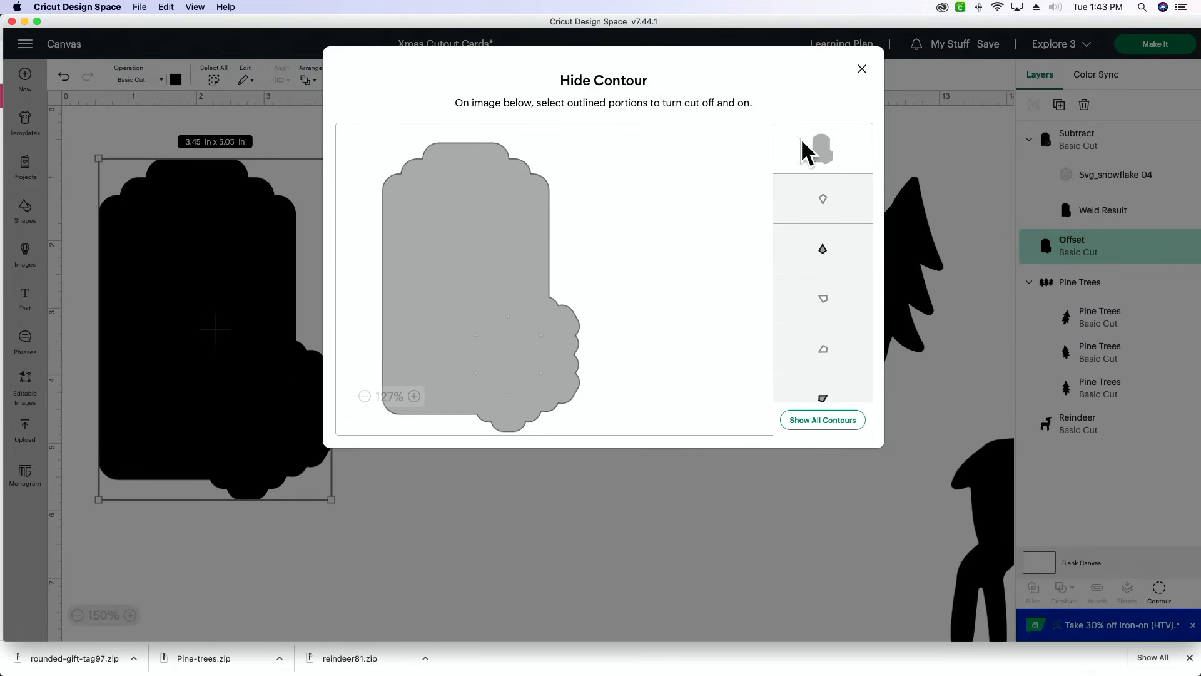
left_click(862, 69)
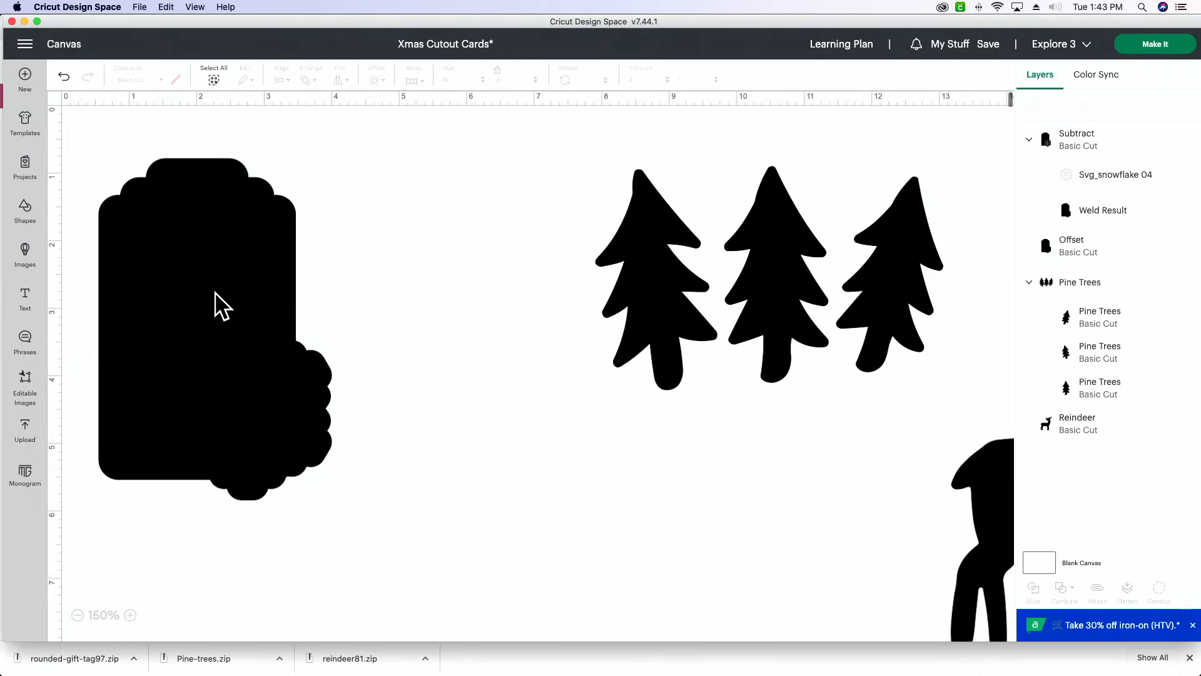
- Colour the offset layer behind the tag dark red
left_click(219, 305)
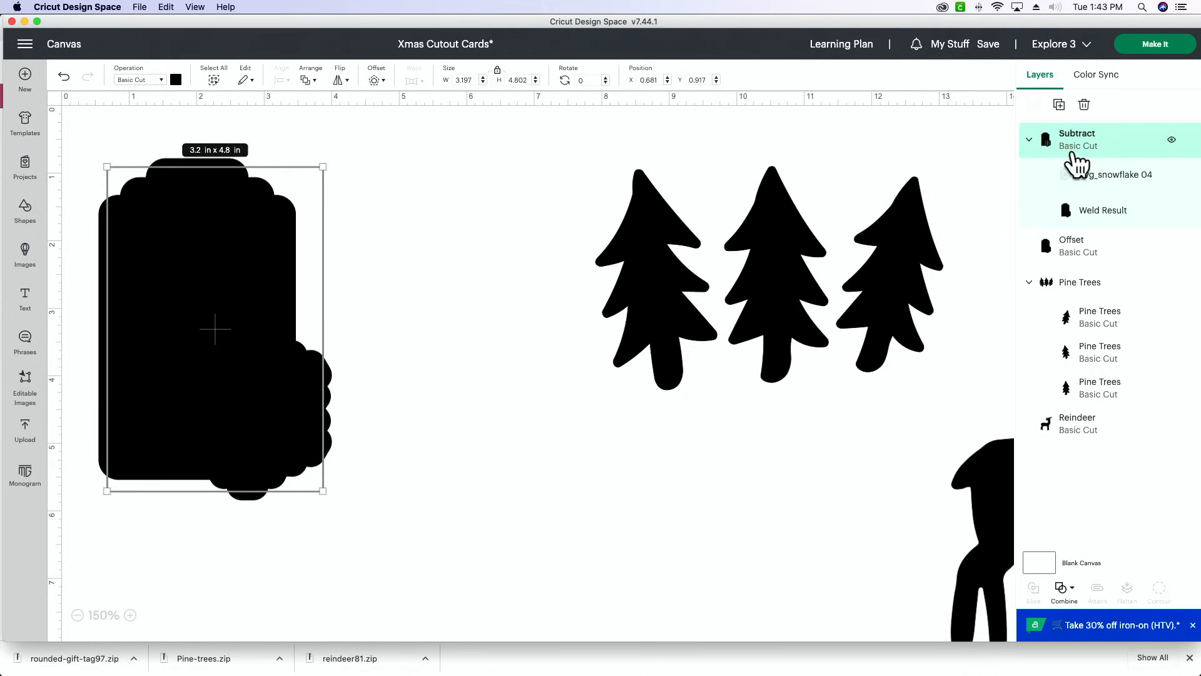
left_click(1122, 250)
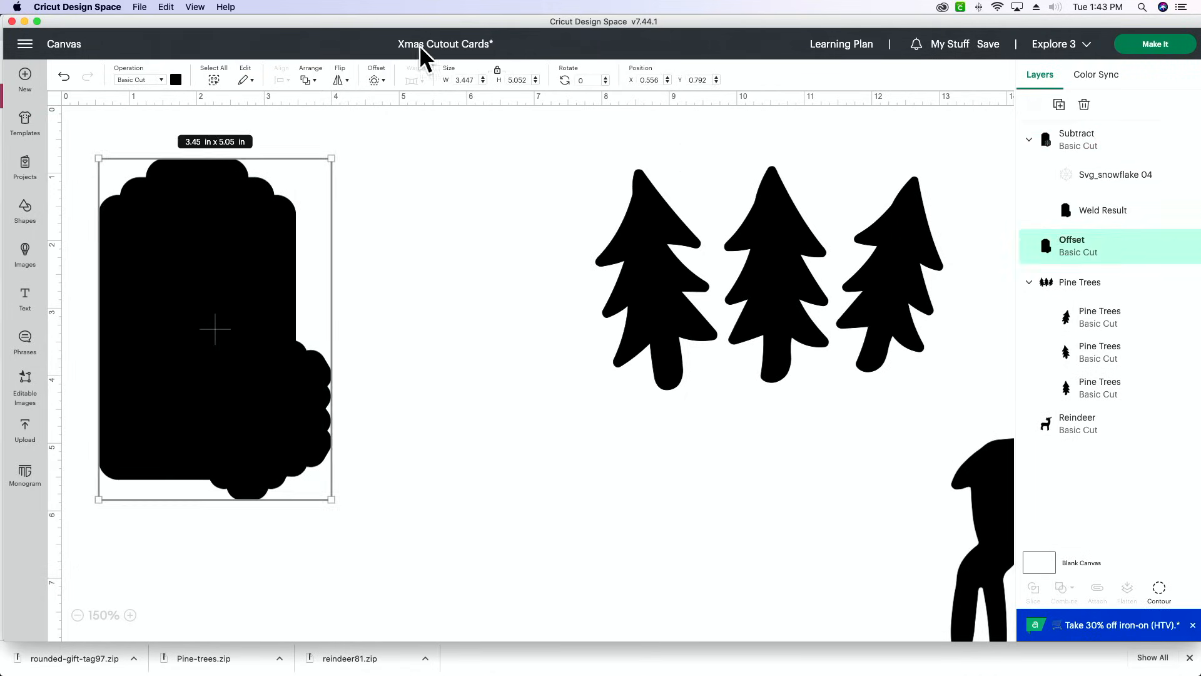
left_click(175, 79)
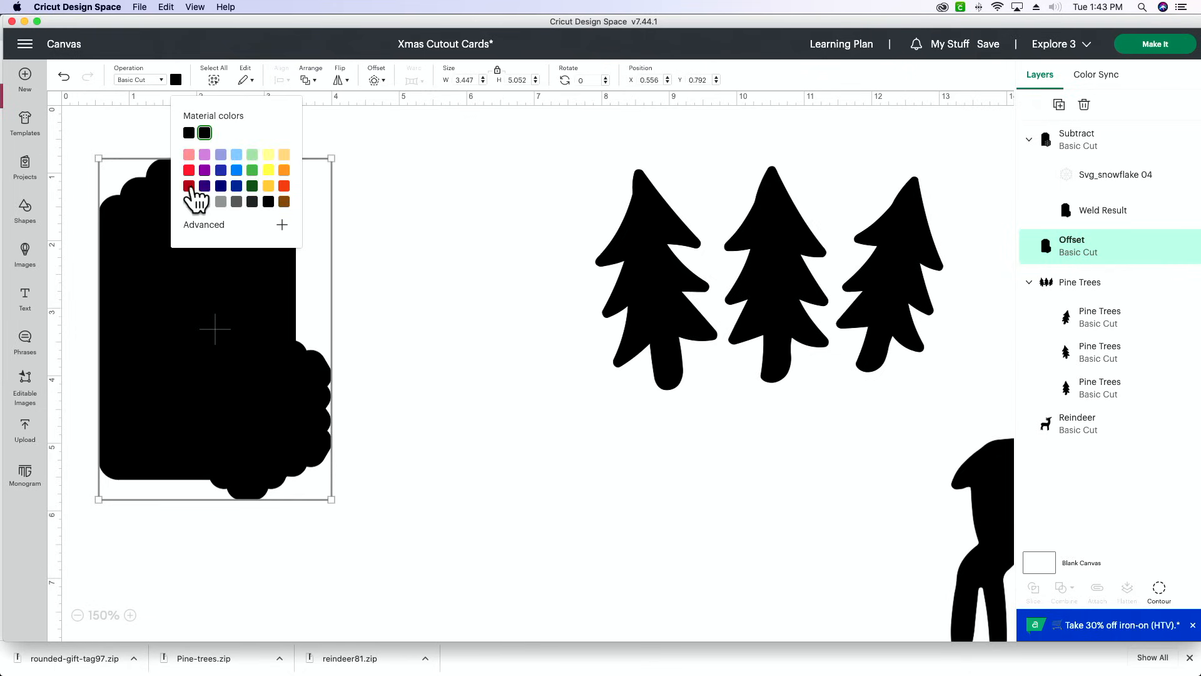
left_click(189, 186)
left_click(476, 203)
- Colour the front tag with the snowflake cutout brown
left_click(215, 234)
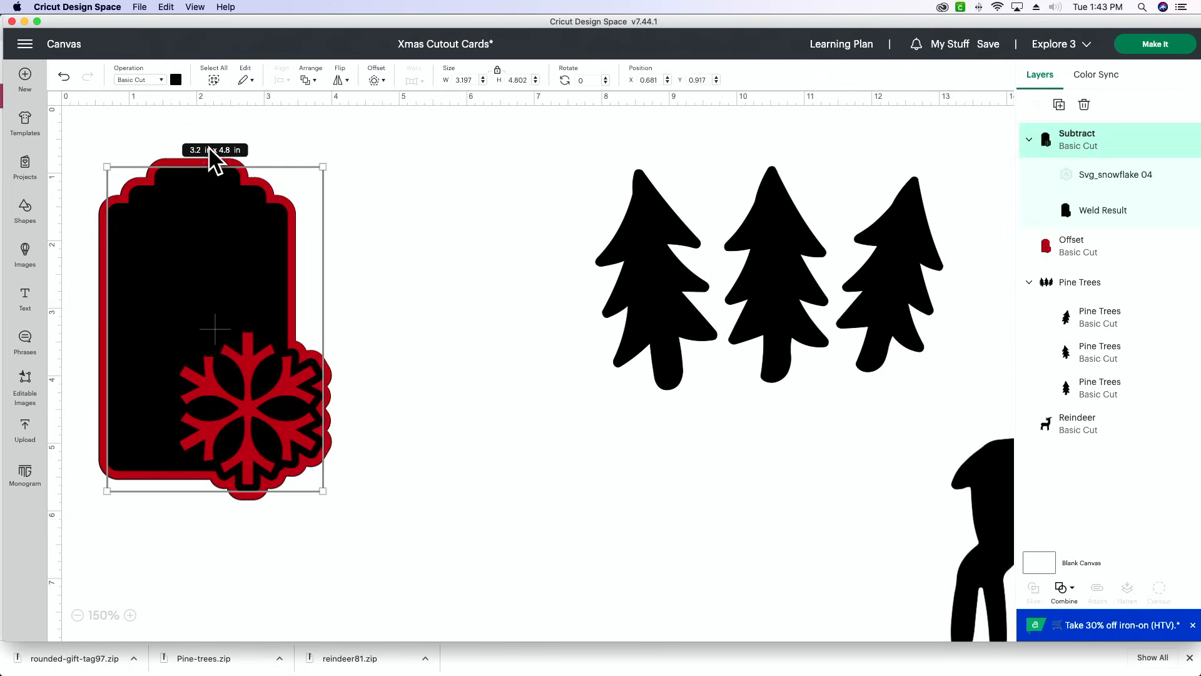
left_click(175, 81)
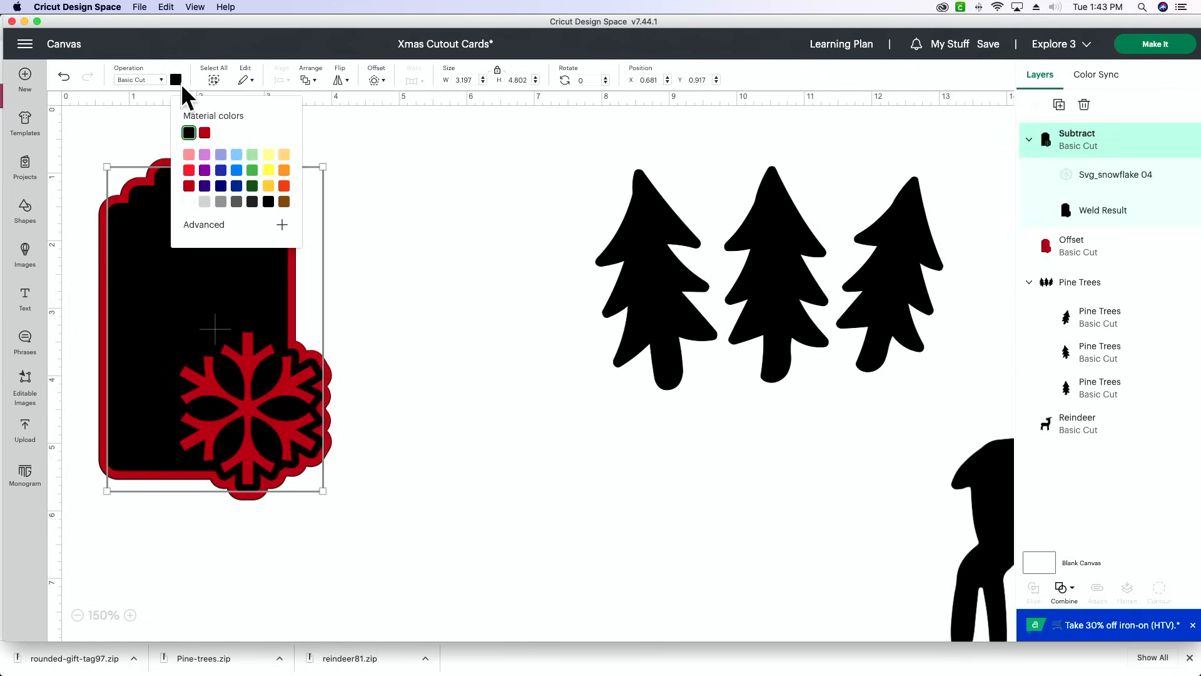
left_click(284, 202)
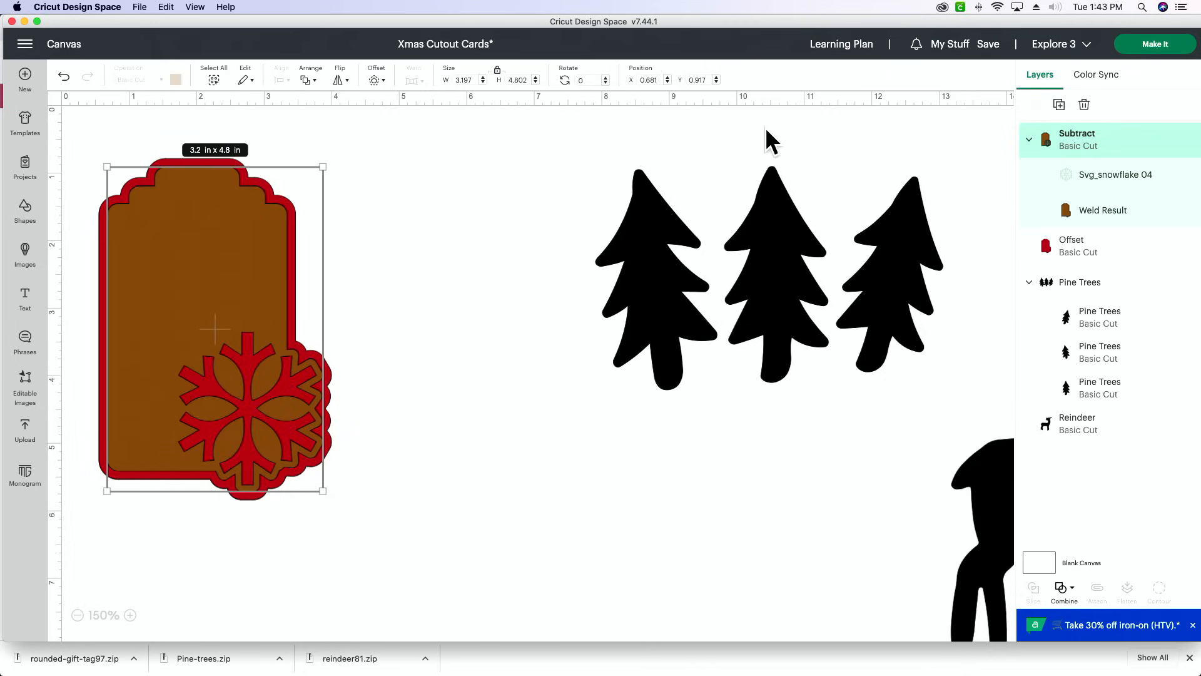
- Lighten the front tag's colour to a custom light tan
left_click(1072, 212)
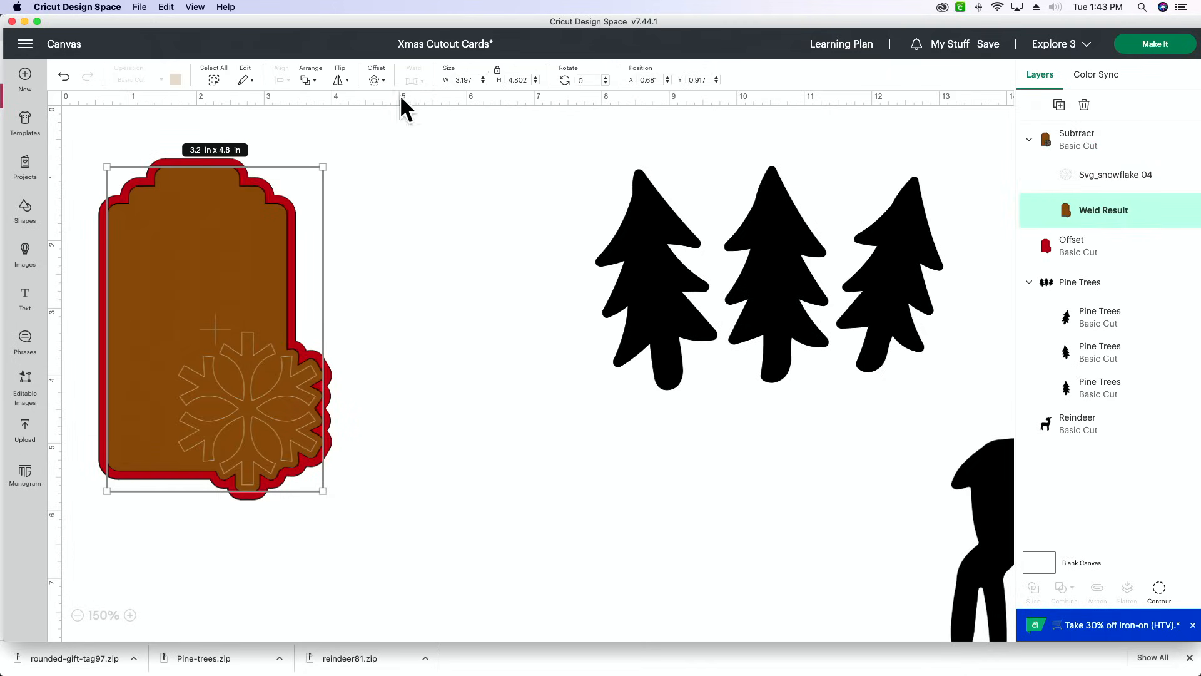
left_click(1076, 143)
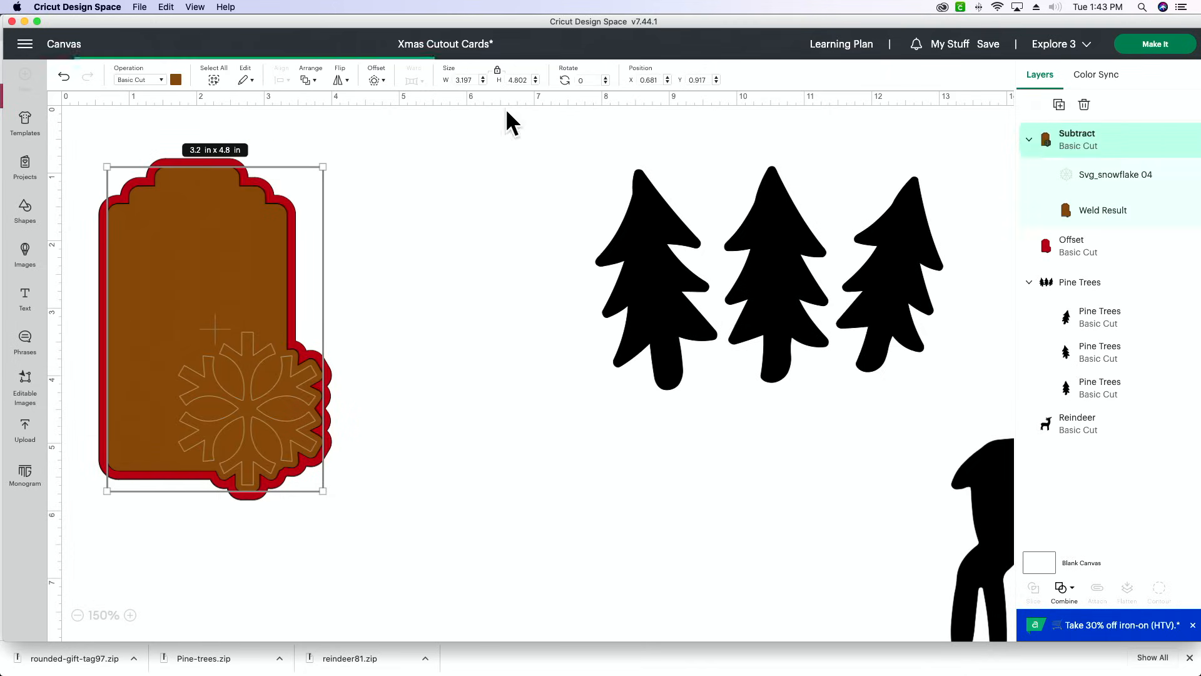
left_click(176, 79)
left_click(237, 230)
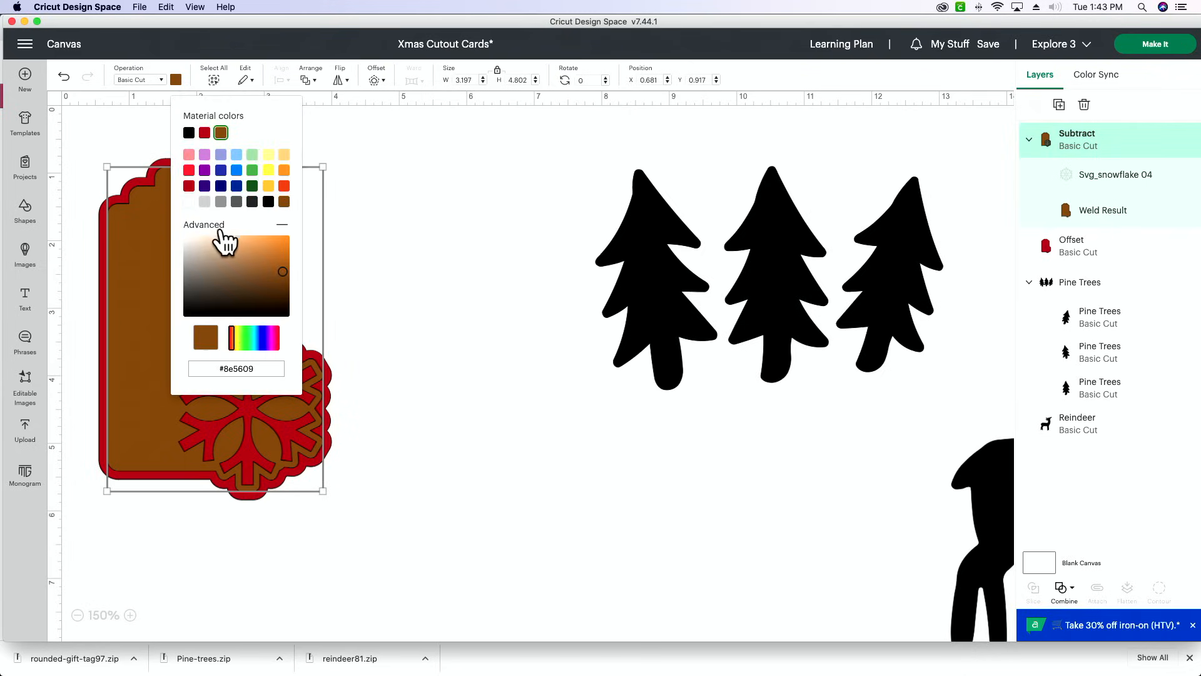
mouse_move(267, 273)
left_mouse_down()
mouse_move(192, 250)
mouse_move(220, 263)
left_mouse_up()
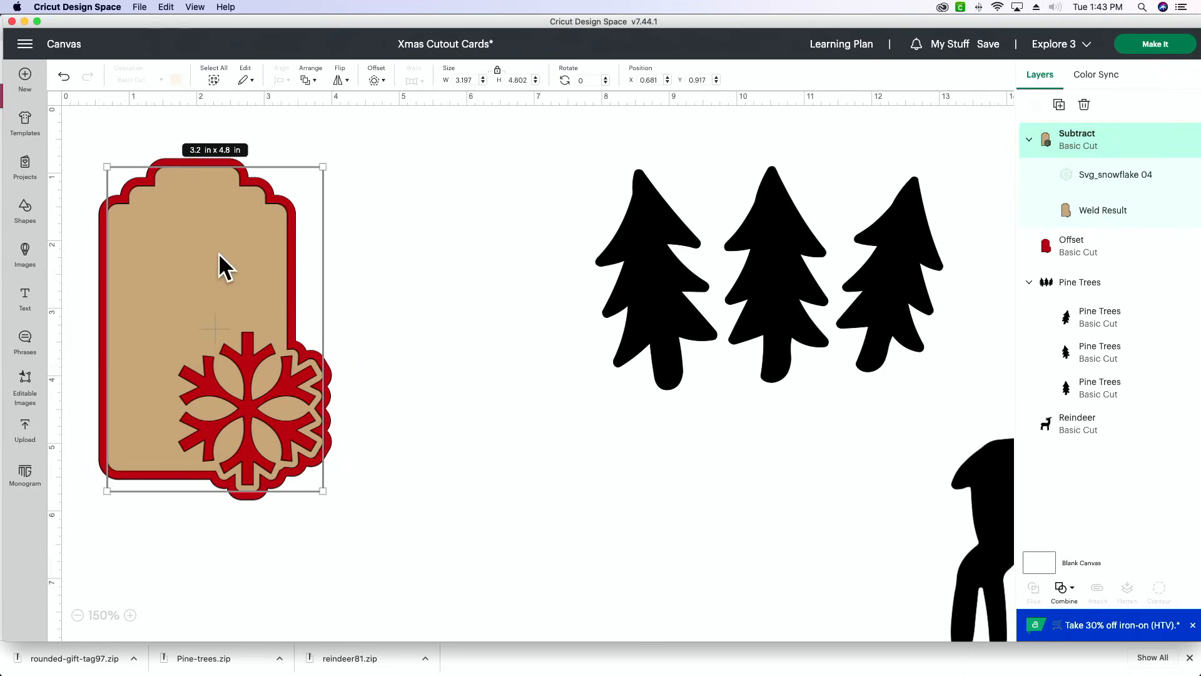
left_click(405, 260)
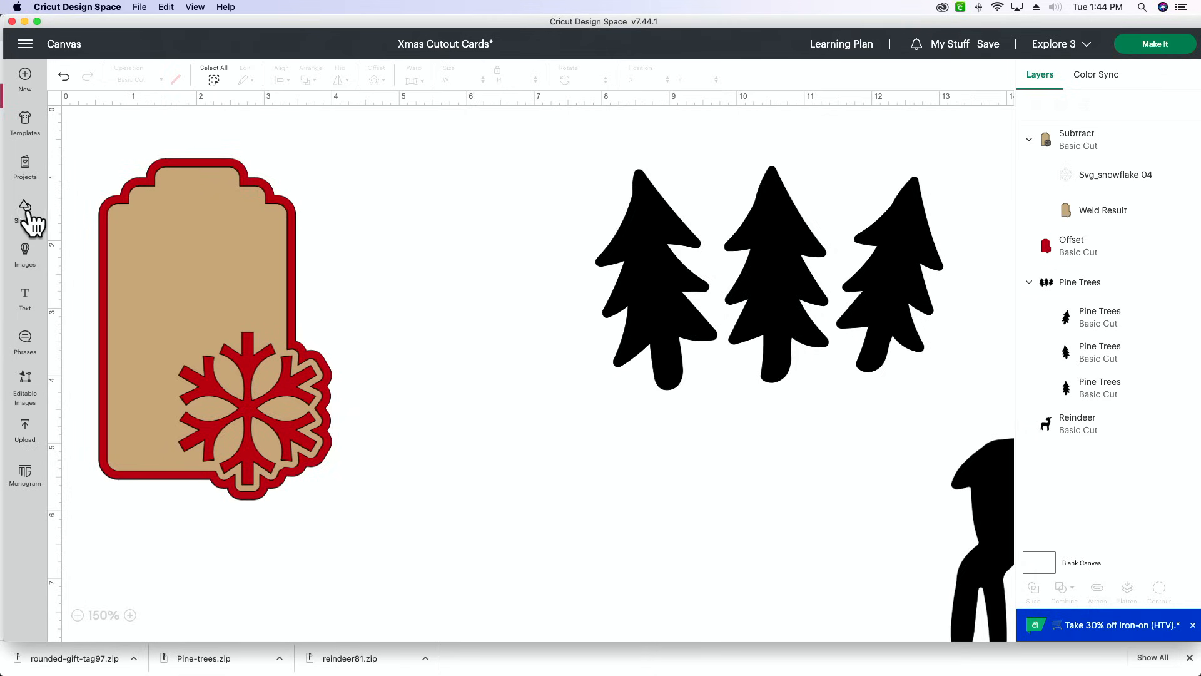
- Add a circle about 0.31 in wide and place it near the upper edge of the tag as a hole
left_click(25, 212)
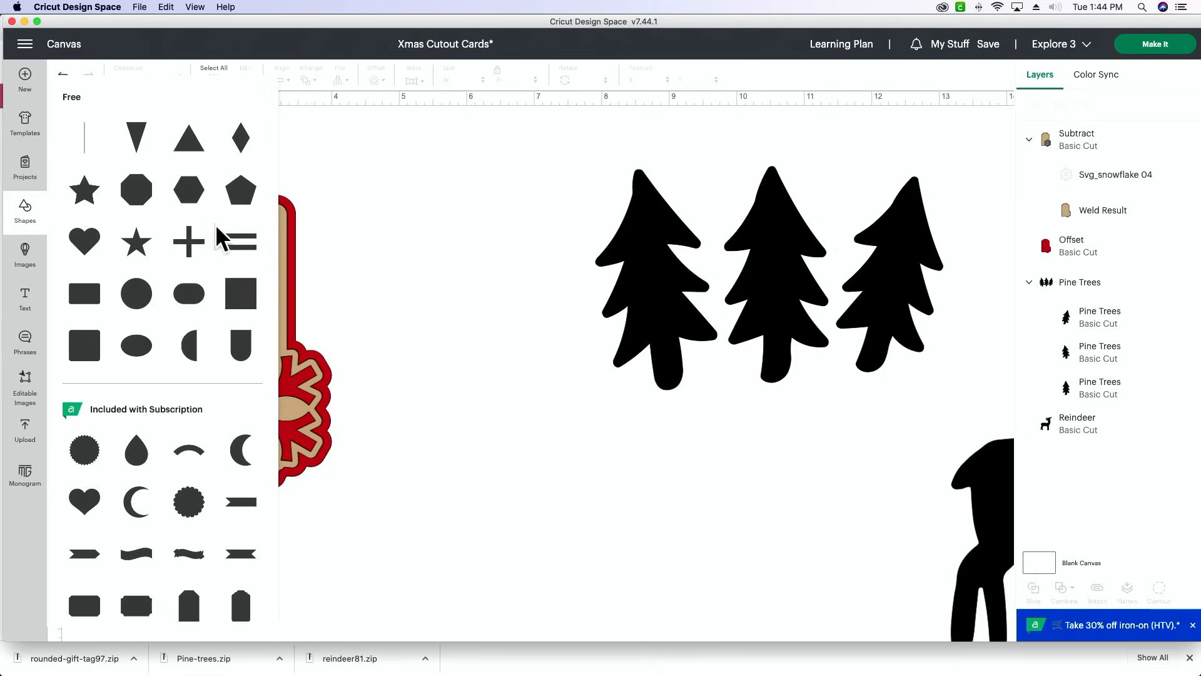
left_click(136, 312)
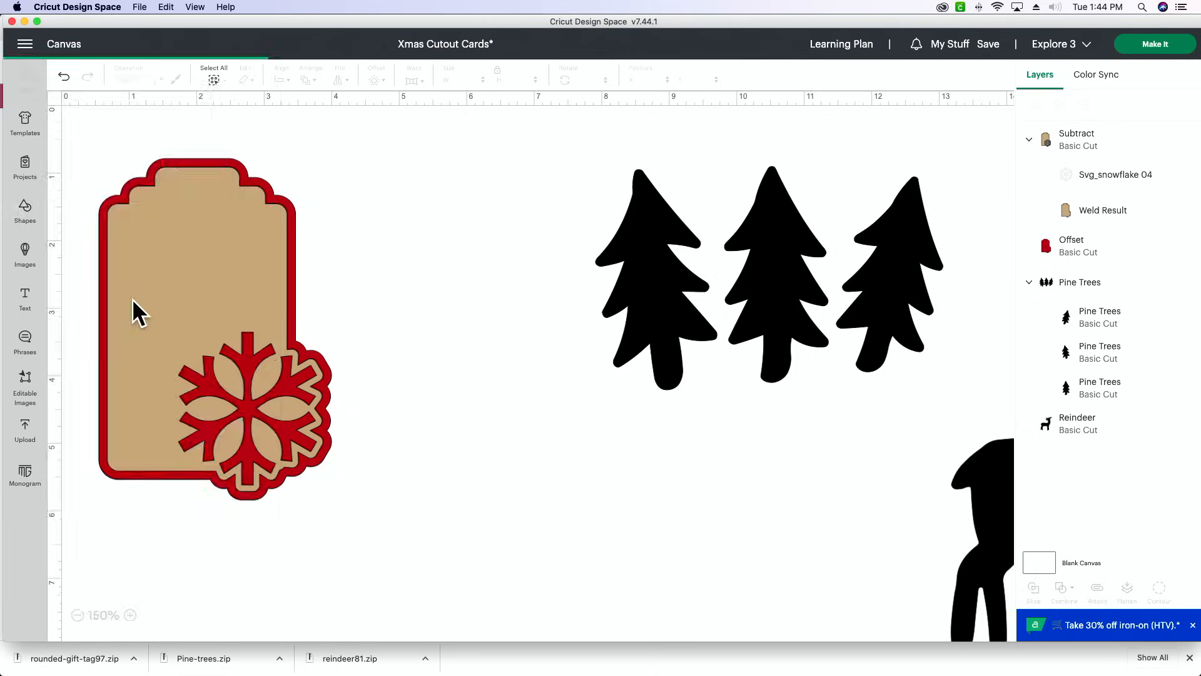
left_click_drag(220, 266, 201, 204)
left_click(392, 195)
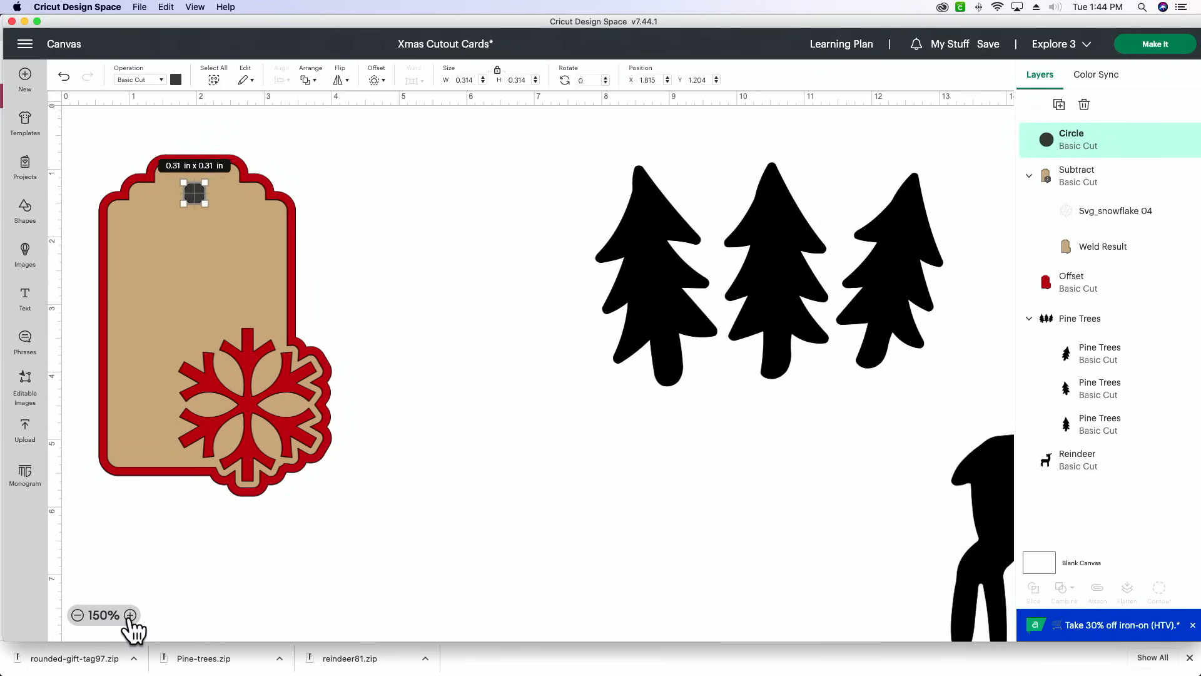
left_click(130, 615)
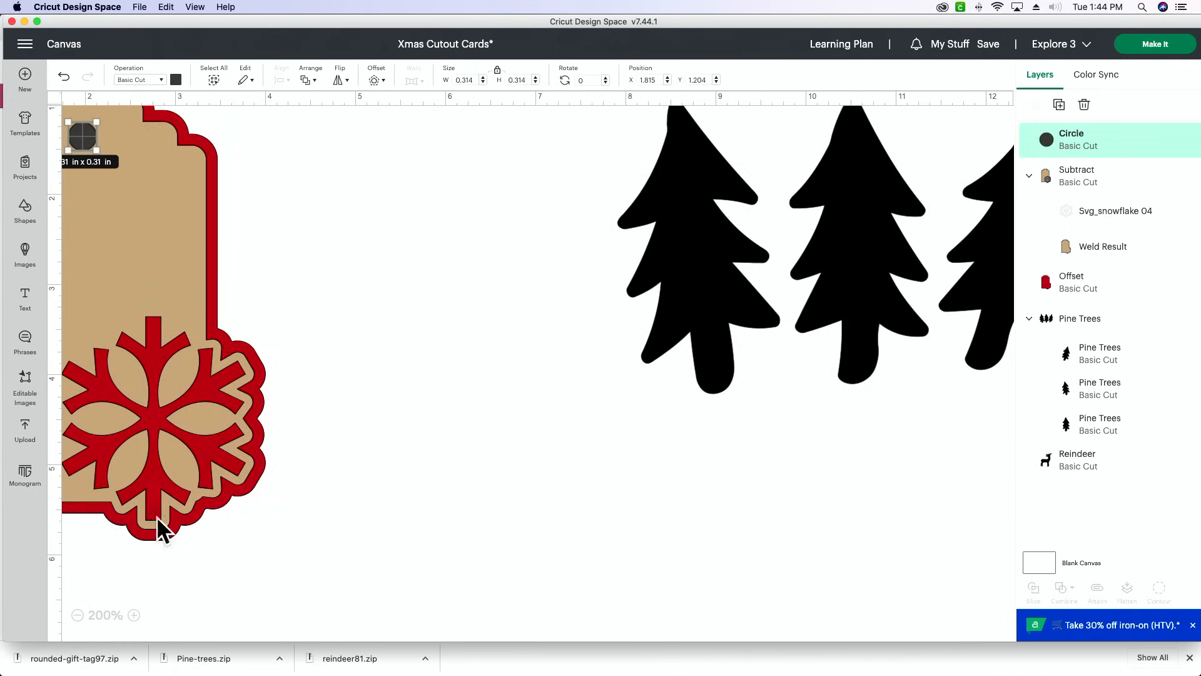
scroll(167, 407, "up", 5)
scroll(190, 404, "left", 5)
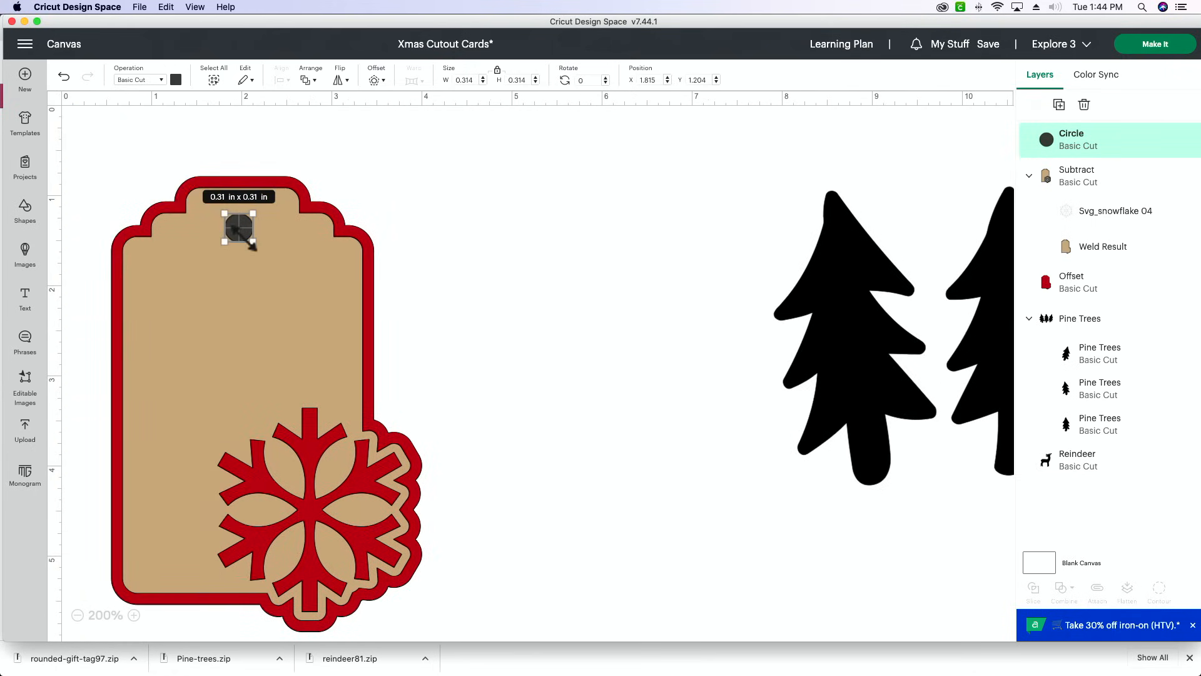
left_click(372, 283)
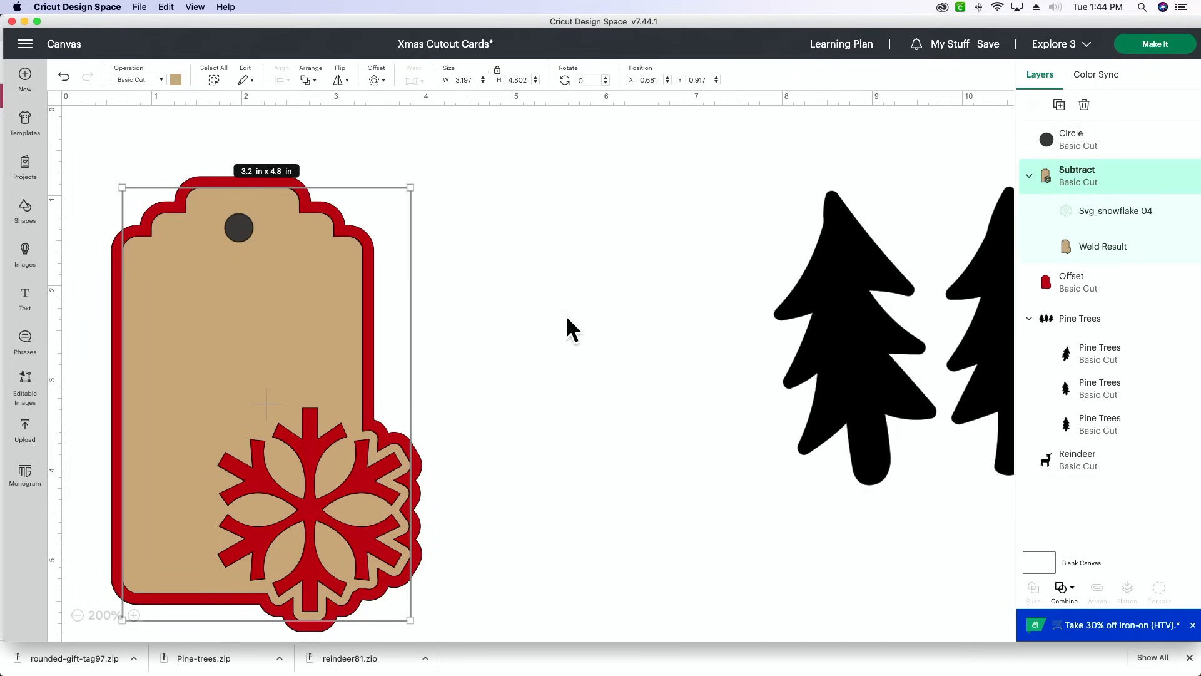
scroll(570, 328, "down", 1)
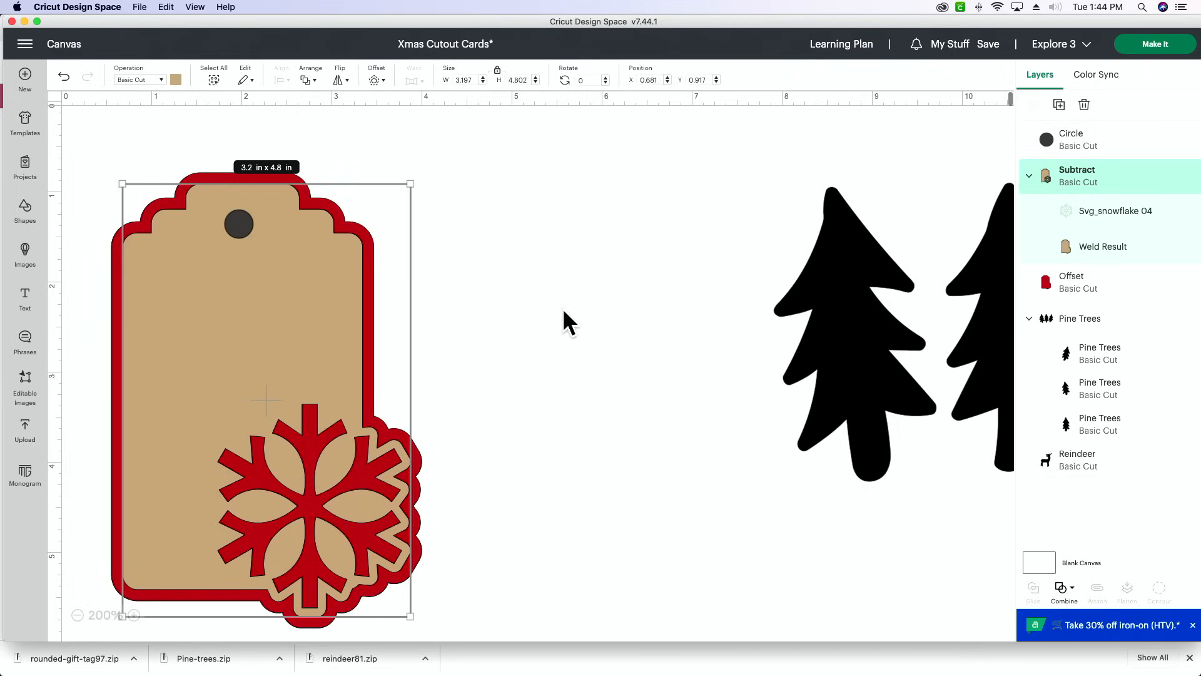
scroll(392, 285, "down", 1)
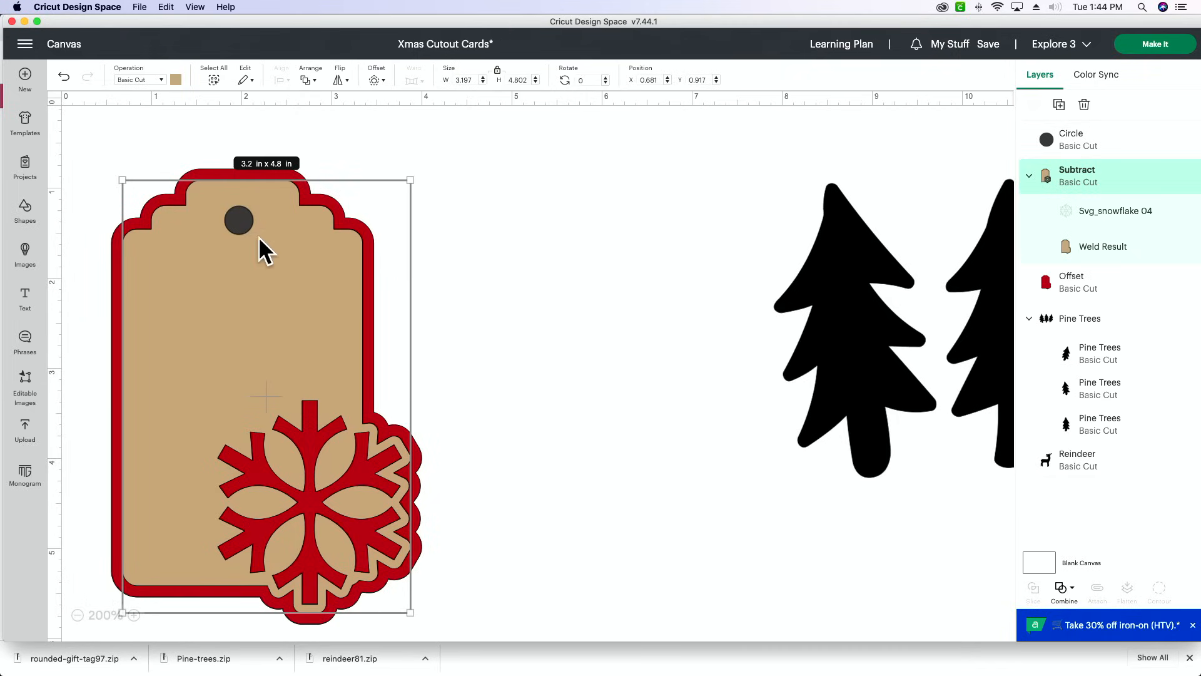
left_click(561, 182)
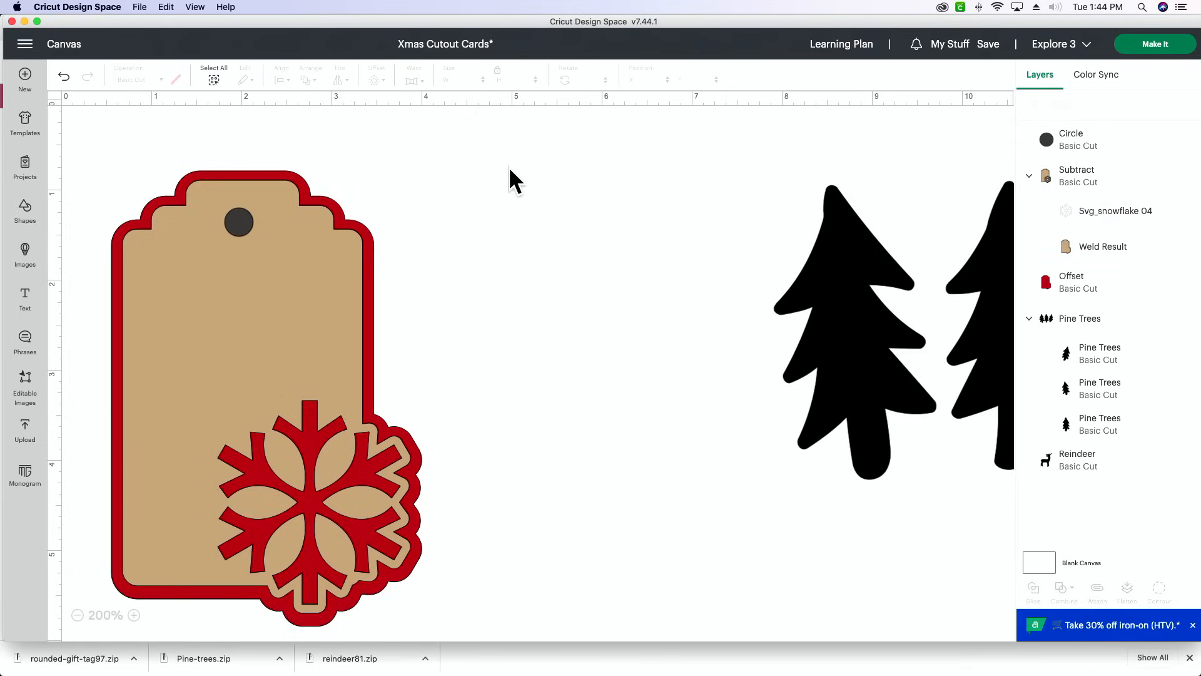
- Shrink the hole circle to about 0.25 in wide
left_click(243, 224)
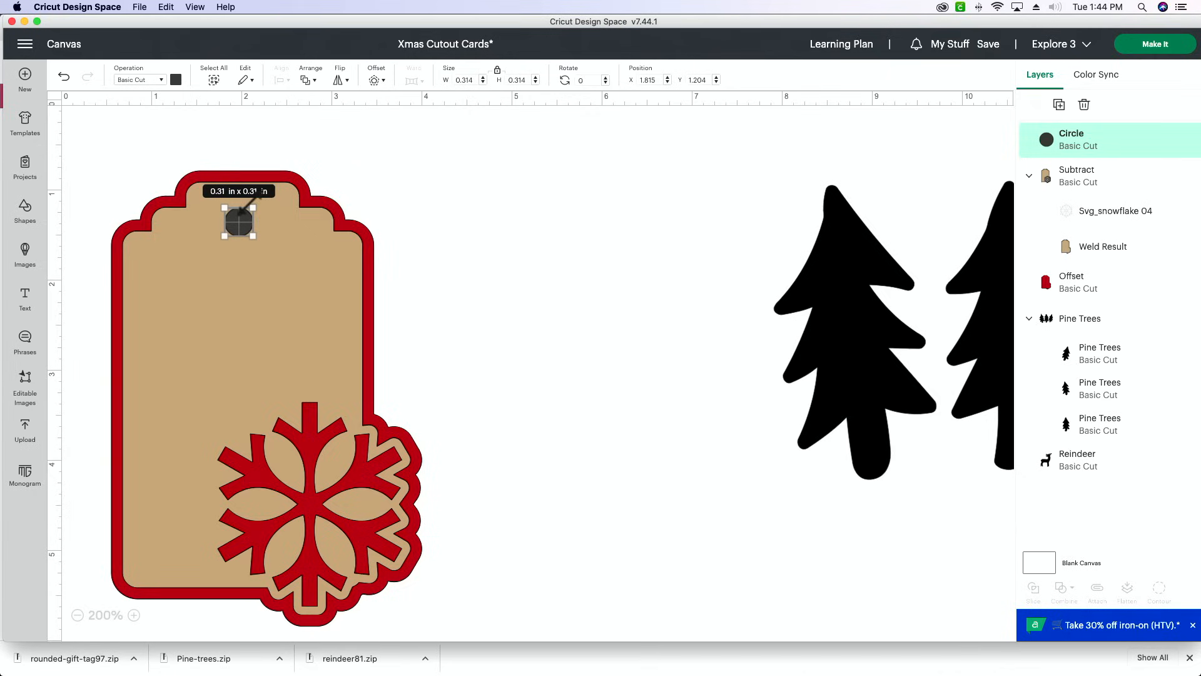
left_click_drag(254, 240, 248, 232)
left_click(489, 231)
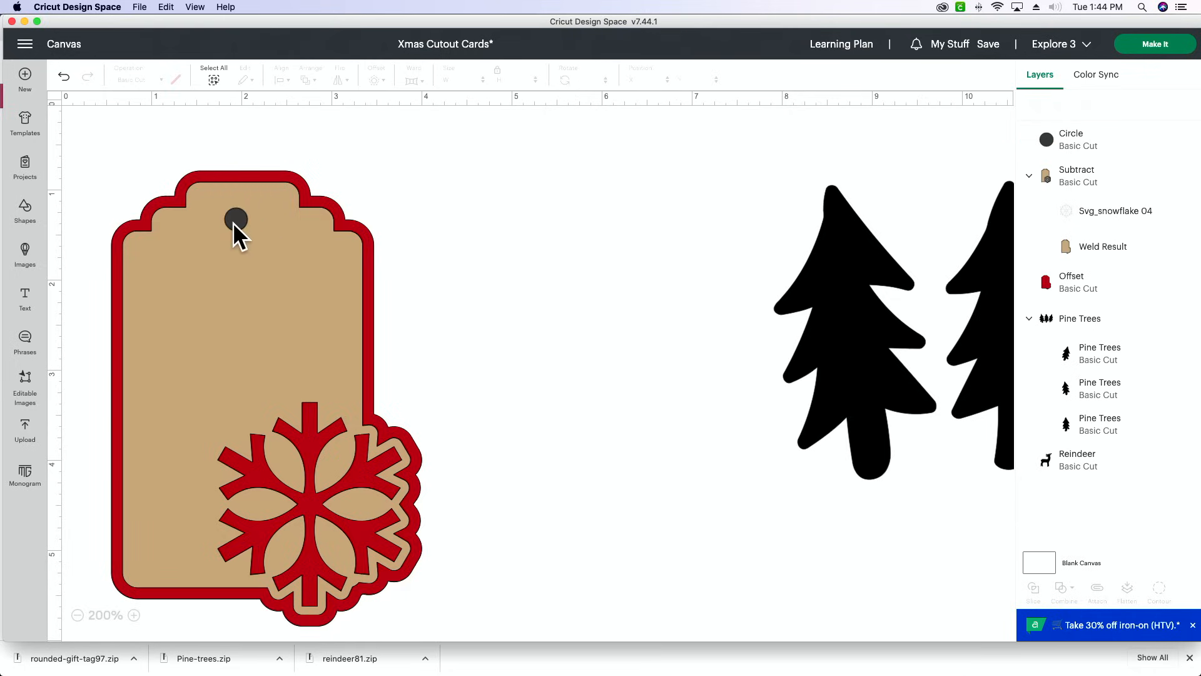
left_click(295, 220)
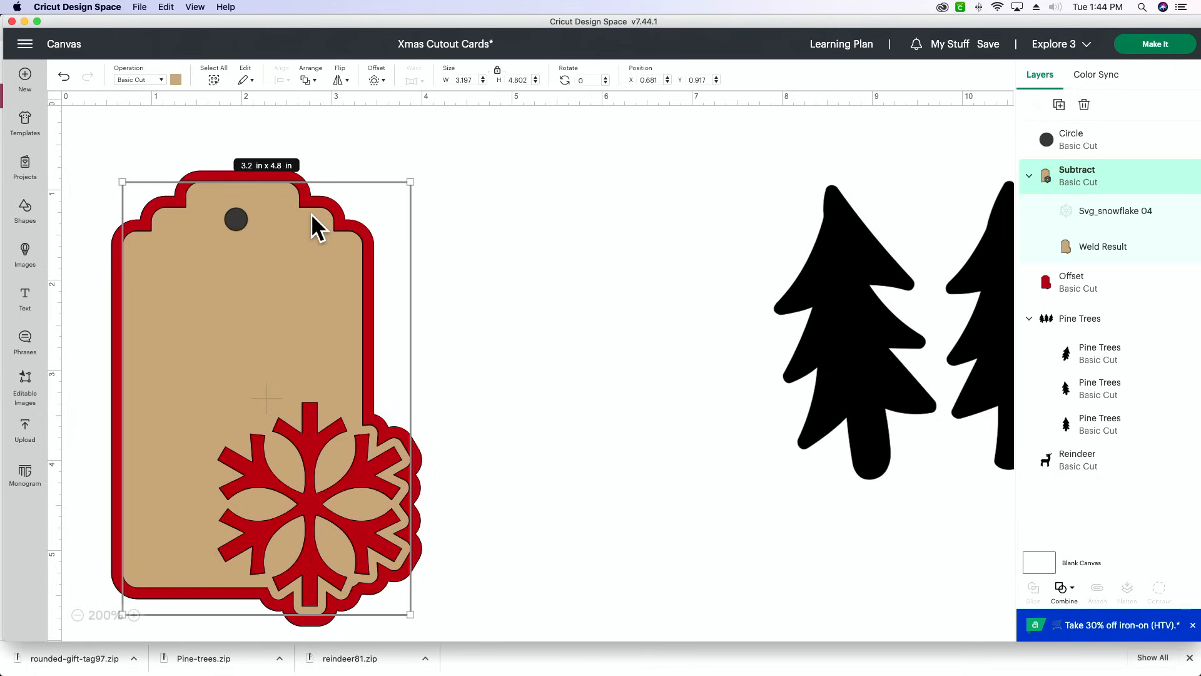
left_click_drag(342, 166, 226, 342)
left_click(112, 284)
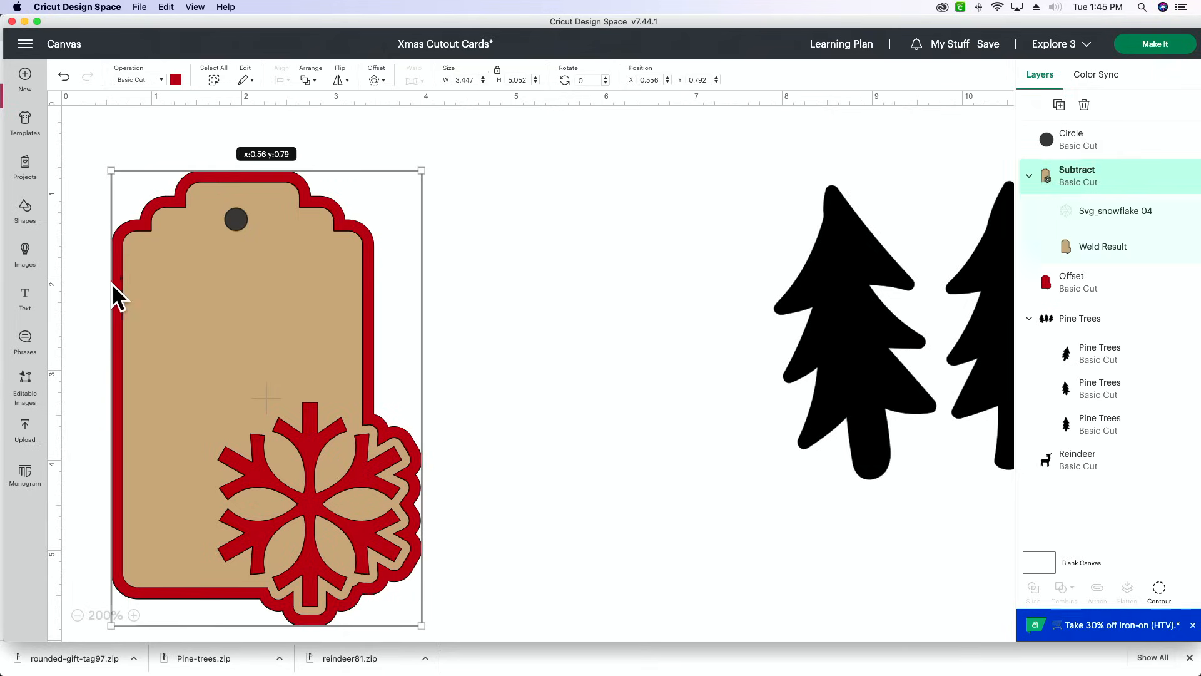
left_click(614, 281)
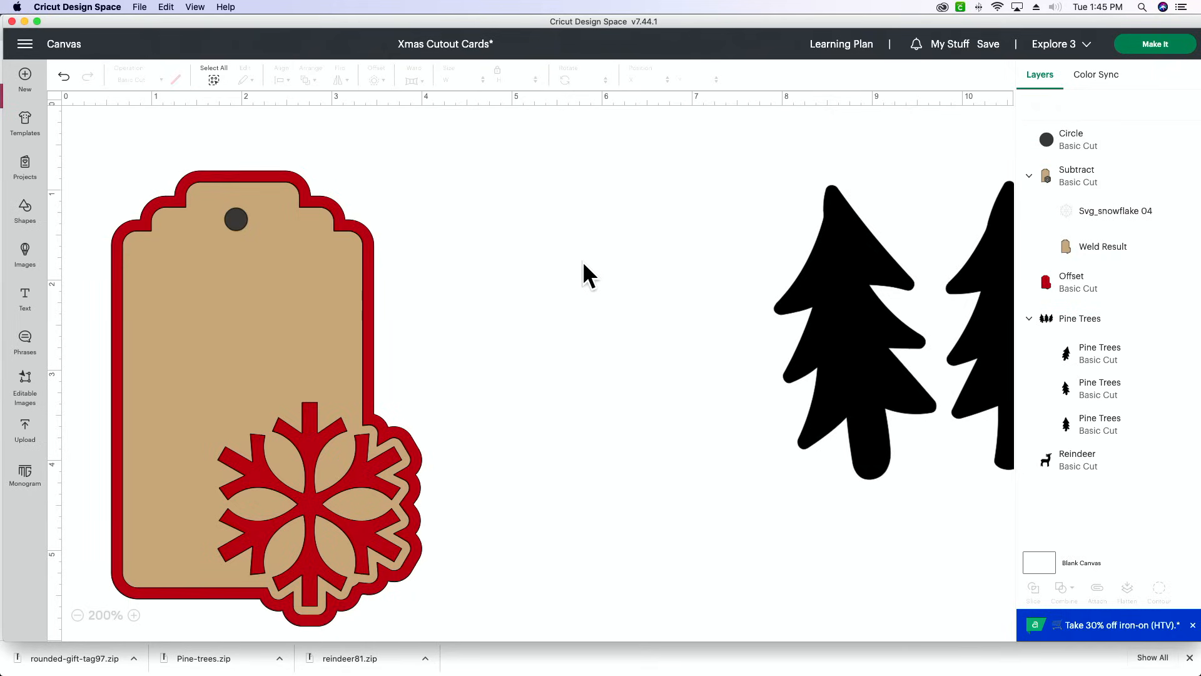
- Reposition the small circle so it sits centred just below the upper edge of the tan tag
scroll(241, 231, "down", 1)
left_click(237, 221)
left_click_drag(238, 225, 242, 180)
left_click(498, 228)
scroll(498, 229, "up", 1)
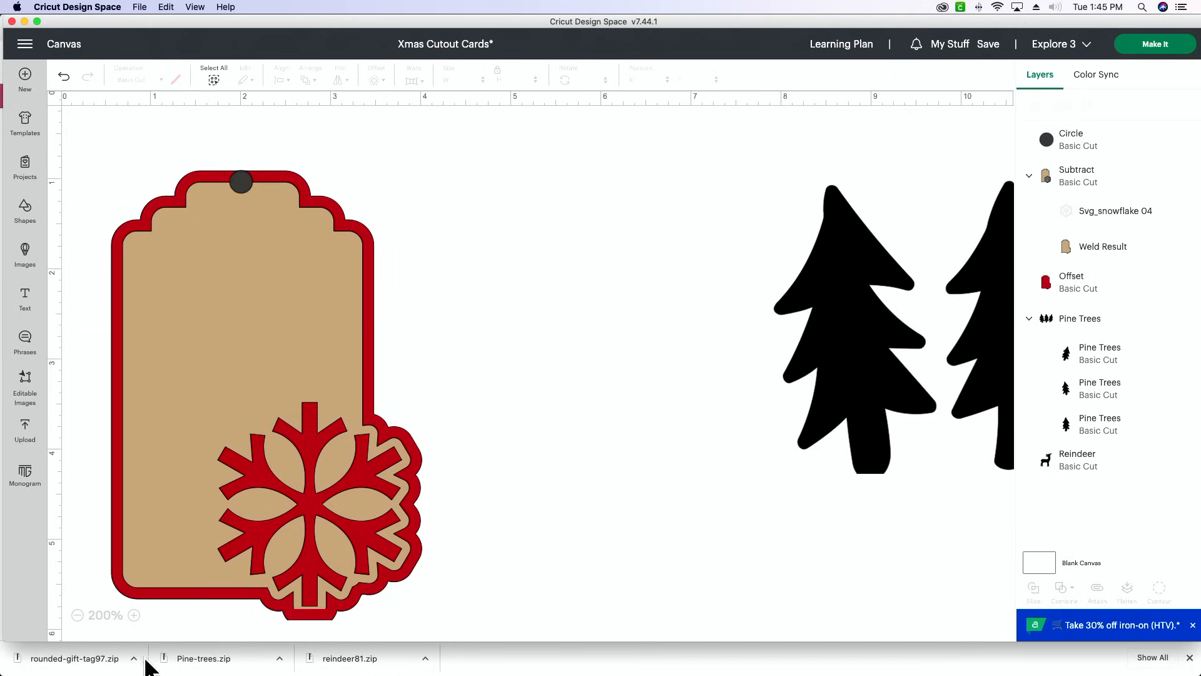
left_click(134, 616)
scroll(188, 482, "up", 5)
scroll(187, 482, "left", 8)
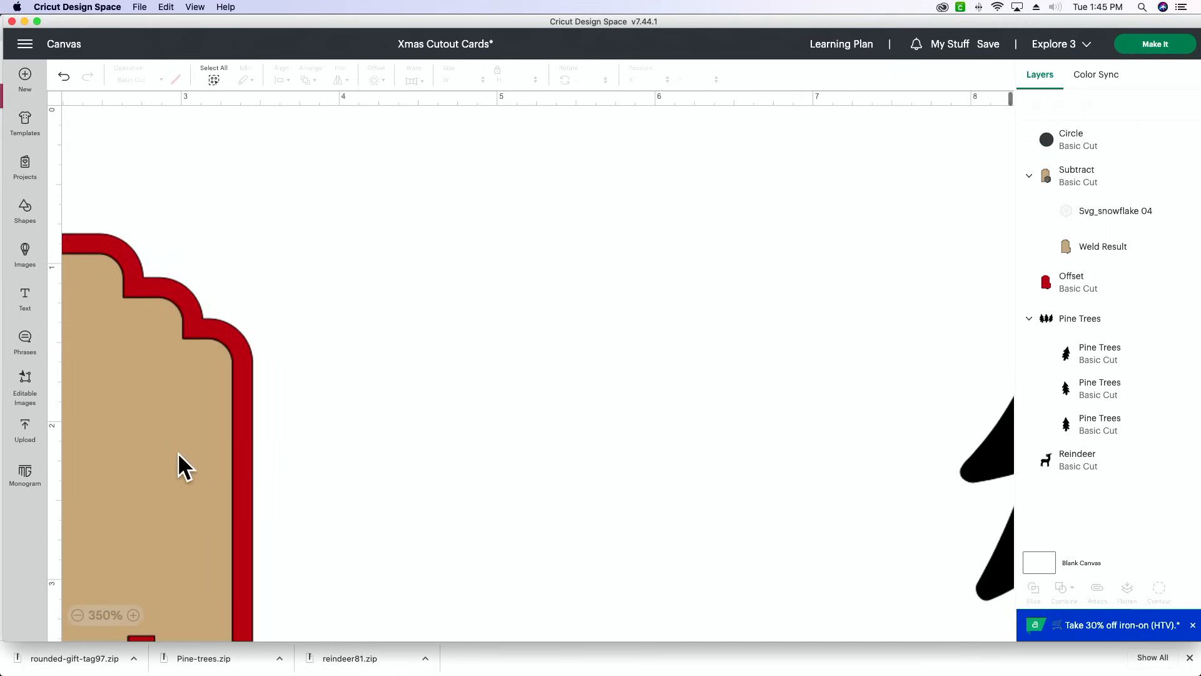
left_click_drag(385, 279, 381, 290)
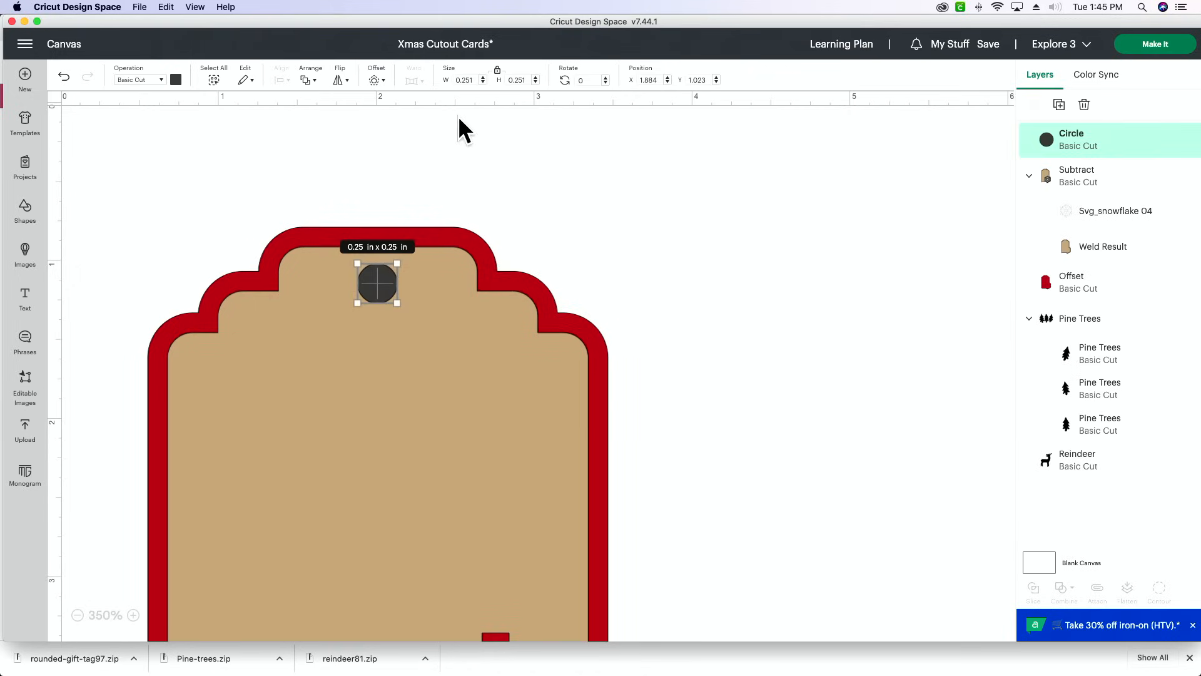
- Create an offset of 0.04 in with rounded corners around the hole circle
left_click(377, 80)
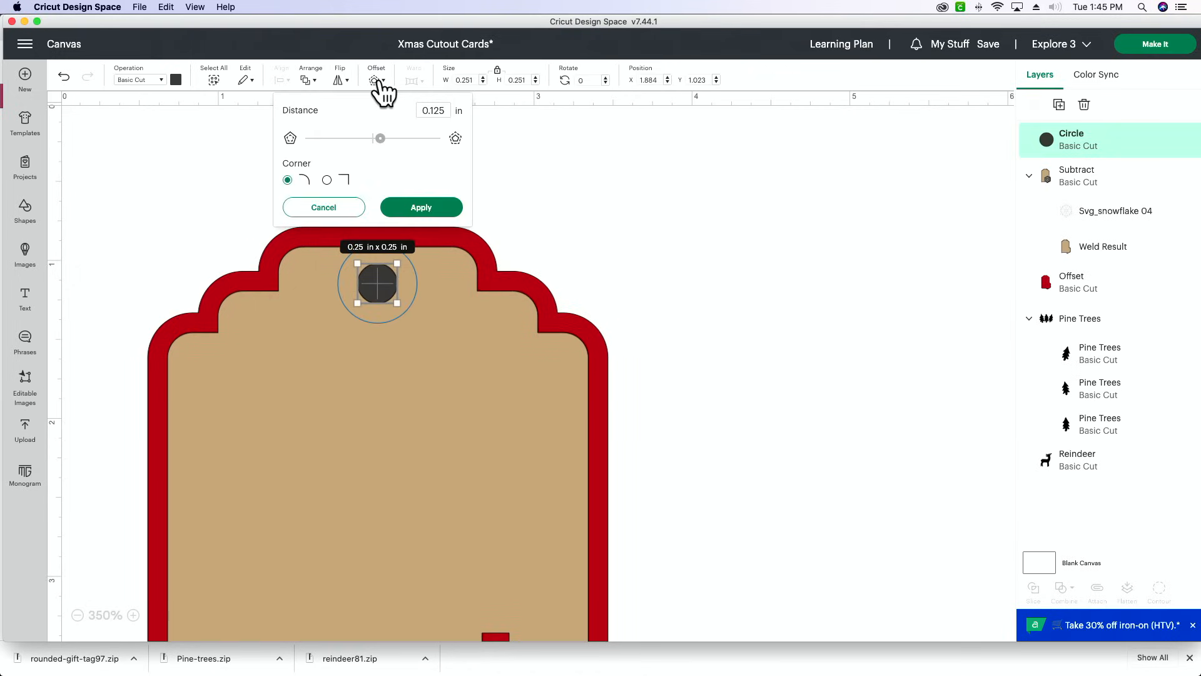
left_click_drag(381, 139, 375, 146)
left_click(438, 111)
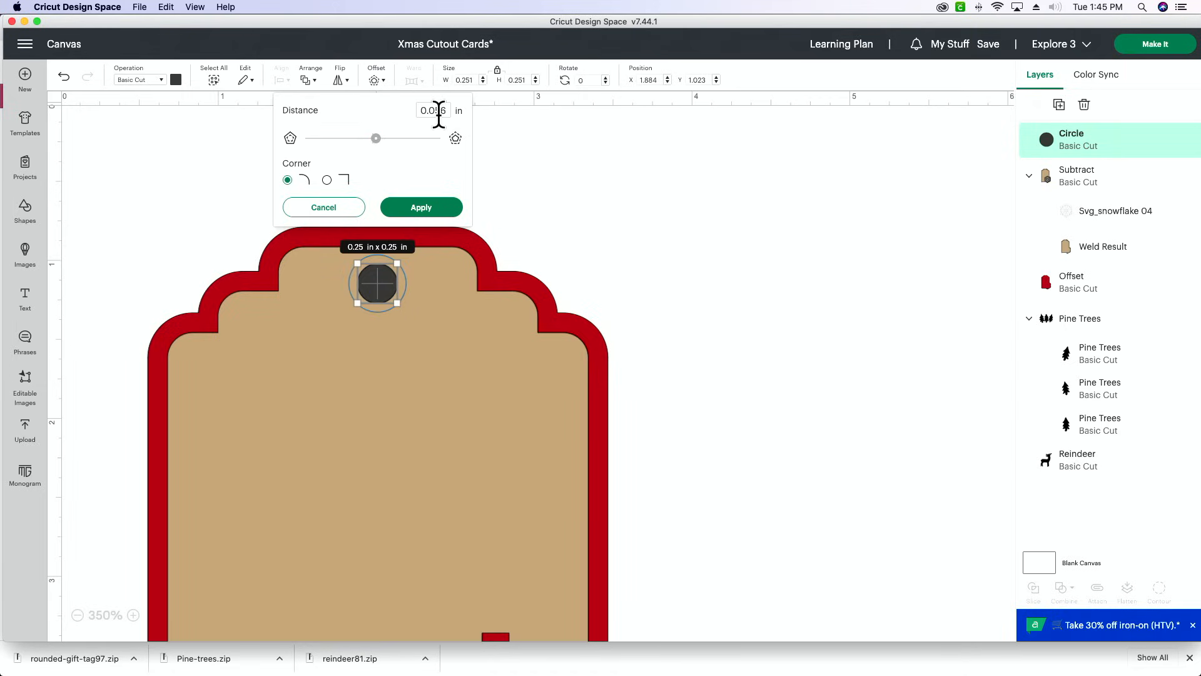
key("BackSpace")
key("BackSpace")
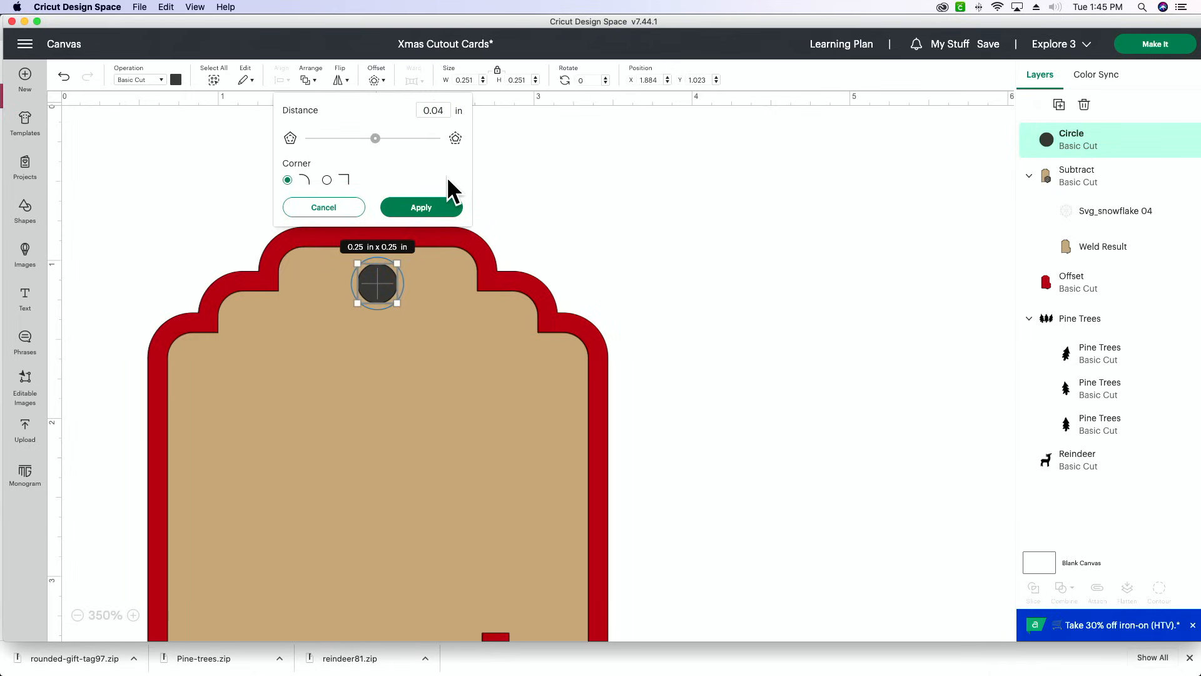
left_click(446, 210)
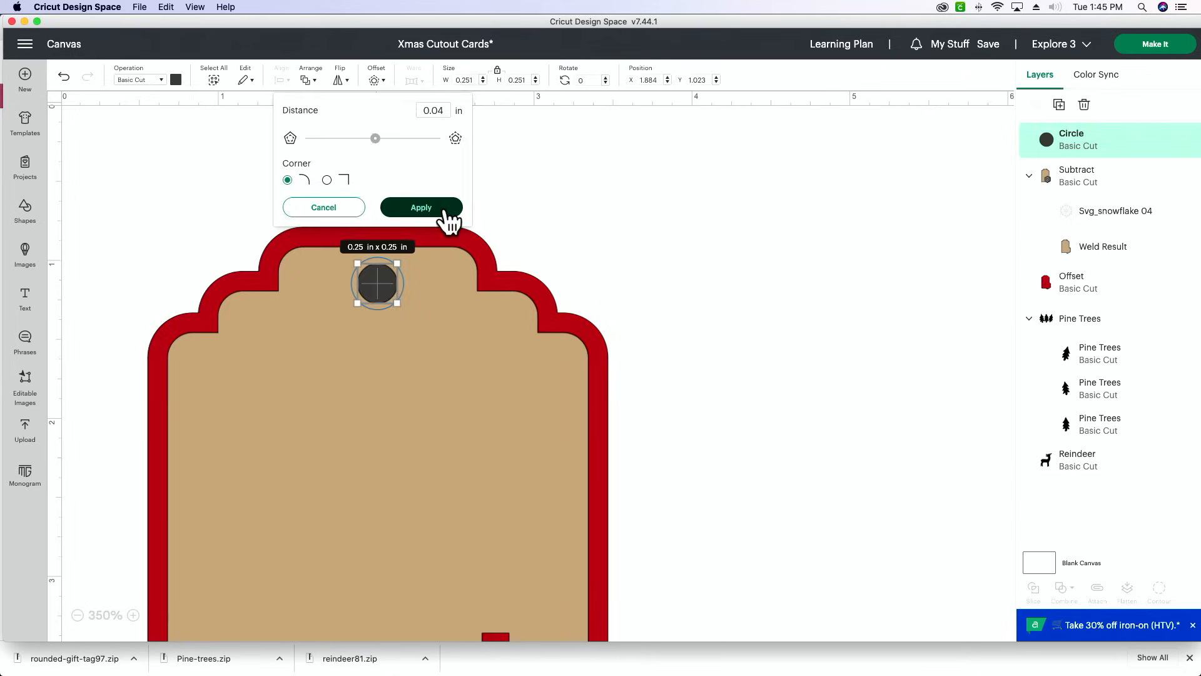
left_click(549, 188)
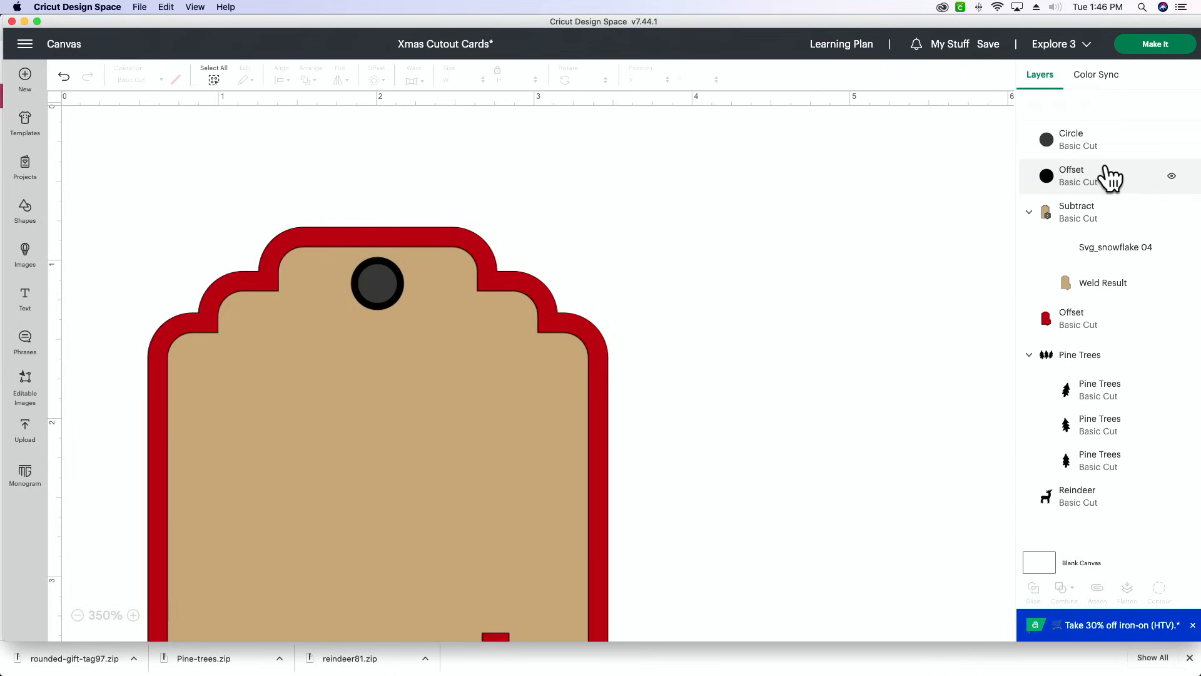
- Subtract the circle's black offset from the tan front tag to cut the larger hole
left_click(1111, 177)
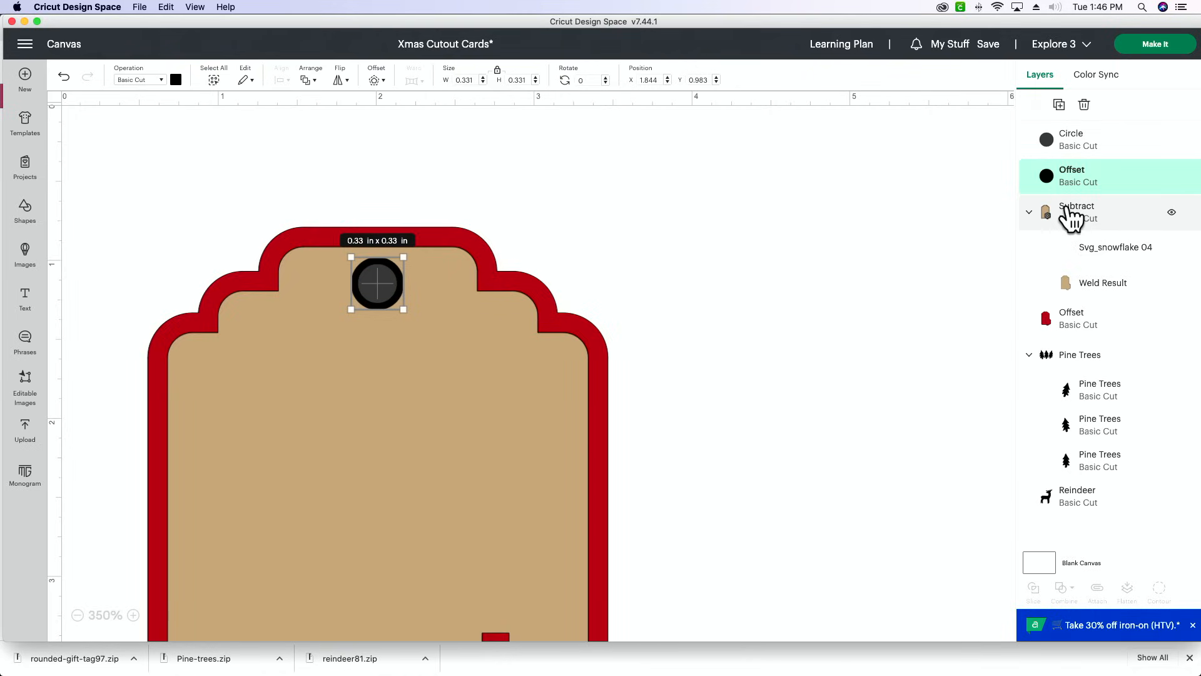
left_click(1071, 216, "shift")
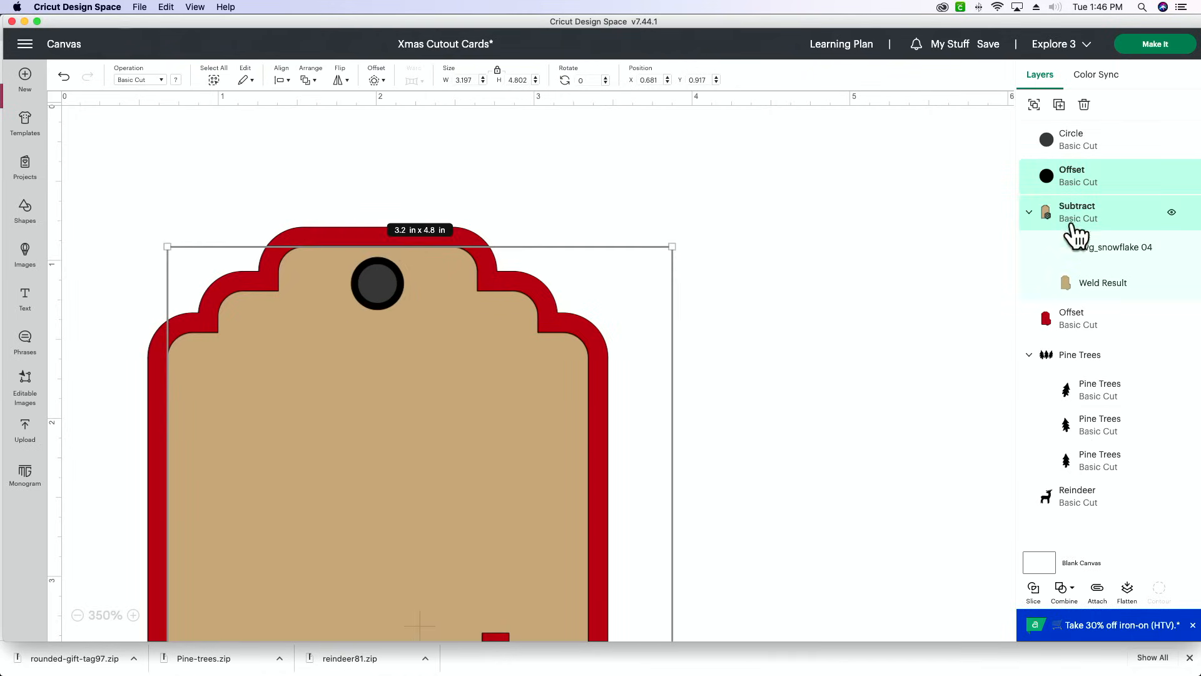
left_click(1064, 590)
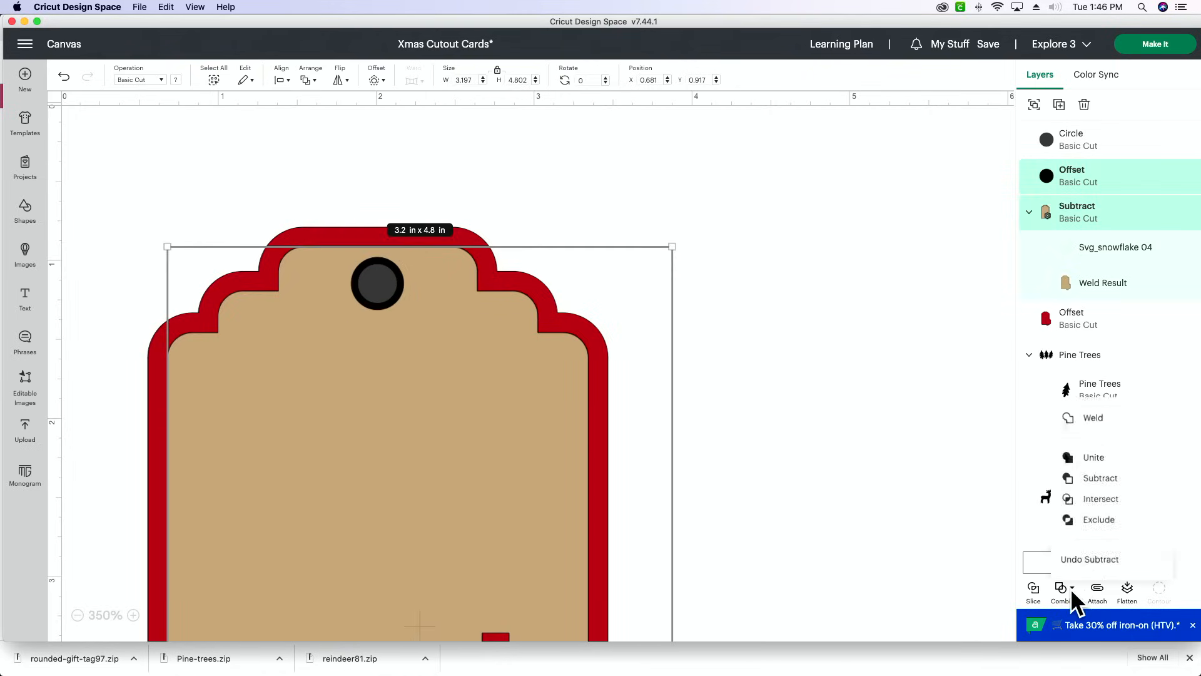
left_click(1112, 475)
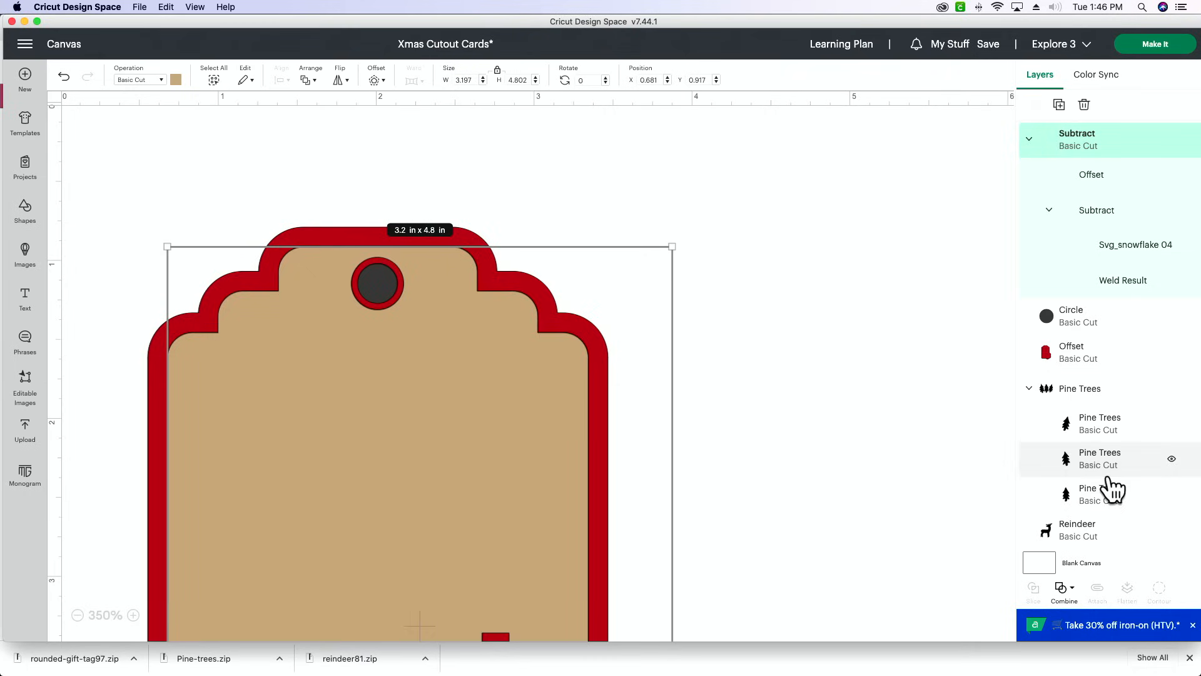
left_click(713, 185)
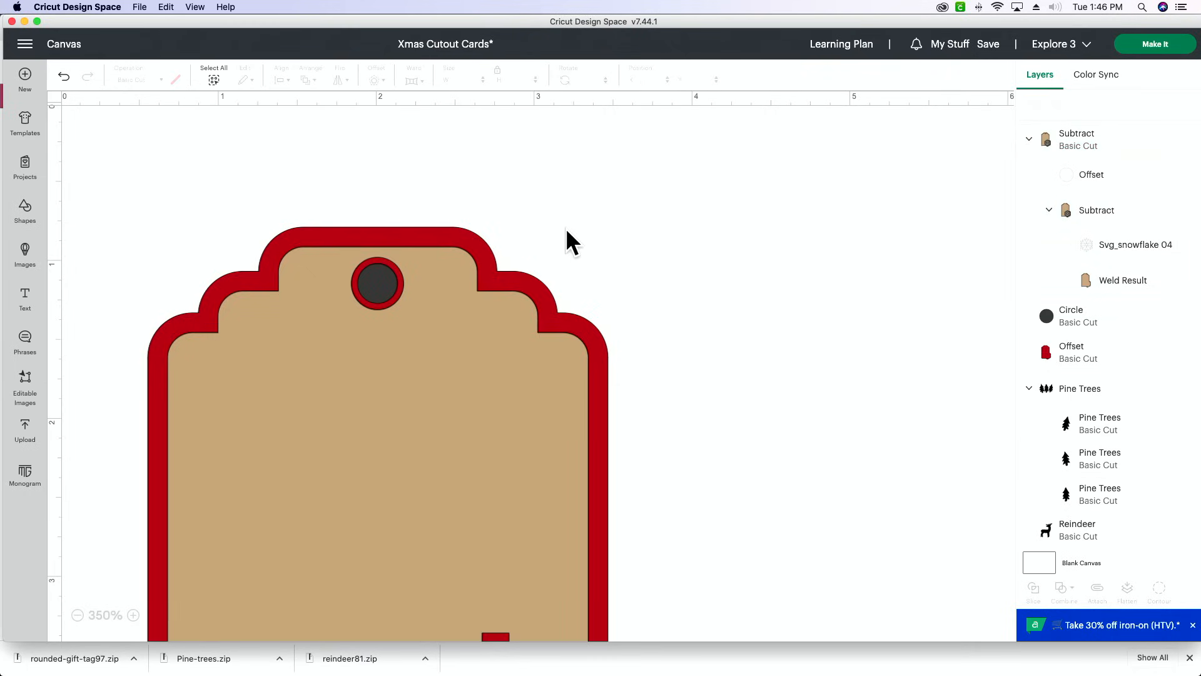
- Subtract the small circle from the red backing offset to cut the smaller hole
left_click(383, 286)
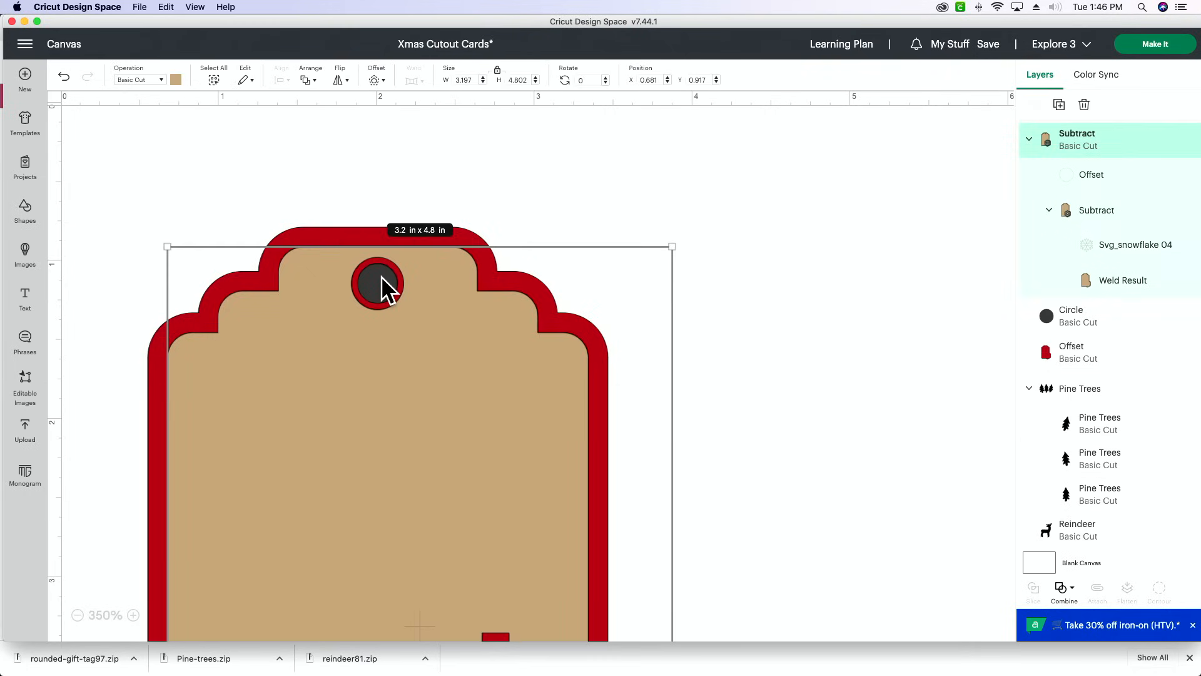
left_click(1098, 325)
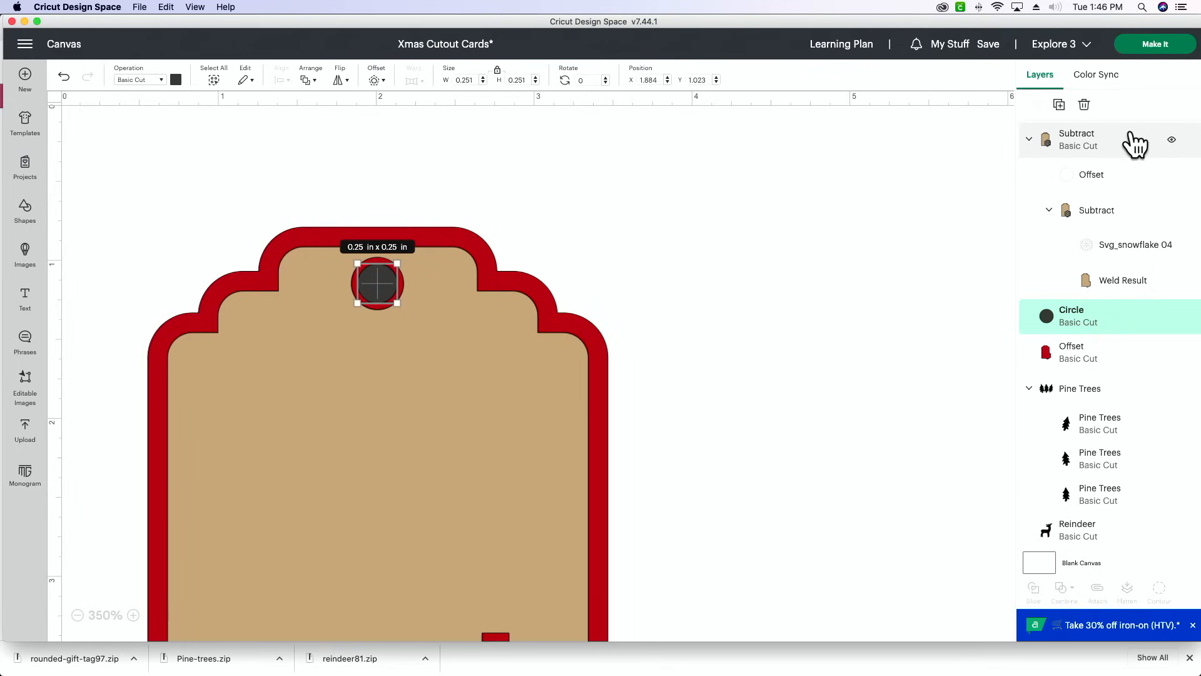
left_click(1077, 352, "shift")
left_click(1064, 588)
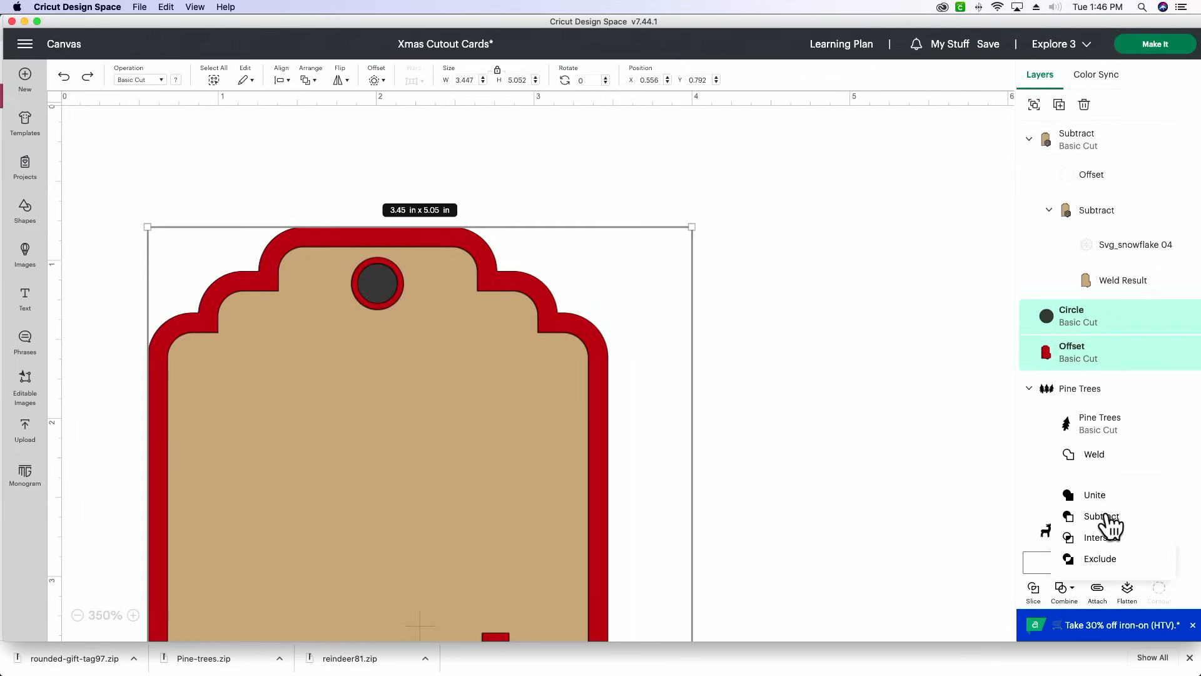
left_click(1108, 521)
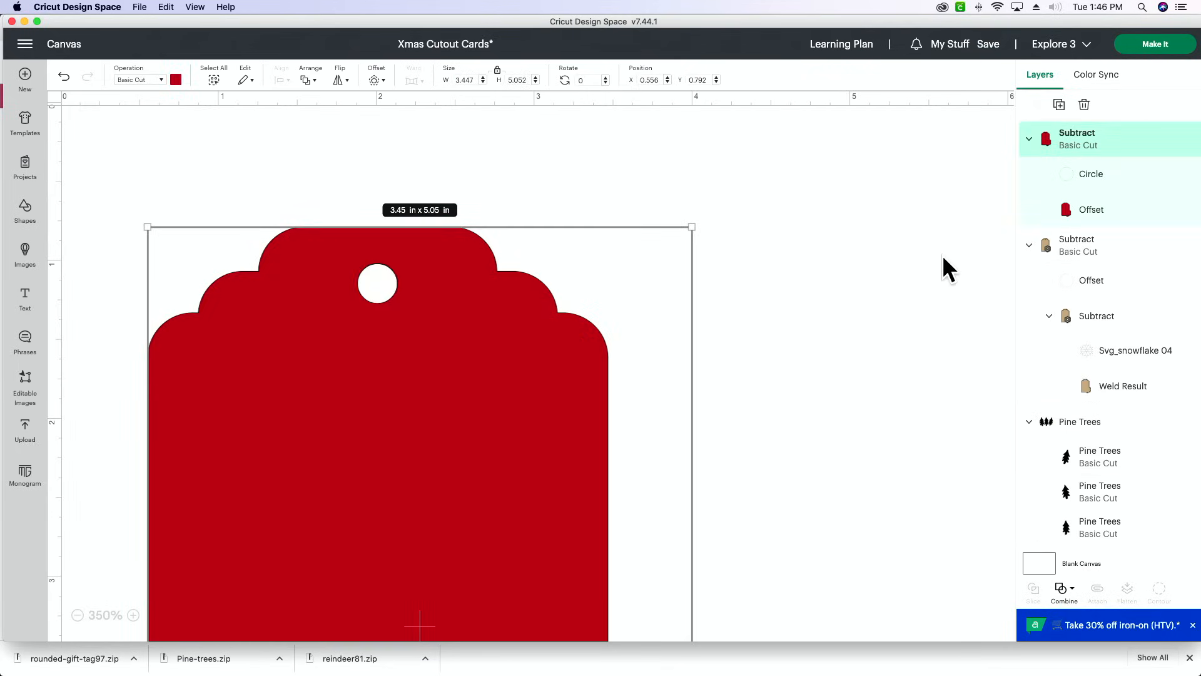
left_click(809, 251)
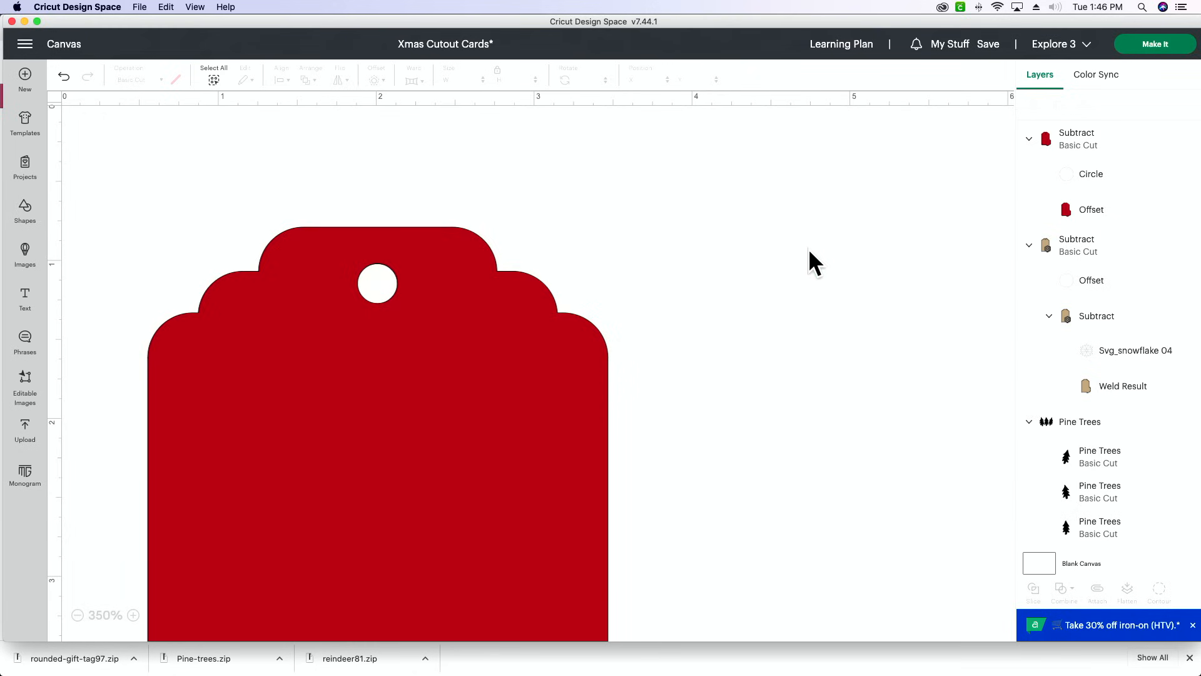
- Send the red backing with the hole to the back, behind the tan tag
left_click(540, 337)
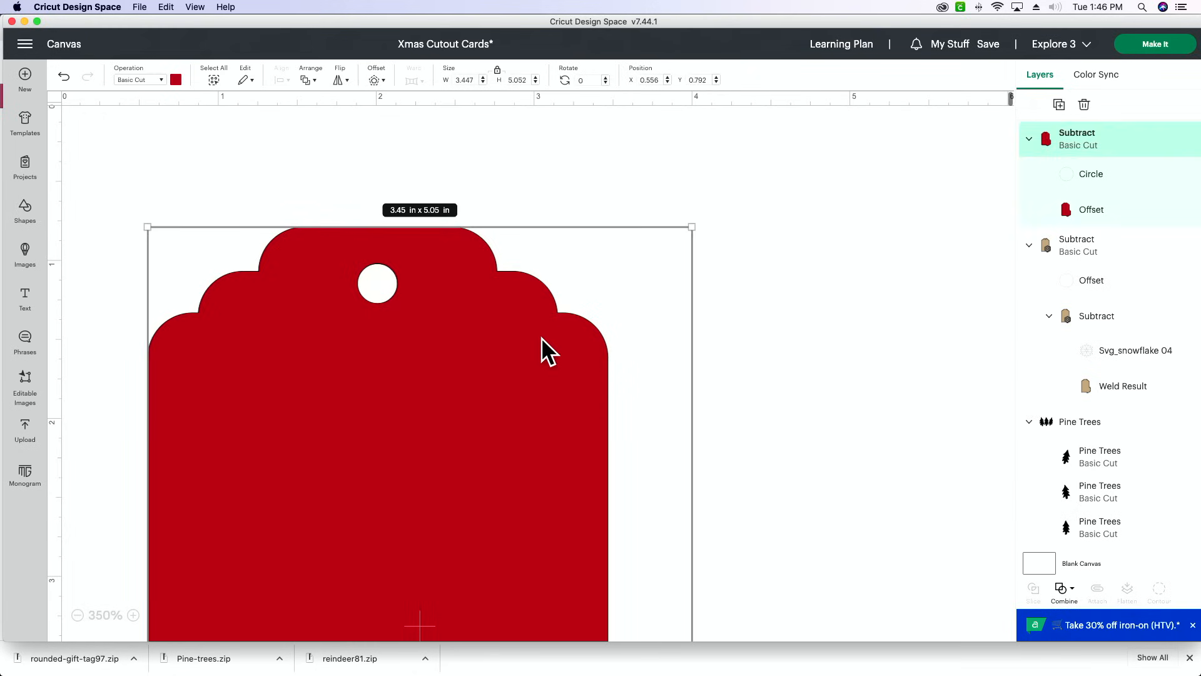
right_click(541, 337)
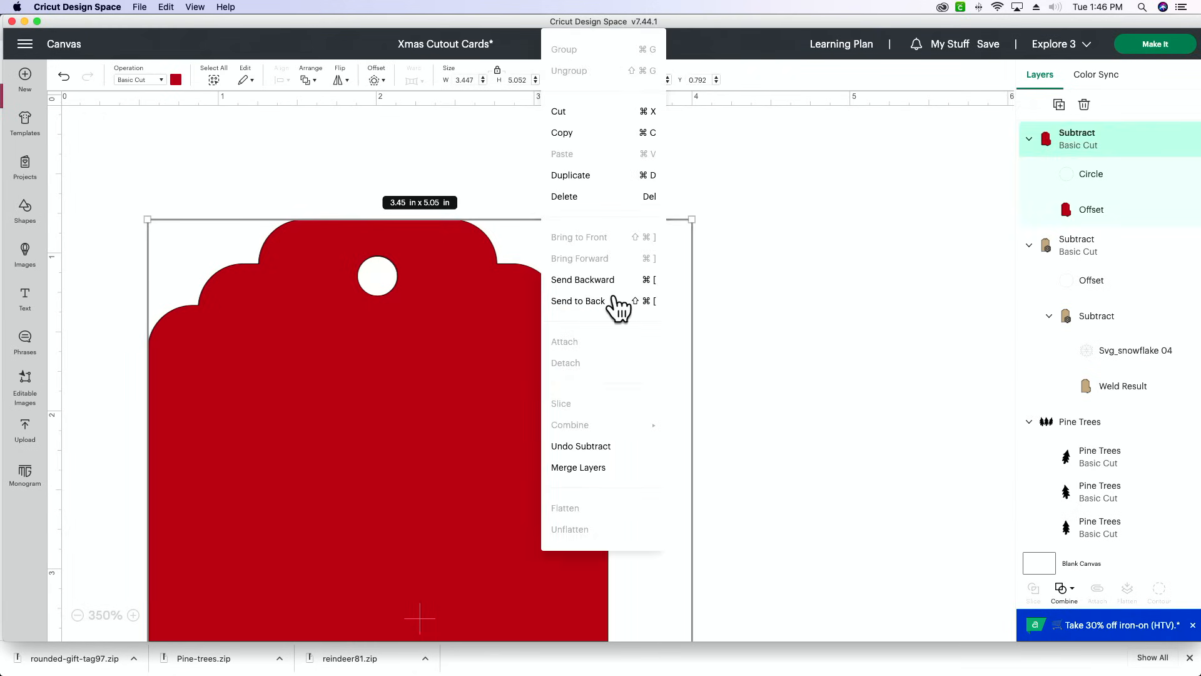
left_click(578, 301)
left_click(790, 274)
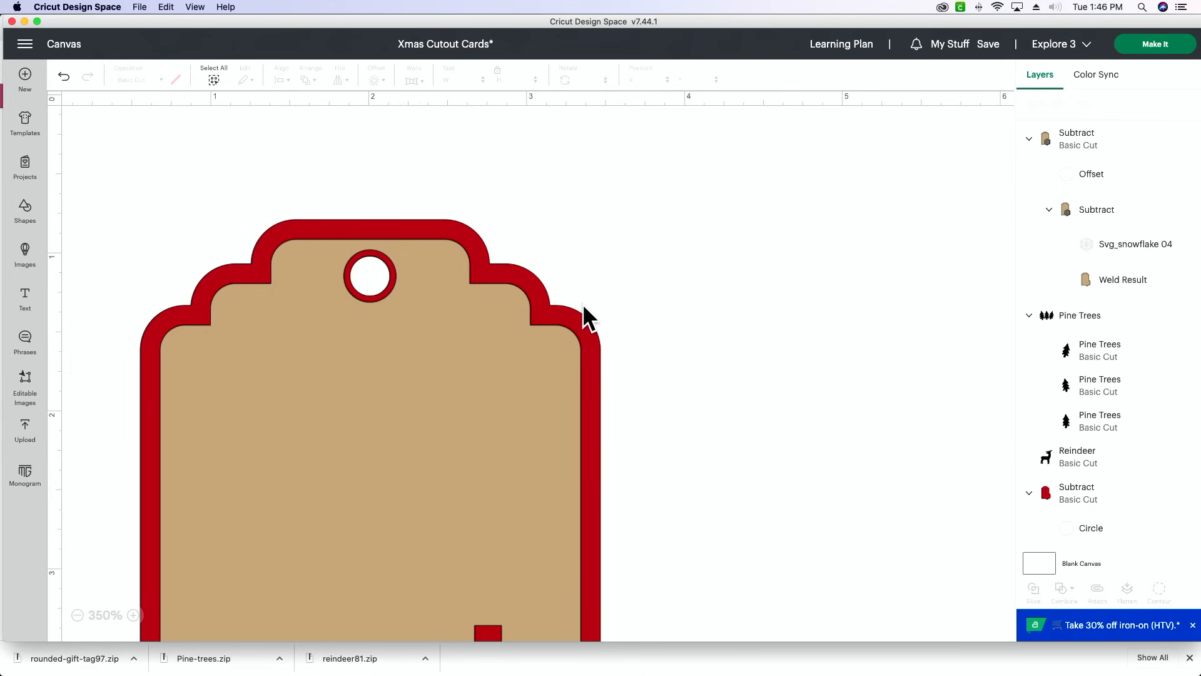
- Add a text object to the canvas and set its font to the system font Affirmations Sketch
scroll(583, 302, "down", 3)
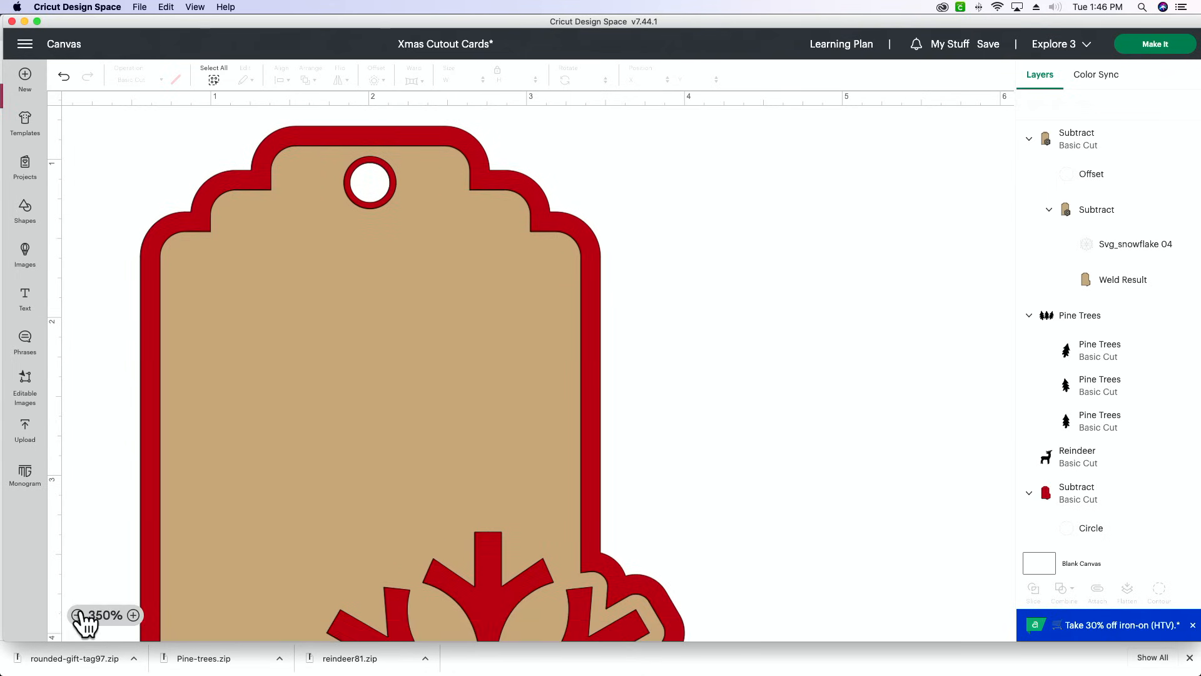
left_click(77, 615)
left_click(77, 615)
left_click(78, 615)
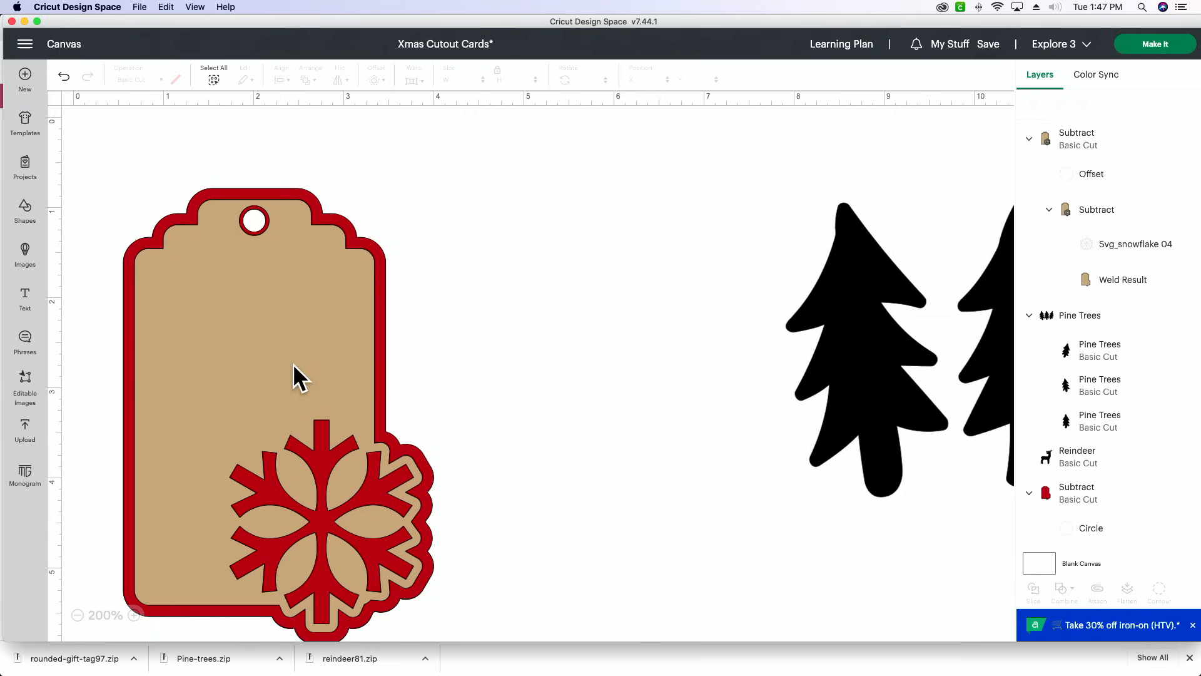
left_click(25, 296)
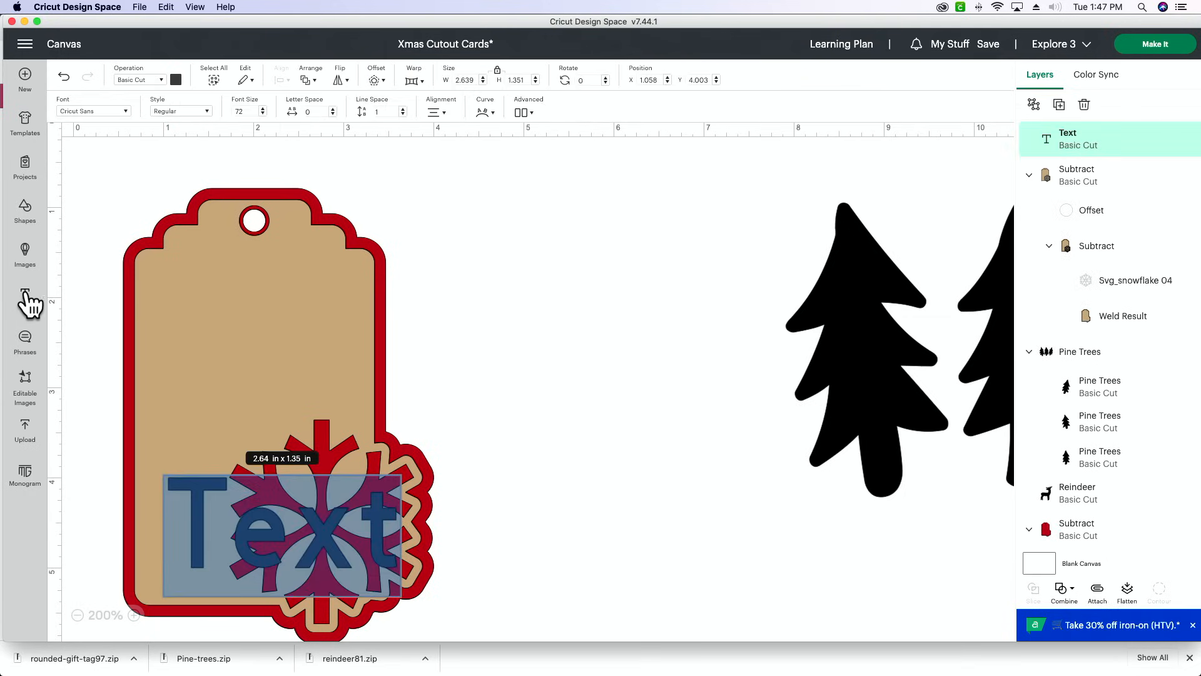
left_click(104, 112)
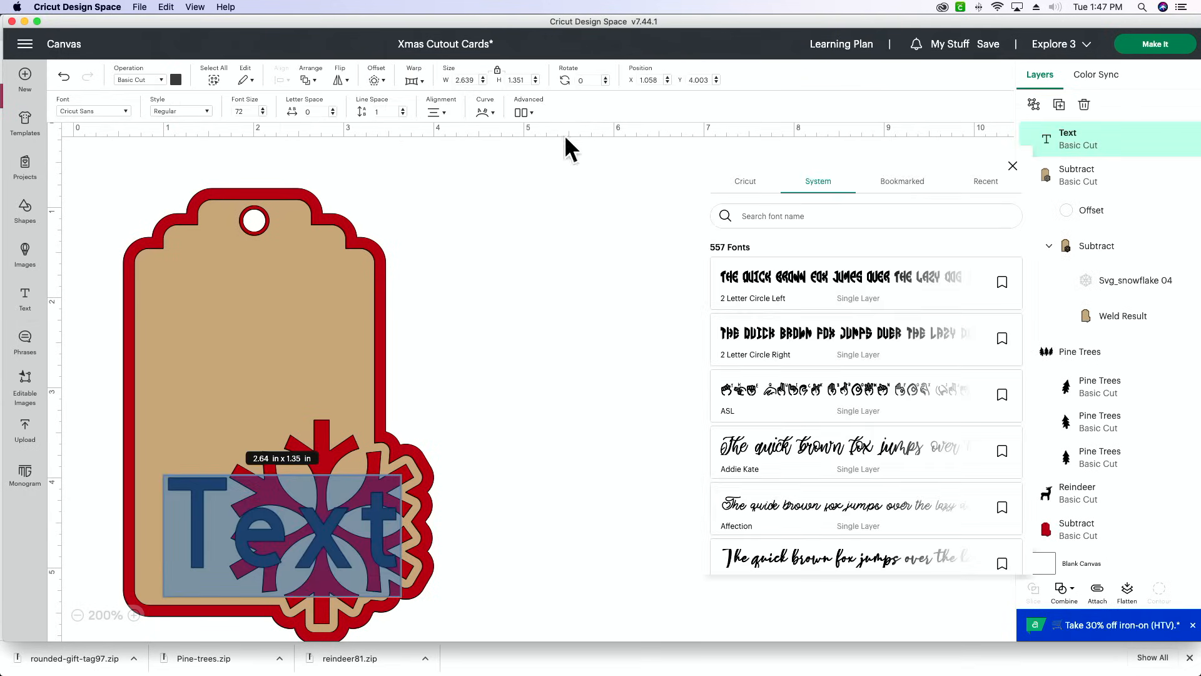
type("affermation")
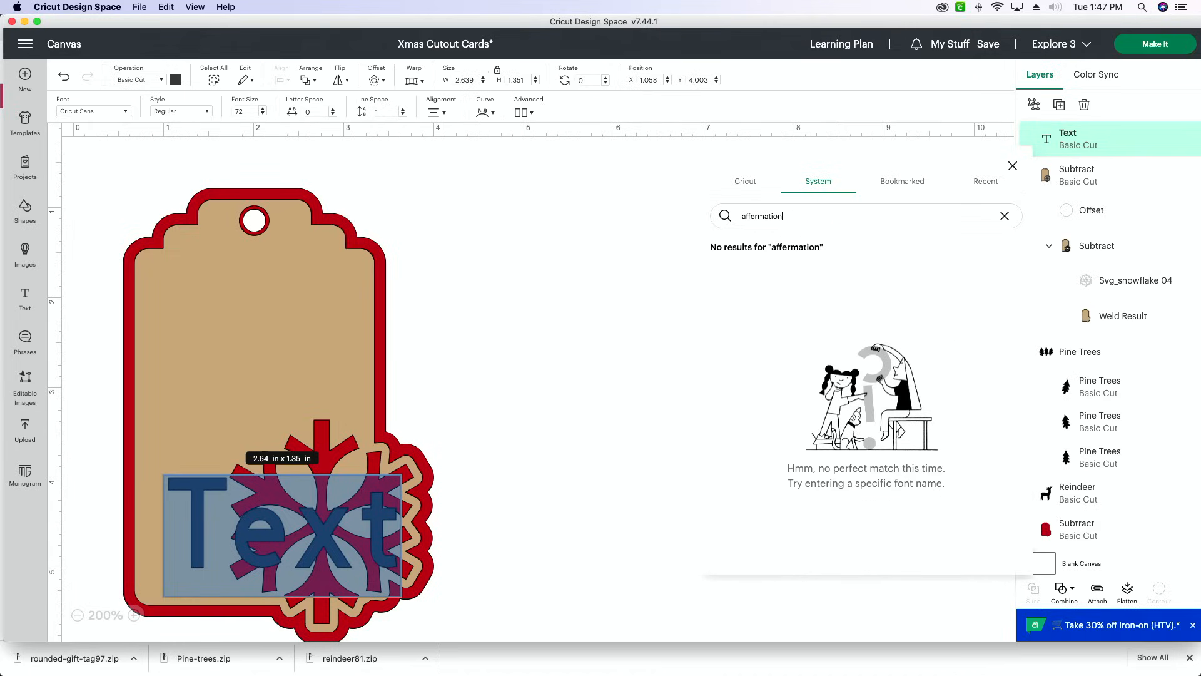
double_click(836, 215)
type("a")
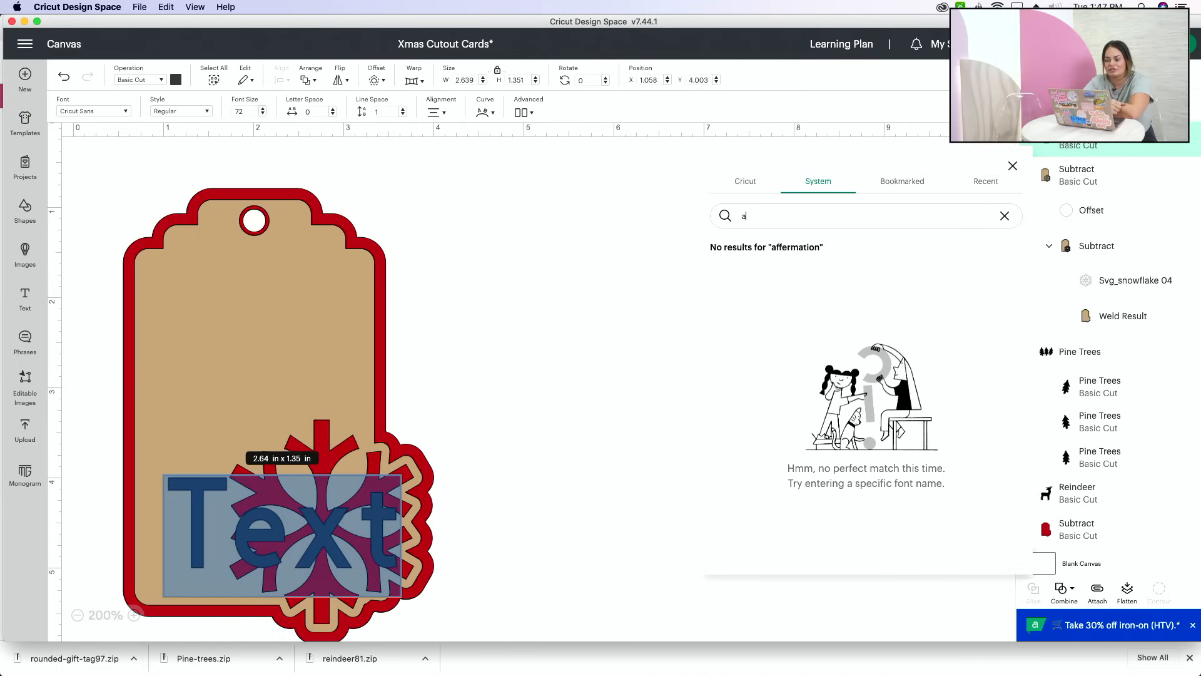
type("ffe")
key("BackSpace")
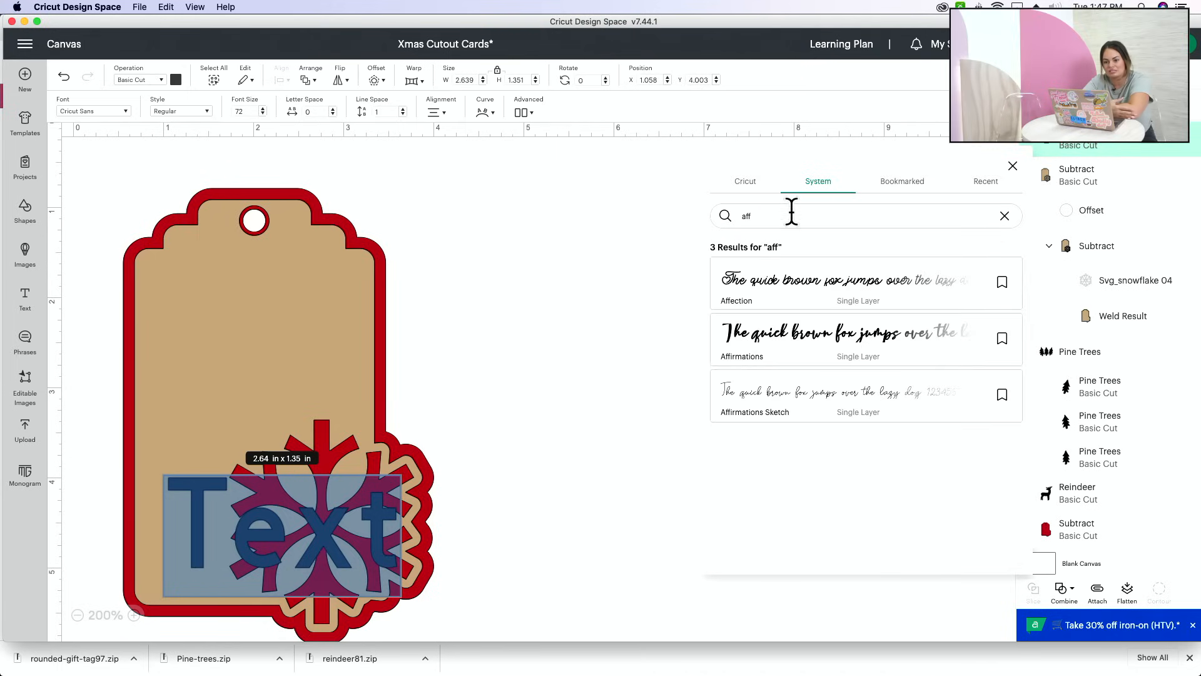
left_click(867, 412)
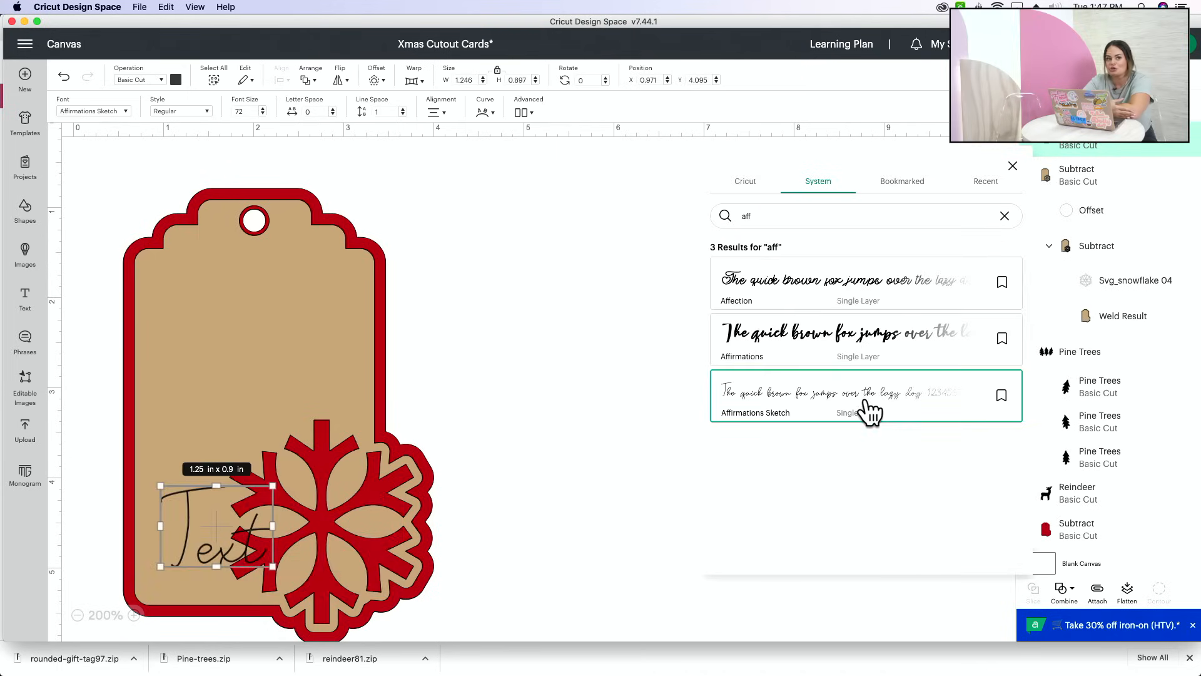
left_click(460, 318)
- Move the text to the tan tag's upper part and replace it with "To:" and a second line "From:" plus the sender's family name
left_click_drag(208, 539, 204, 328)
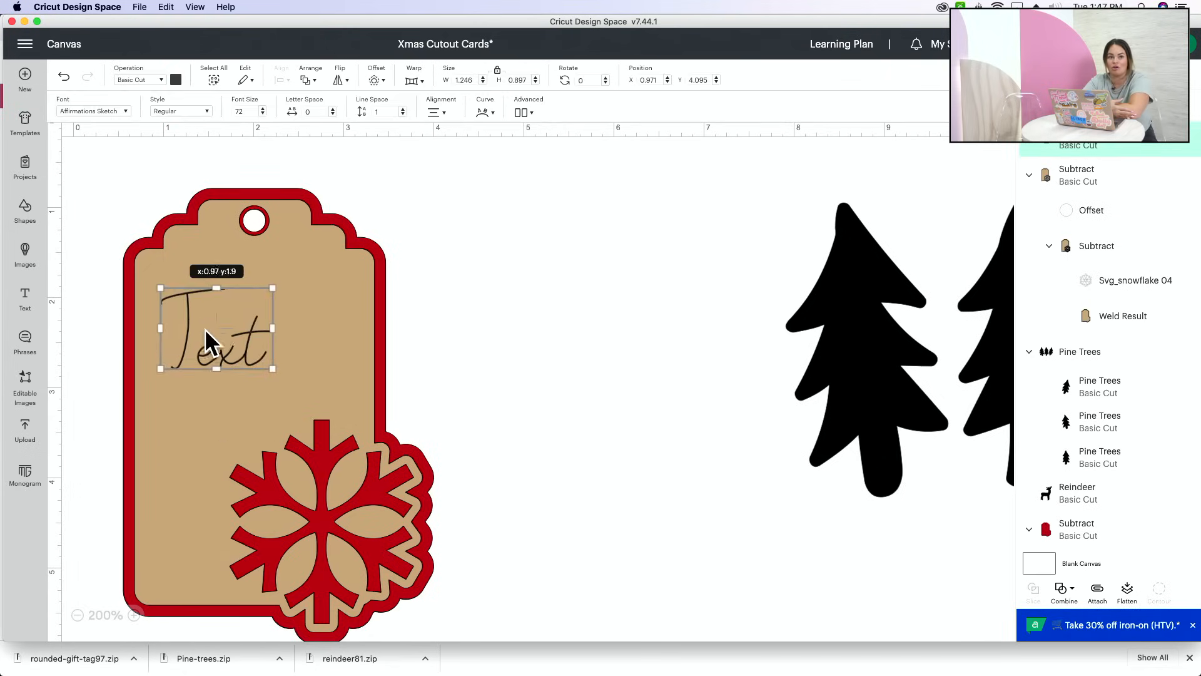
double_click(246, 319)
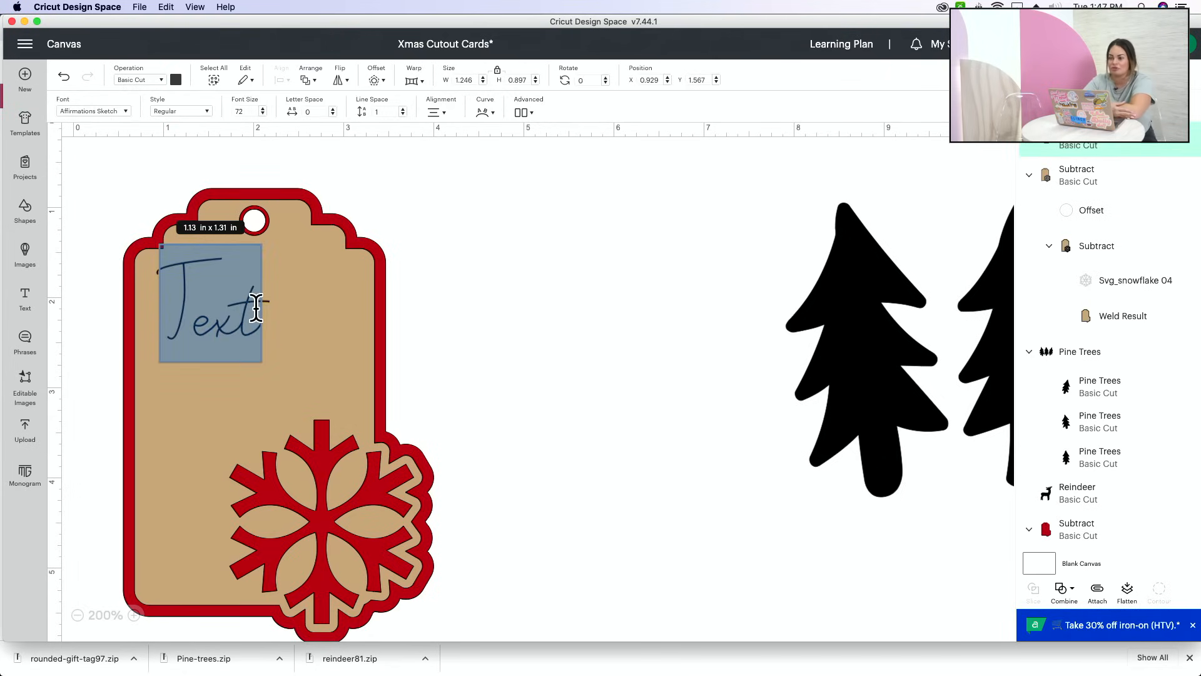
type("To:")
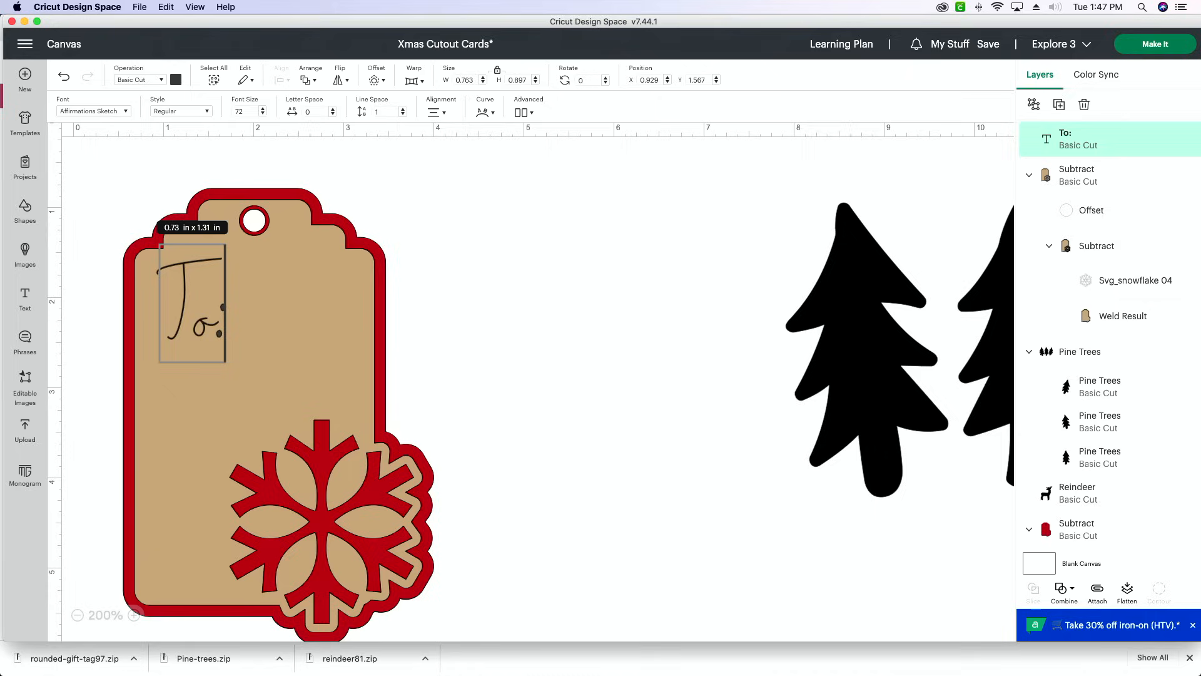
key("Return")
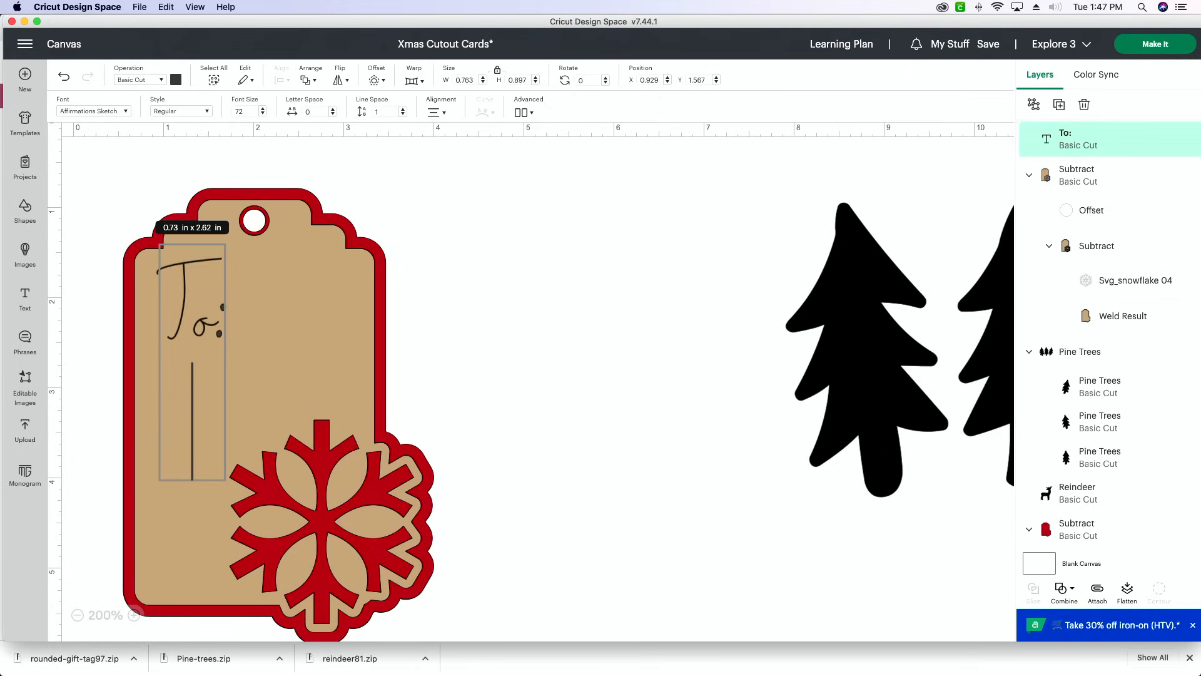
type("From:")
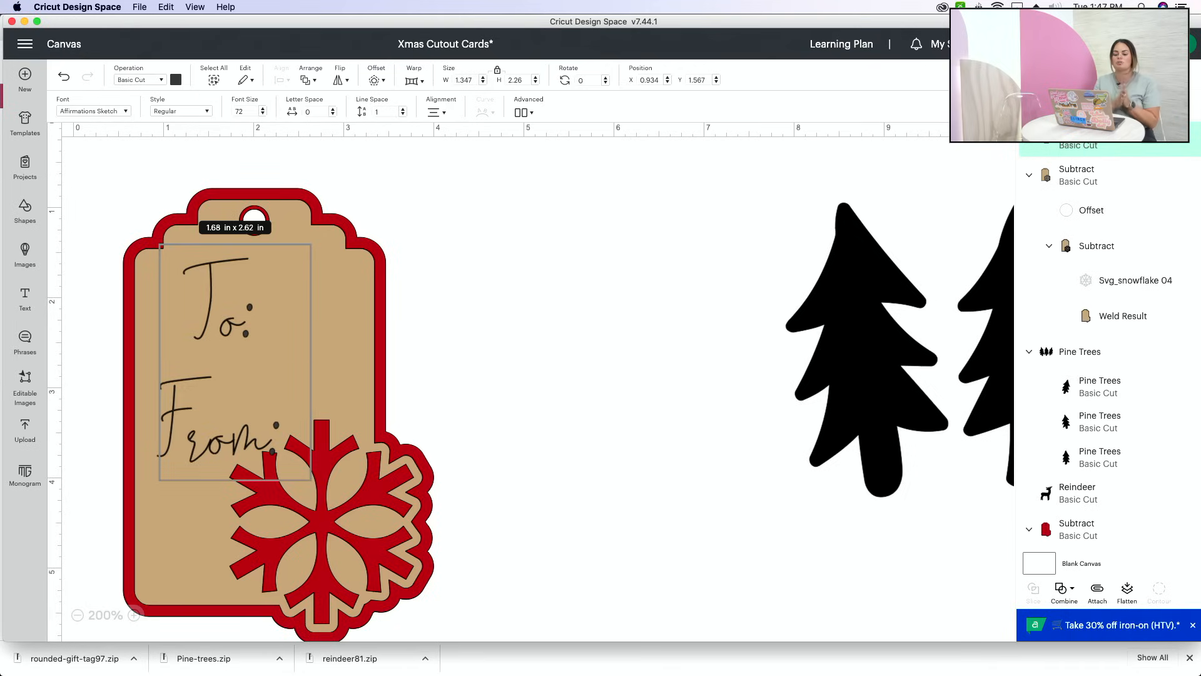
type(" The")
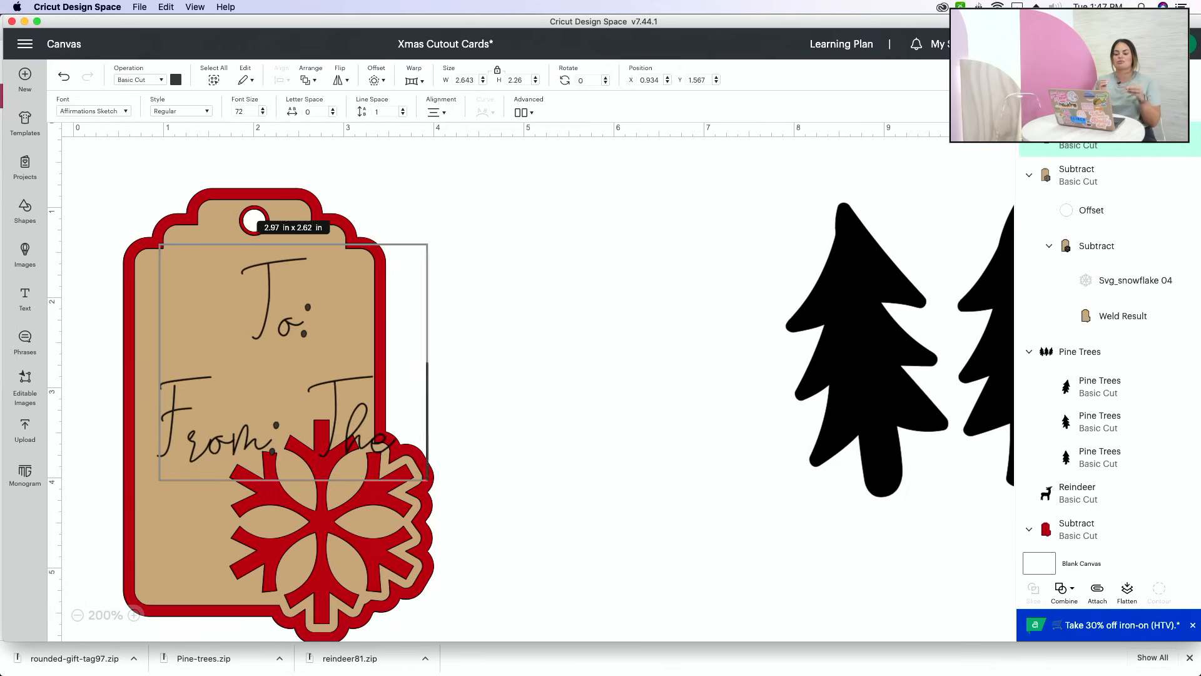
type(" Bells")
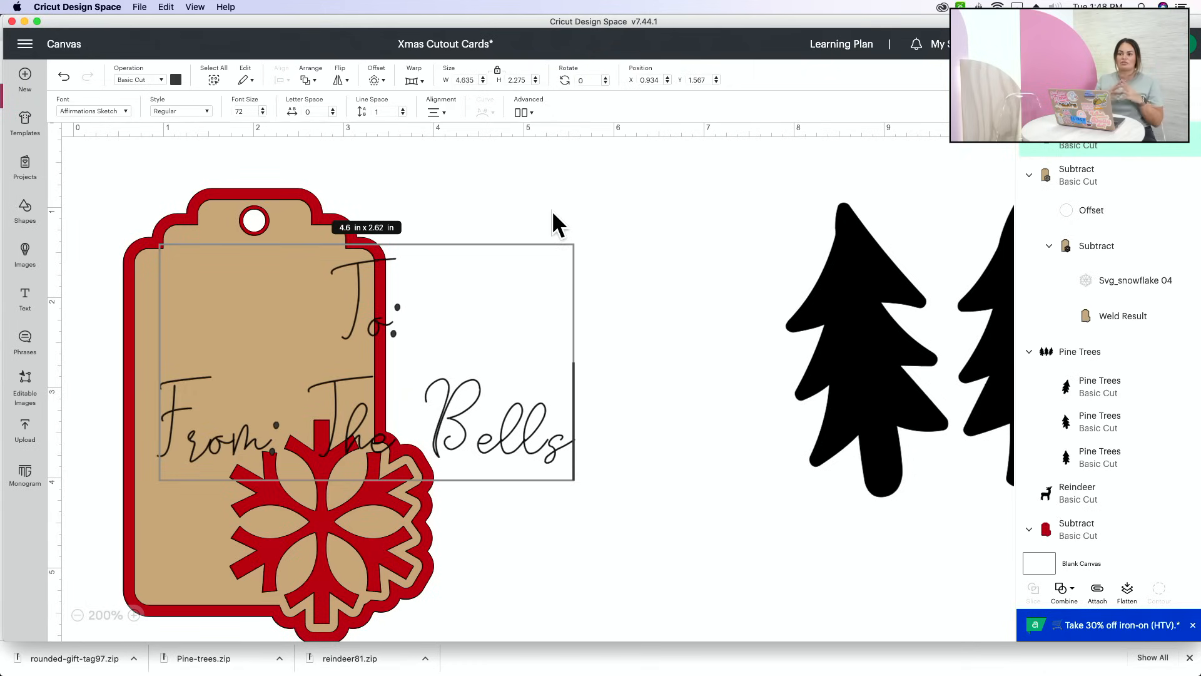
- Left-align the two text lines and scale the text down to about 2.25 in wide by 1.1 in high to fit the tag
left_click(433, 113)
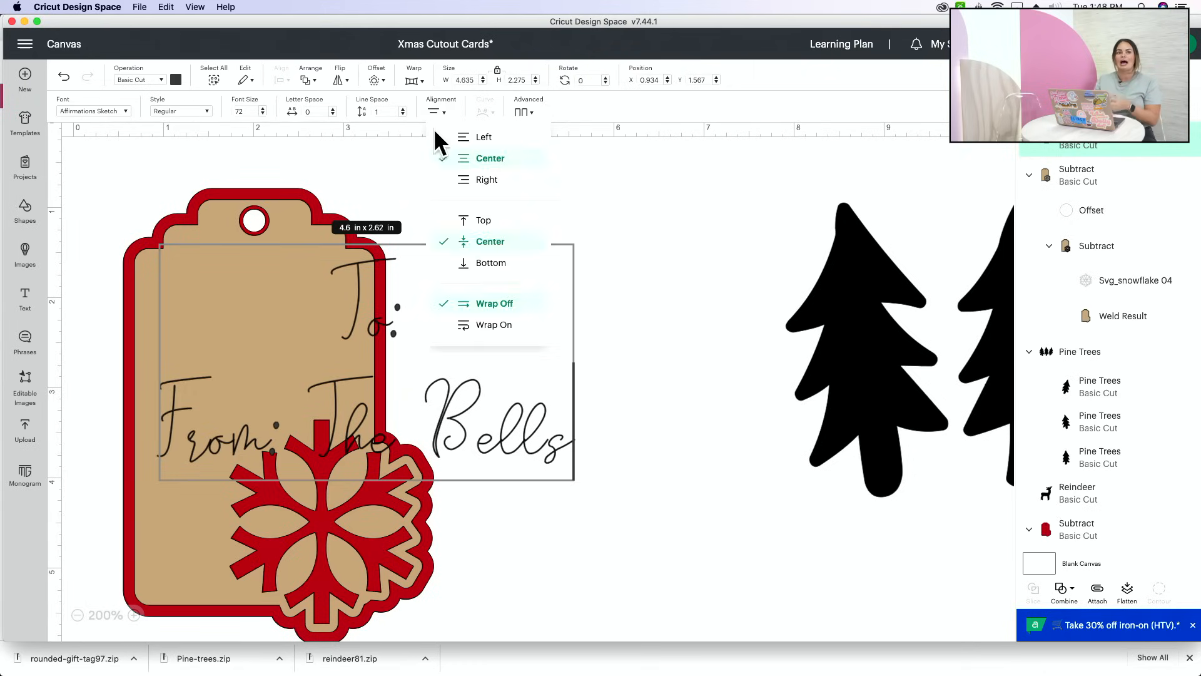
left_click(467, 137)
left_click(561, 214)
left_click(463, 375)
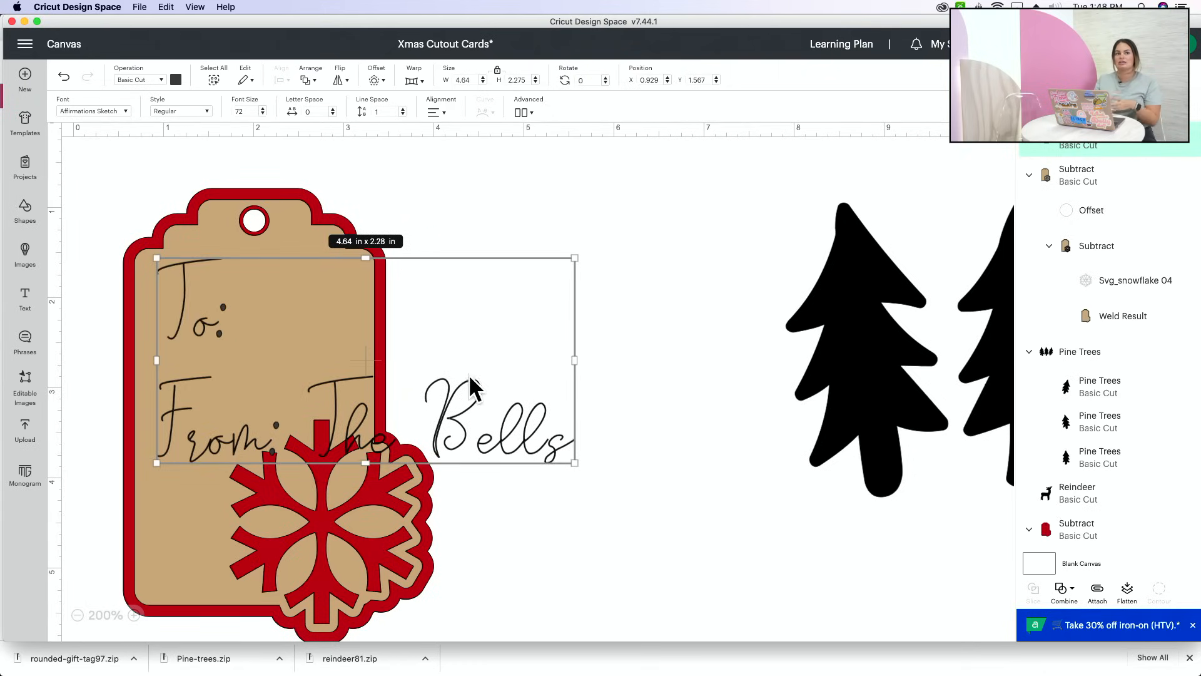
left_click_drag(573, 463, 271, 340)
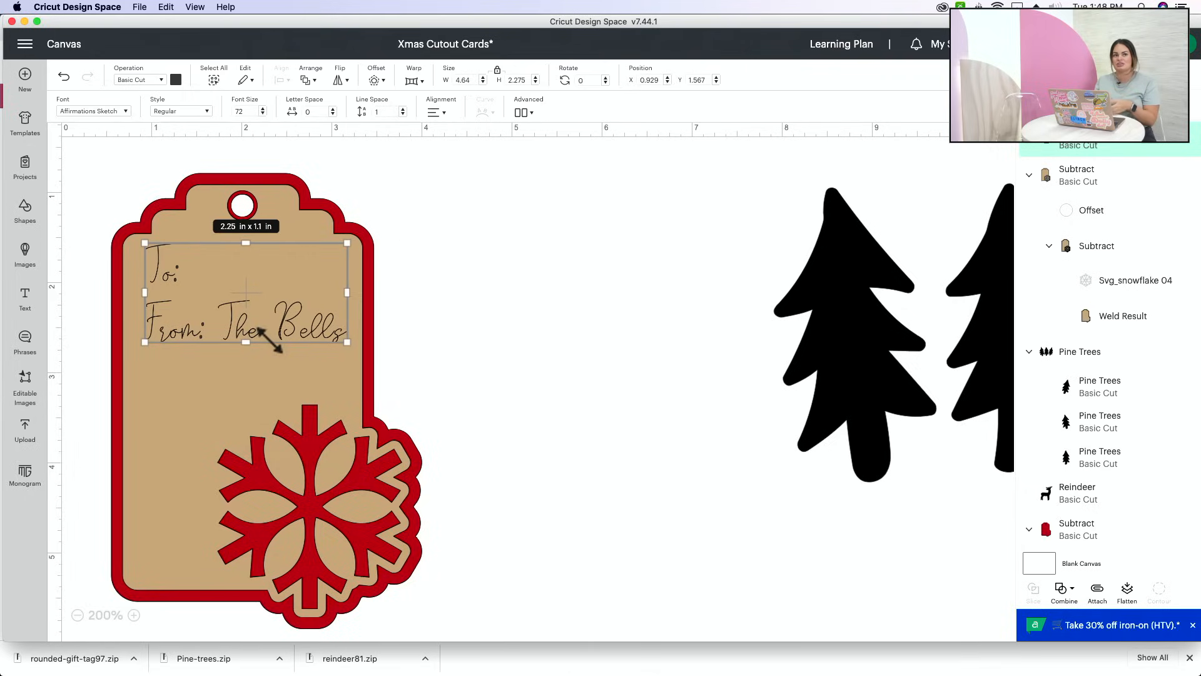
left_click_drag(271, 340, 274, 342)
left_click(502, 341)
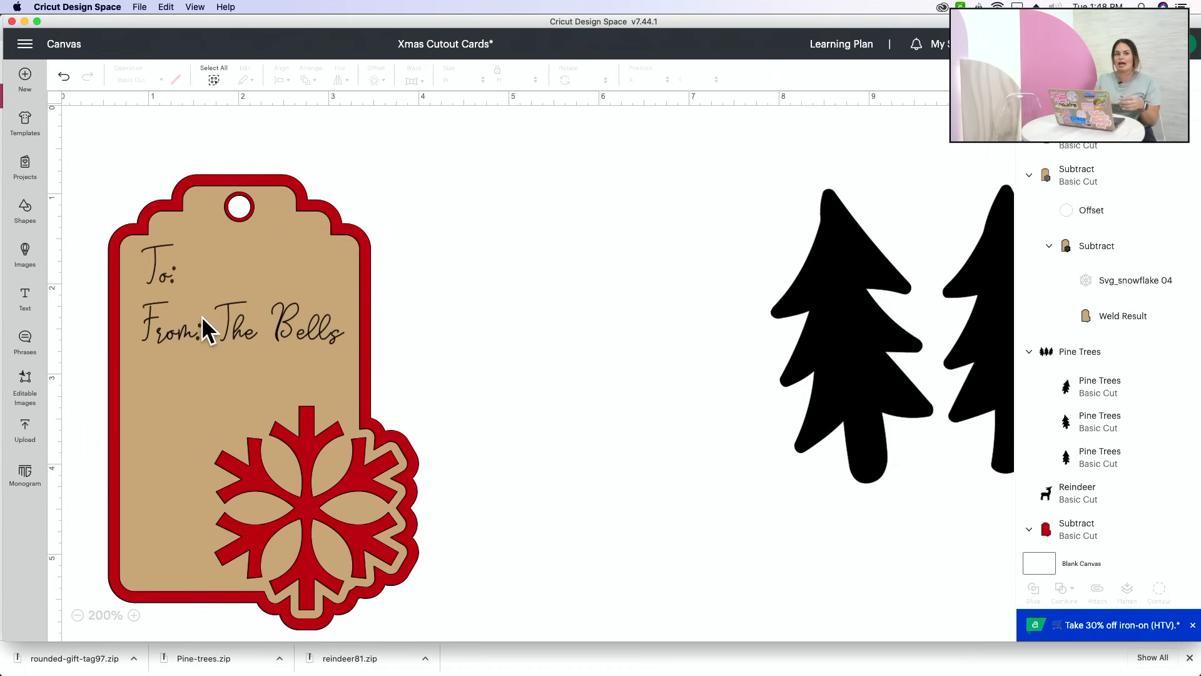
- Increase the line spacing of the To/From text to 5.3
left_click(201, 326)
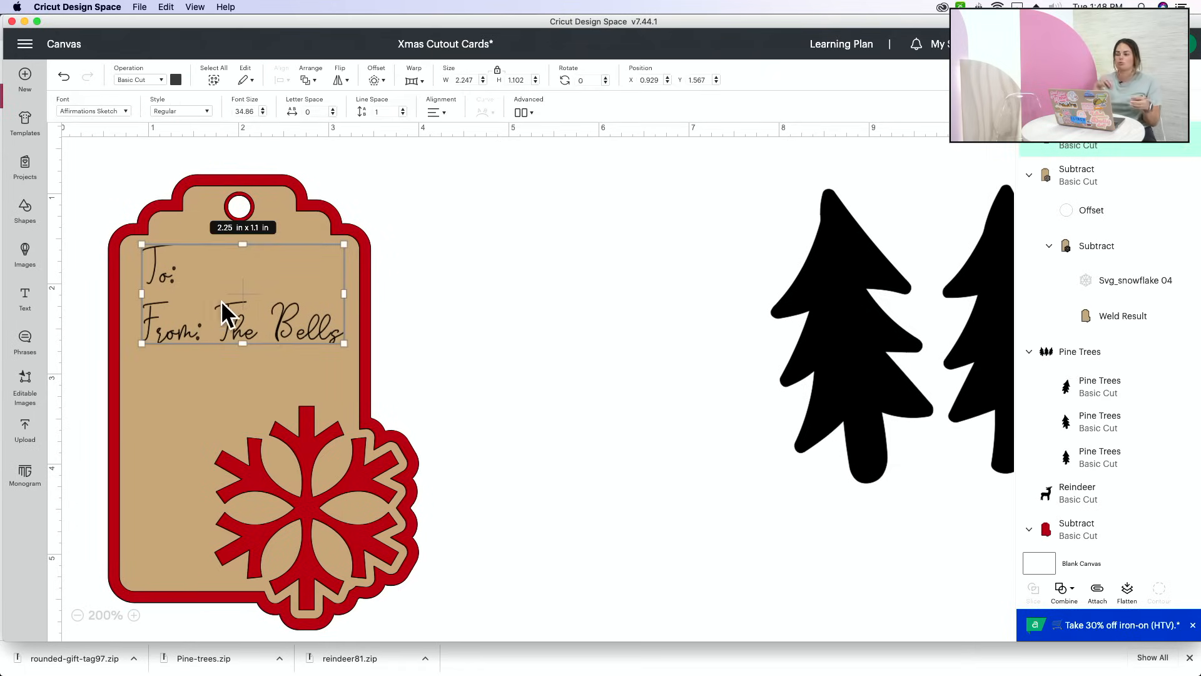
left_click(402, 109)
left_click(402, 109)
left_click(402, 109)
left_click(403, 109)
left_click(402, 109)
left_click(403, 110)
left_click(402, 110)
left_click(403, 109)
left_click(402, 109)
left_click(402, 110)
left_click(402, 109)
left_click(402, 110)
left_click(402, 110)
left_click(402, 109)
left_click(402, 110)
left_click(403, 109)
left_click(402, 110)
left_click(402, 110)
left_click(402, 110)
left_click(403, 110)
left_click(402, 109)
left_click(402, 110)
left_click(403, 110)
left_click(403, 109)
left_click(402, 109)
left_click(403, 110)
left_click(403, 110)
left_click(403, 110)
left_click(402, 110)
left_click(402, 110)
left_click(402, 109)
left_click(403, 109)
left_click(403, 110)
left_click(403, 110)
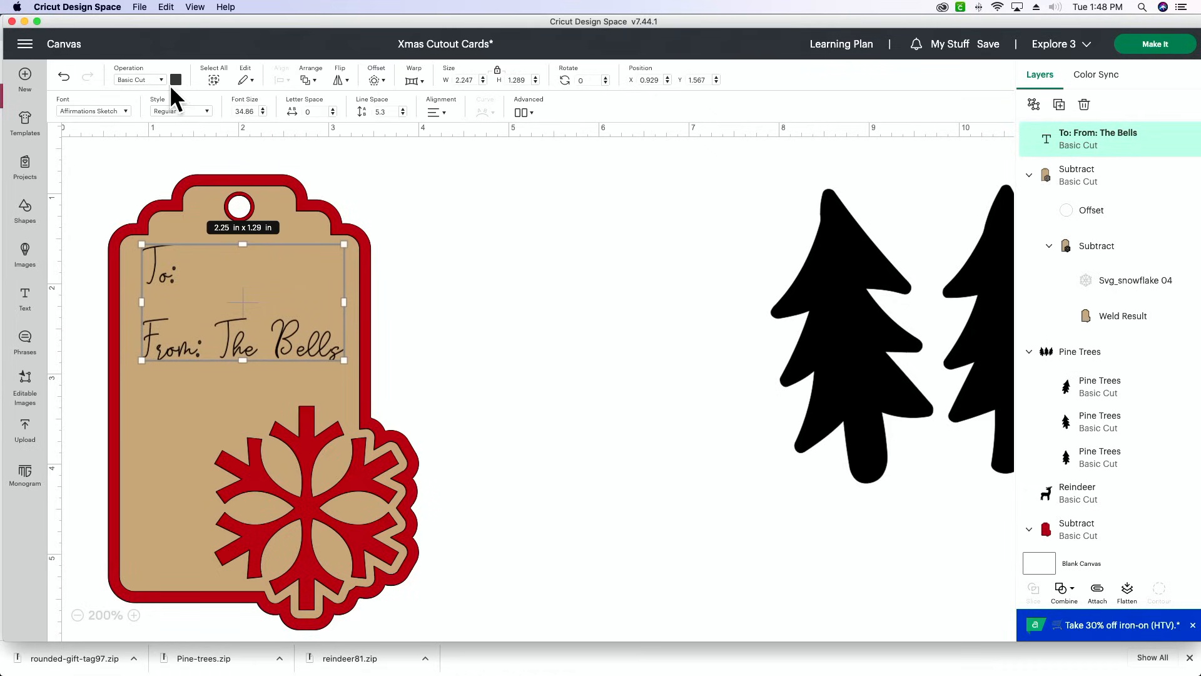
- Change the operation of the To/From text from Basic Cut to the Pen drawing operation
left_click(155, 79)
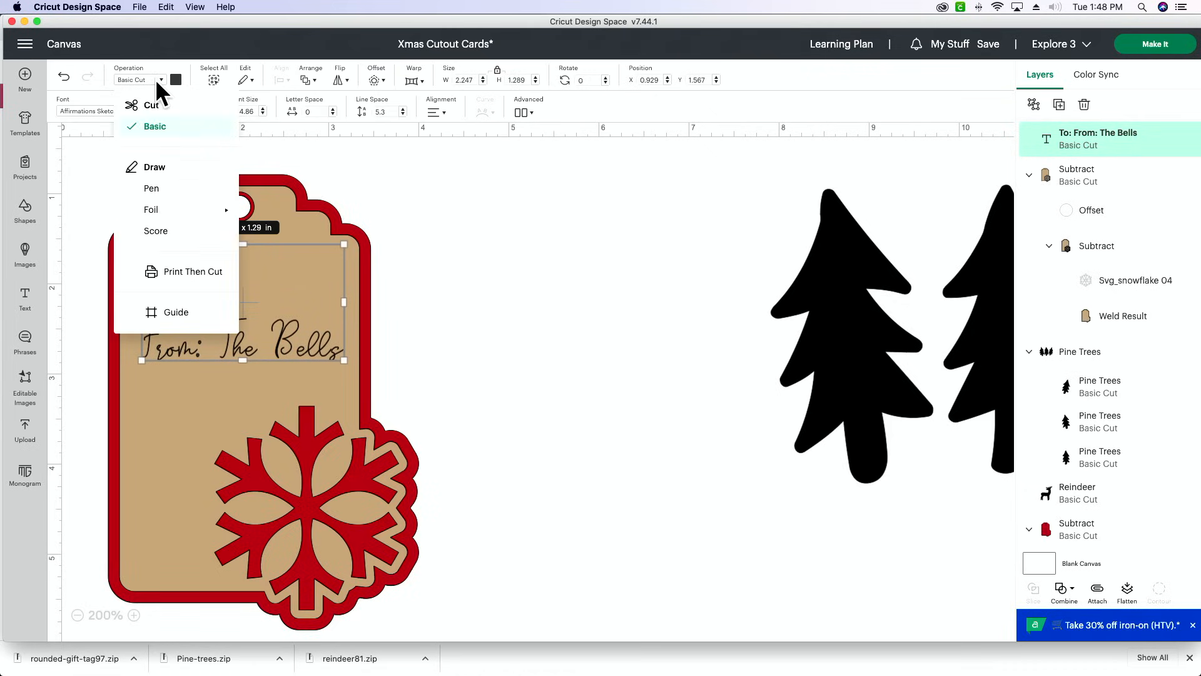
left_click(178, 189)
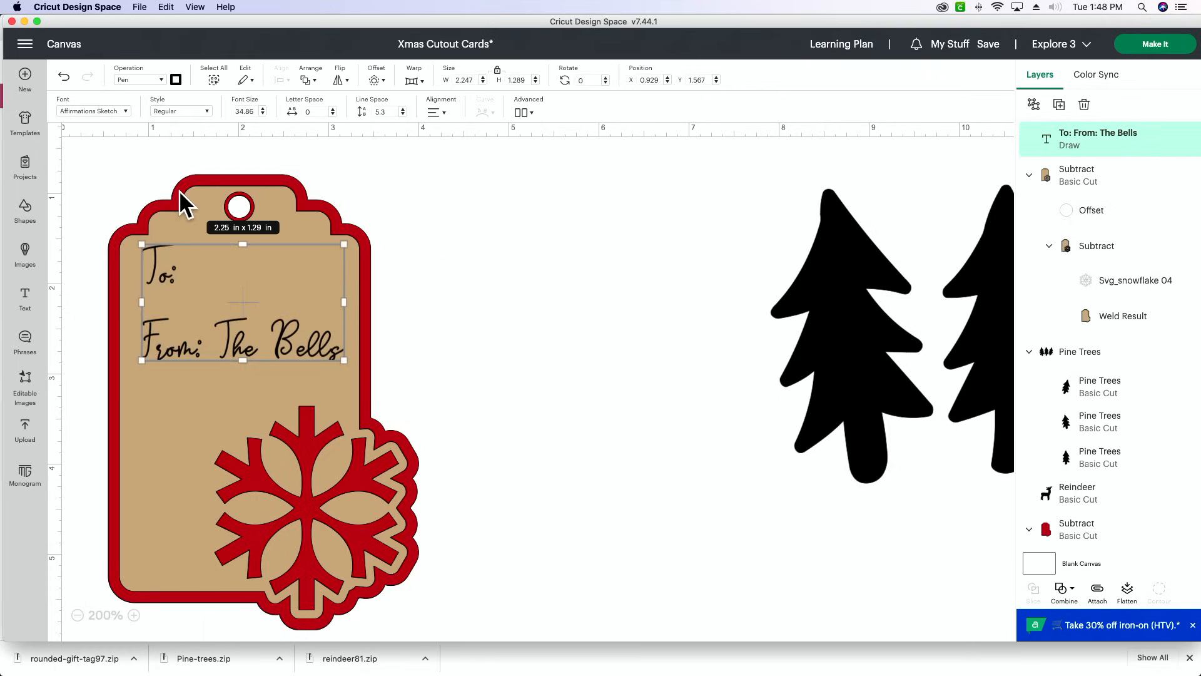
left_click(536, 197)
scroll(507, 182, "right", 2)
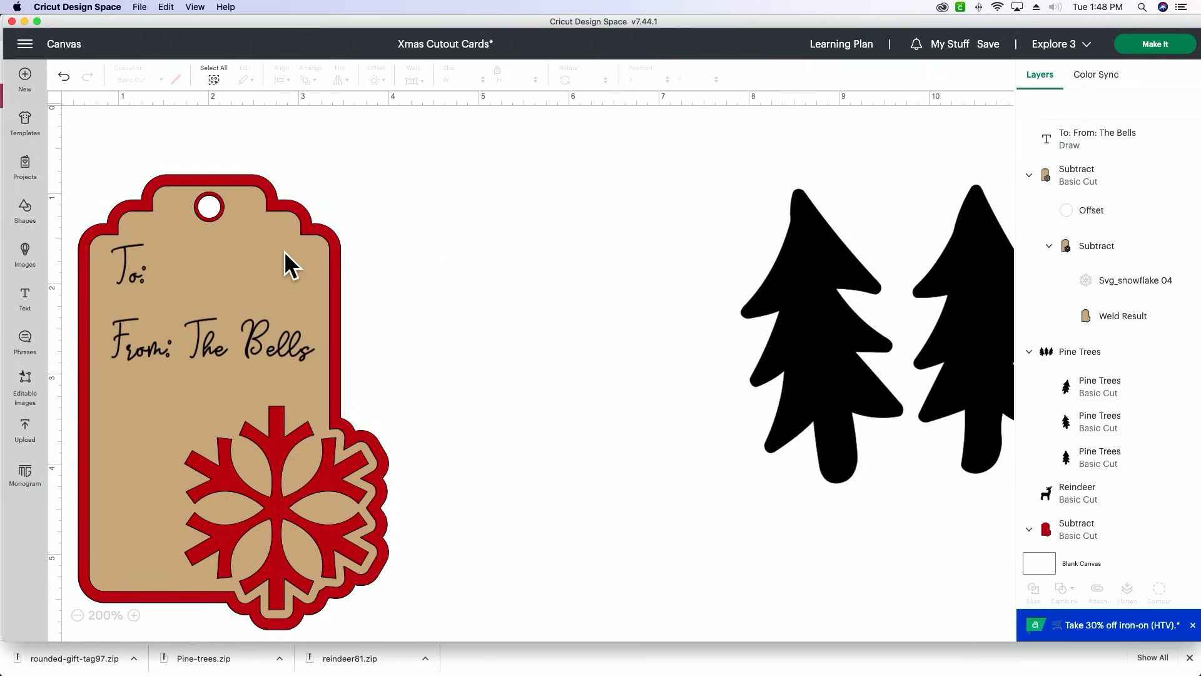
- Attach the To/From text to the tan front tag
left_click(257, 349)
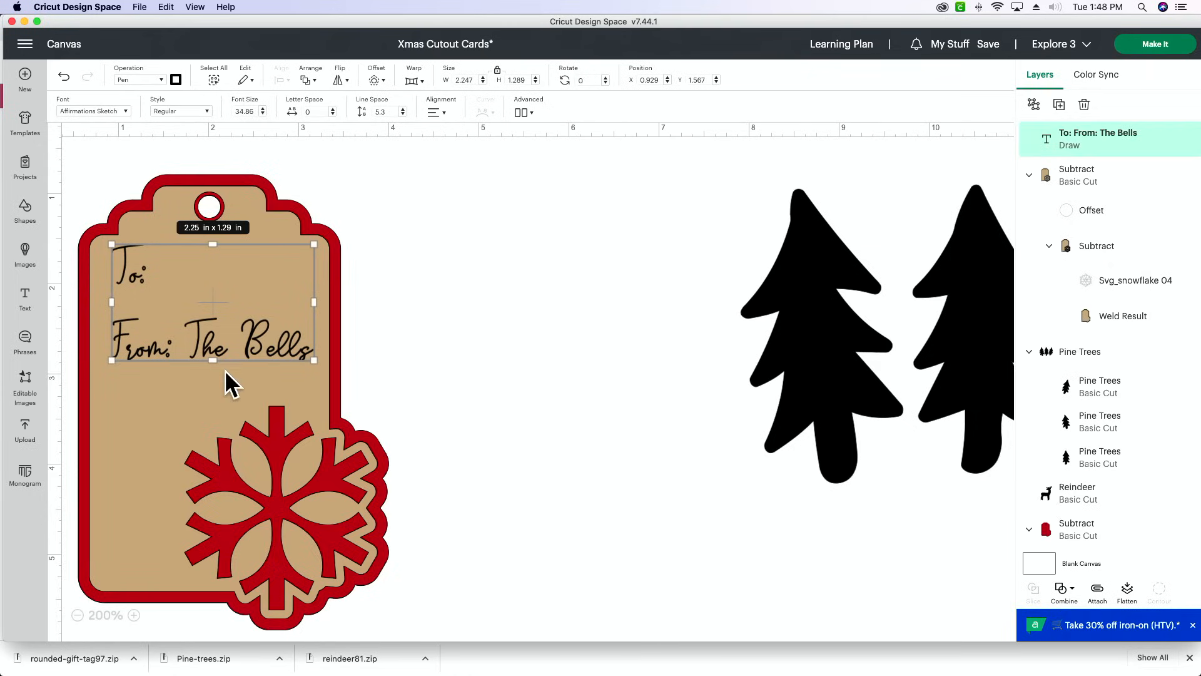
left_click(204, 408, "shift")
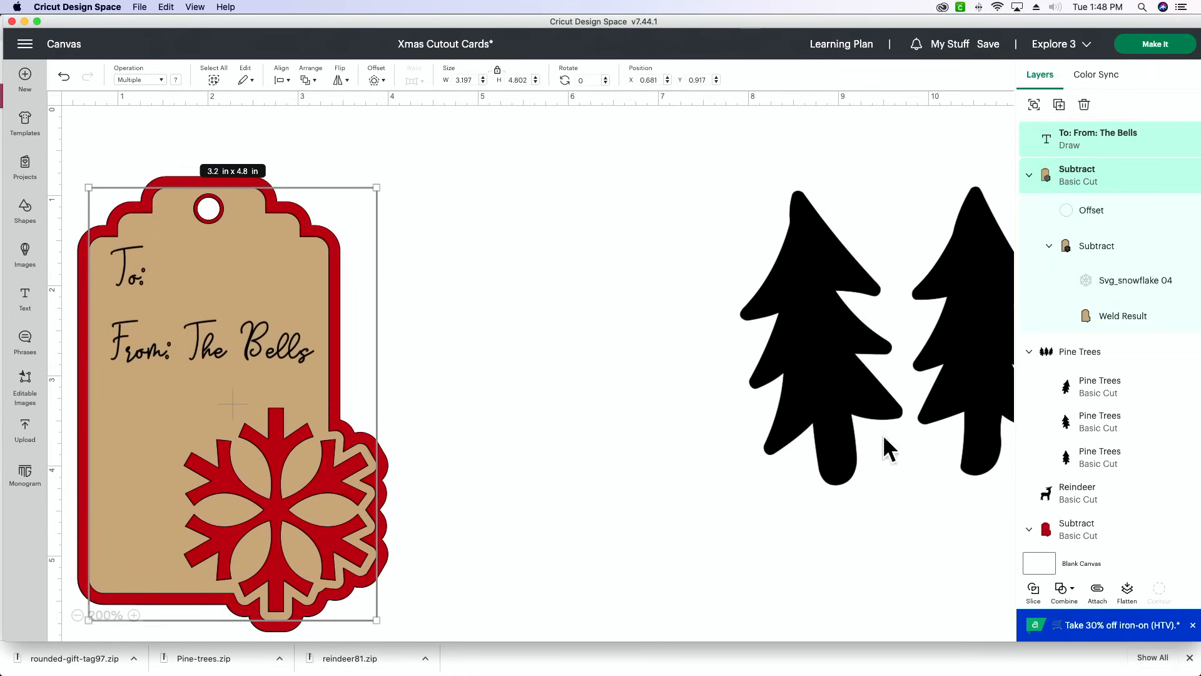
left_click(1100, 591)
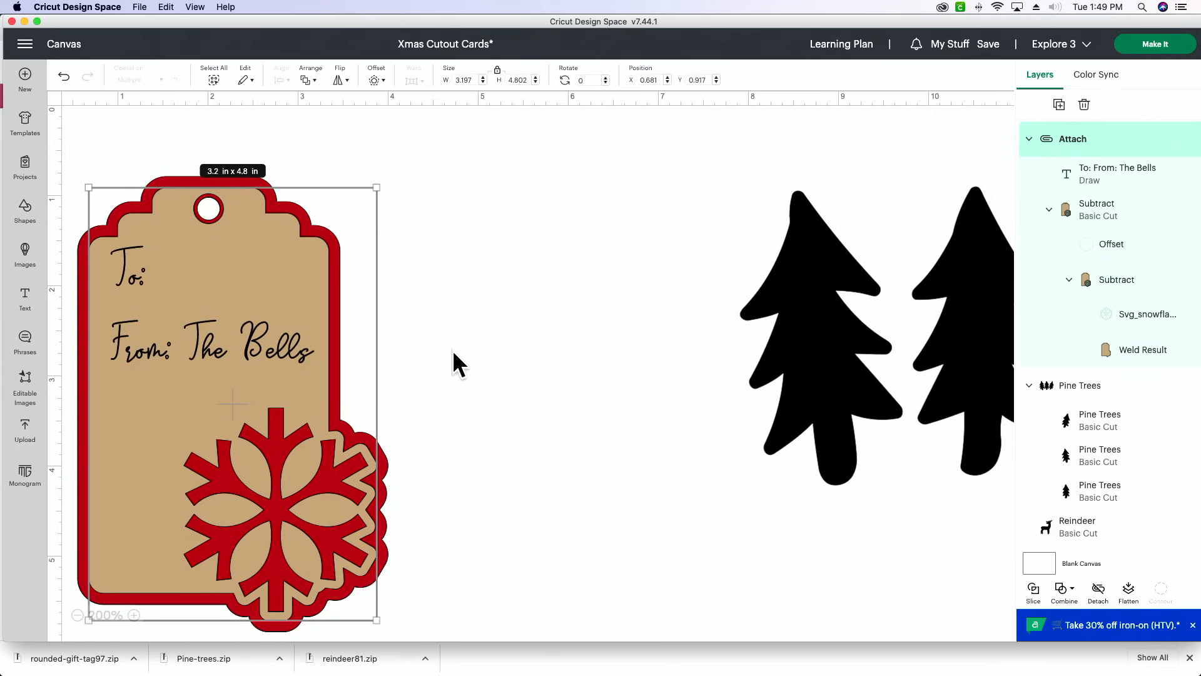
- Hide the Pine Trees group and the Reindeer layer so that only the snowflake tag is included in the cut
left_click(78, 615)
left_click(77, 615)
left_click(77, 615)
left_click(78, 615)
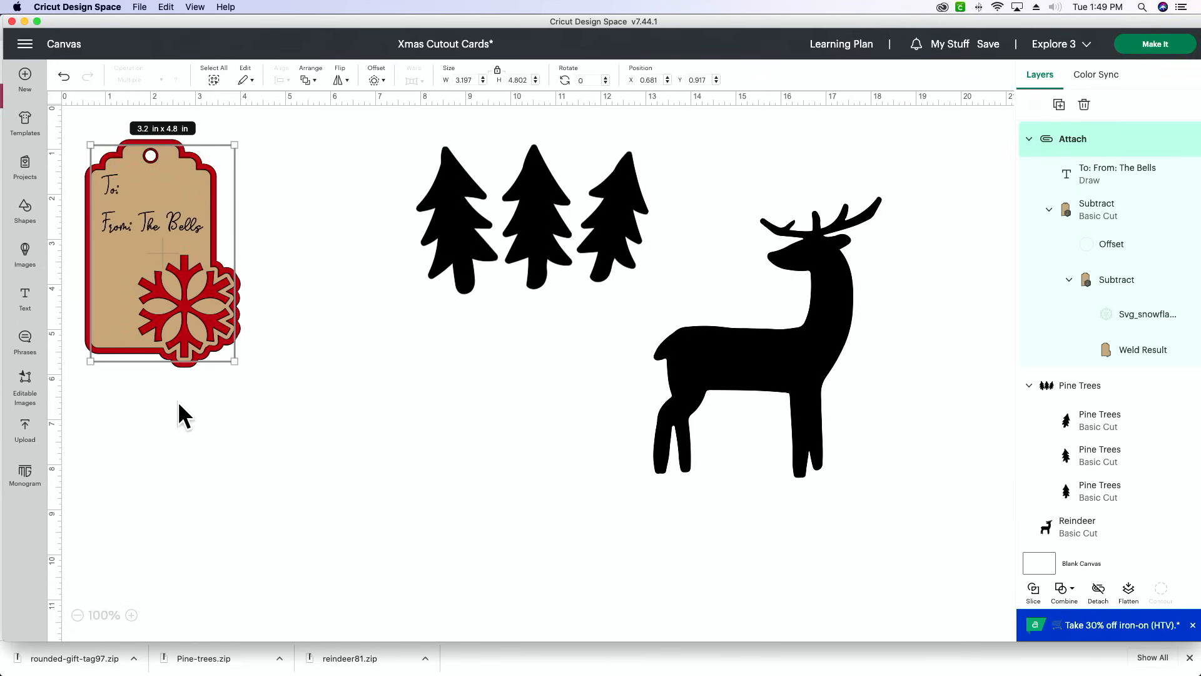
left_click(429, 156)
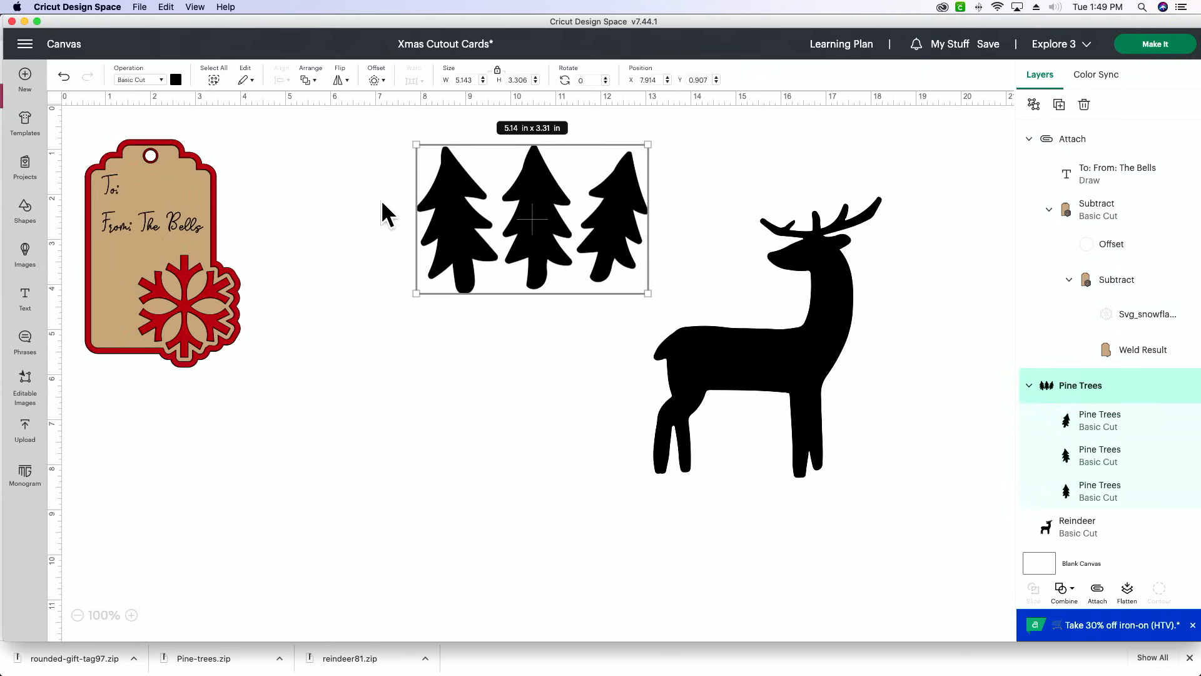
left_click(362, 204)
left_click_drag(372, 176, 822, 367)
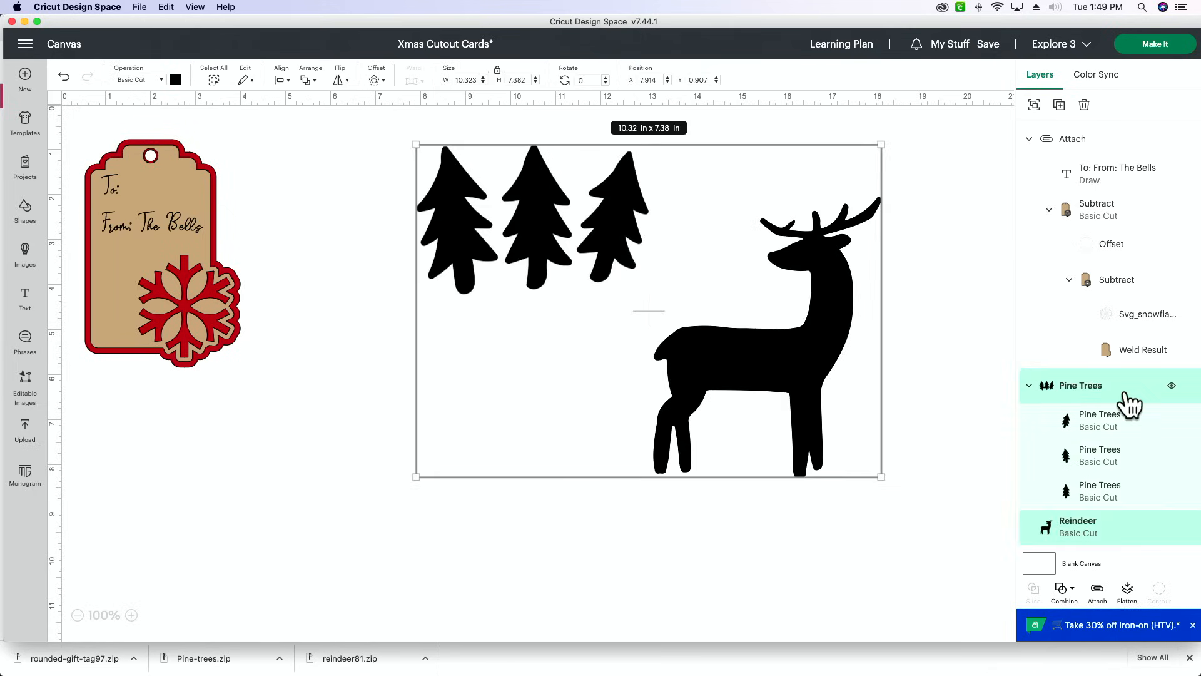
left_click(1172, 385)
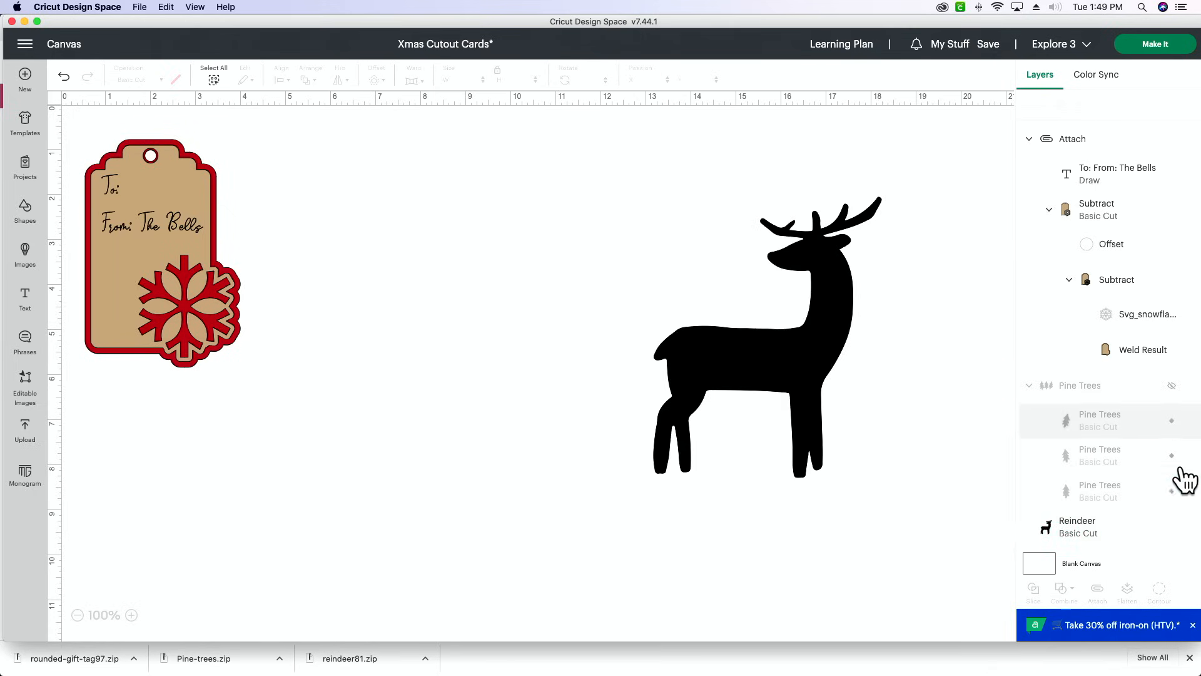
left_click(1172, 527)
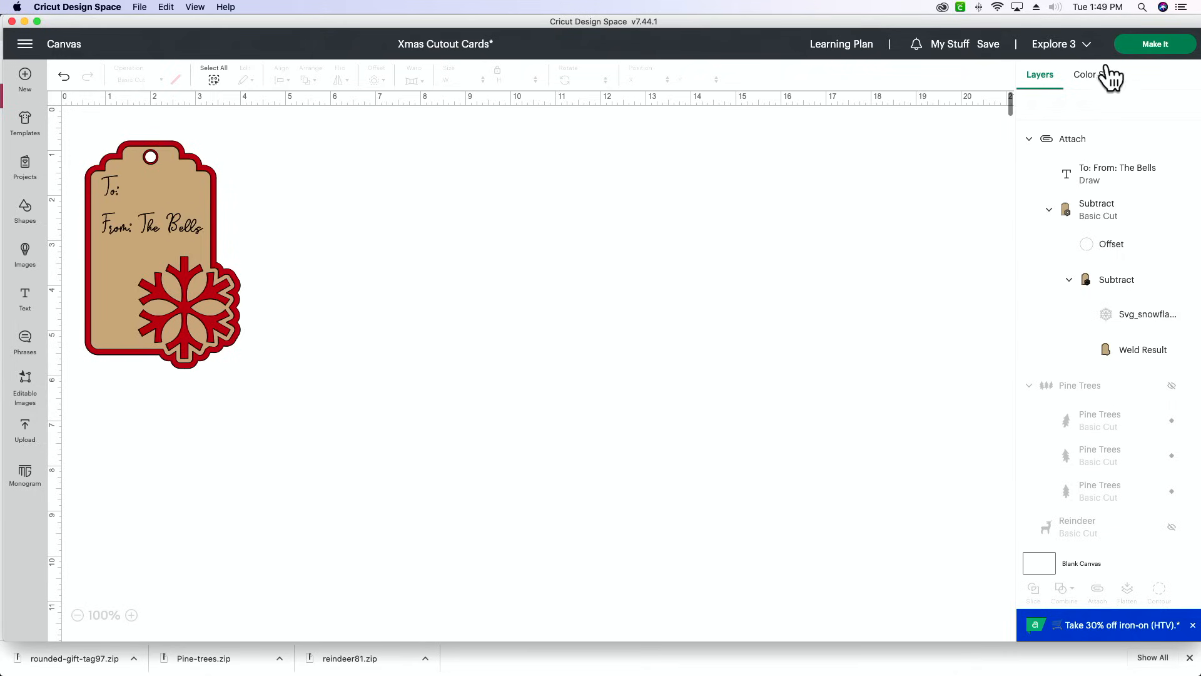
- Send the project to mat preparation, view the tan pen-and-cut mat, and apply 7 project copies
left_click(1147, 45)
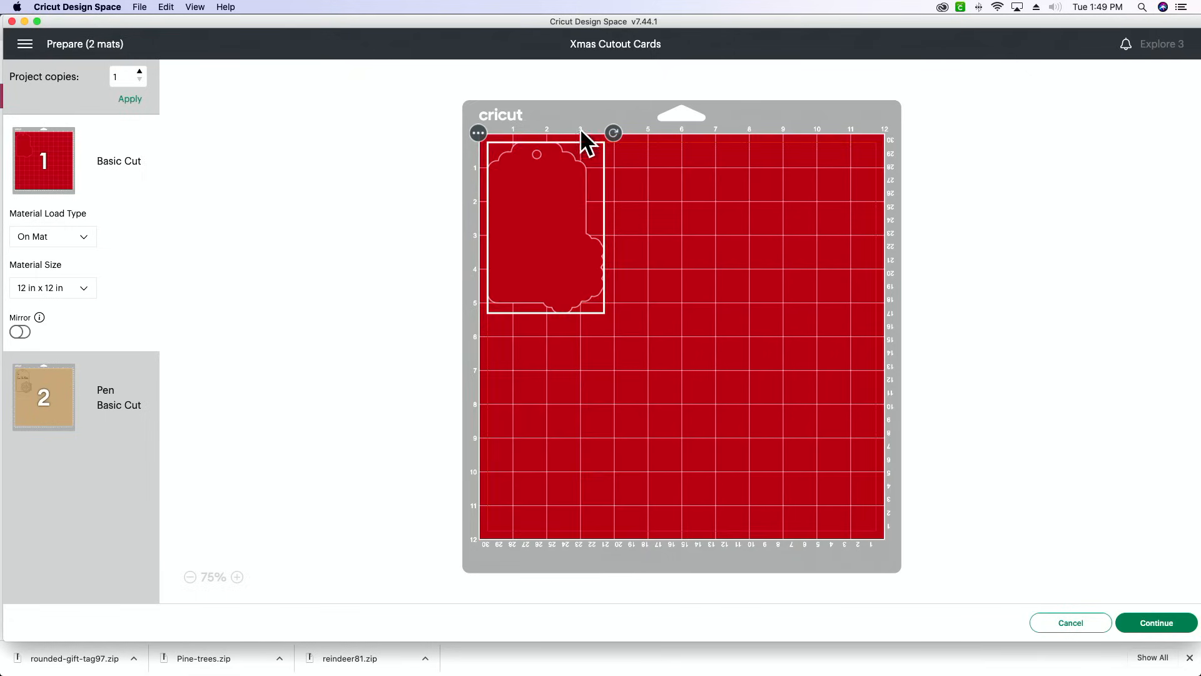
left_click(51, 377)
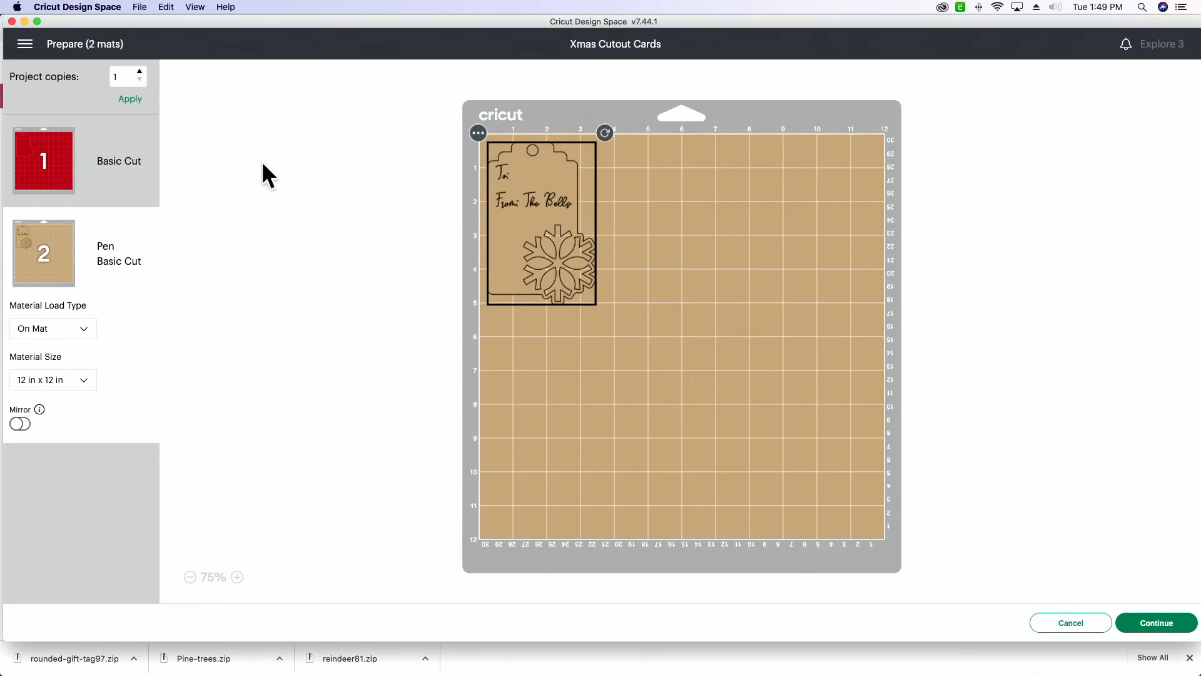
left_click(140, 72)
left_click(130, 99)
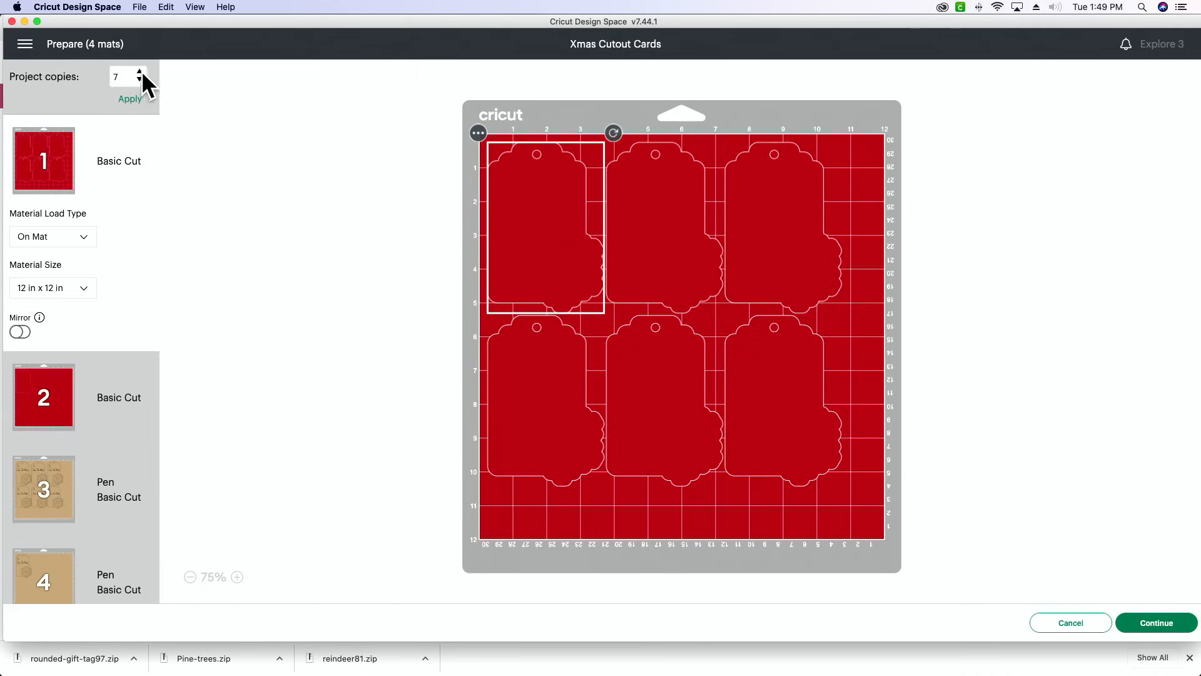
- Apply 6 project copies, view the tan and red mats, and return to the canvas without continuing to the cut
left_click(140, 79)
left_click(129, 98)
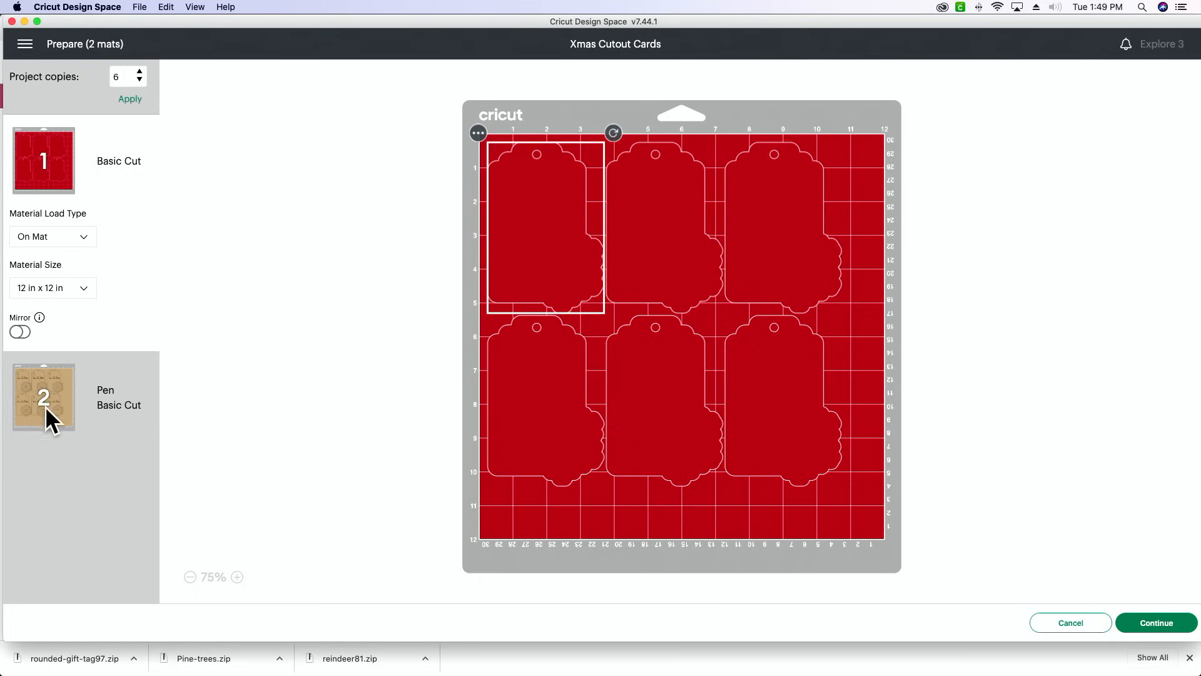
left_click(36, 384)
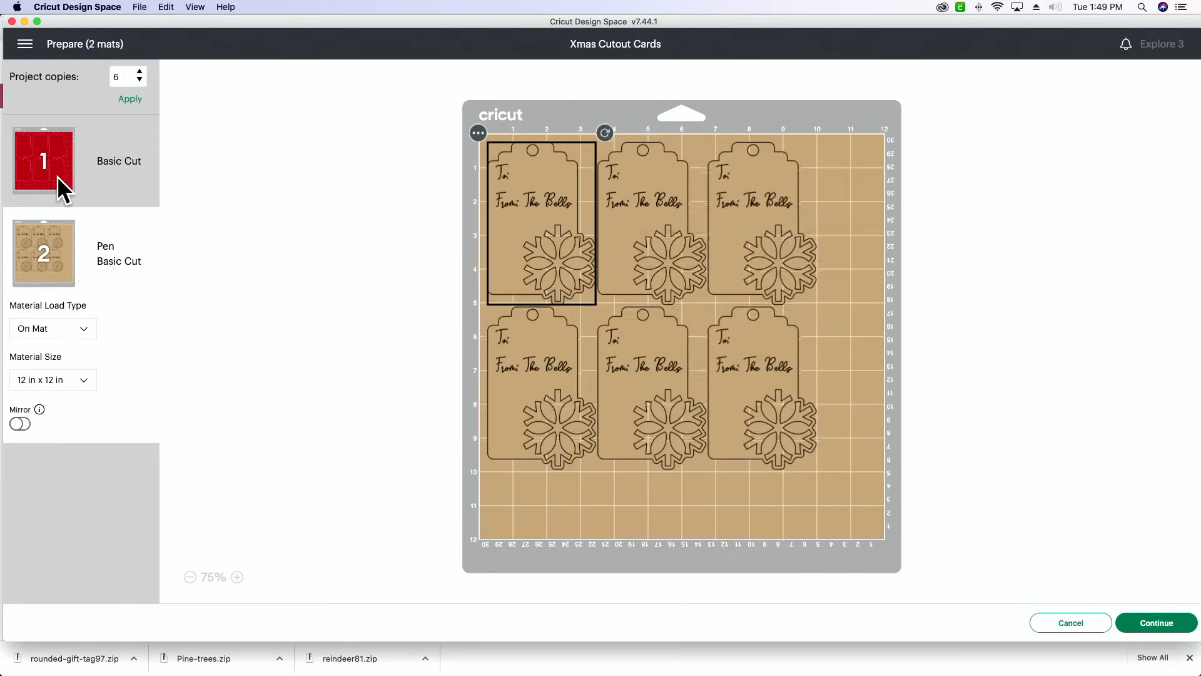
left_click(58, 175)
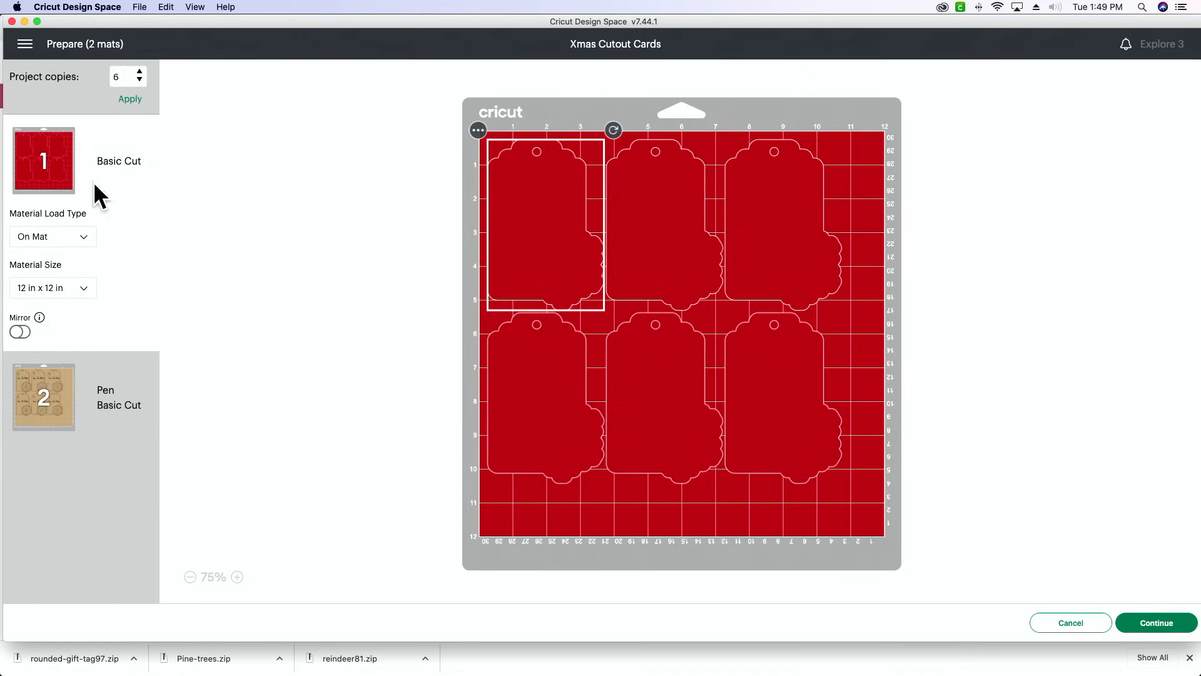
left_click(1070, 624)
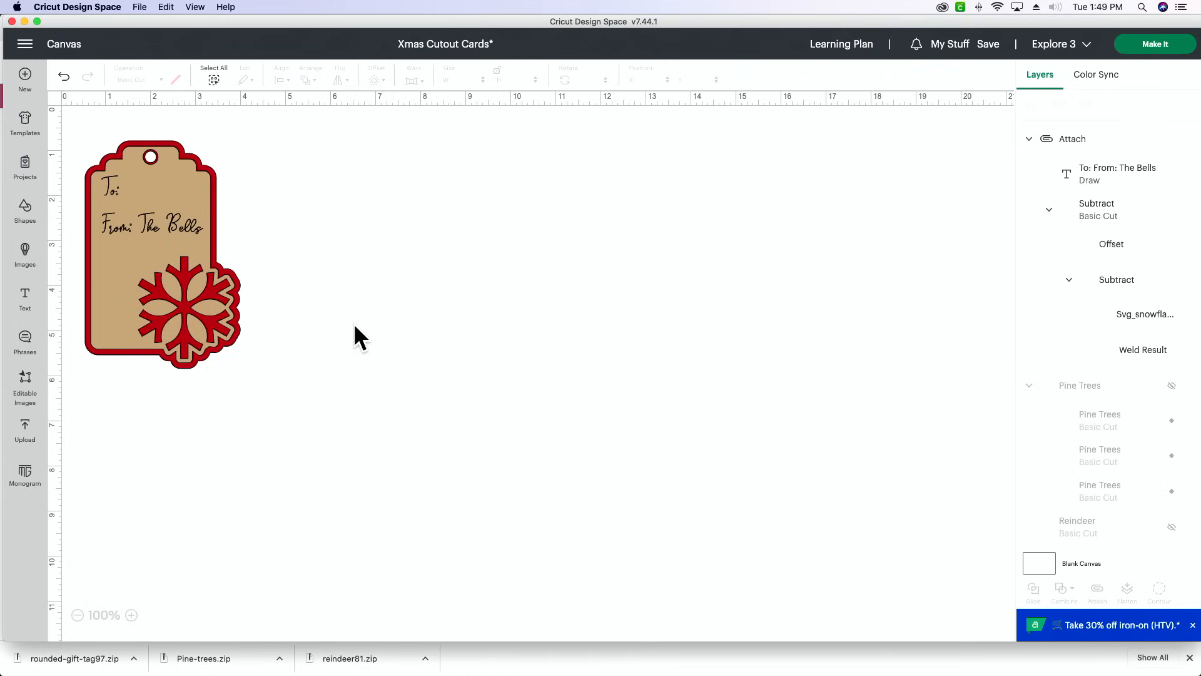
- Unhide the Pine Trees group and the Reindeer layer, and move the reindeer farther away from the trees
scroll(1158, 437, "down", 3)
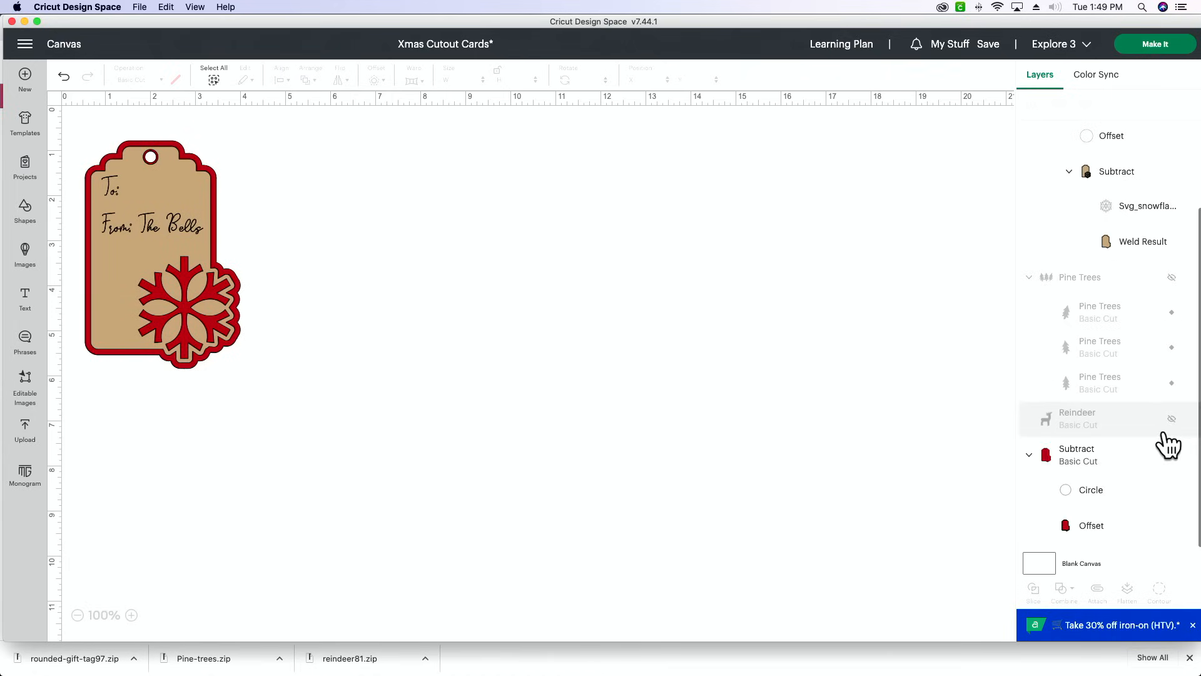
left_click(1175, 292)
left_click(1172, 437)
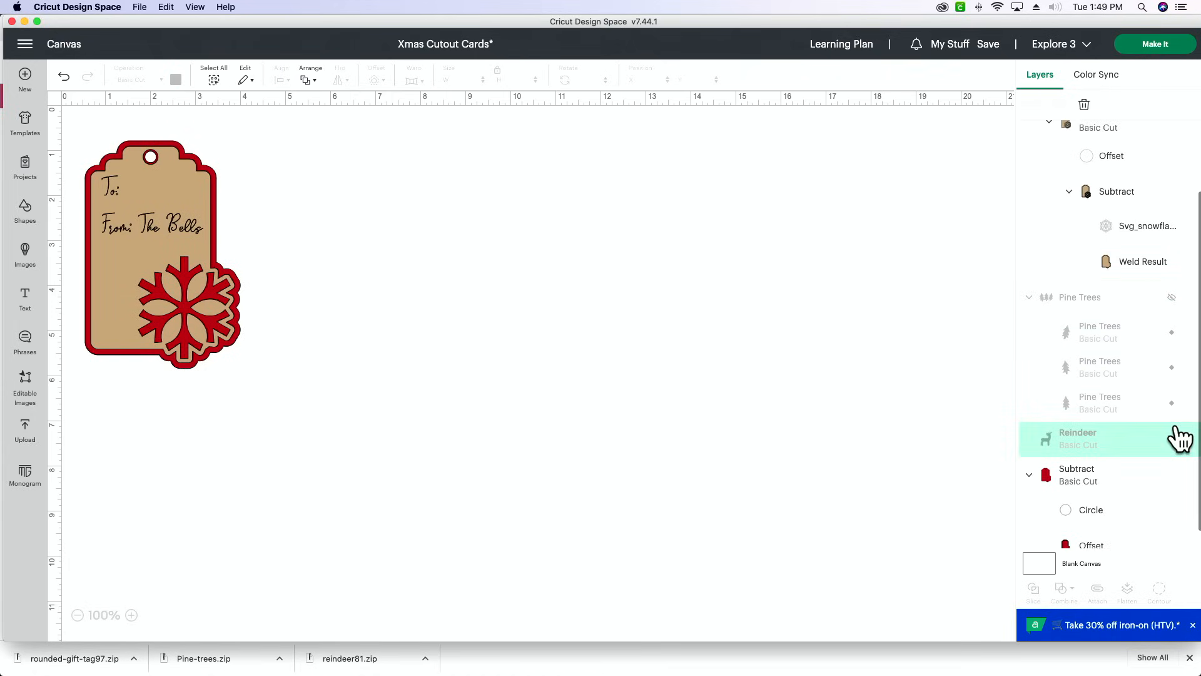
left_click(1172, 299)
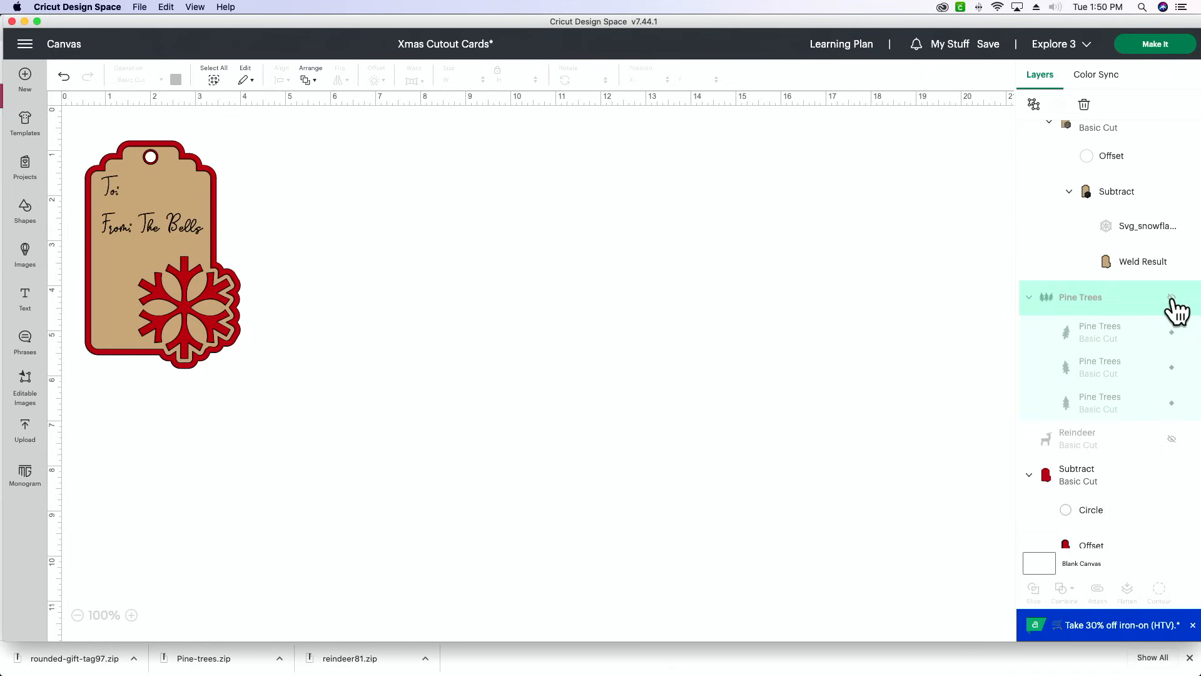
left_click(1172, 298)
left_click(1173, 440)
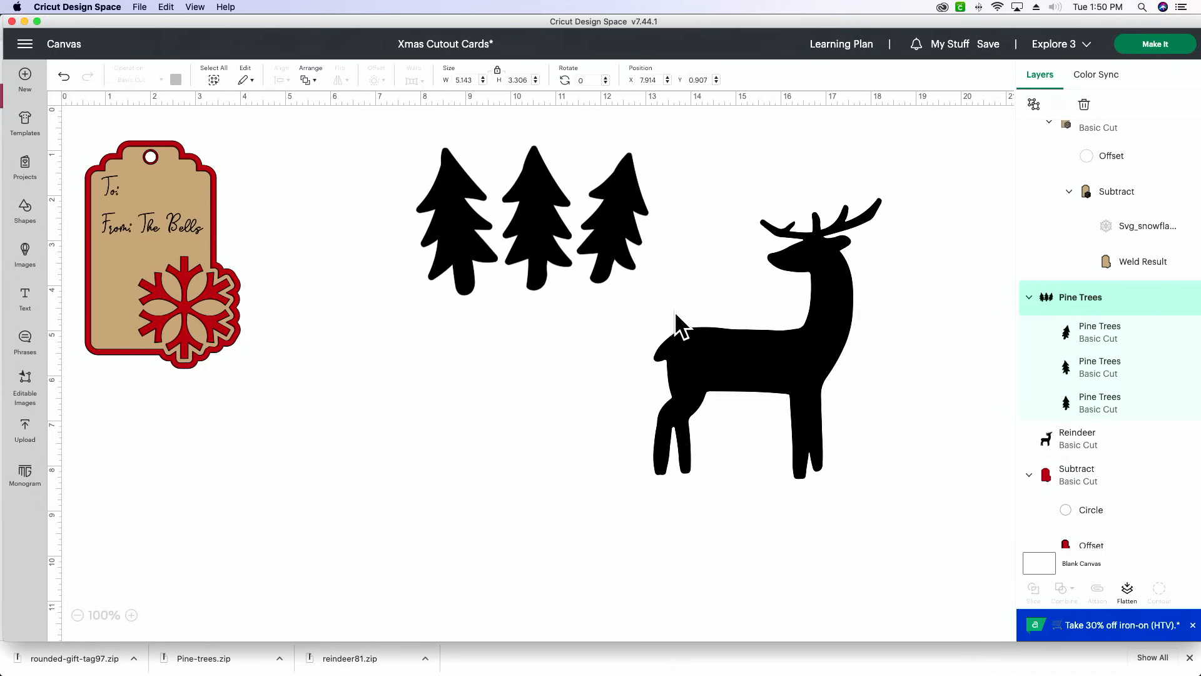
left_click(331, 374)
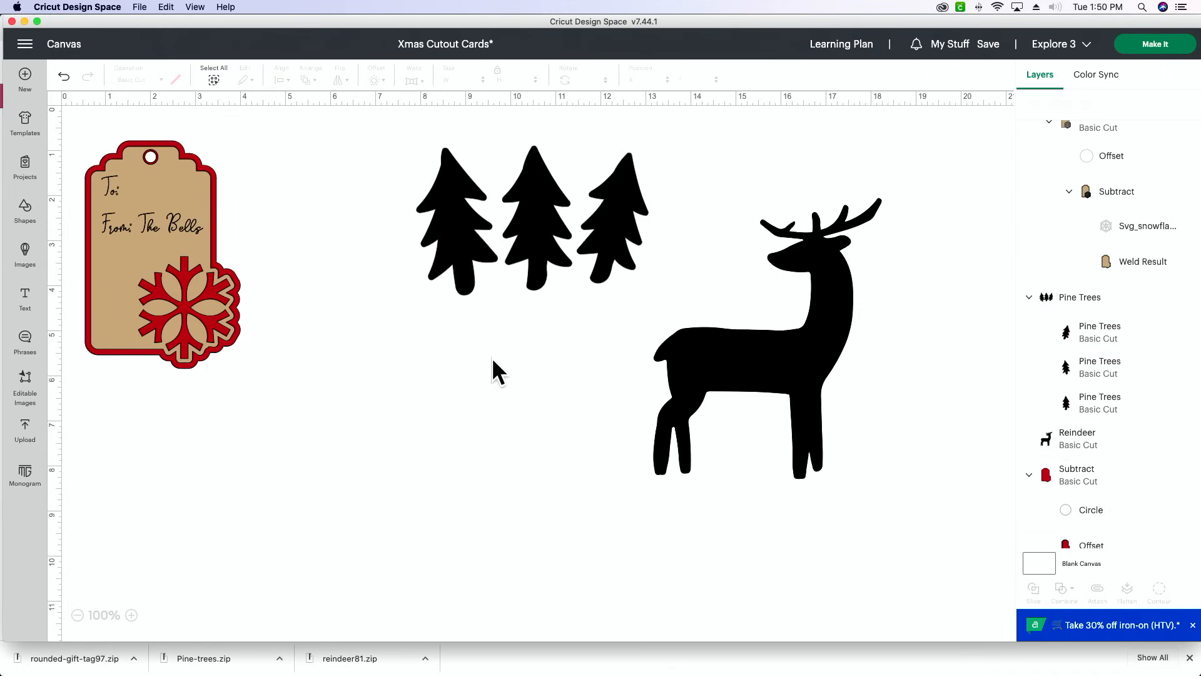
left_click_drag(747, 365, 868, 301)
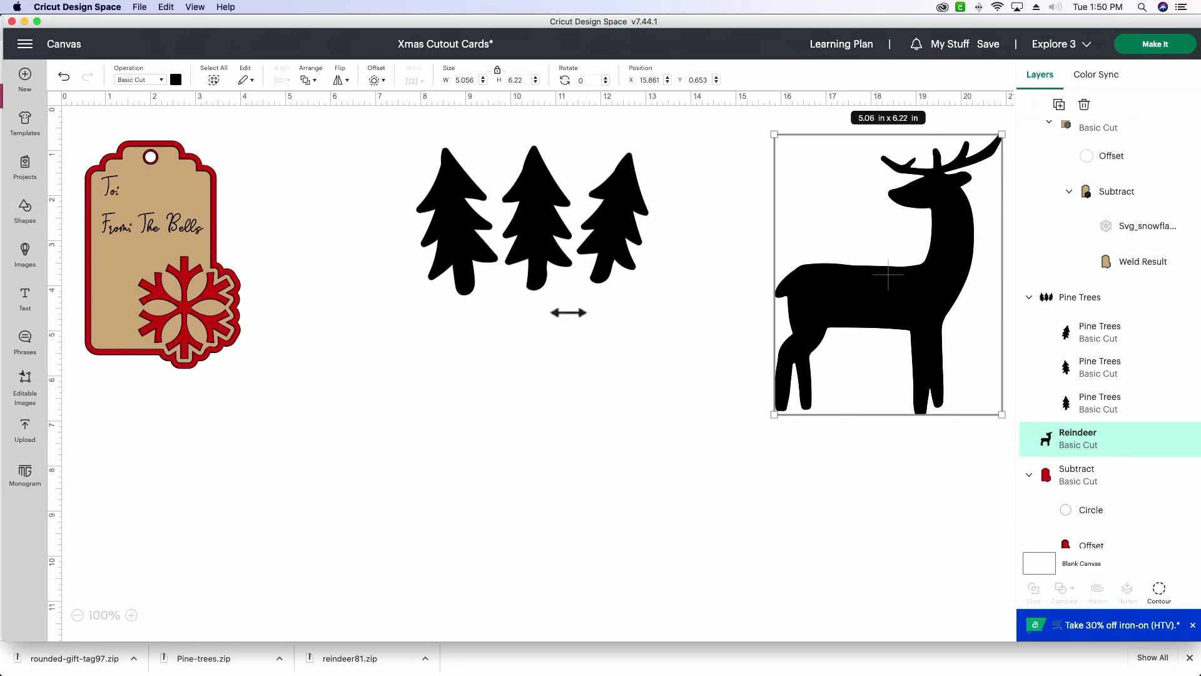
- Add the uploaded rounded gift tag to the canvas, enlarge it to about 2.42 x 4.09 in, and place it beside the snowflake tag
left_click(25, 432)
left_click(129, 400)
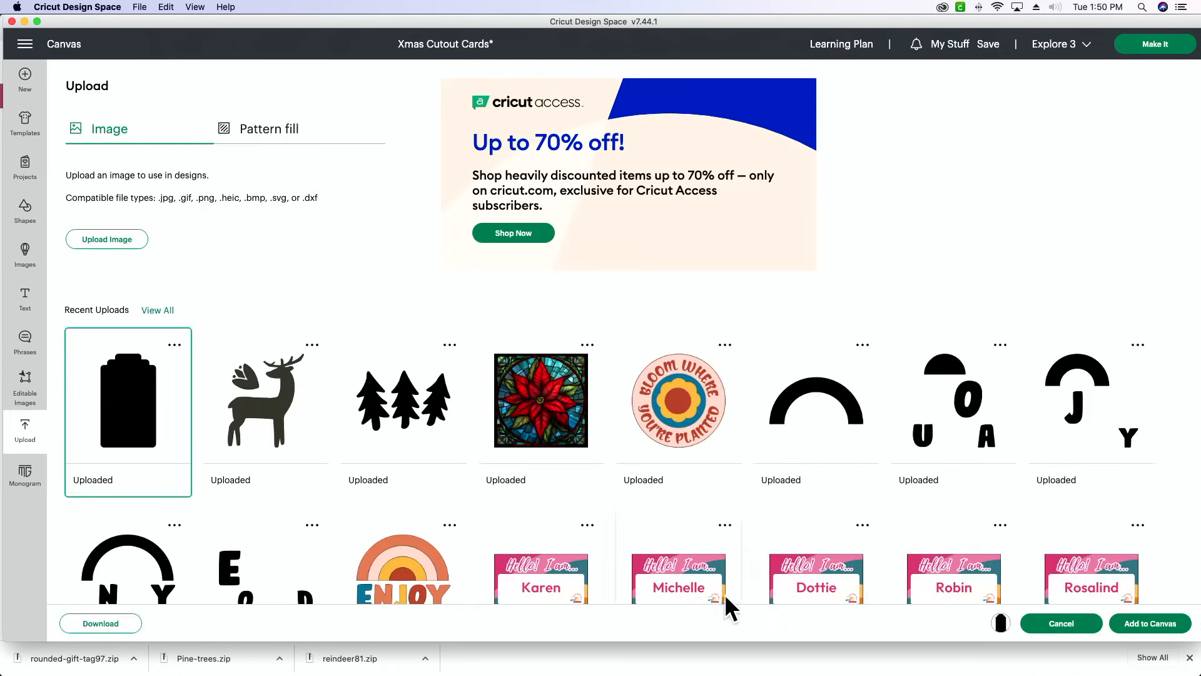
left_click(1176, 627)
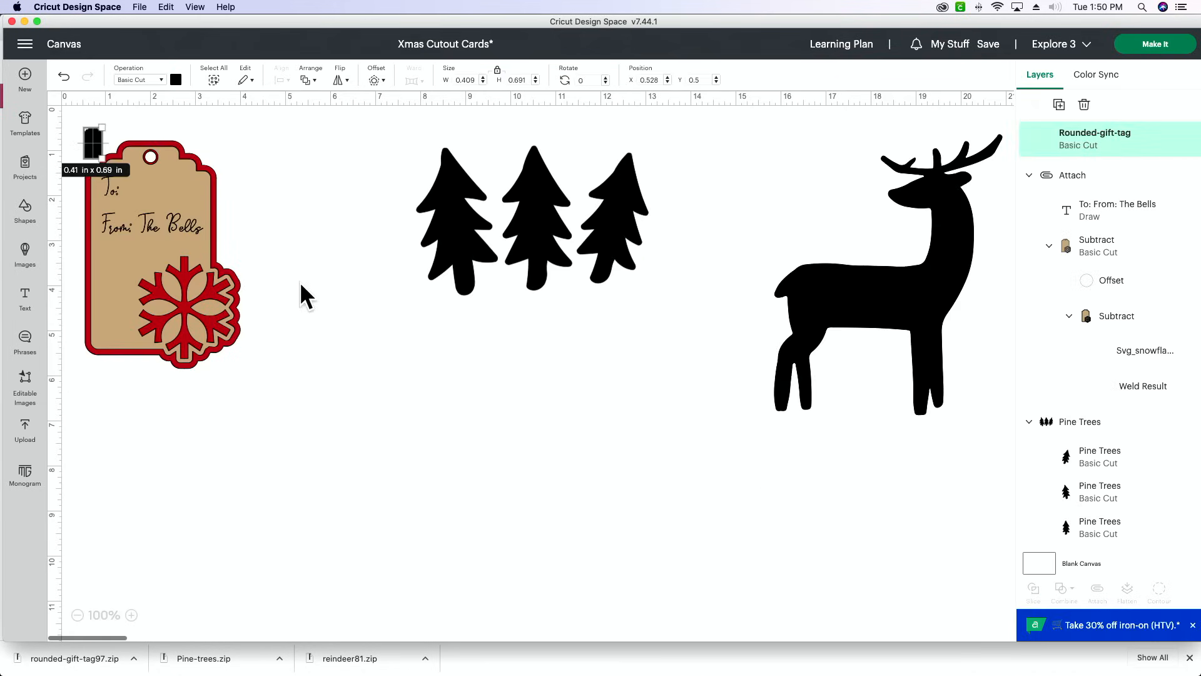
left_click_drag(100, 158, 191, 311)
left_click_drag(156, 242, 335, 309)
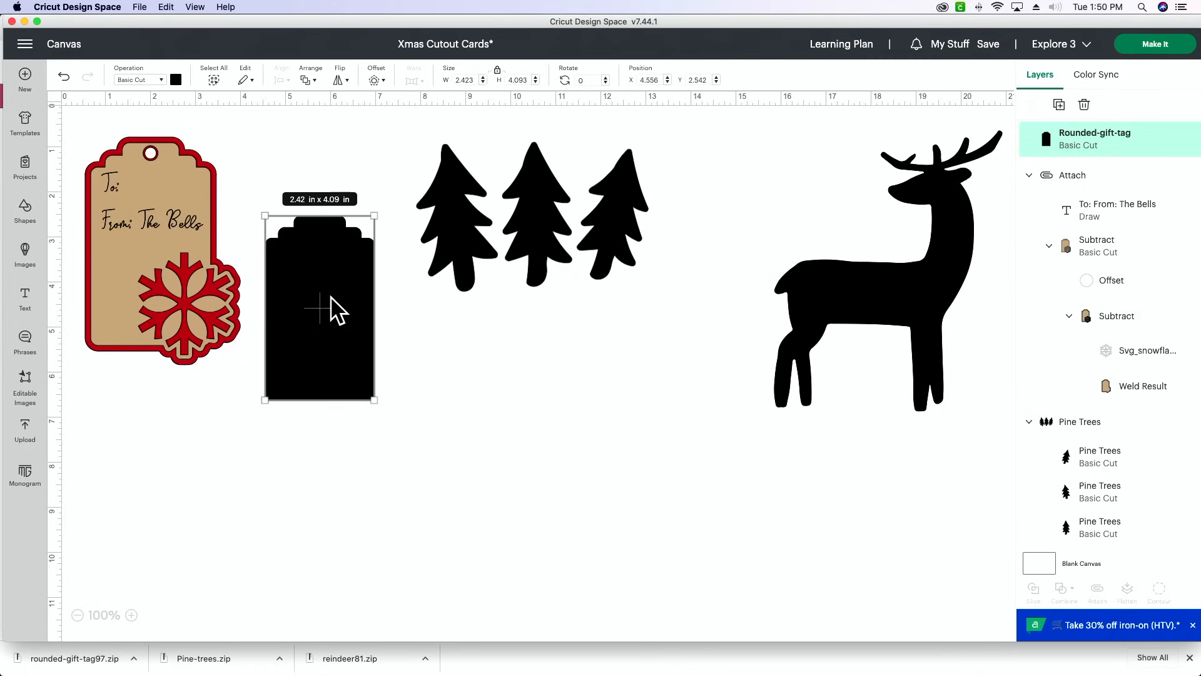
- Check the red backing's size, try moving the blank gift tag below the pine trees, and undo that move
left_click(526, 80)
left_click(216, 156)
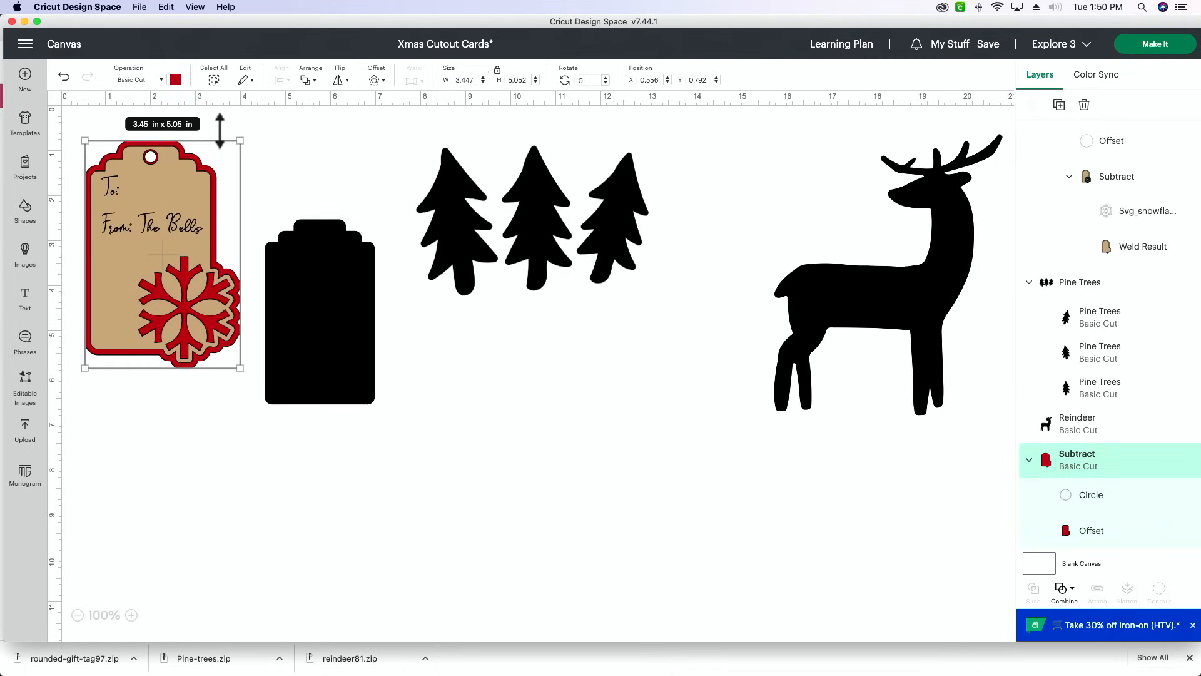
left_click(316, 172)
left_click_drag(326, 244, 499, 358)
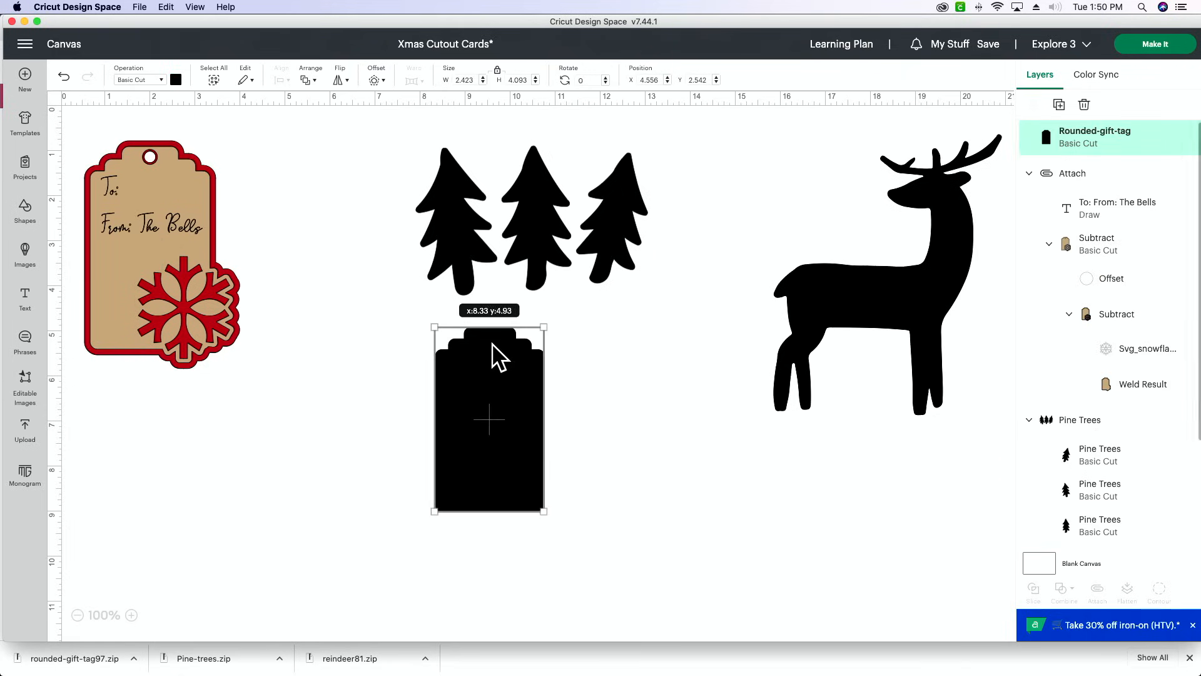
left_click(269, 233)
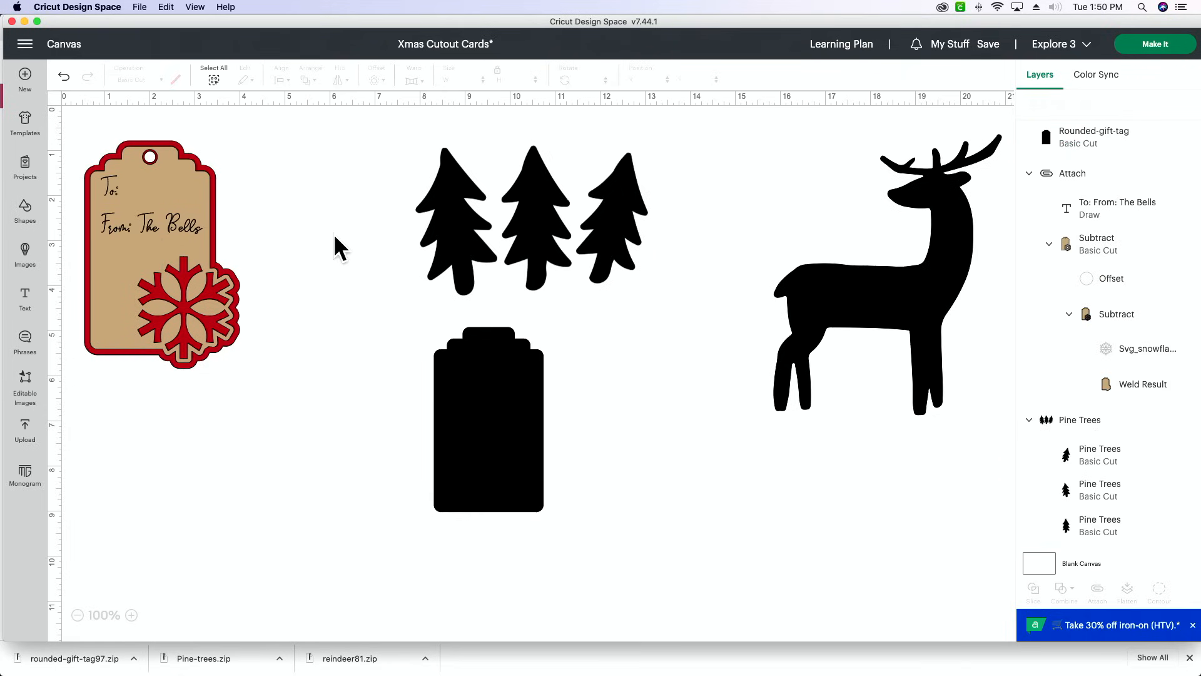
left_click_drag(220, 154, 166, 208)
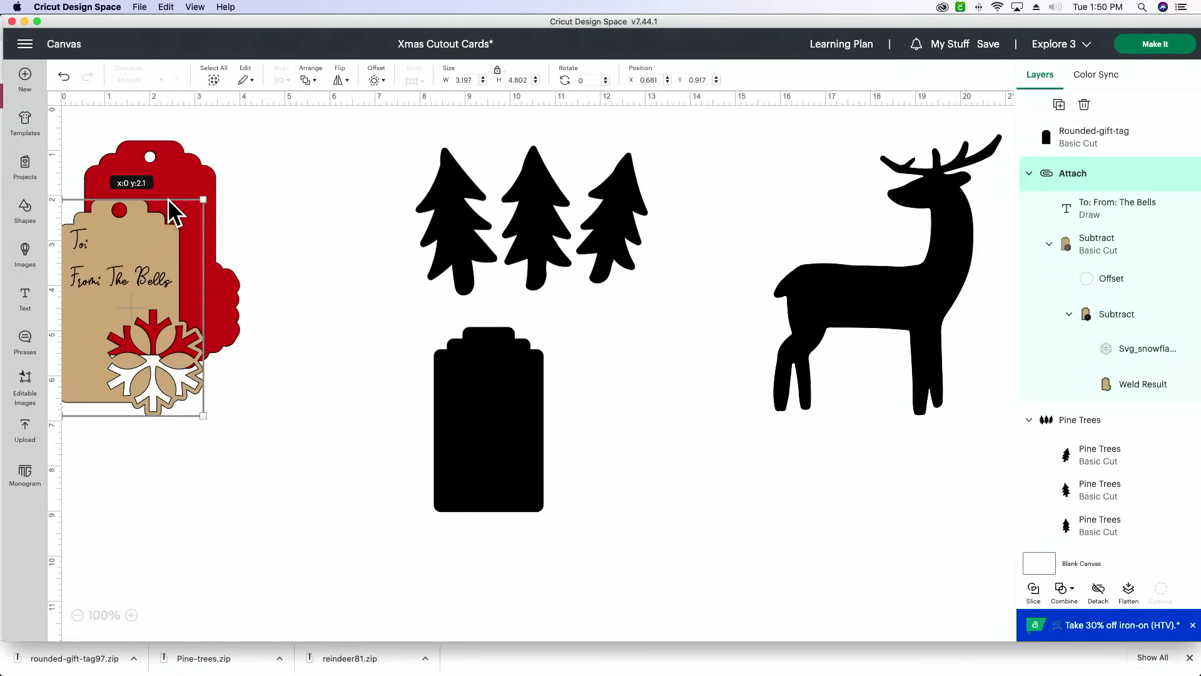
left_click(65, 79)
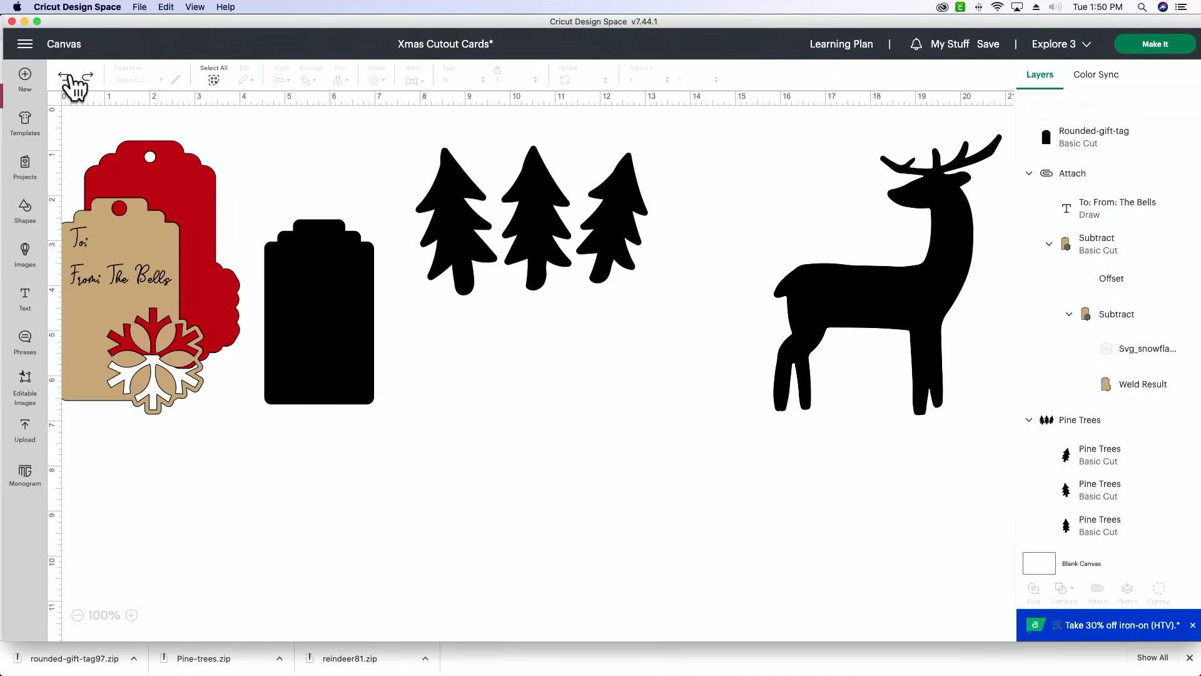
- Move the tan tag back onto the red backing and align the two so their hanging holes line up
left_click_drag(326, 270, 442, 313)
left_click_drag(157, 250, 188, 200)
left_click(319, 184)
left_click_drag(316, 183, 185, 254)
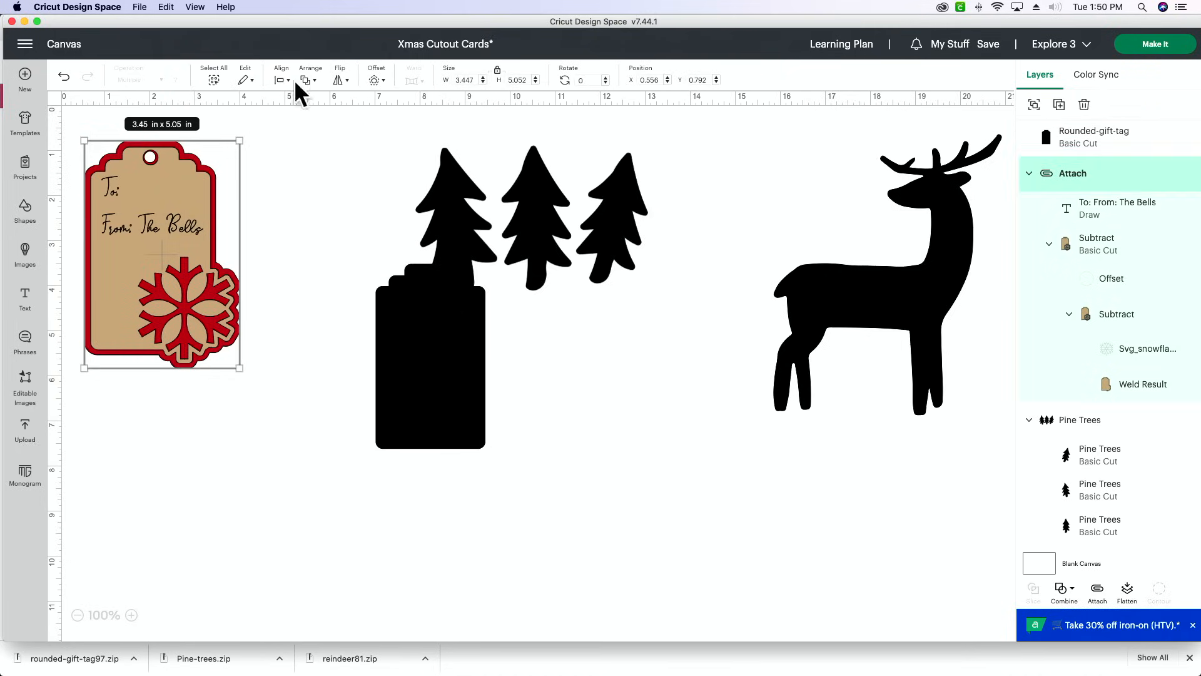
left_click(287, 81)
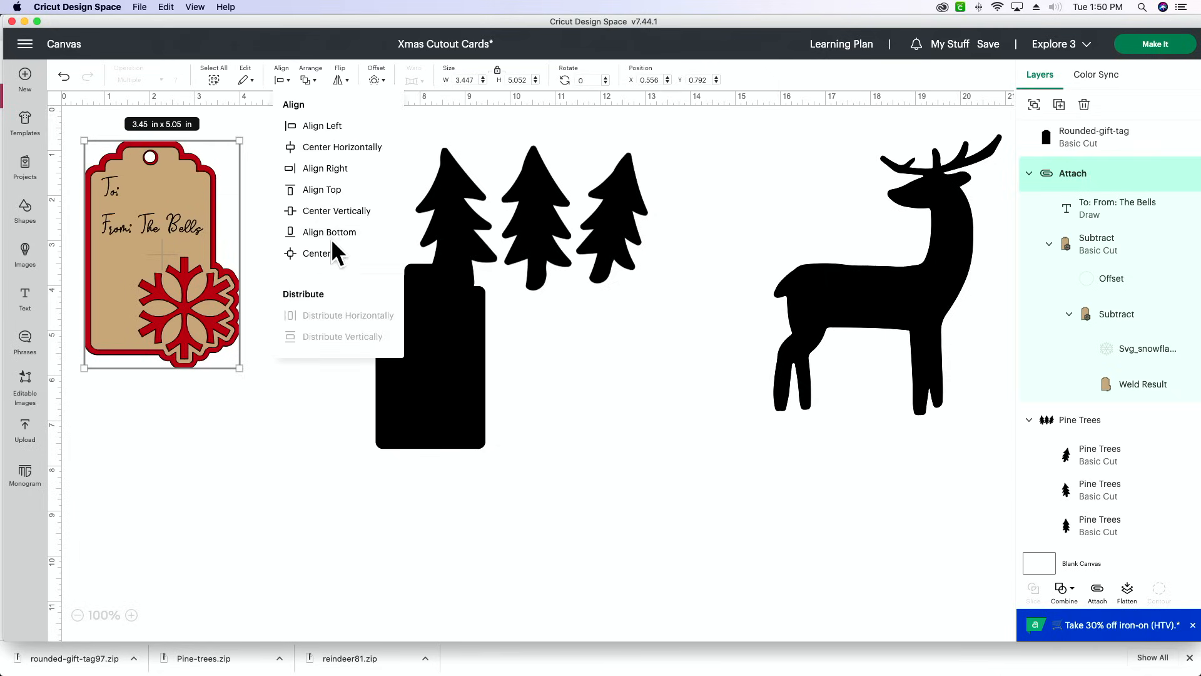
left_click(331, 239)
left_click(295, 201)
left_click_drag(150, 206, 150, 201)
left_click(340, 163)
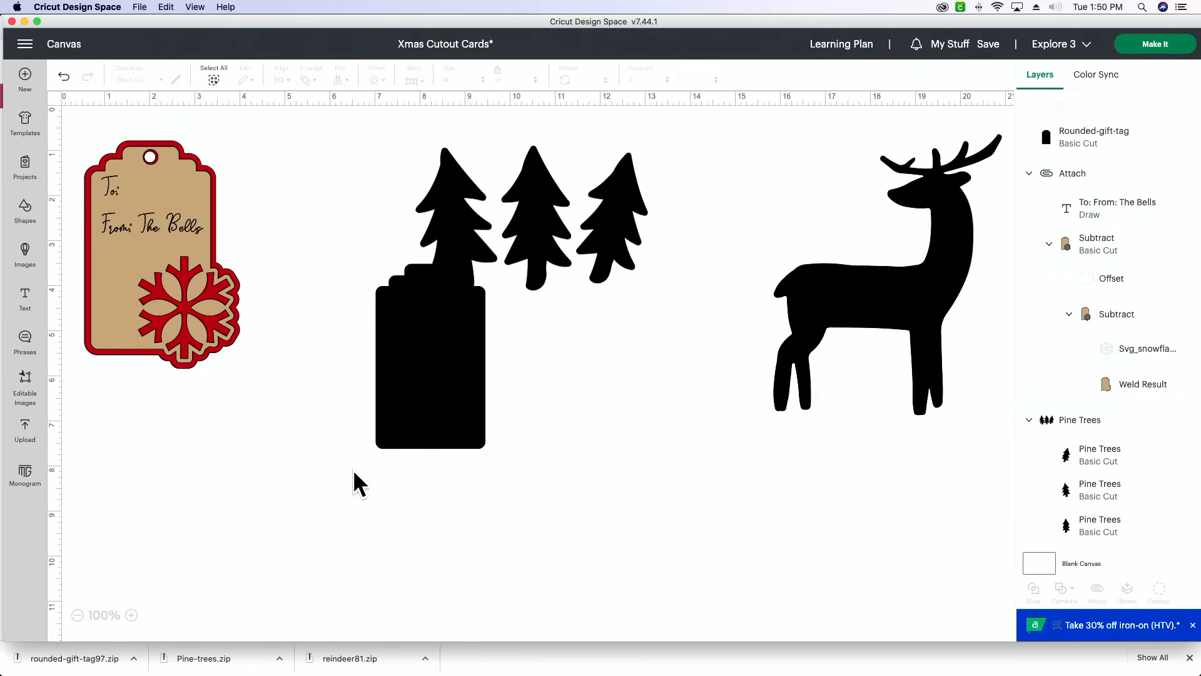
- Move the blank gift tag to the clear area below the snowflake tag and pine trees, and set its height to 3.75 in
left_click_drag(442, 346, 355, 419)
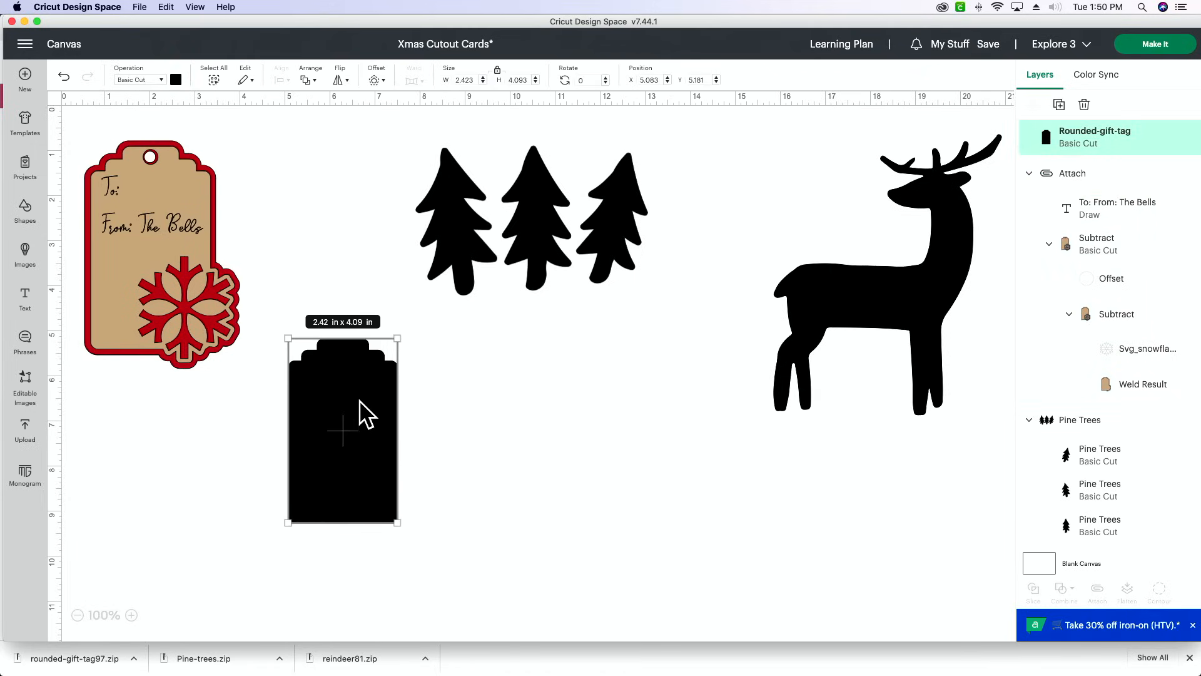
scroll(376, 391, "down", 1)
left_click(440, 421)
left_click(376, 419)
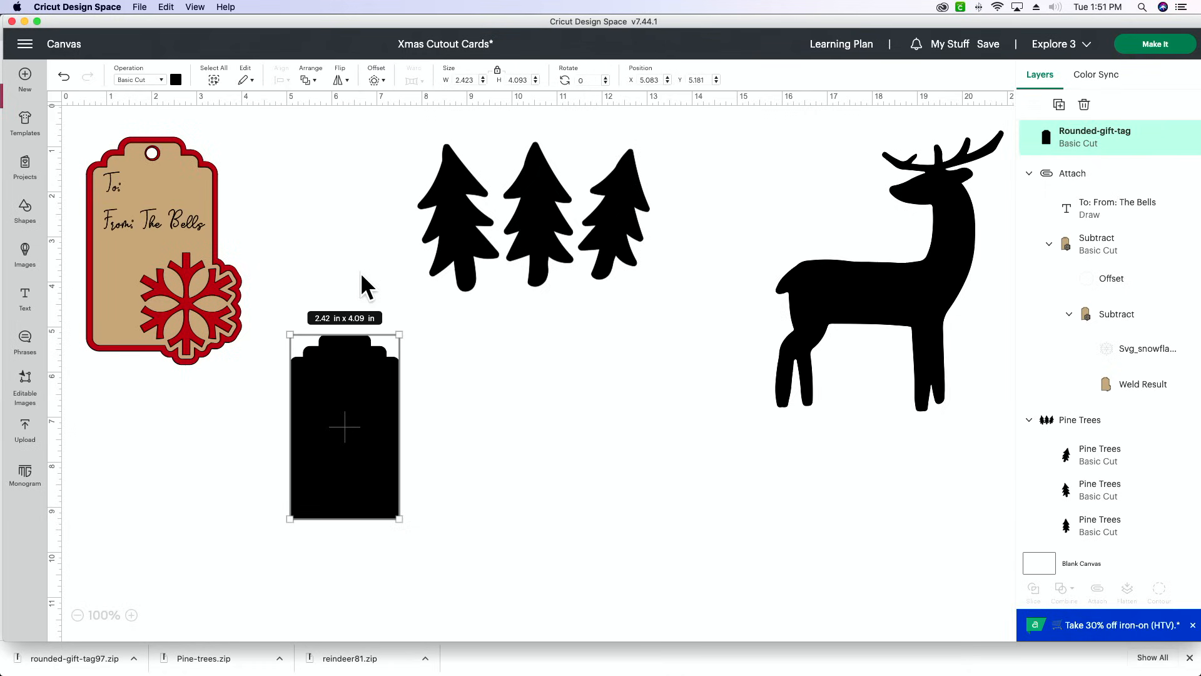
scroll(363, 282, "right", 1)
scroll(466, 118, "up", 1)
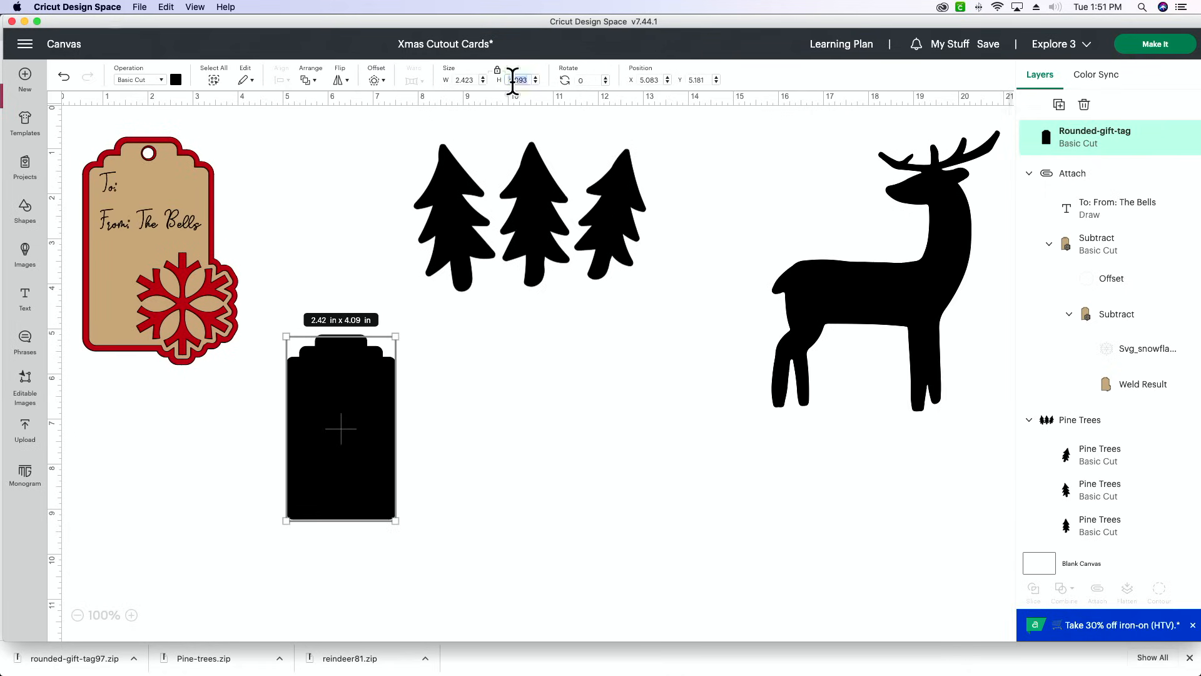
left_click(513, 80)
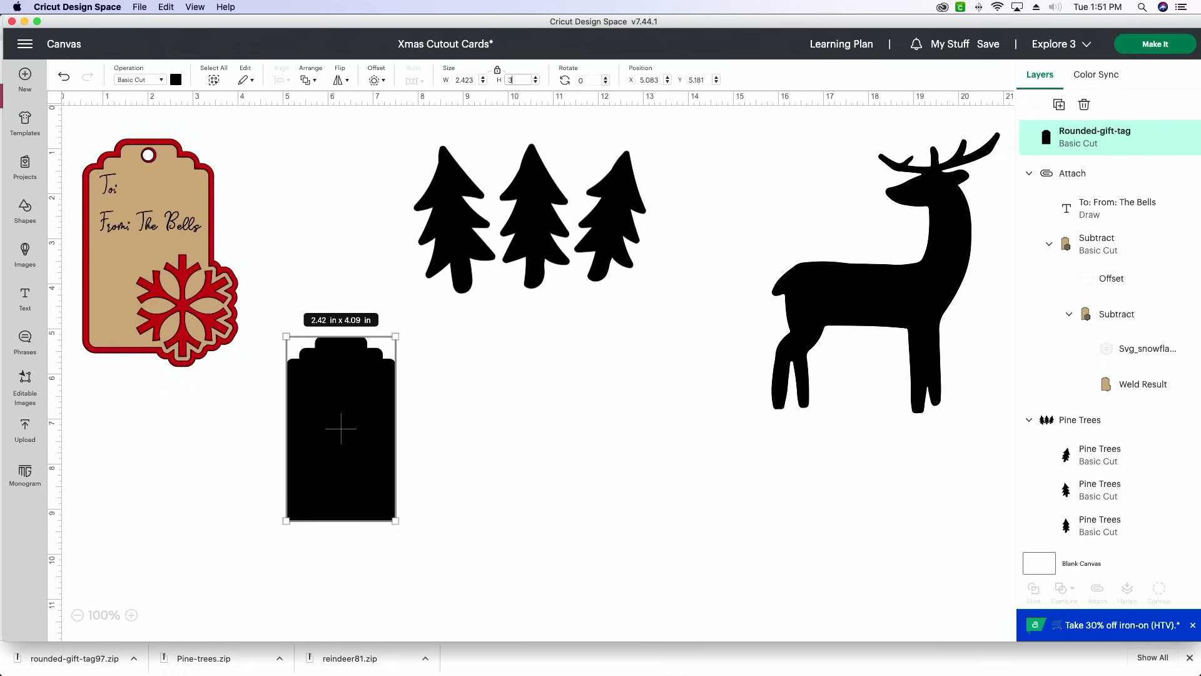
type("3.75")
key("Return")
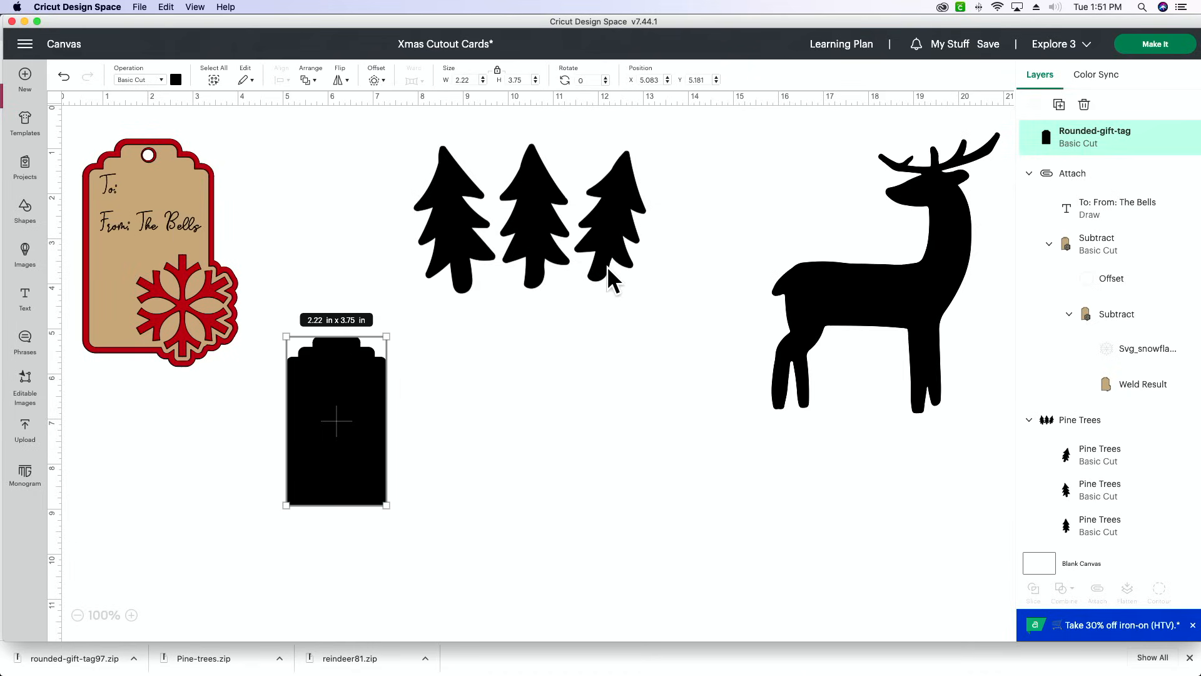
left_click(510, 327)
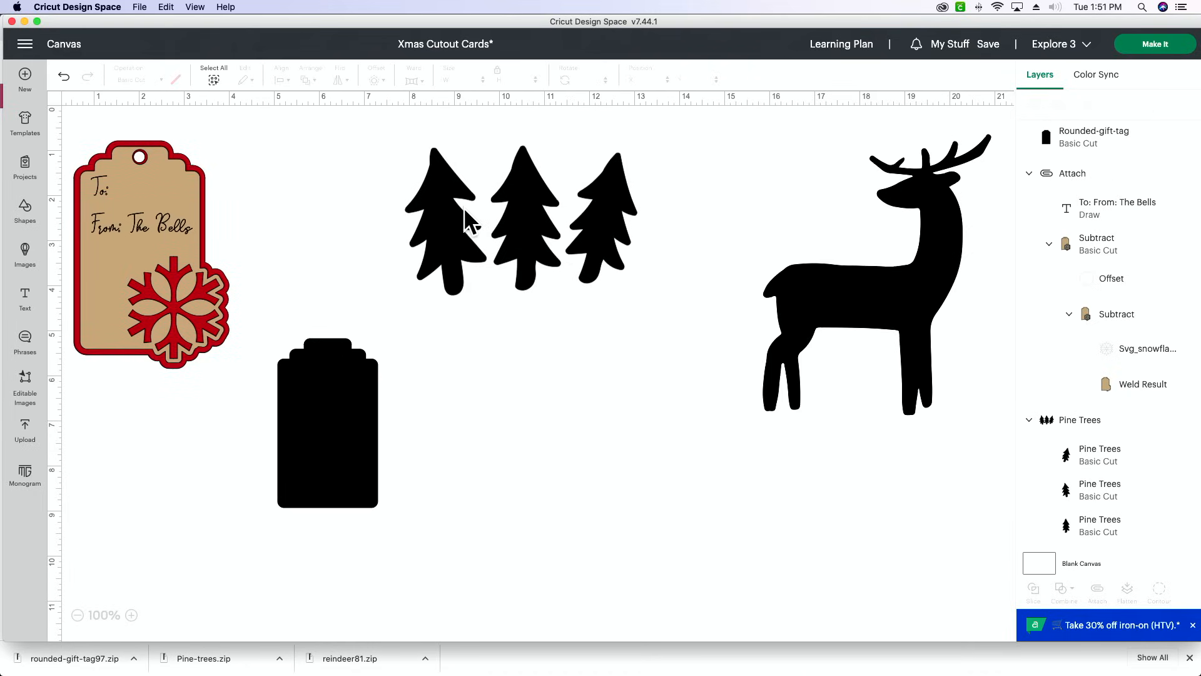
- Insert a circle, shrink it to about 0.36 in, and place it near the top edge of the blank gift tag
left_click(24, 209)
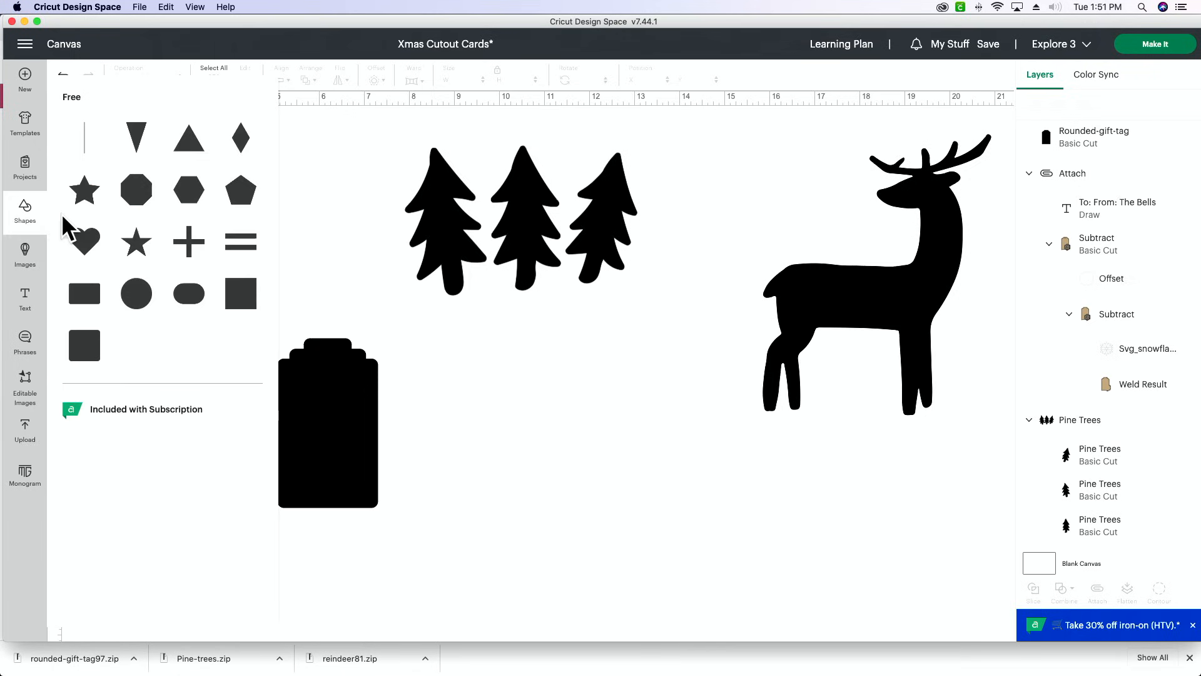
left_click(124, 304)
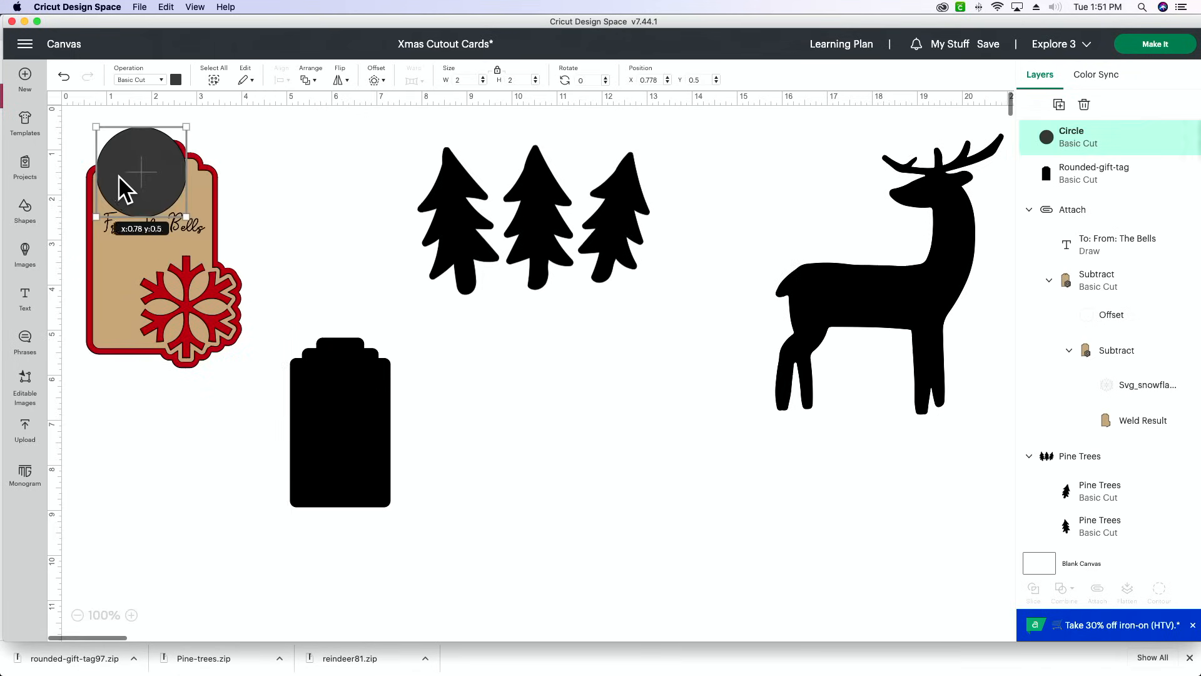
left_click_drag(126, 188, 346, 328)
left_click_drag(412, 428, 345, 351)
left_click(463, 386)
left_click(439, 364)
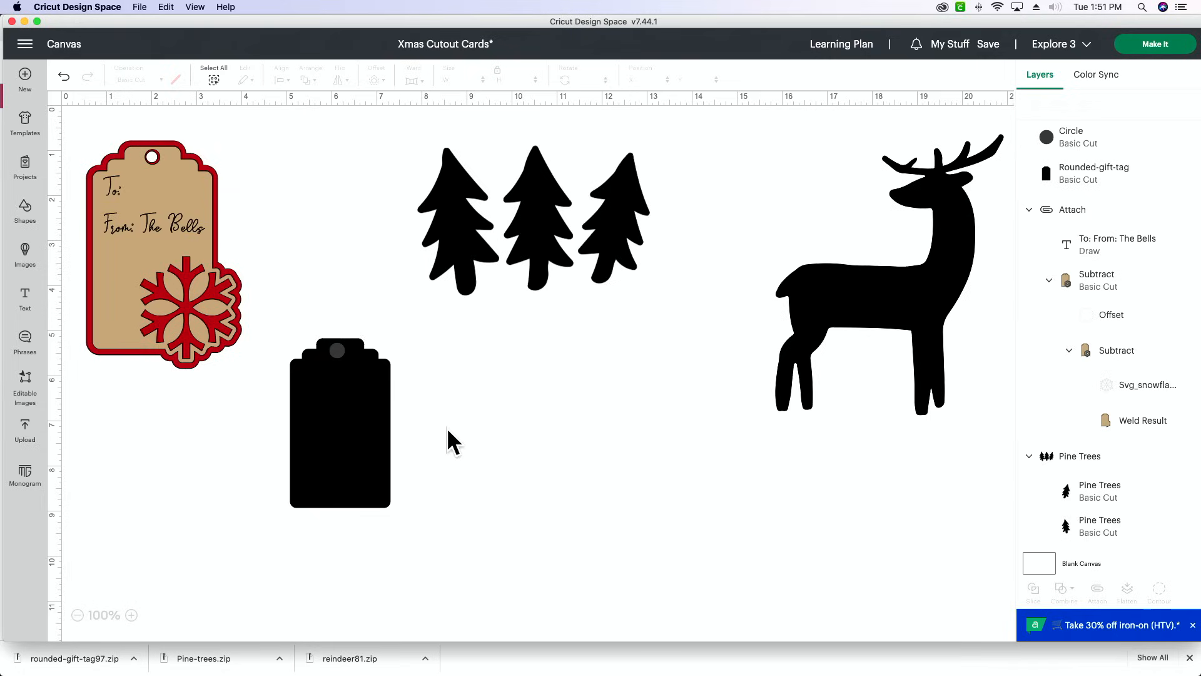
- Reduce the circle to about 0.28 in and center it in the upper tab of the blank gift tag as the hanging hole
left_click(343, 357)
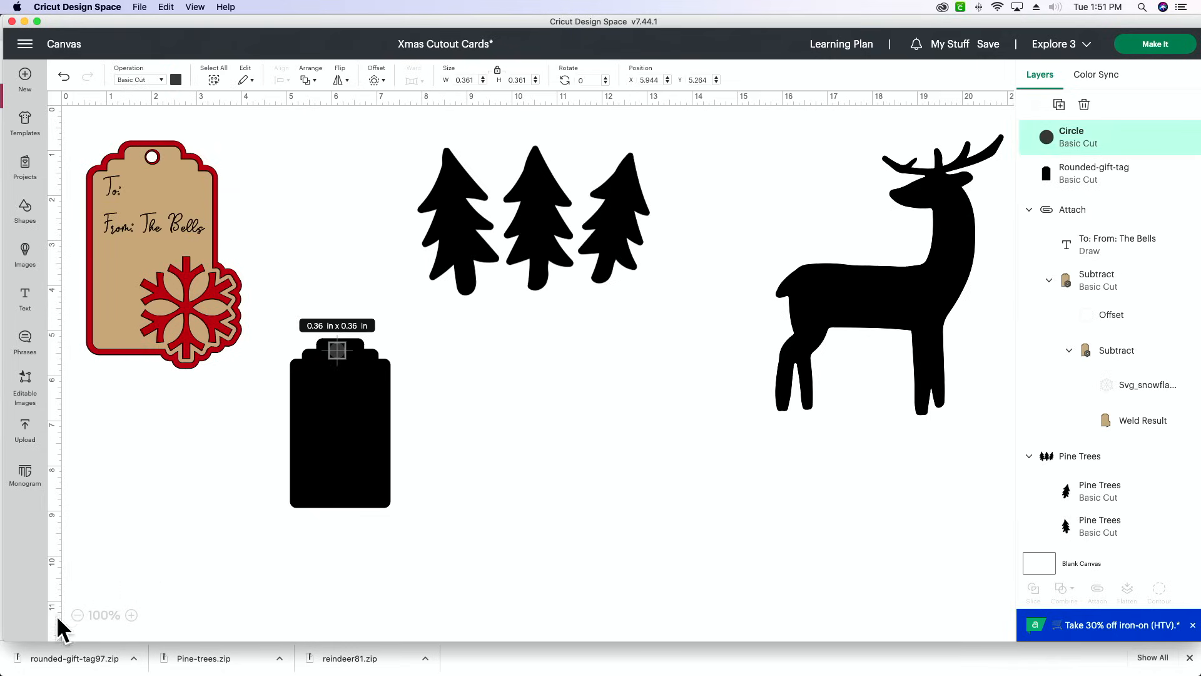
left_click(131, 614)
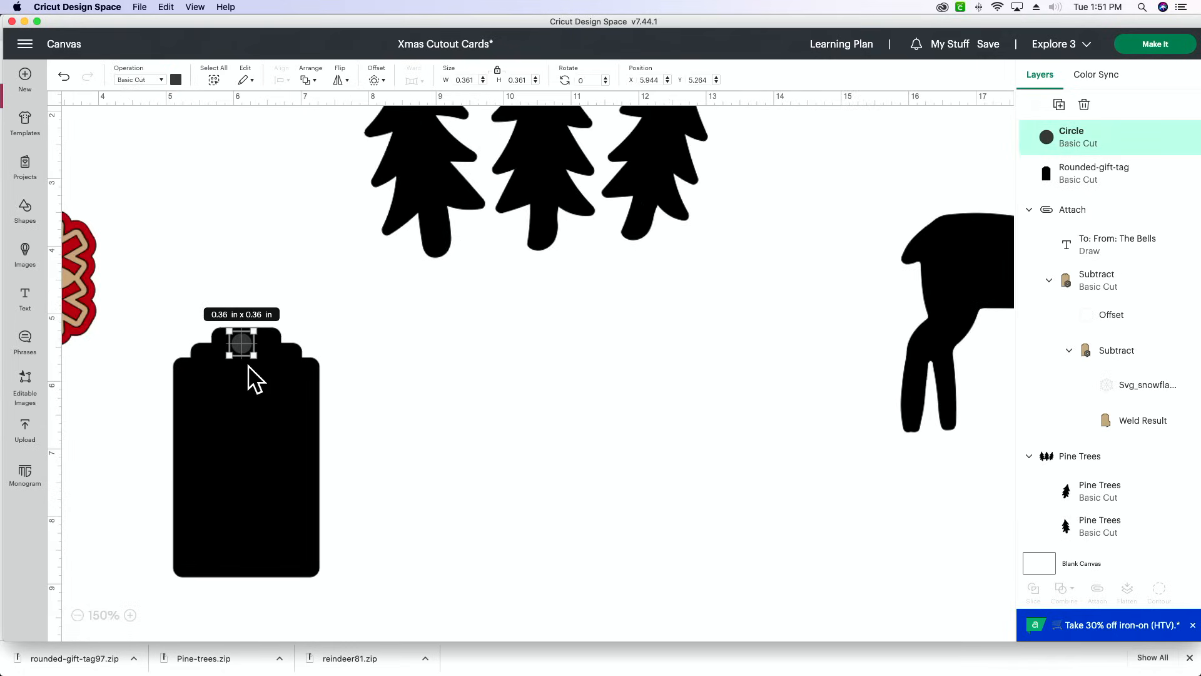
left_click(130, 615)
left_click(282, 373)
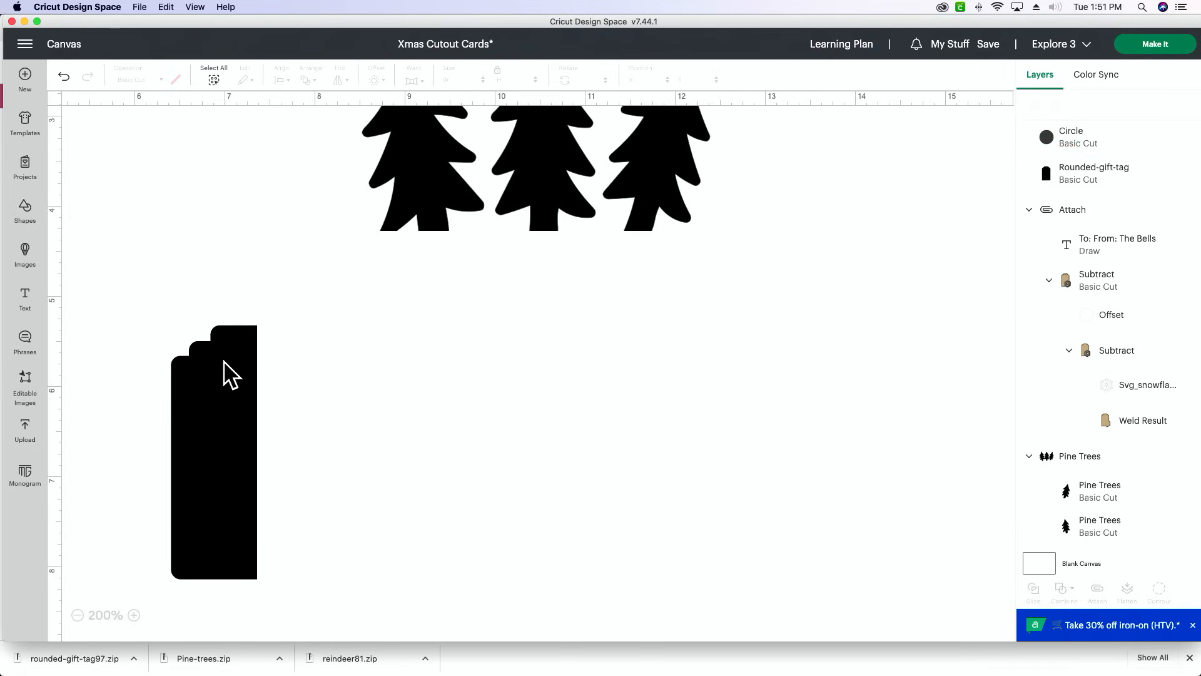
left_click(156, 346)
left_click_drag(161, 352, 153, 344)
left_click(316, 343)
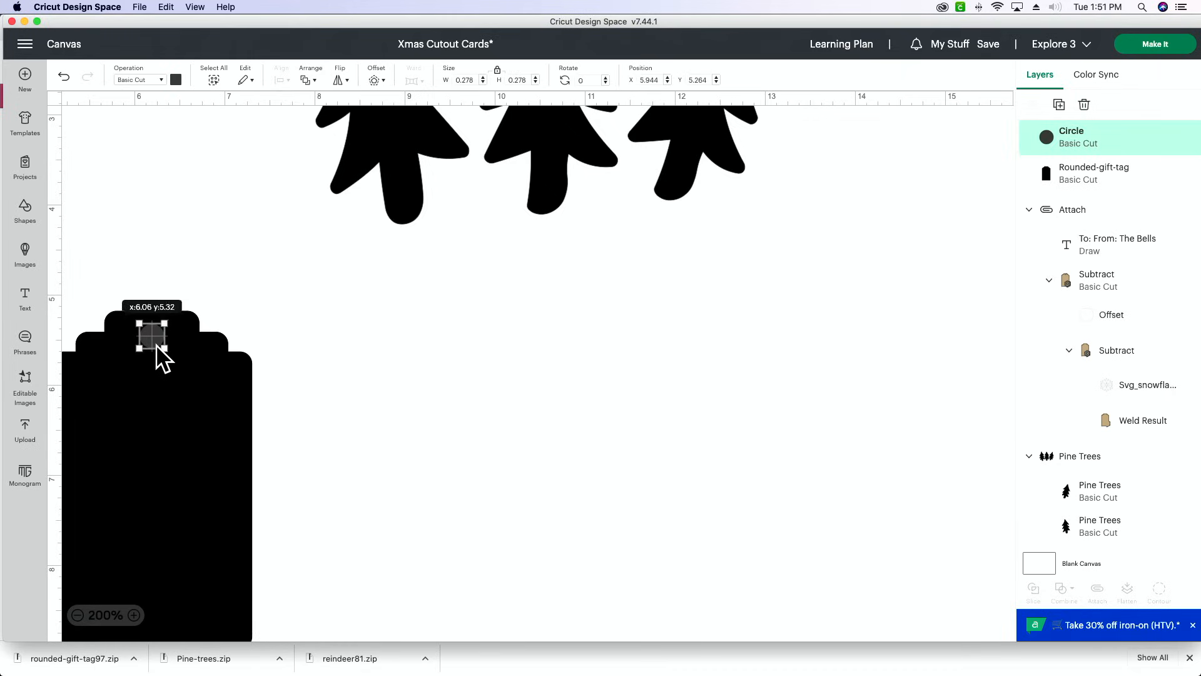
left_click(344, 354)
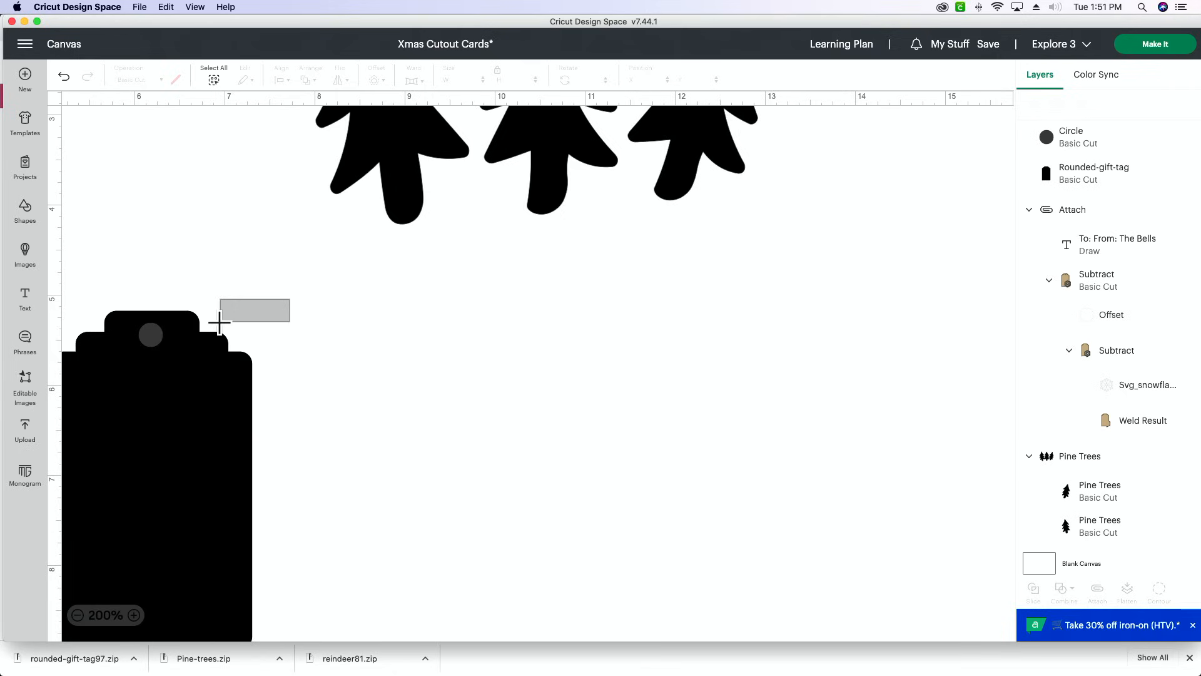
- Try to fully center the hanging-hole circle and the gift tag on each other, and undo the alignment
left_click_drag(219, 323, 118, 391)
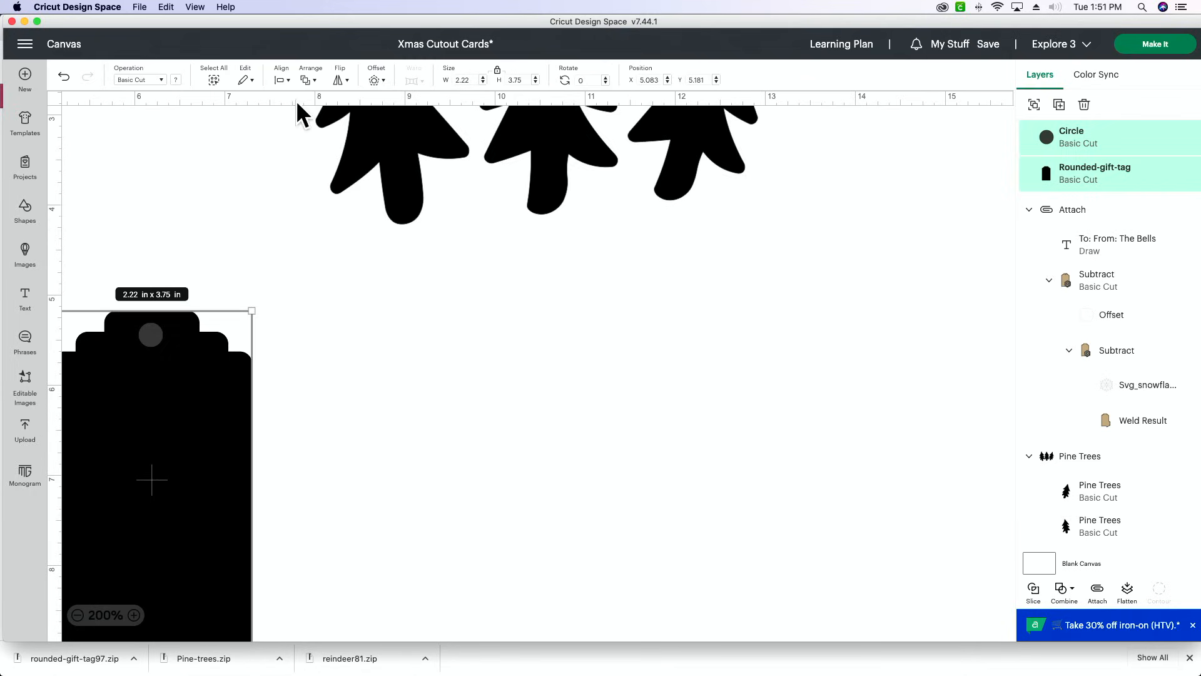
scroll(301, 112, "up", 2)
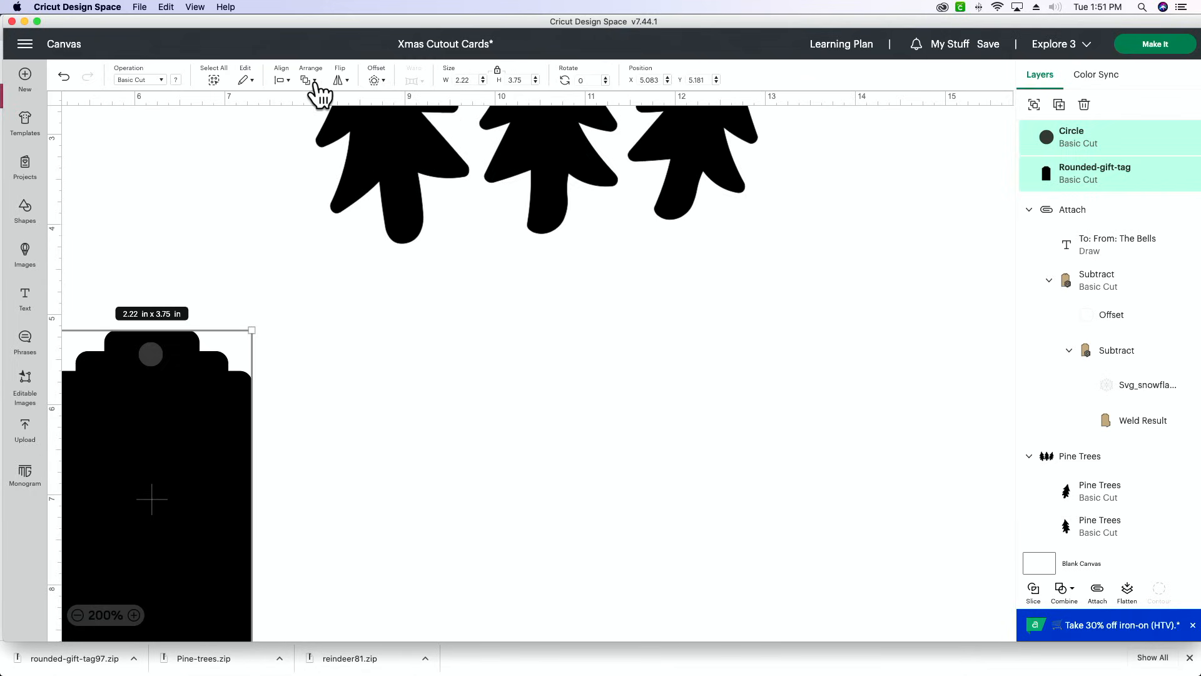
left_click(288, 83)
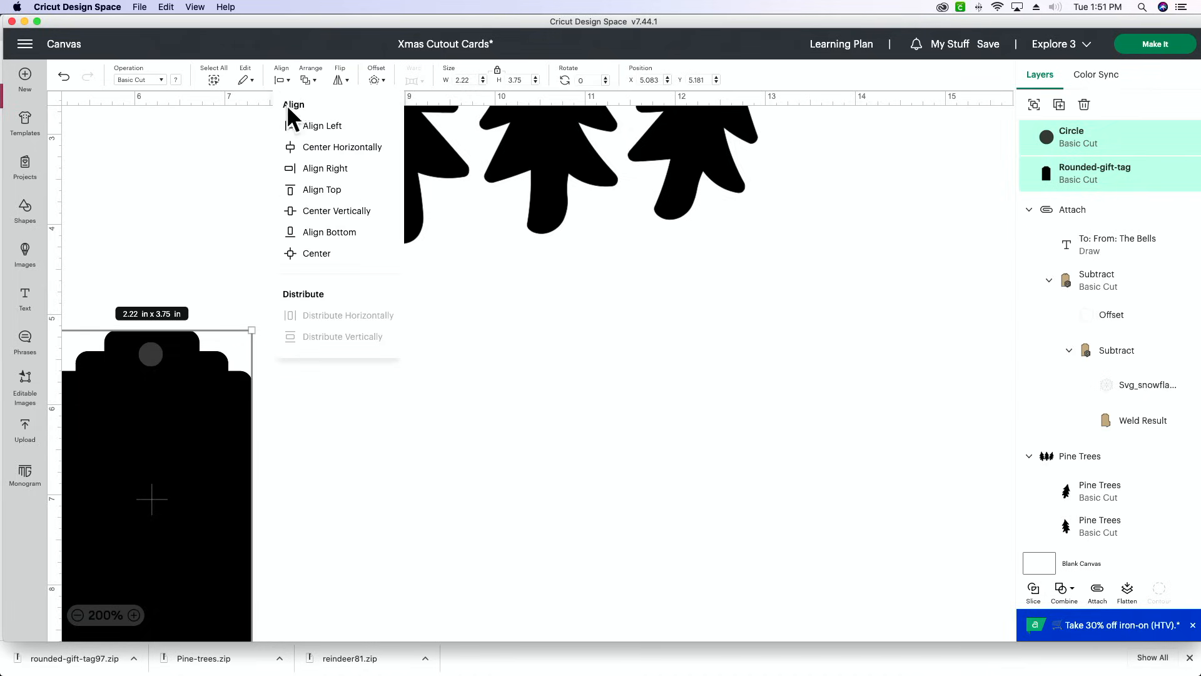
left_click(337, 262)
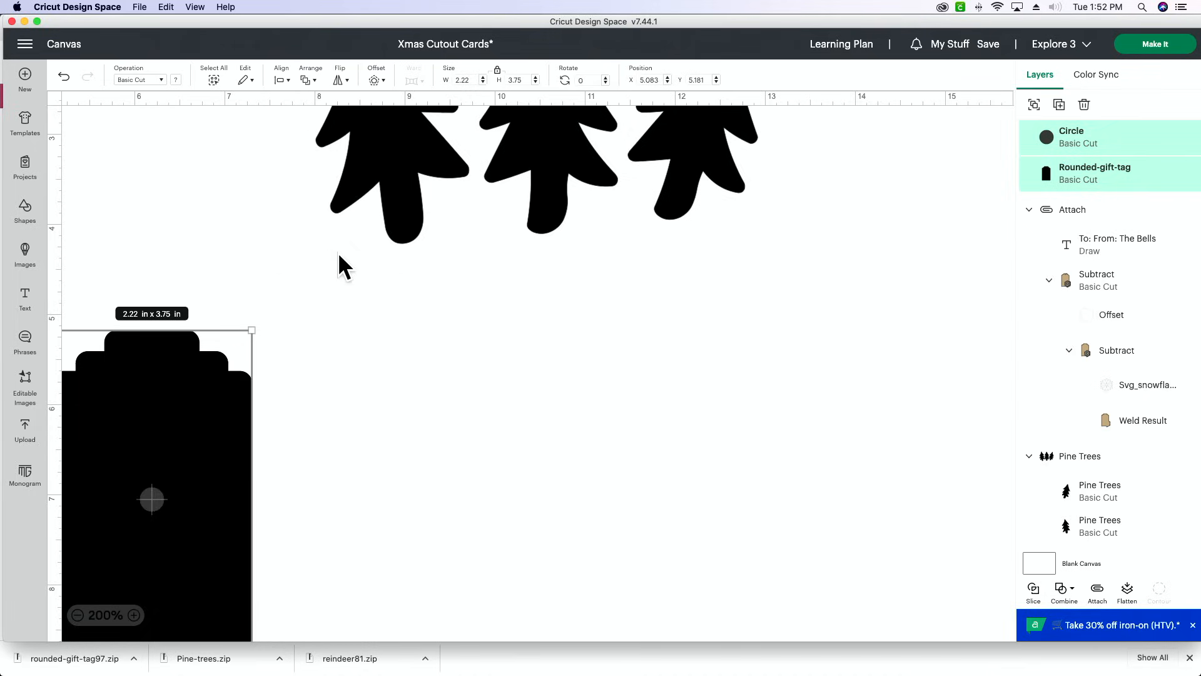
left_click(100, 108)
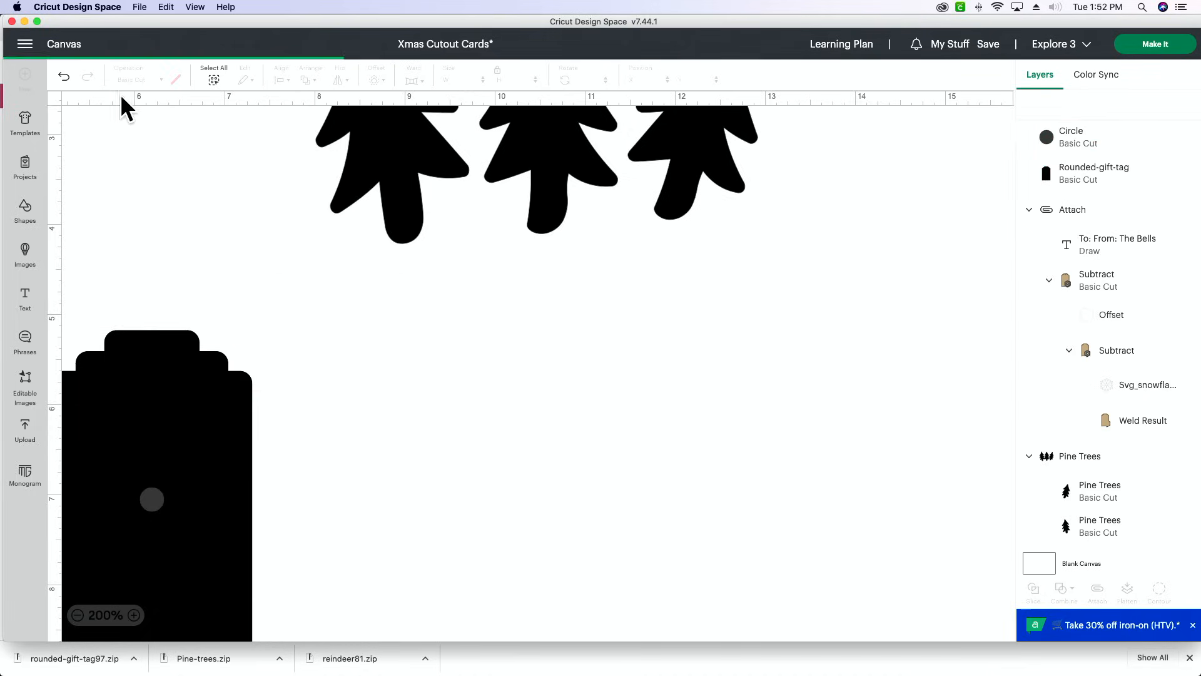
key("super+z")
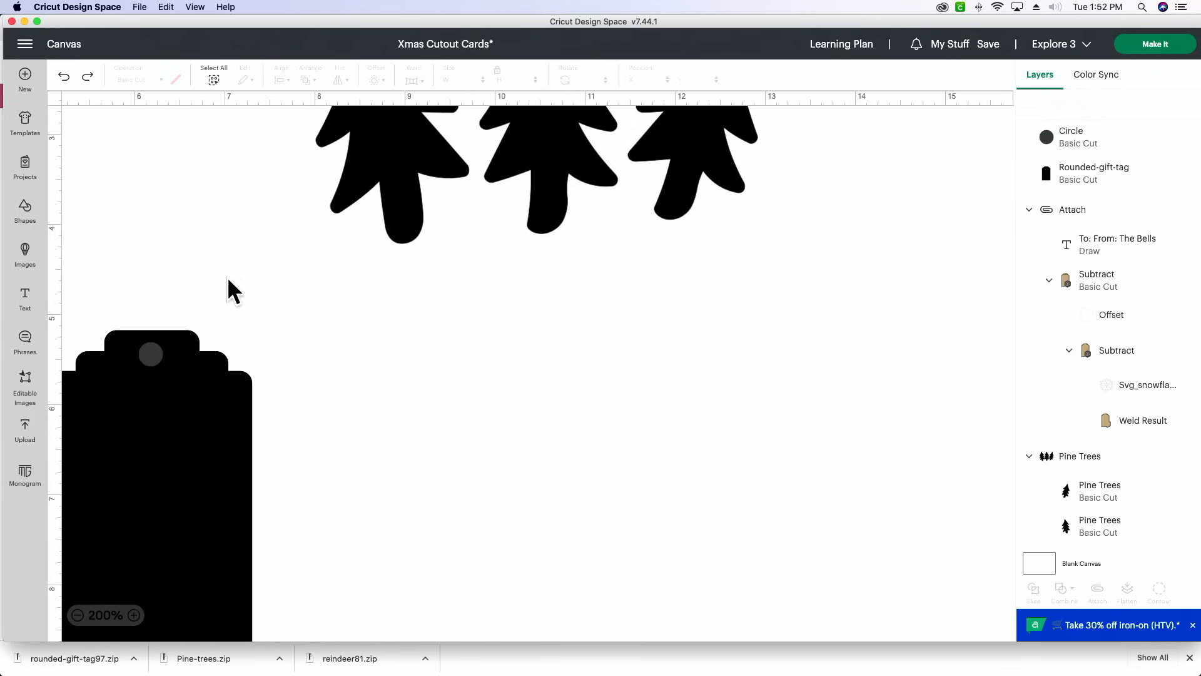
- Center the hanging-hole circle horizontally on the gift tag
left_click_drag(201, 314, 144, 386)
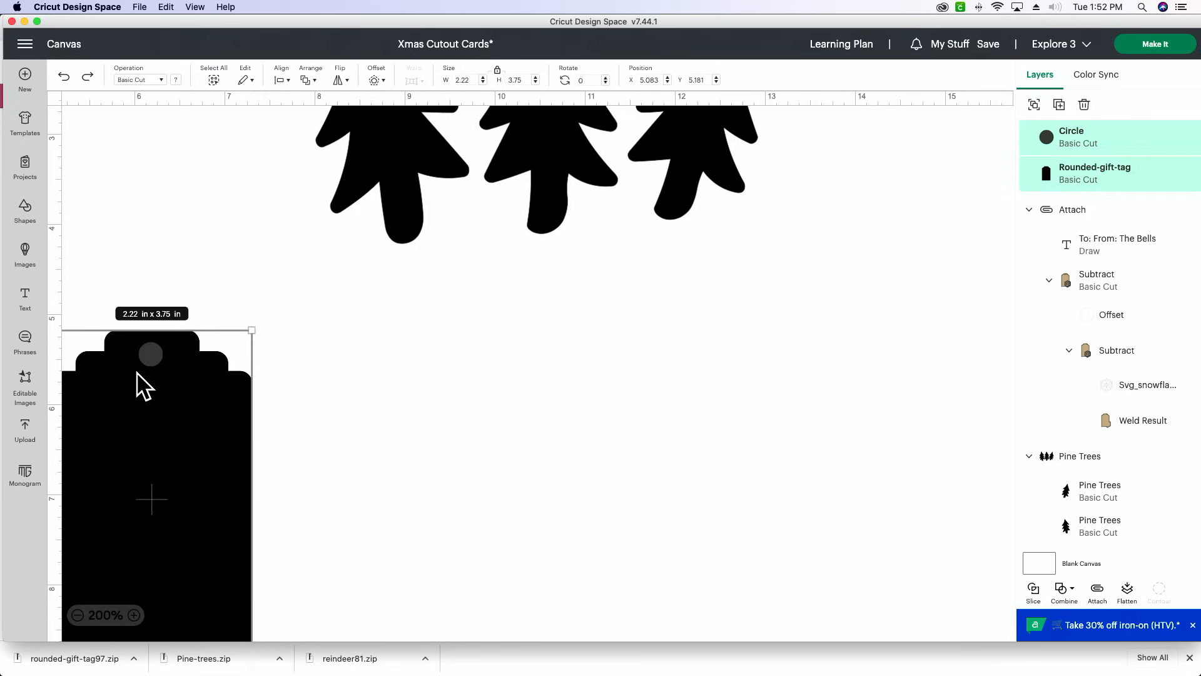
left_click(279, 82)
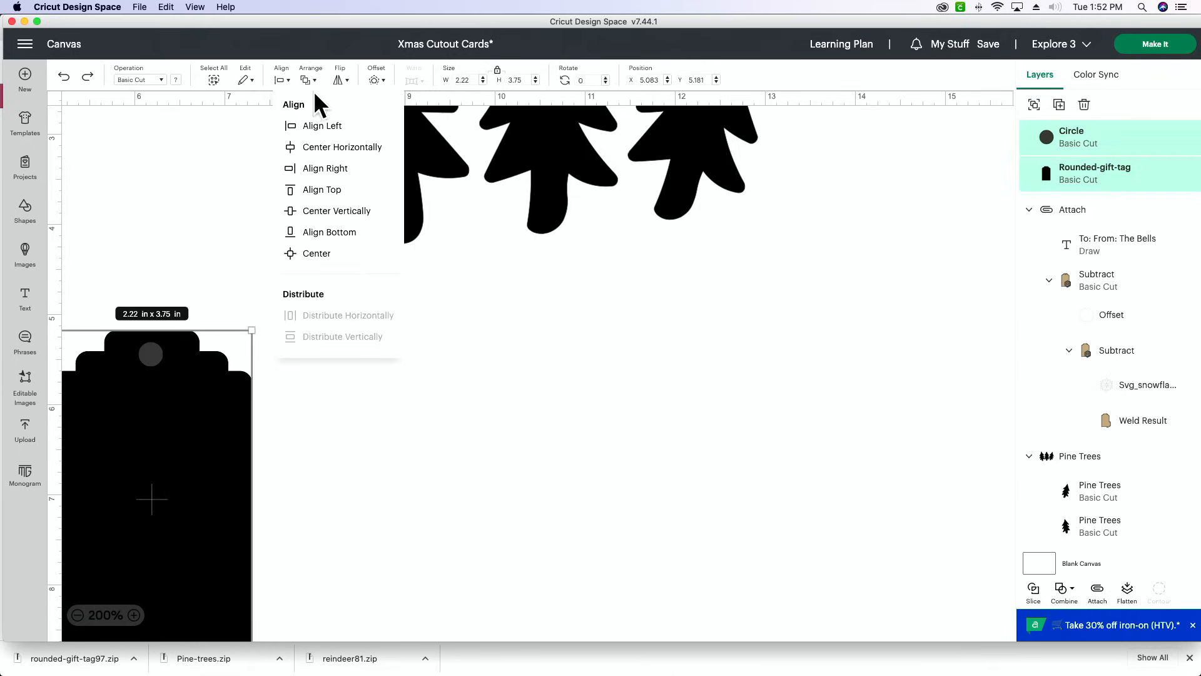
left_click(378, 149)
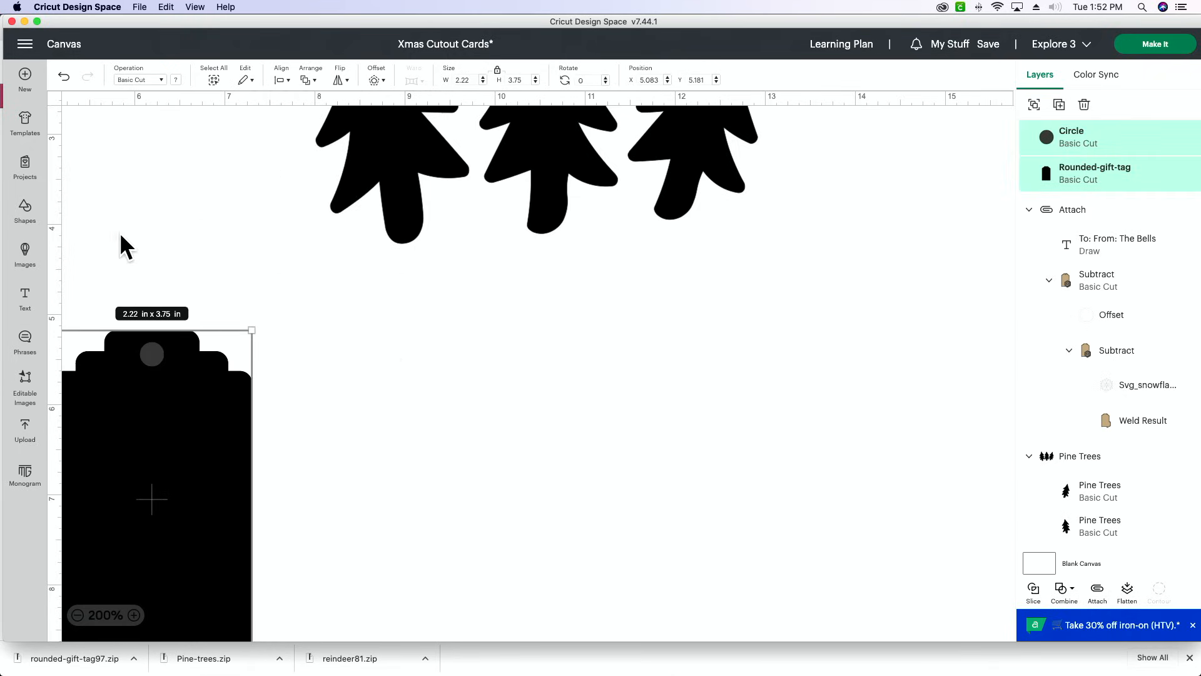
left_click(201, 305)
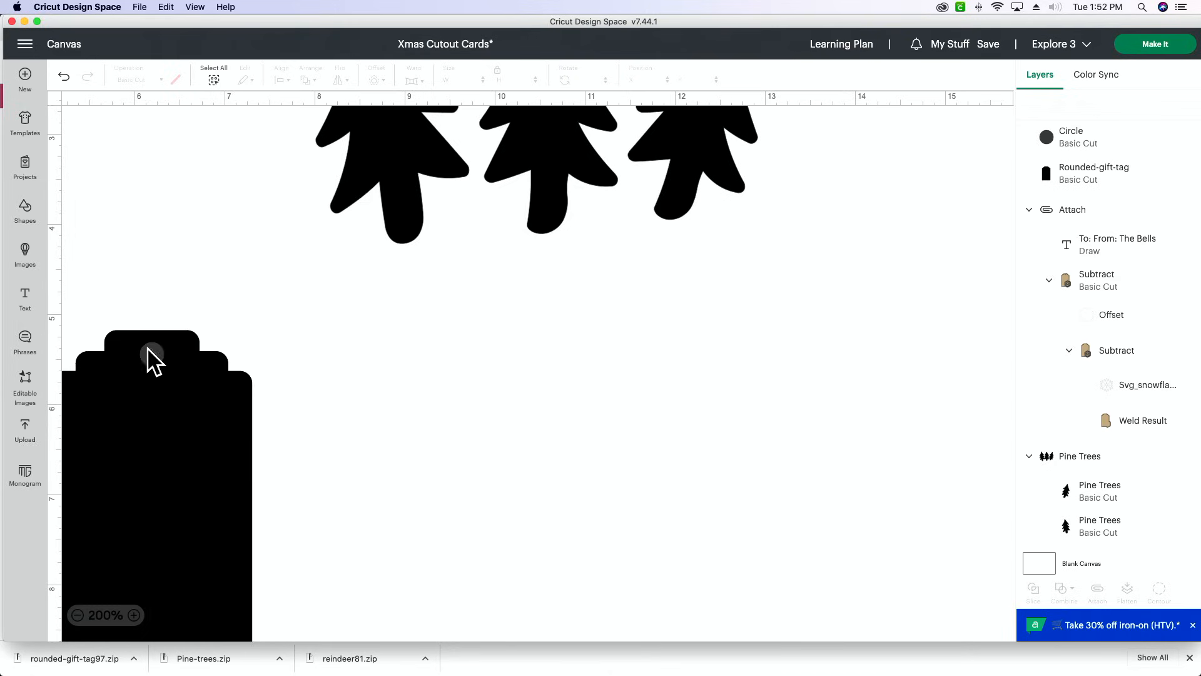
- Subtract the circle from the rounded gift tag to cut out its hanging hole
left_click_drag(139, 353, 215, 437)
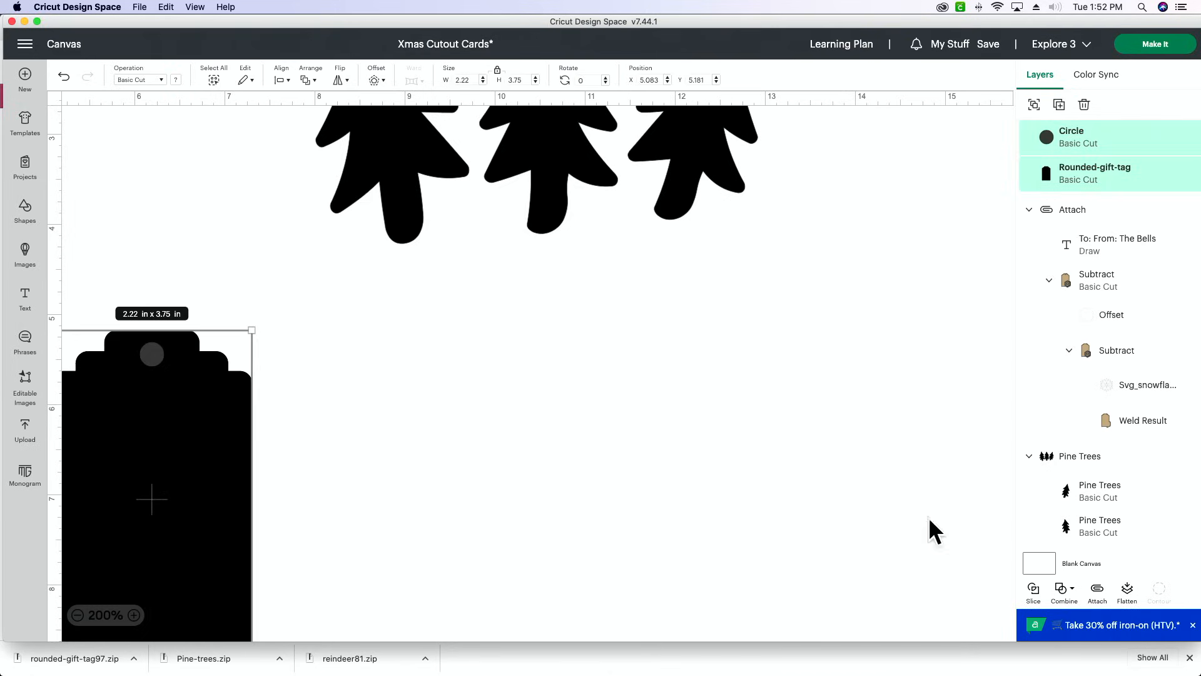
left_click(1064, 593)
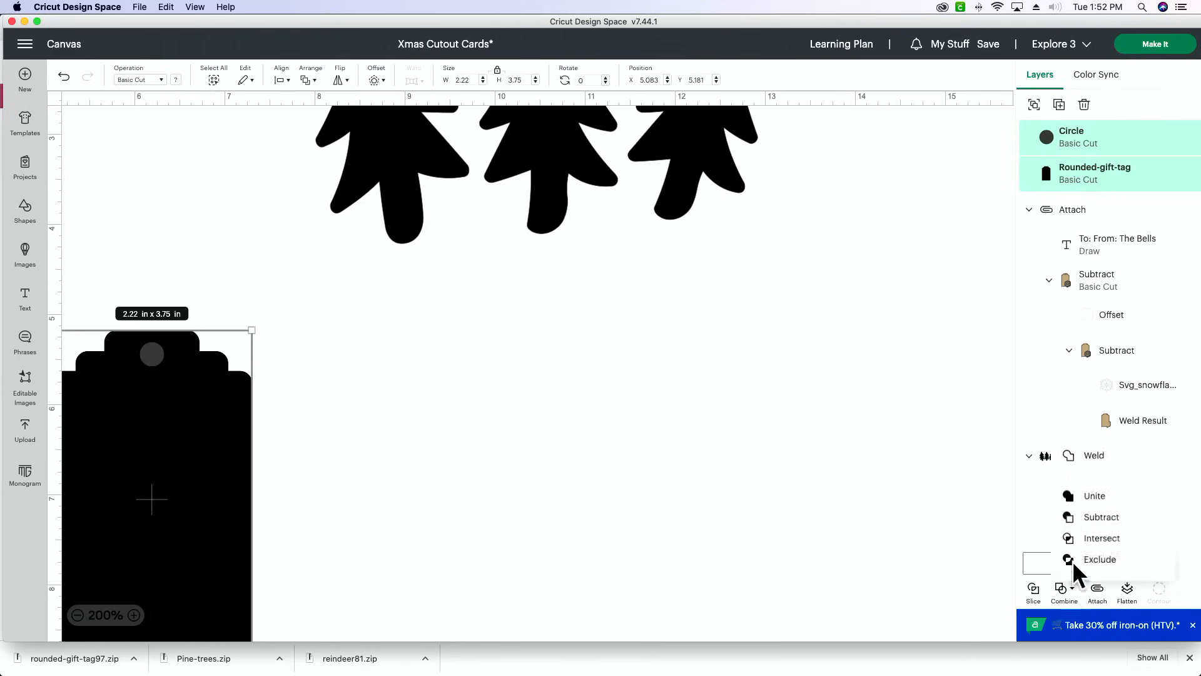
left_click(1119, 519)
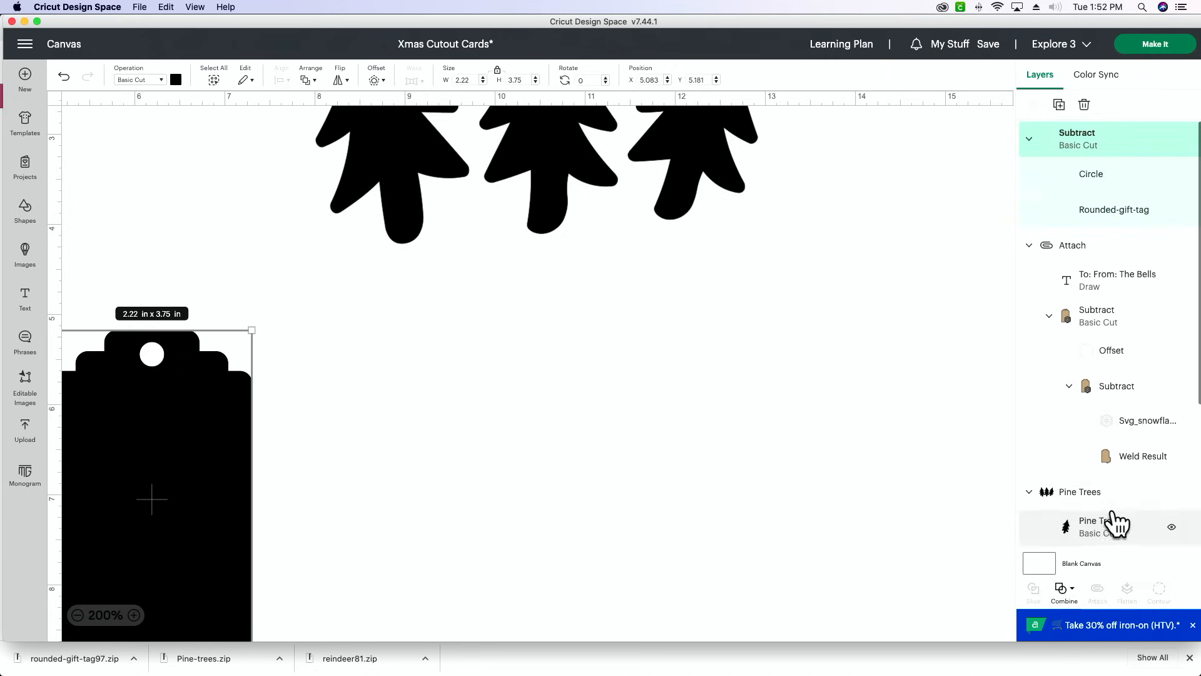
left_click(628, 429)
- Move the pine trees down beside the gift tag so they overlap its edge, and color them light green
left_click(78, 615)
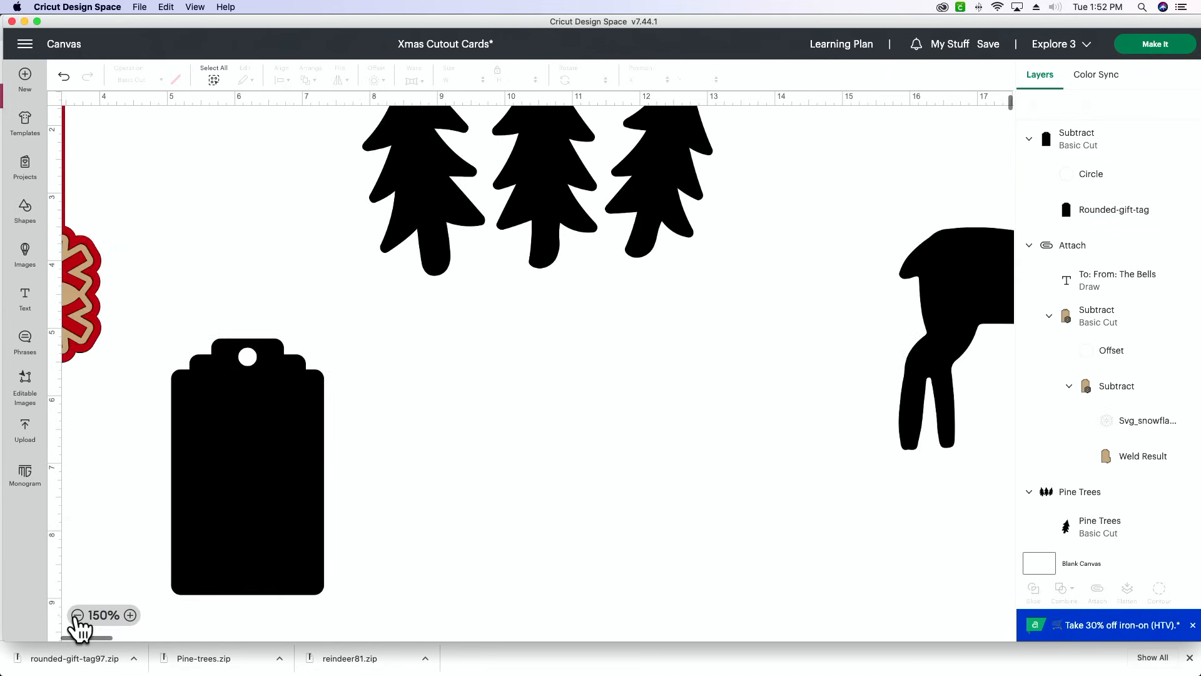
left_click_drag(545, 199, 488, 482)
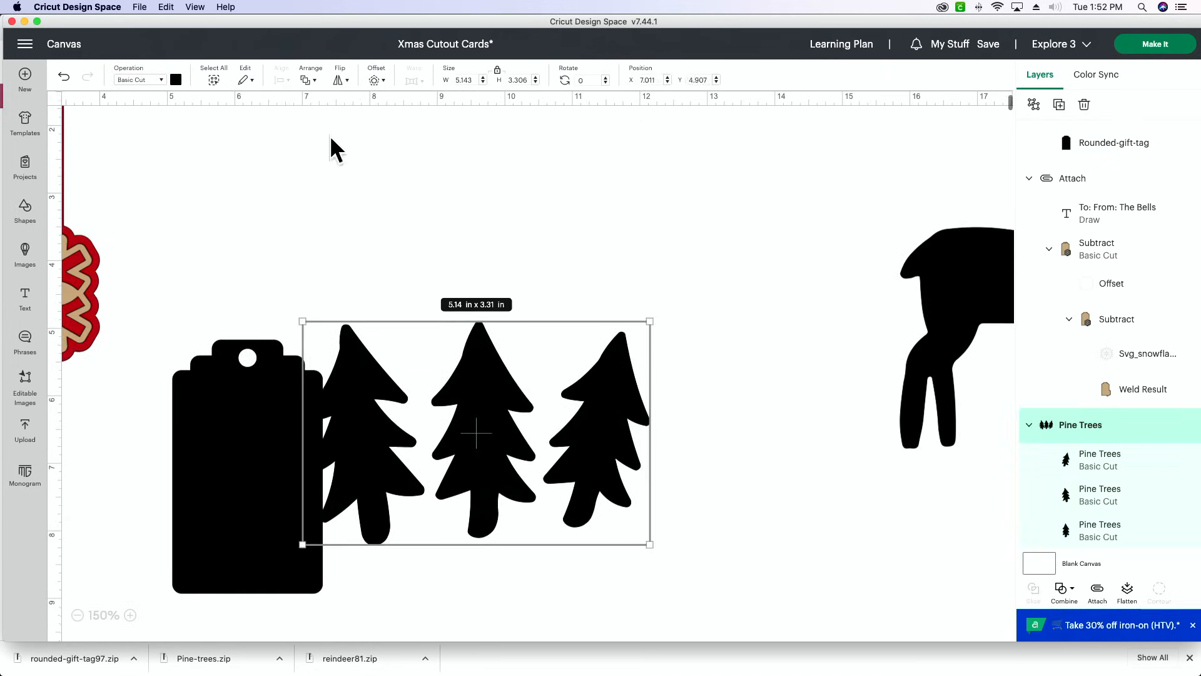
left_click(176, 80)
left_click(253, 154)
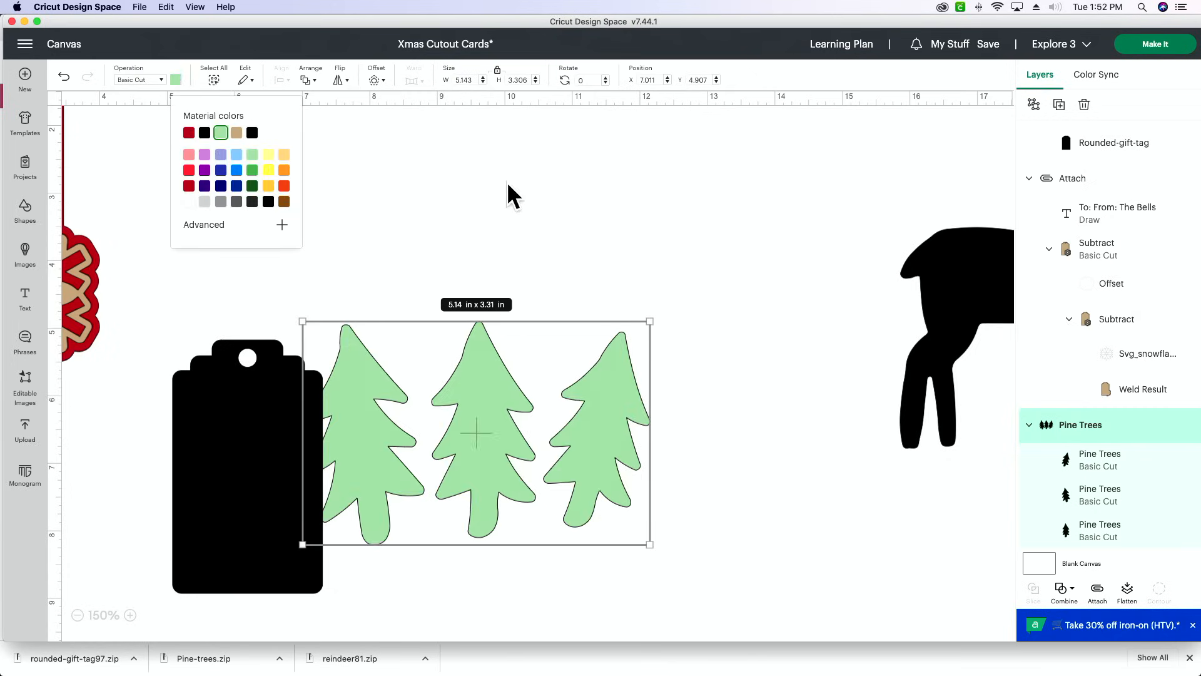
left_click(537, 260)
- Bring the pine trees group to the front of the gift tag
left_click(549, 407)
right_click(509, 407)
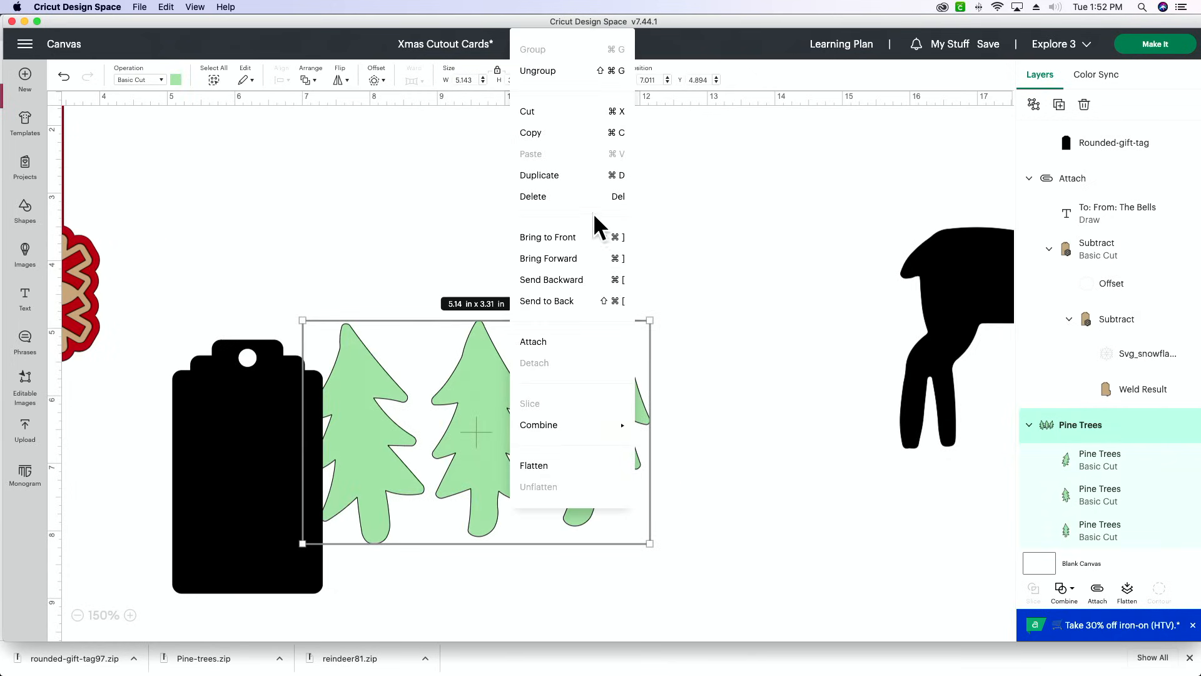
left_click(585, 238)
- Shrink the pine trees to about 1.97 by 1.27 in and place them across the gift tag's bottom edge
left_click_drag(648, 319, 333, 525)
left_click(584, 424)
scroll(576, 440, "down", 3)
left_click_drag(334, 573, 313, 565)
left_click(367, 509)
left_click_drag(267, 513, 271, 522)
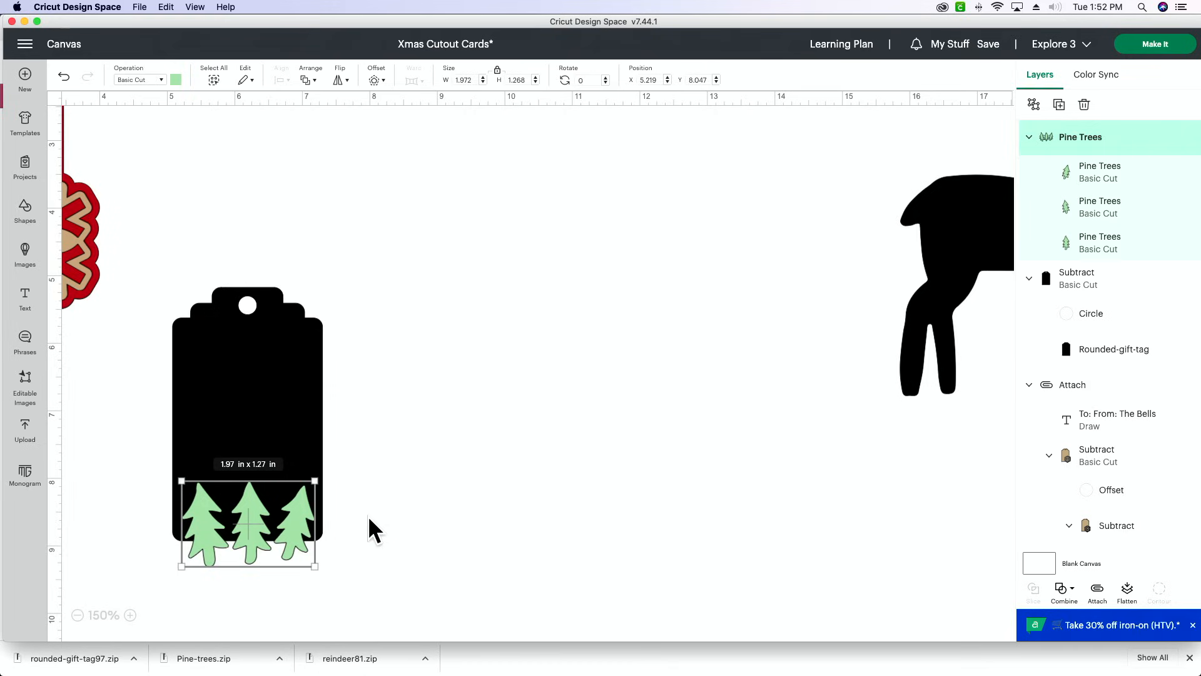
left_click(405, 375)
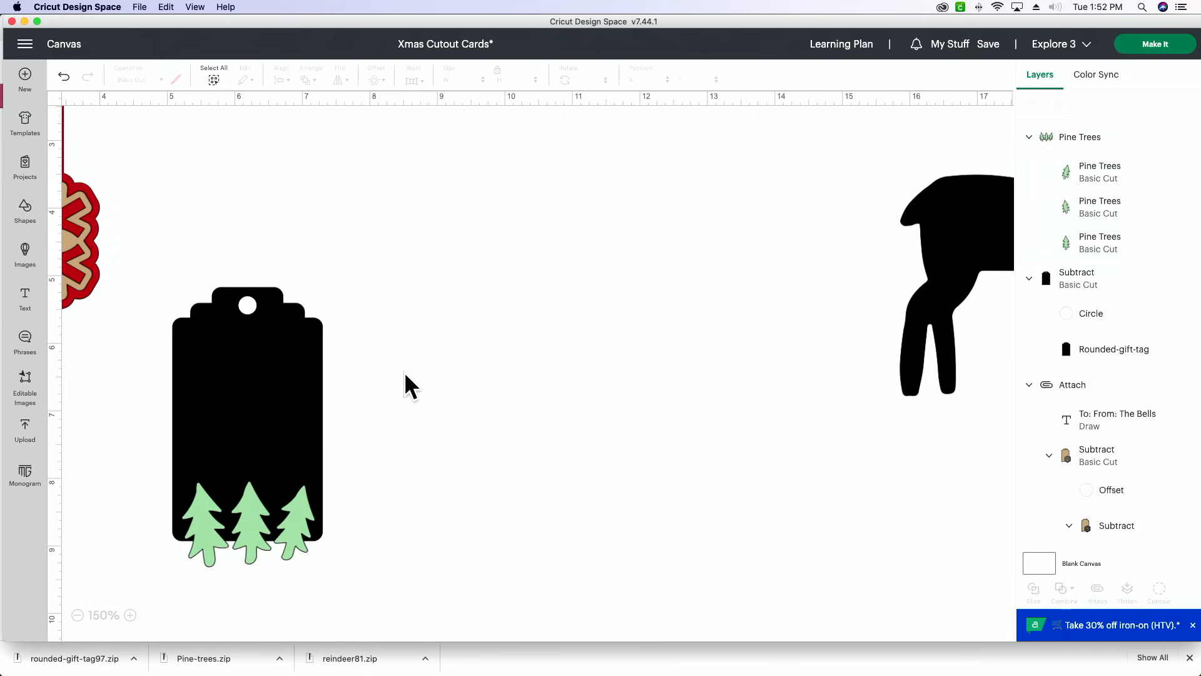
- Reduce the pine trees to about 1.87 by 1.2 in and center them over the gift tag's bottom edge
scroll(338, 450, "right", 1)
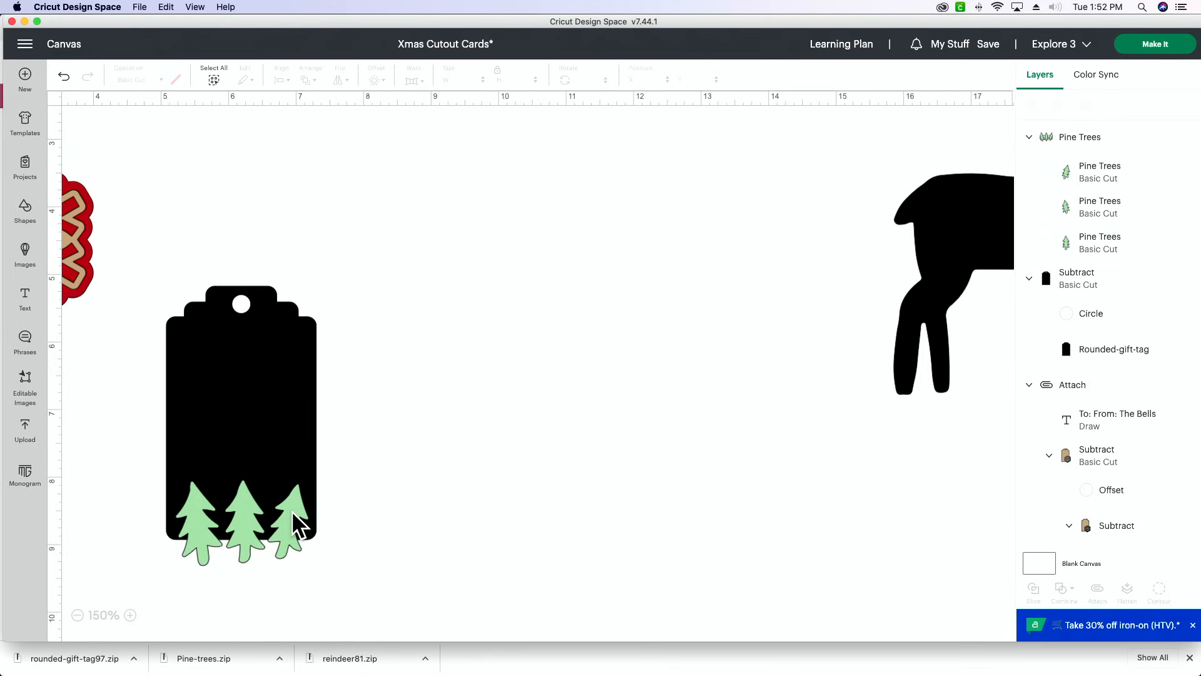
scroll(303, 525, "left", 1)
left_click(311, 527)
left_click_drag(305, 569, 270, 535)
left_click(409, 538)
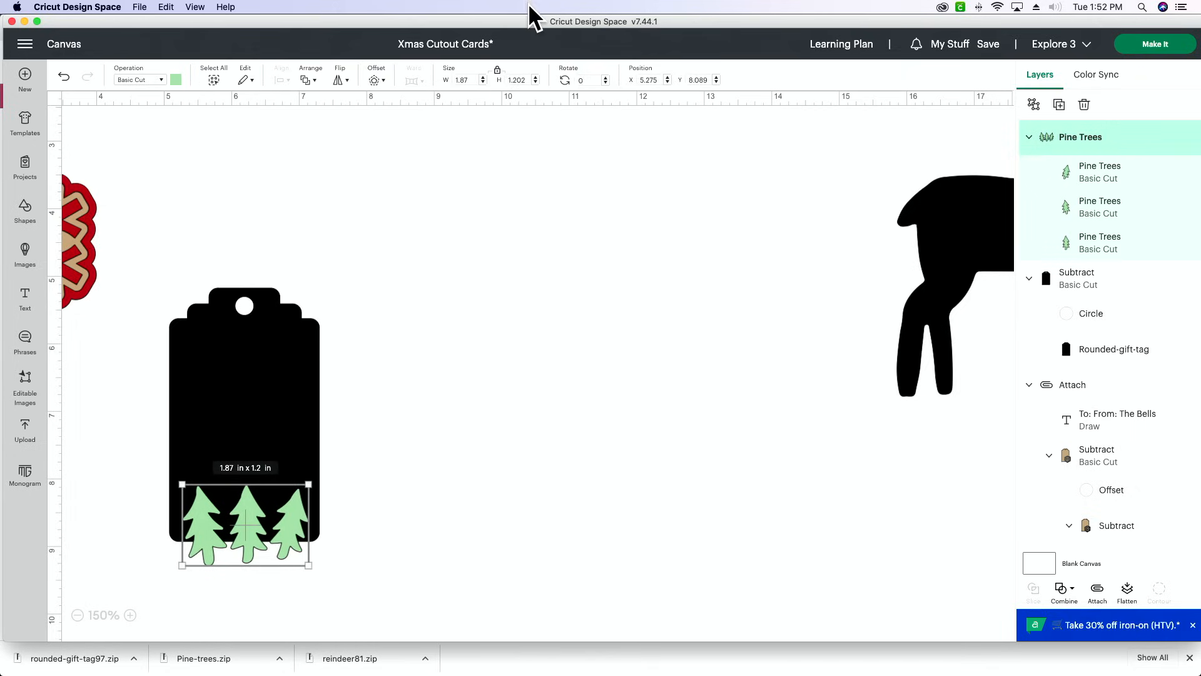
- Try a 0.111 in welded offset around the pine trees
left_click(378, 82)
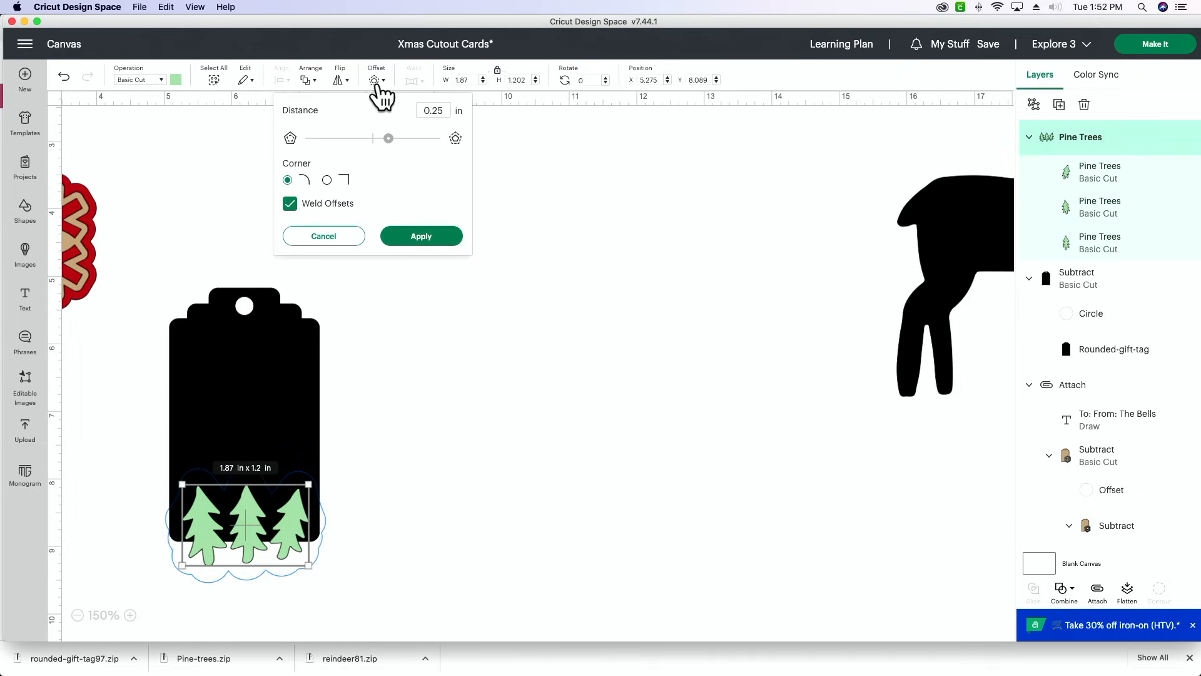
left_click_drag(388, 139, 378, 138)
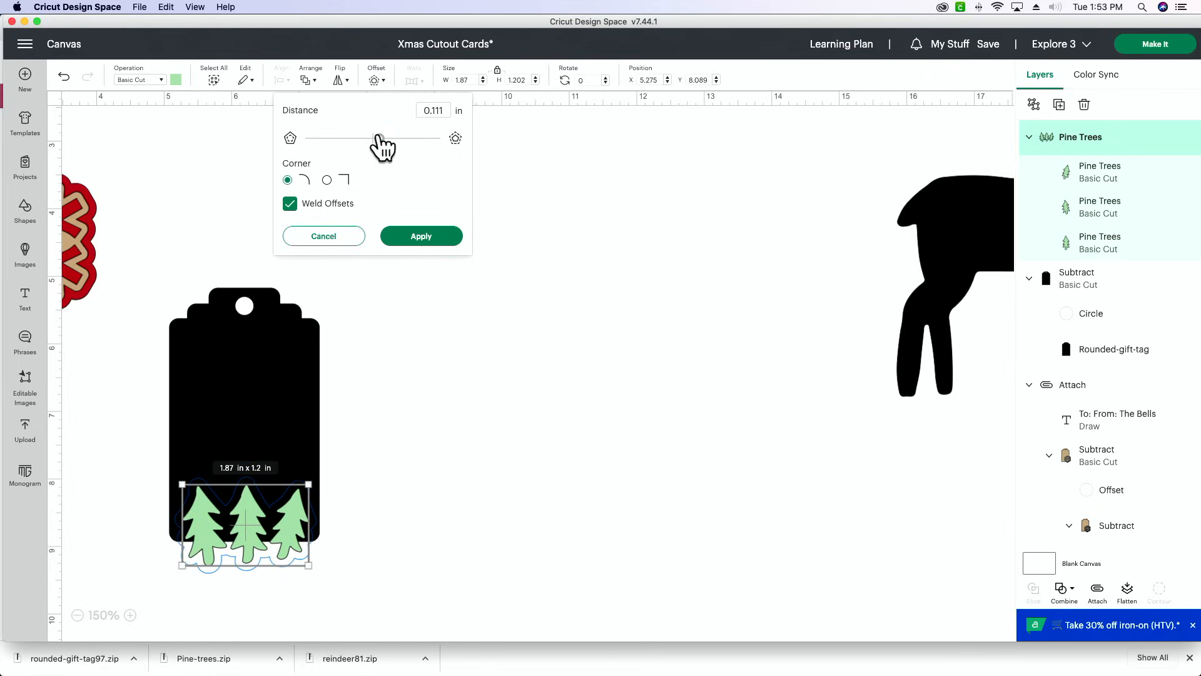
left_click(432, 236)
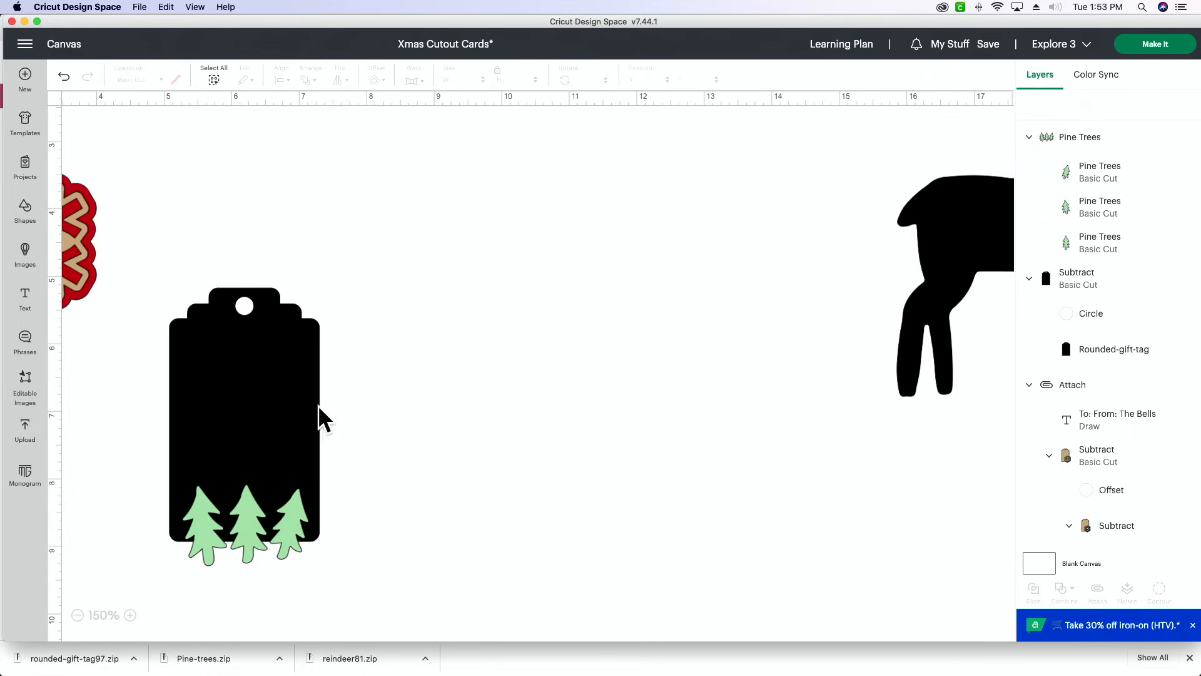
- Create a 0.097 in welded offset with rounded corners around the pine trees
left_click(284, 548)
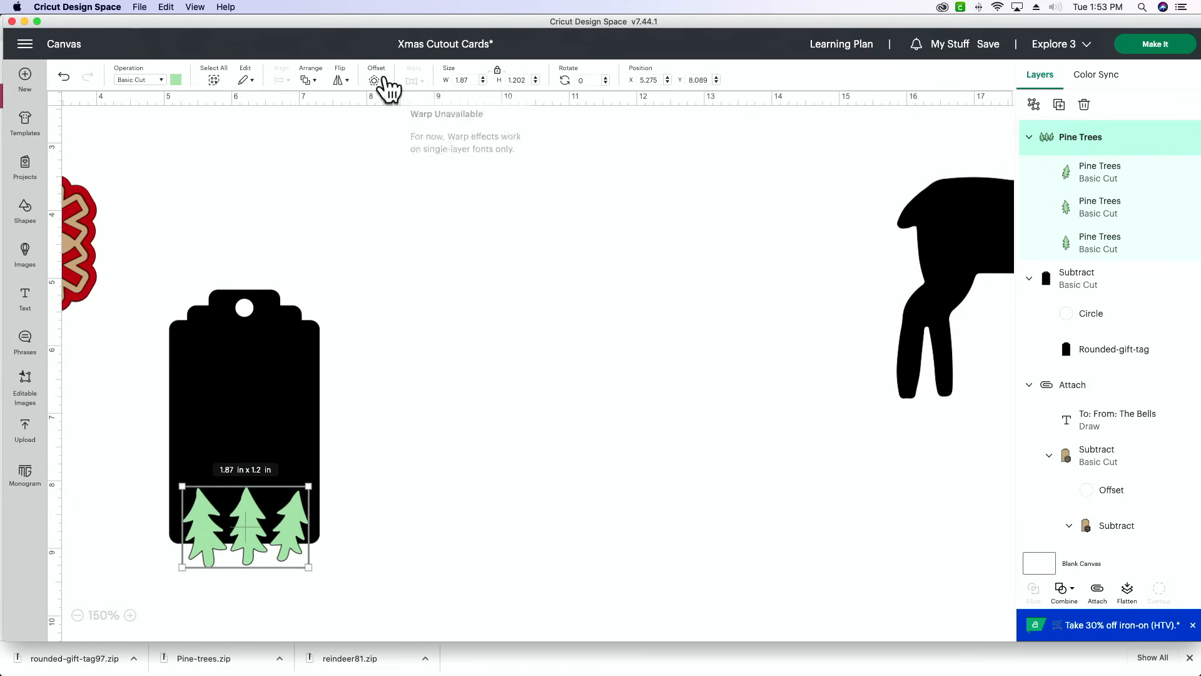
left_click(378, 80)
mouse_move(395, 140)
left_mouse_down()
mouse_move(378, 139)
mouse_move(382, 150)
left_mouse_up()
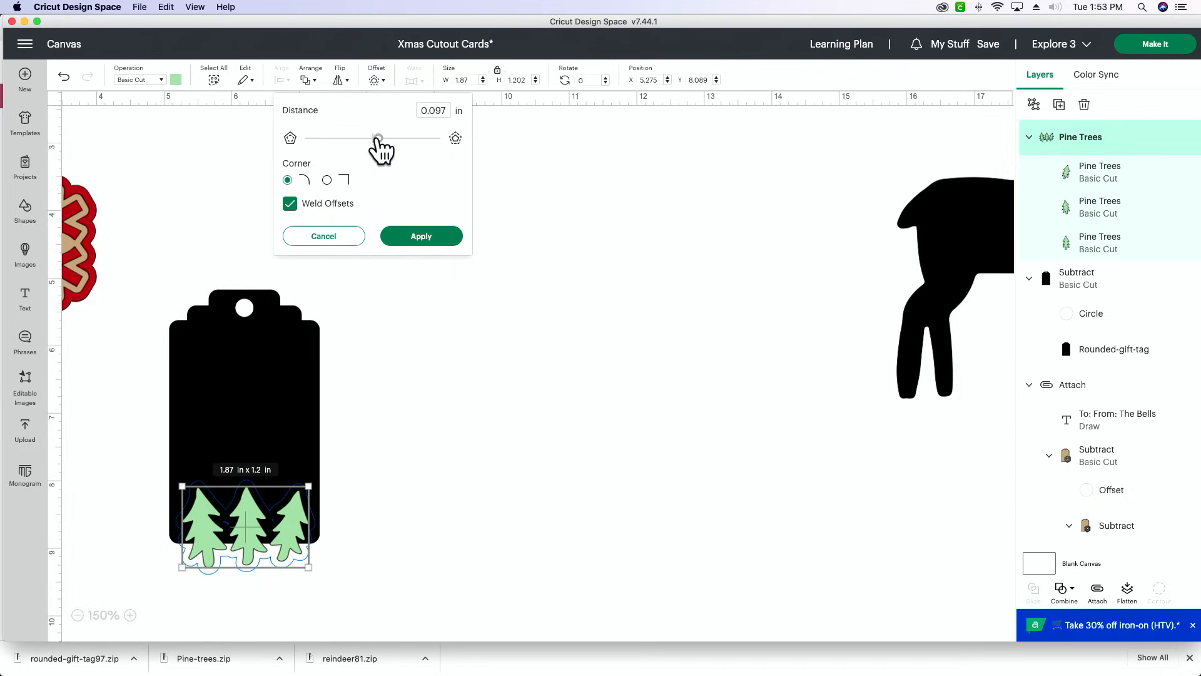
left_click(441, 236)
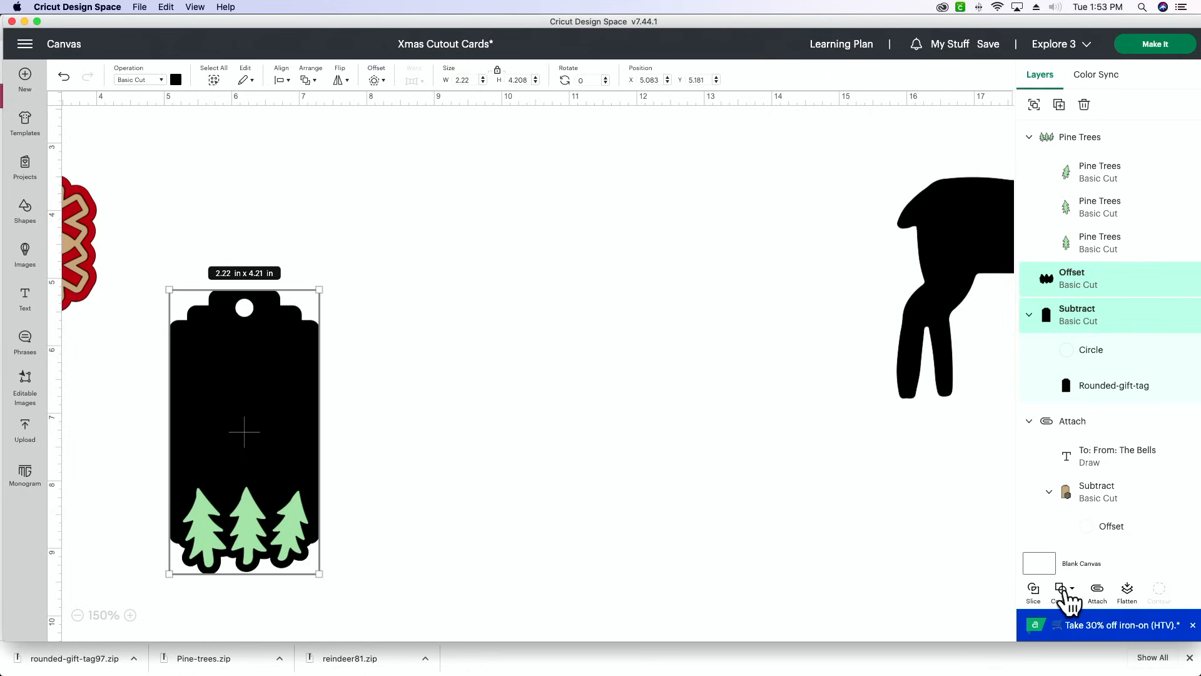
- Weld the pine tree offset to the gift tag and send the welded shape to the back
left_click(1066, 591)
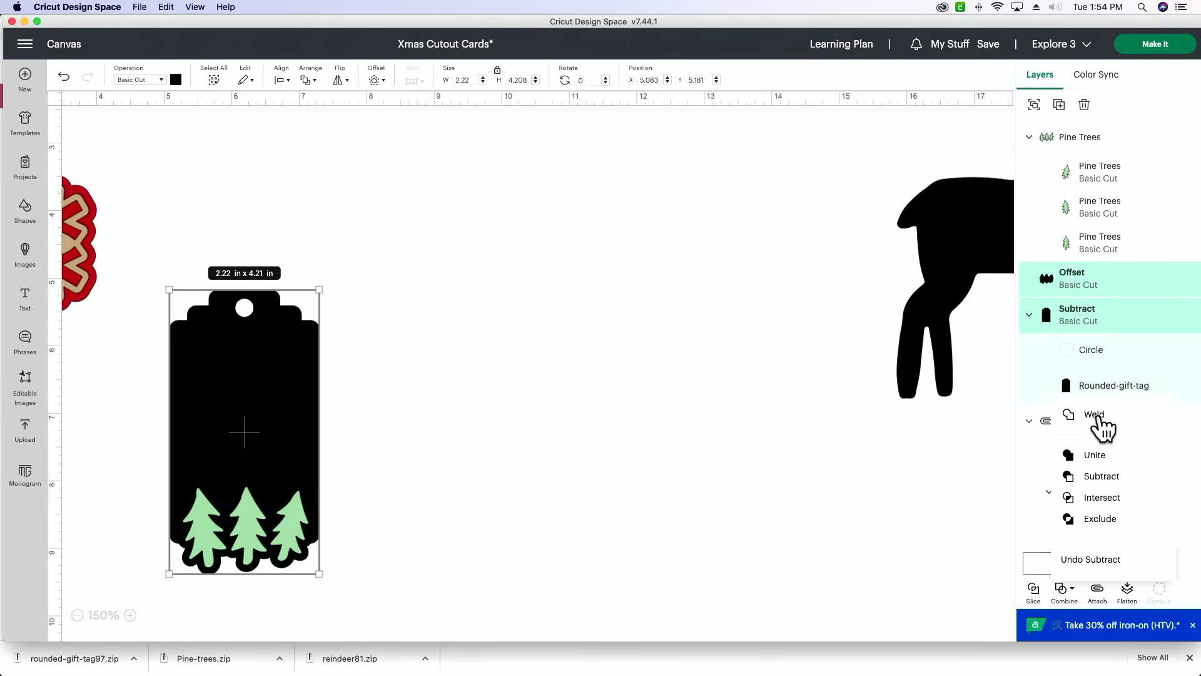
left_click(1100, 418)
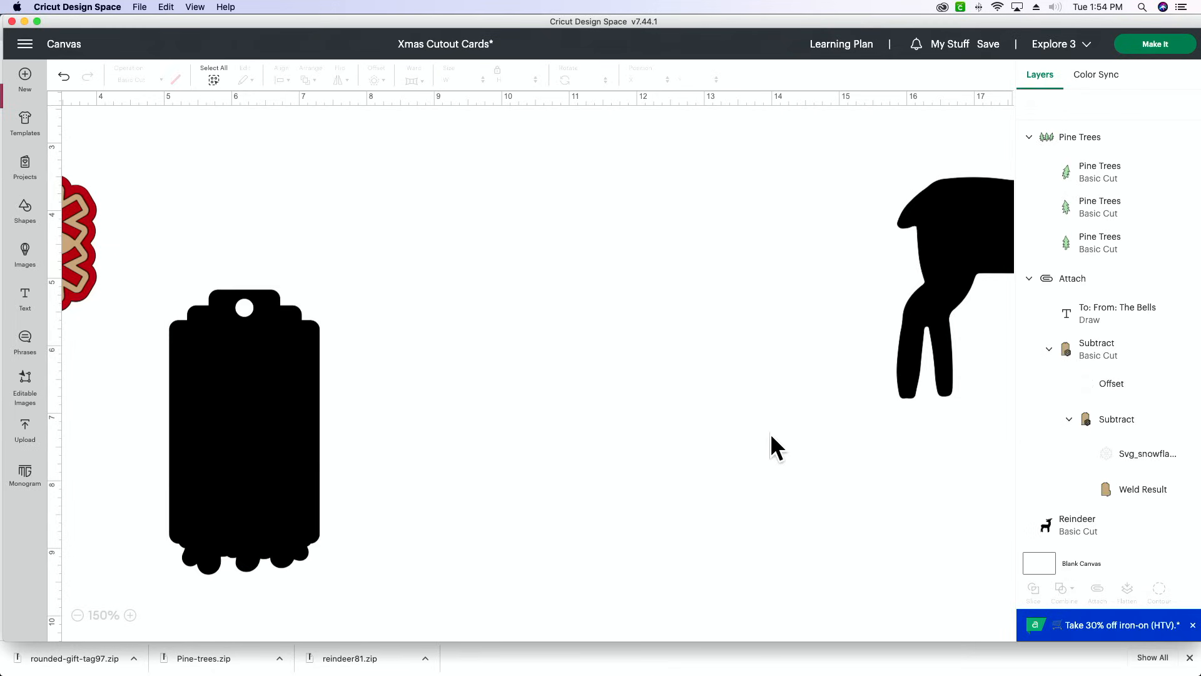
left_click(257, 388)
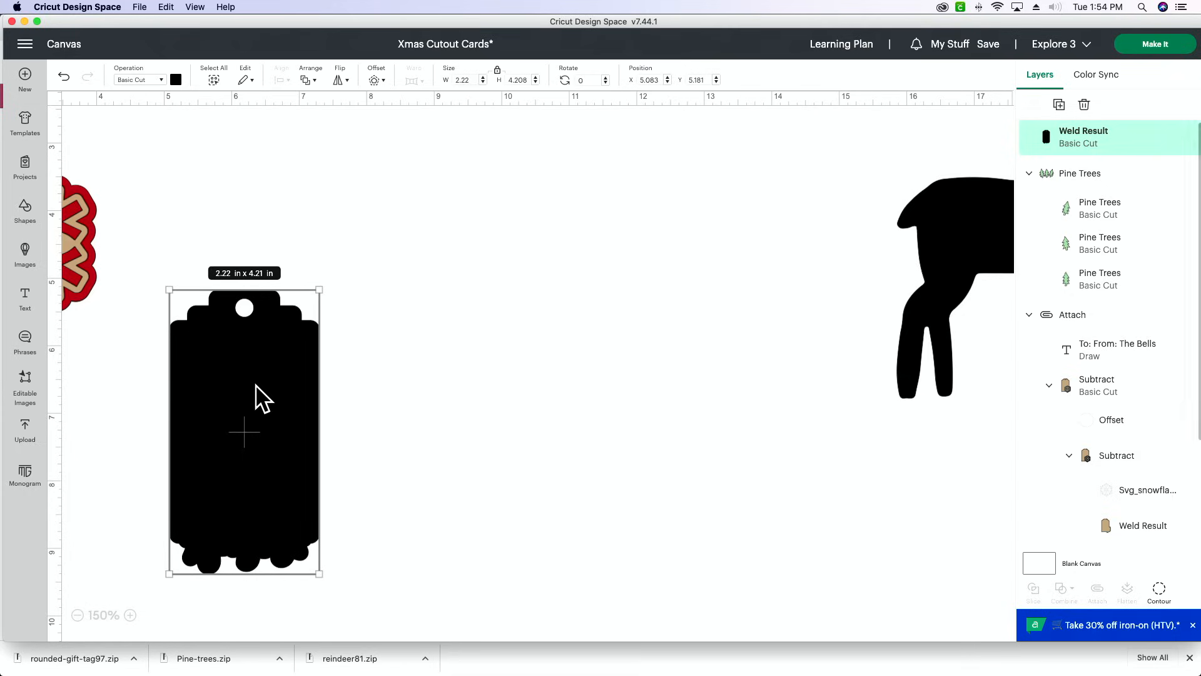
right_click(261, 398)
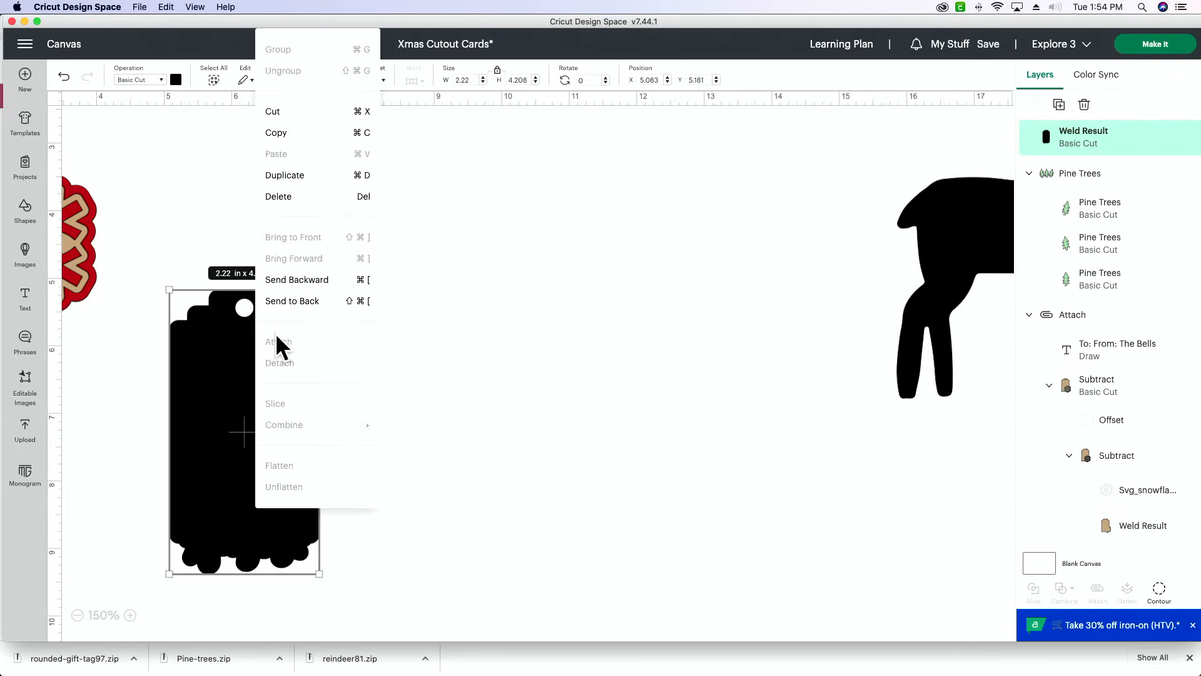
left_click(292, 303)
left_click(475, 362)
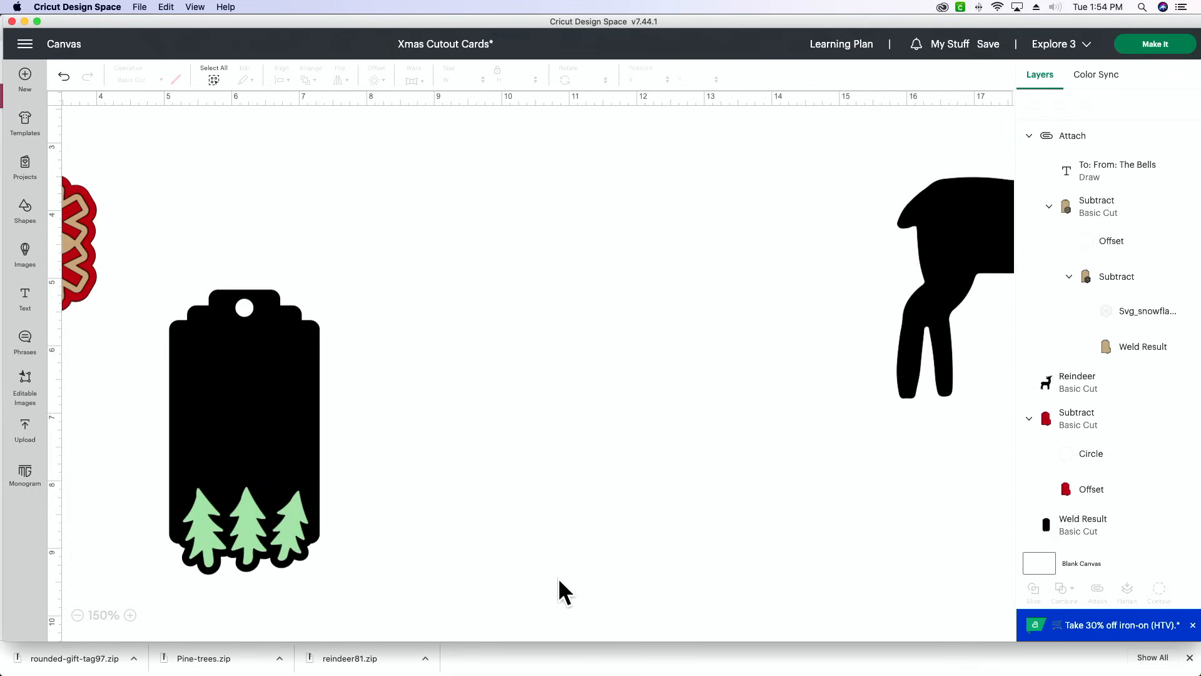
- Subtract the three pine trees from the welded gift tag to make a tree-shaped cutout along its bottom
scroll(438, 598, "right", 1)
left_click_drag(404, 588, 151, 438)
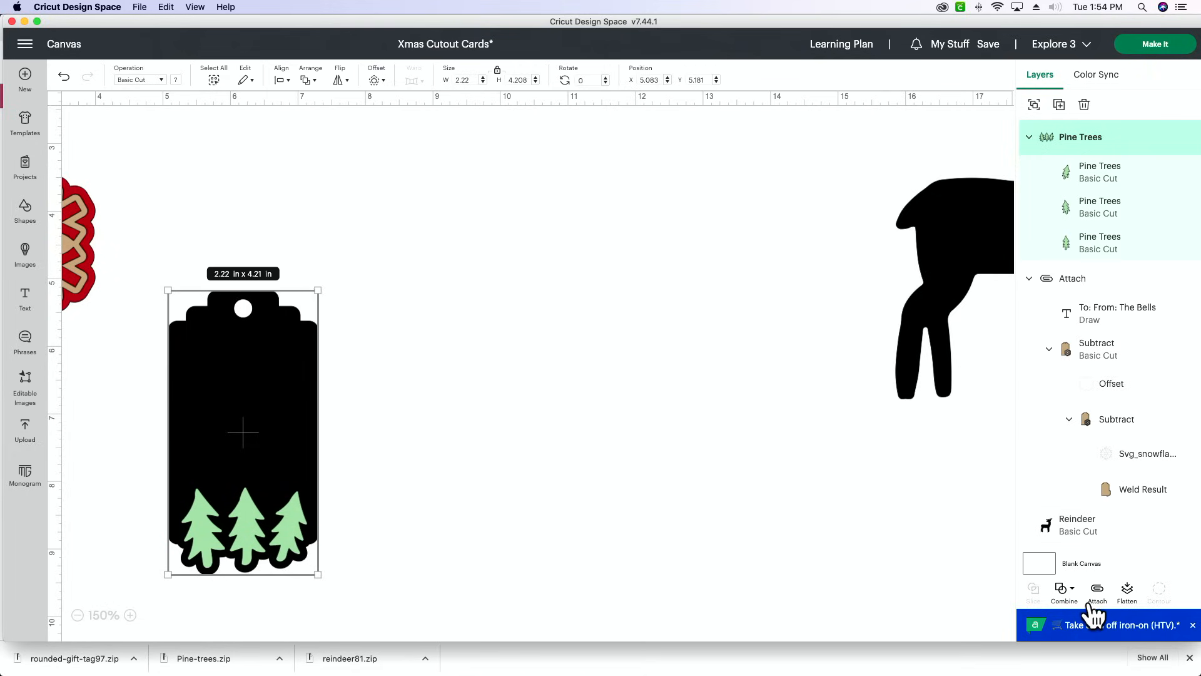
left_click(1069, 592)
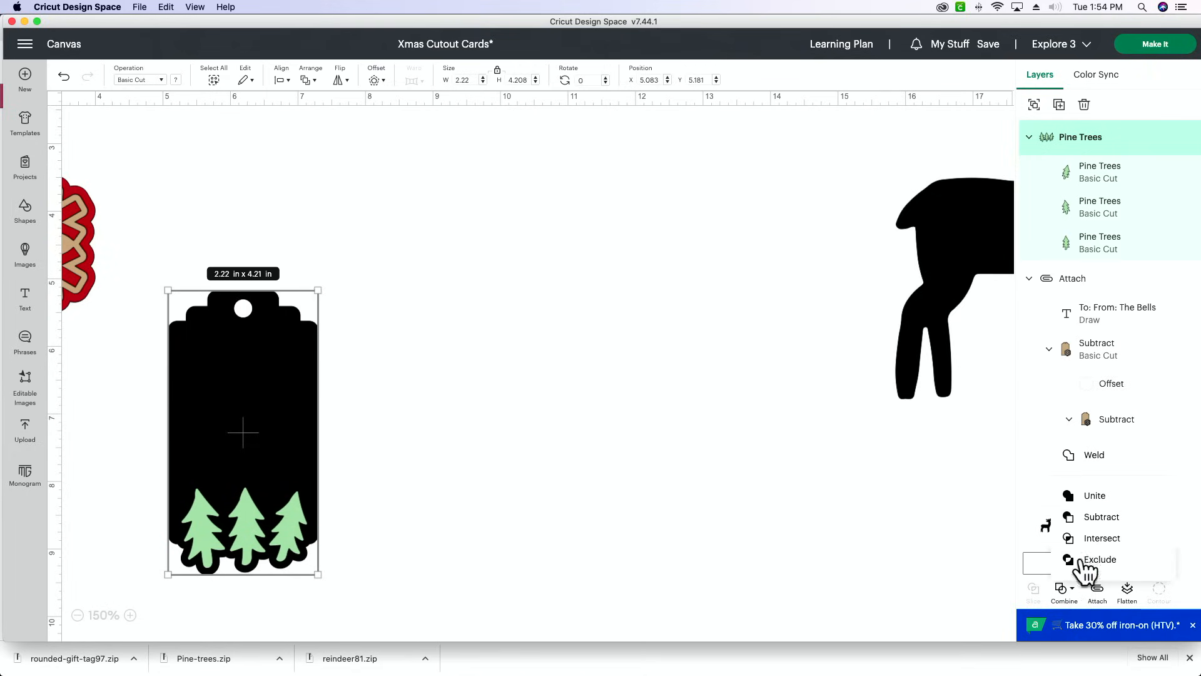
left_click(1082, 519)
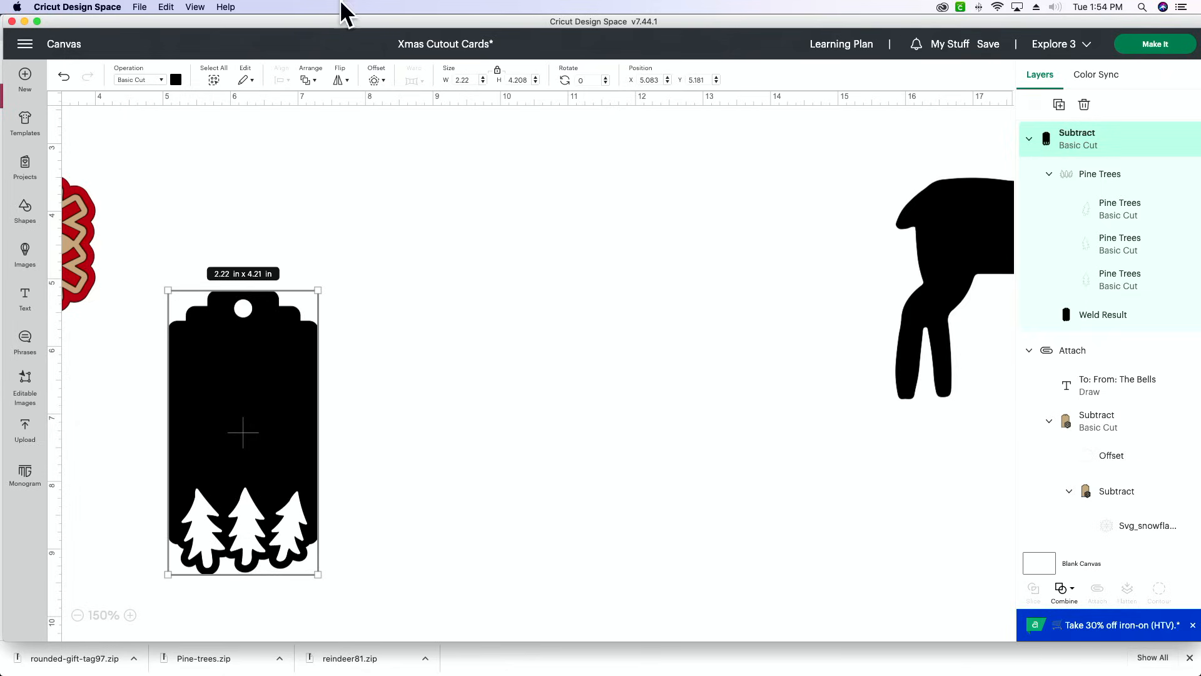
- Create a 0.097 in offset with rounded corners around the pine tree gift tag
left_click(488, 303)
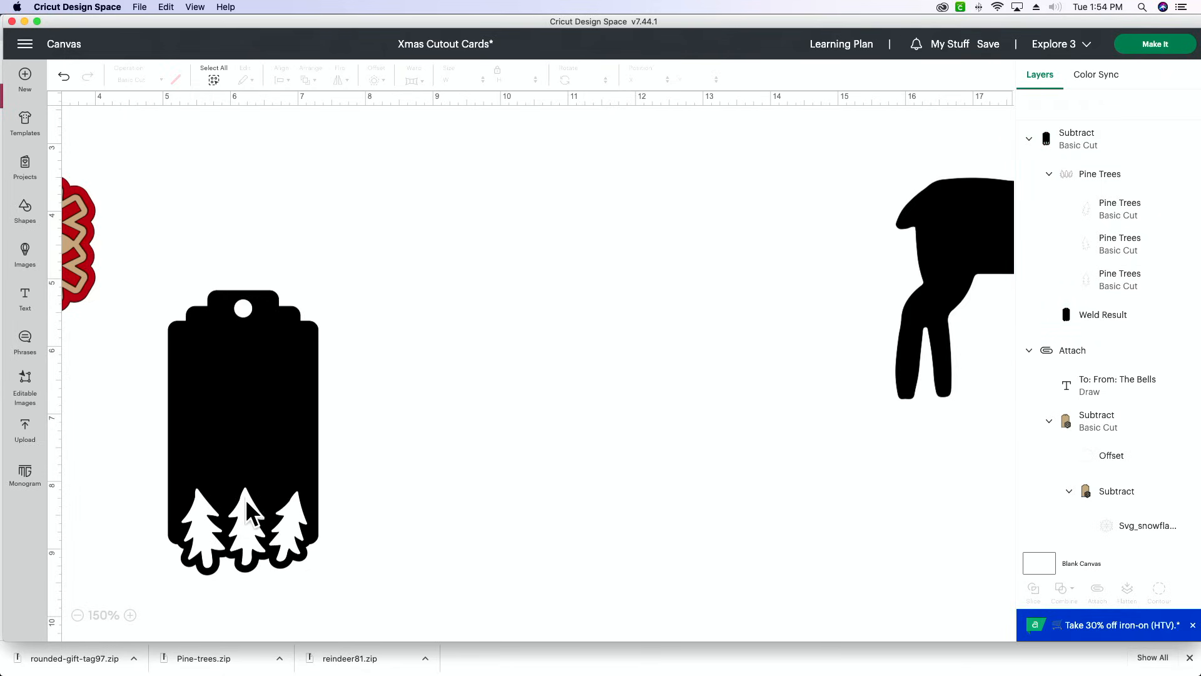
scroll(247, 503, "left", 1)
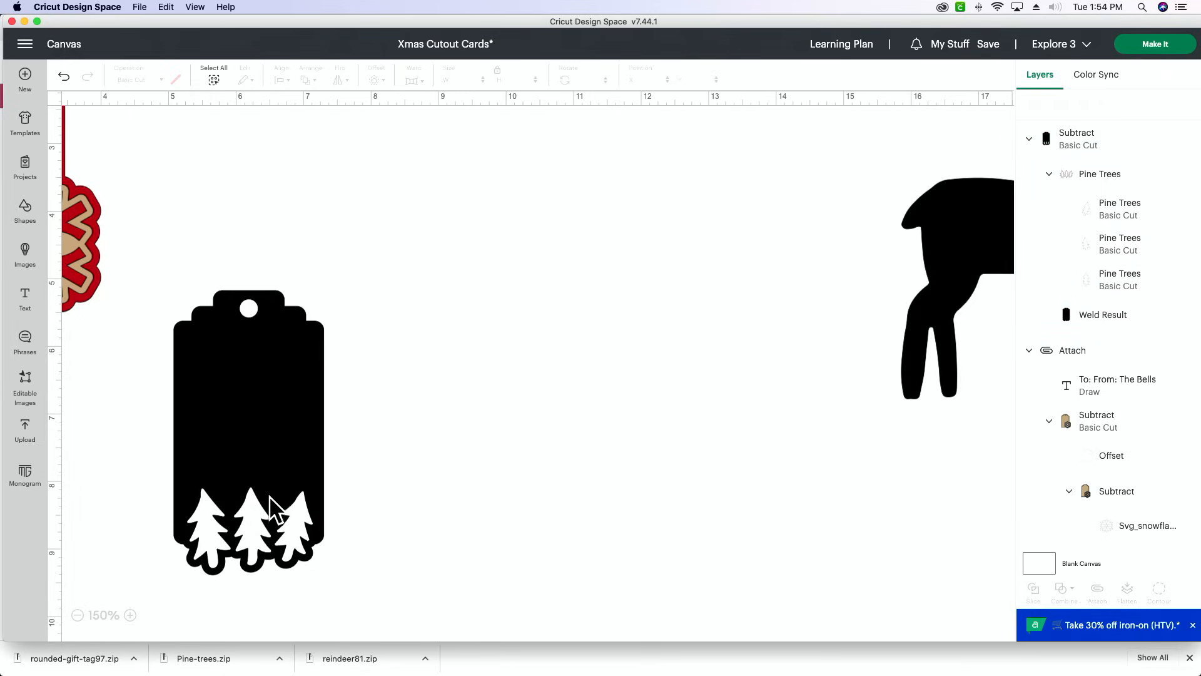
left_click(256, 425)
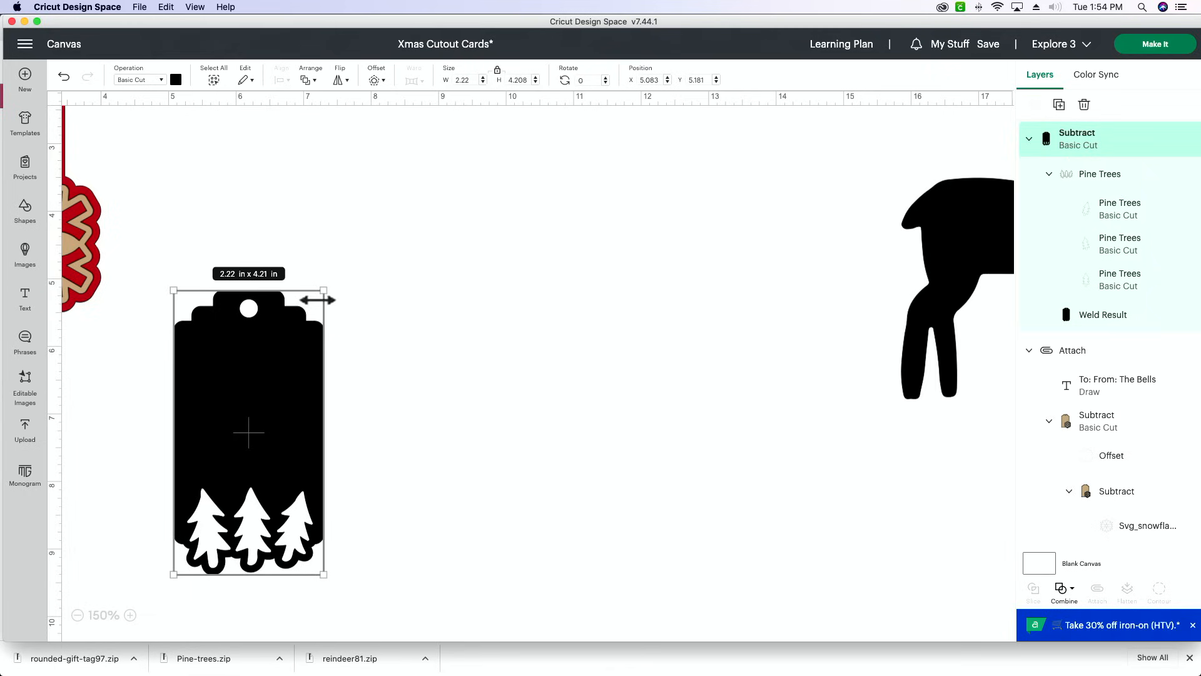
left_click(378, 81)
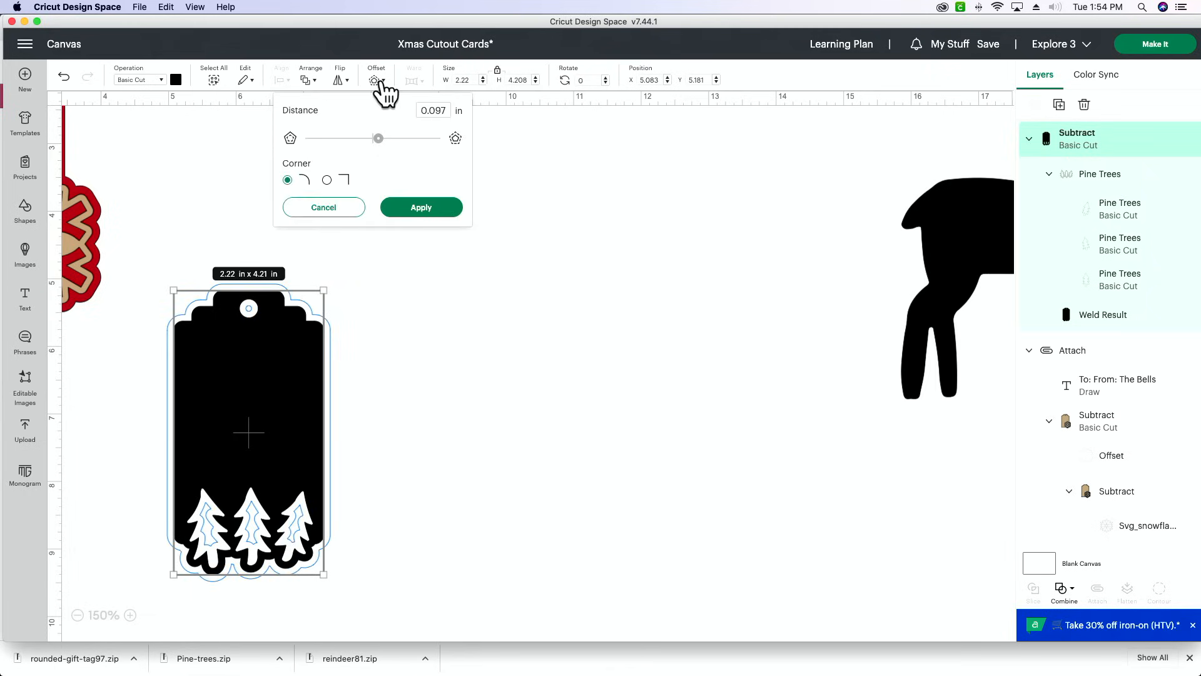
left_click(421, 208)
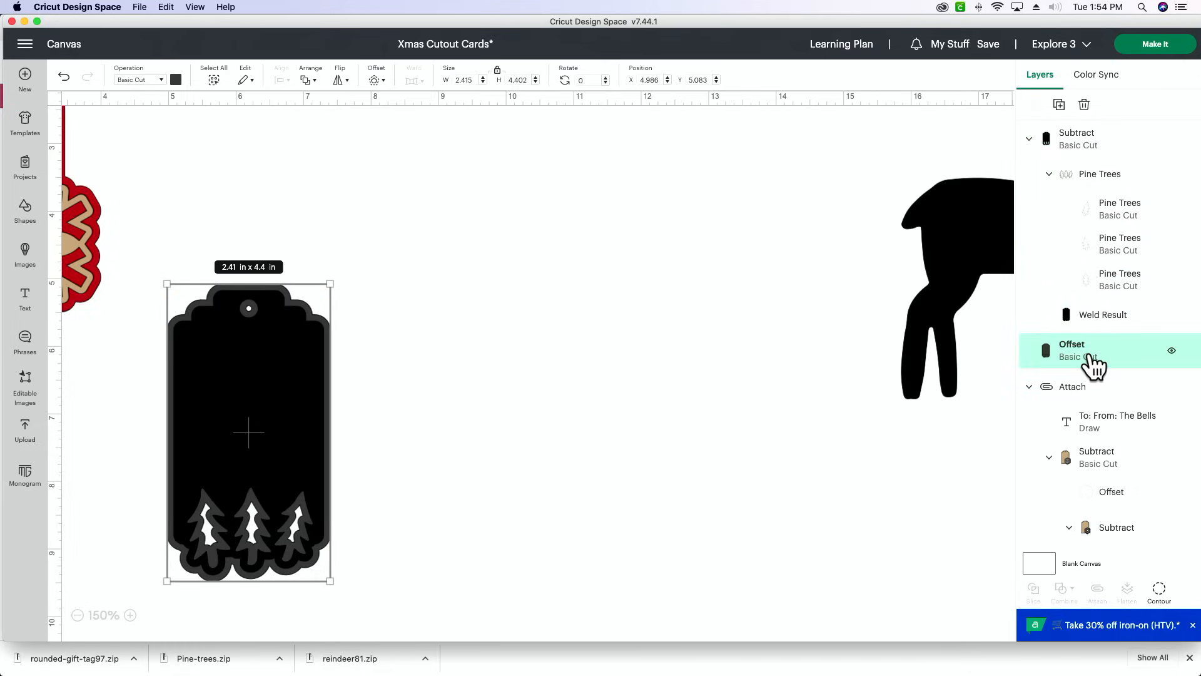
left_click(536, 272)
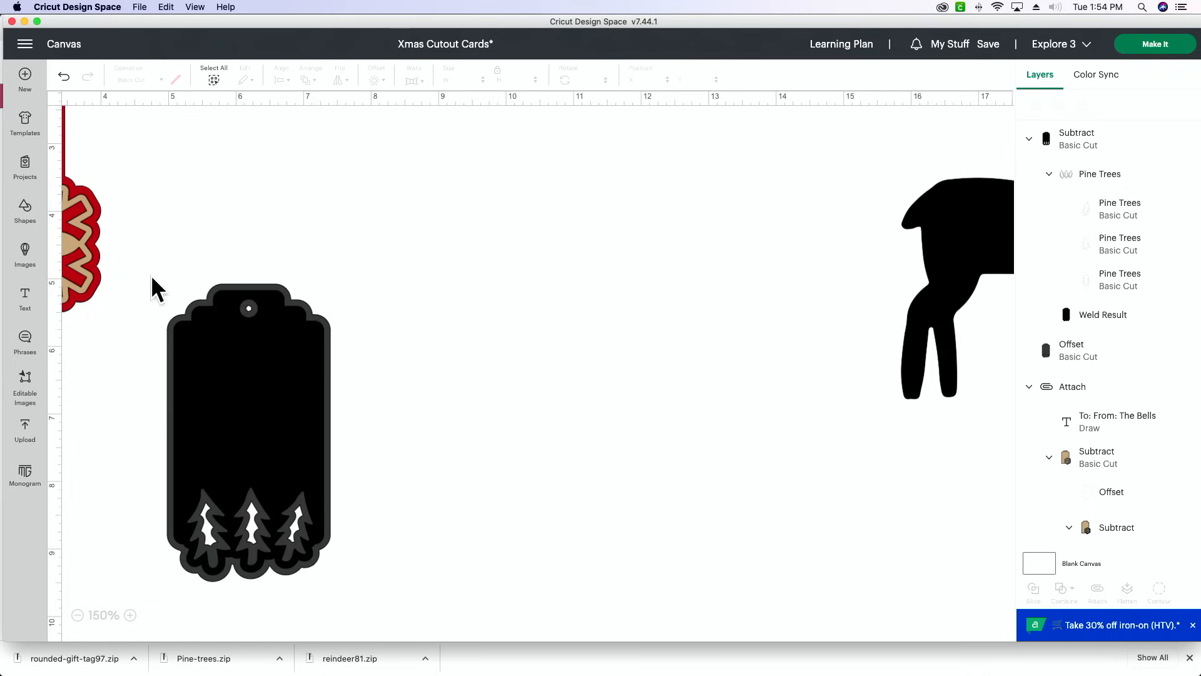
- Hide the three tree-shaped contours in the gift tag's offset so the backing is solid behind the trees
left_click(272, 287)
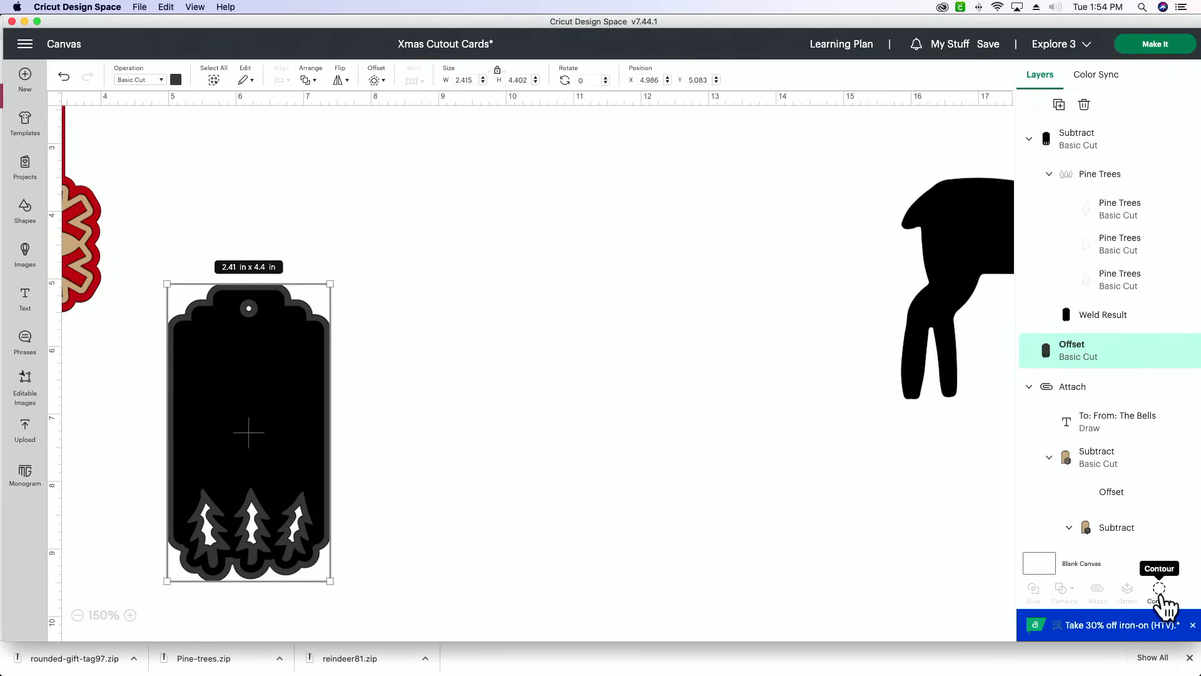
left_click(1160, 591)
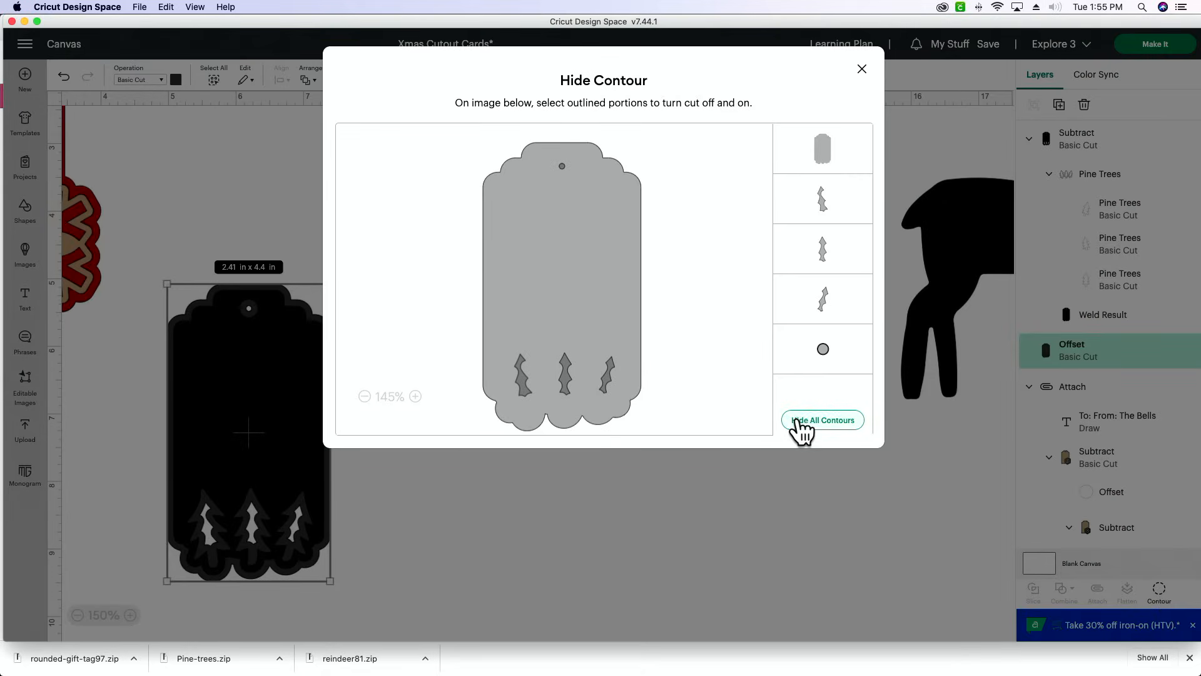
left_click(846, 209)
left_click(838, 258)
left_click(843, 306)
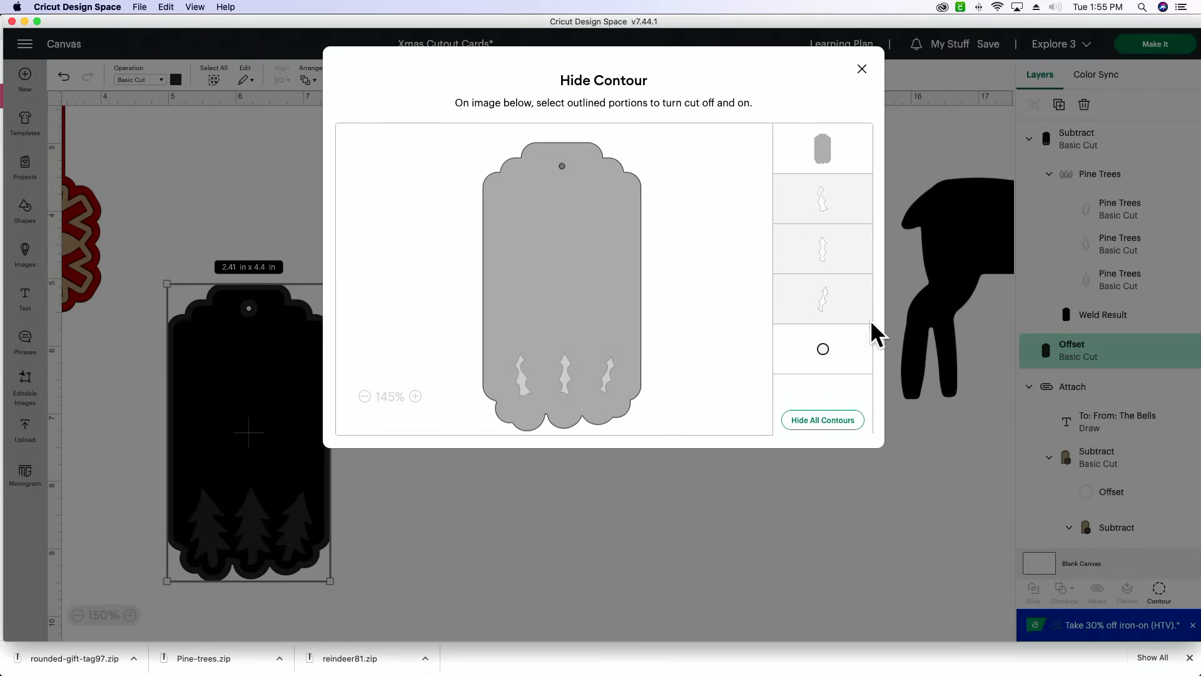
left_click(862, 69)
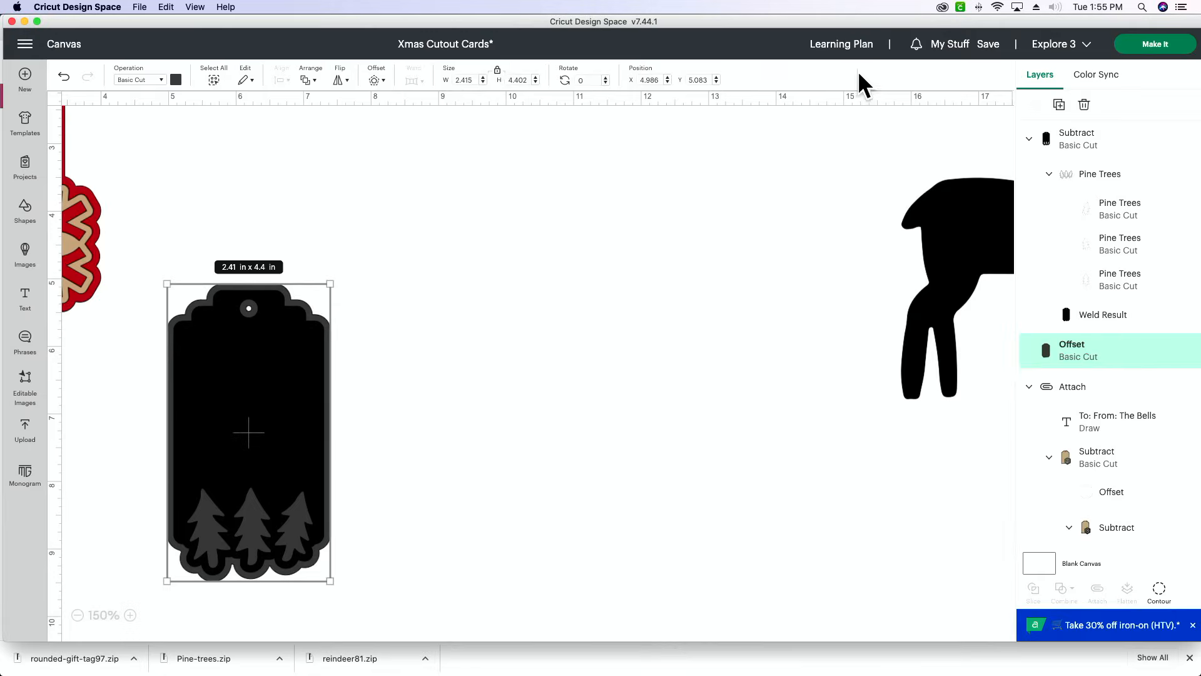
- Colour the gift tag's offset backing with the project's dark red material colour
left_click(176, 80)
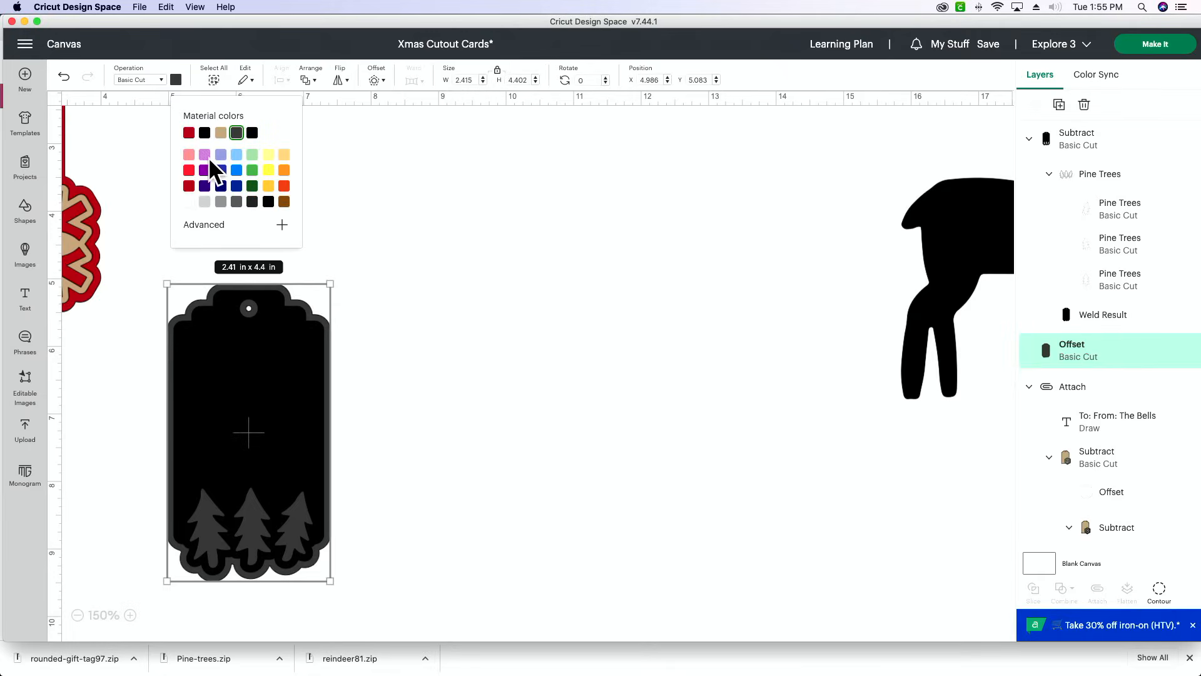
left_click(189, 133)
left_click(403, 206)
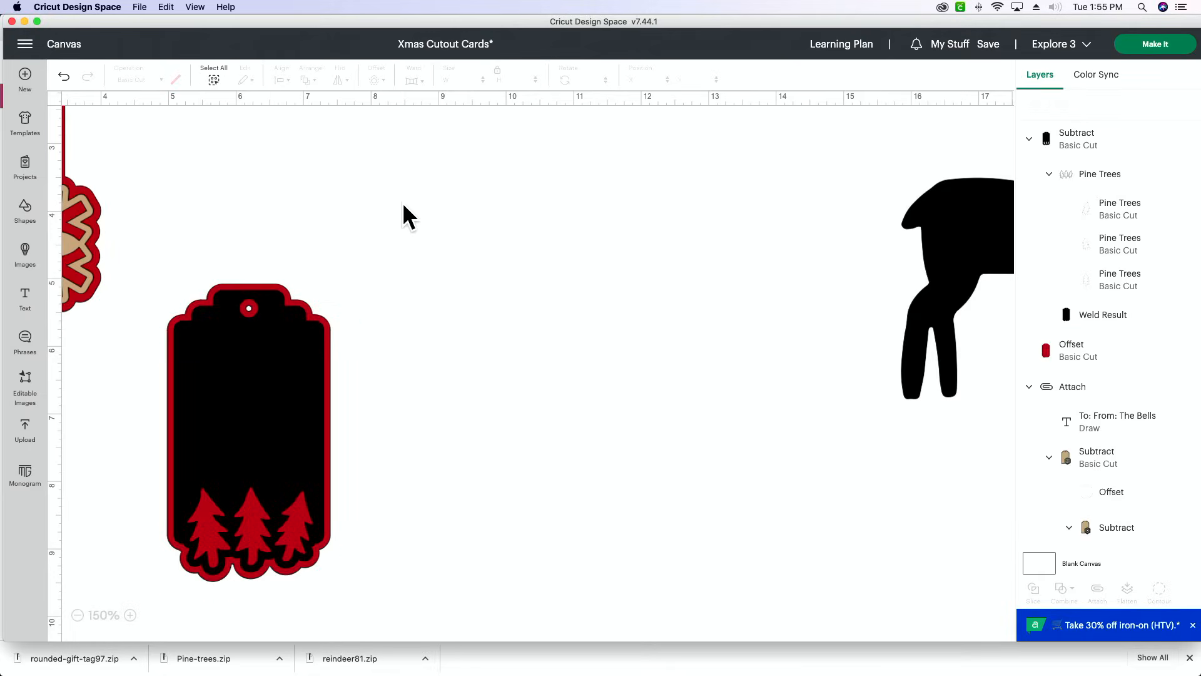
- Add a circle about 0.2 in wide and place it over the tag's hanging hole
left_click(130, 616)
left_click(130, 616)
scroll(204, 409, "left", 5)
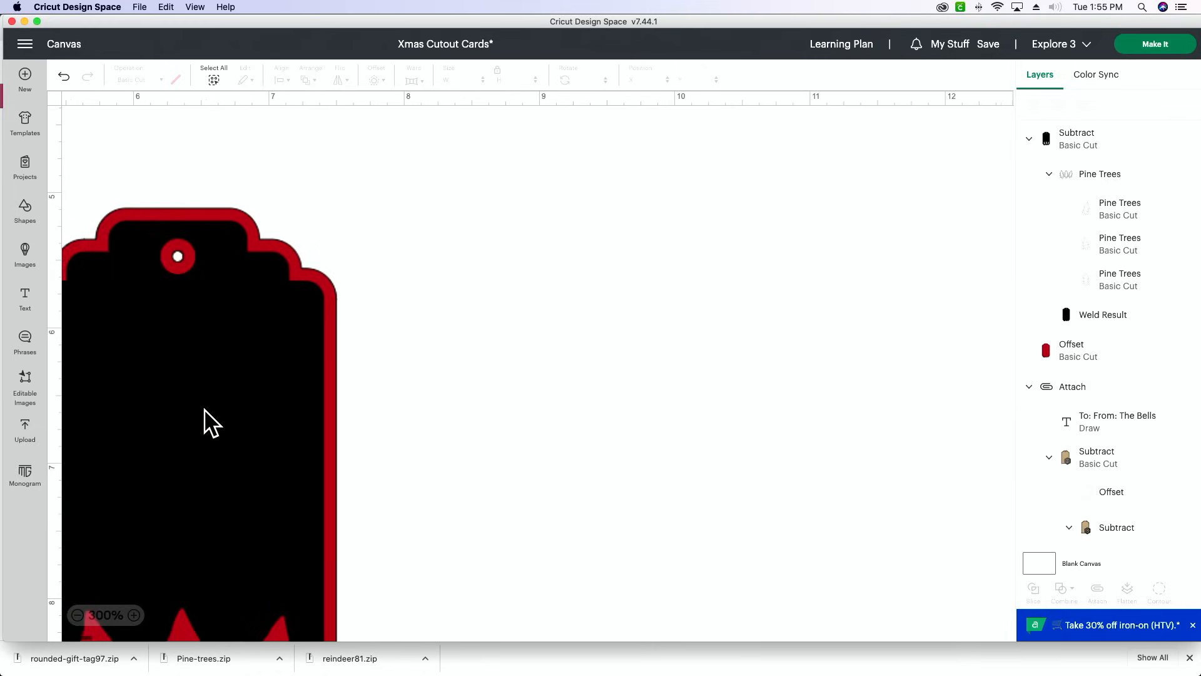
scroll(205, 410, "left", 4)
left_click(133, 615)
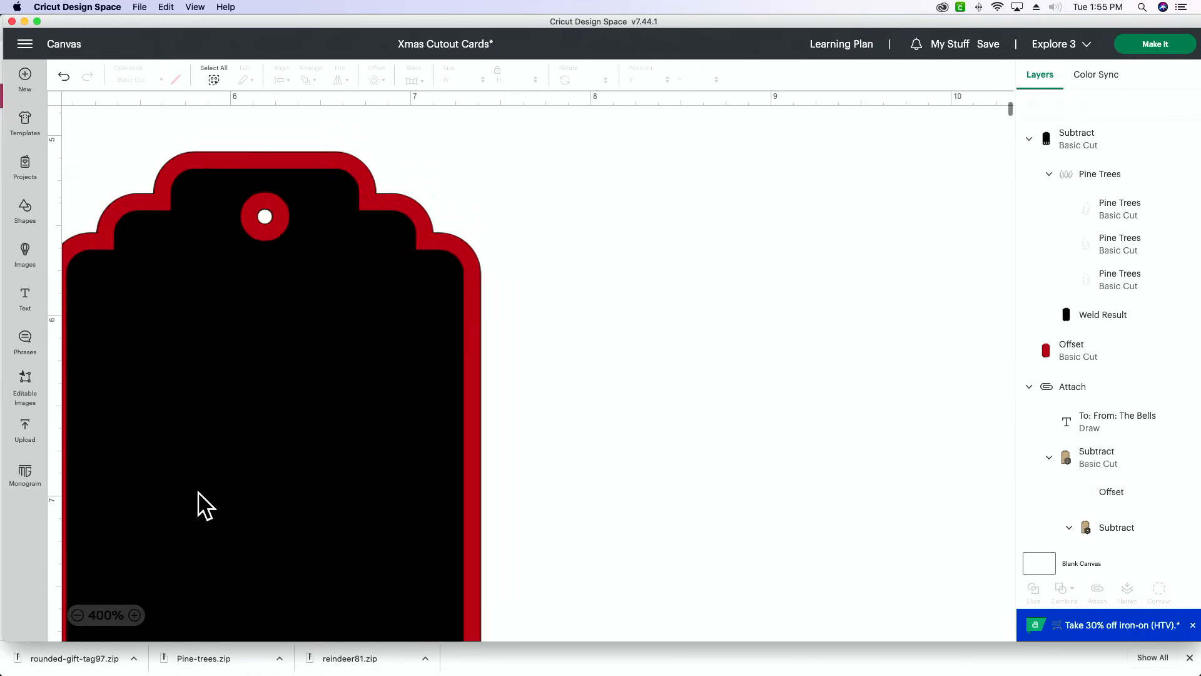
left_click(24, 214)
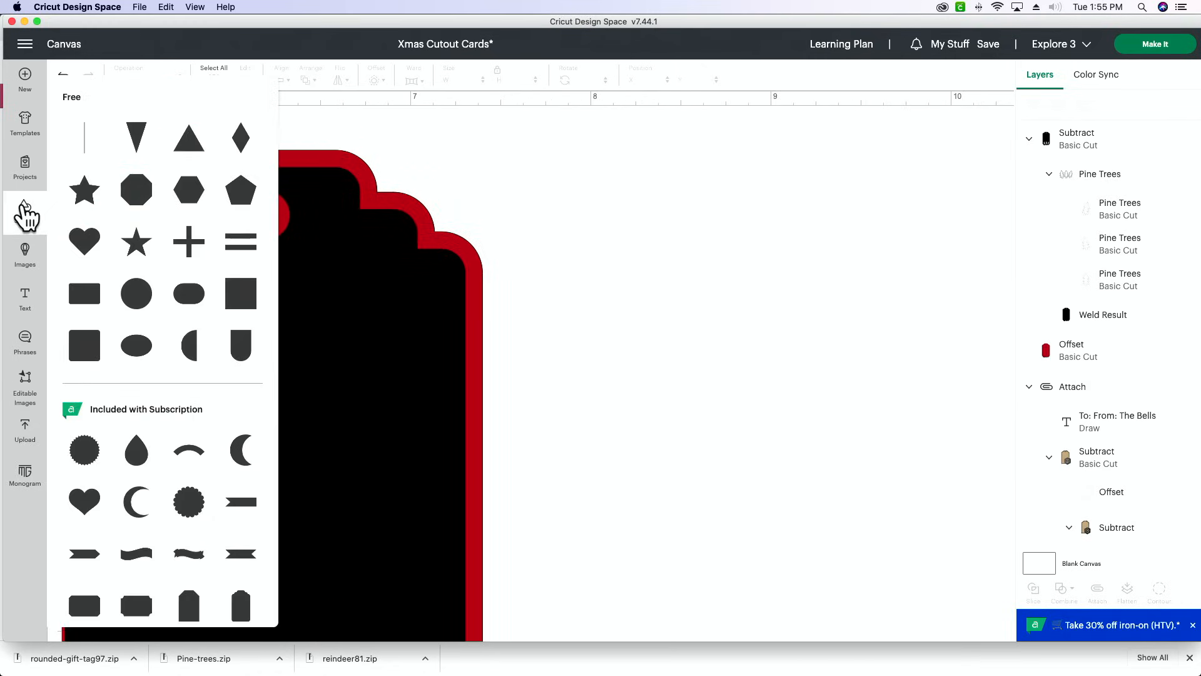
left_click(133, 289)
left_click_drag(485, 533, 261, 220)
left_click(523, 260)
left_click(546, 244)
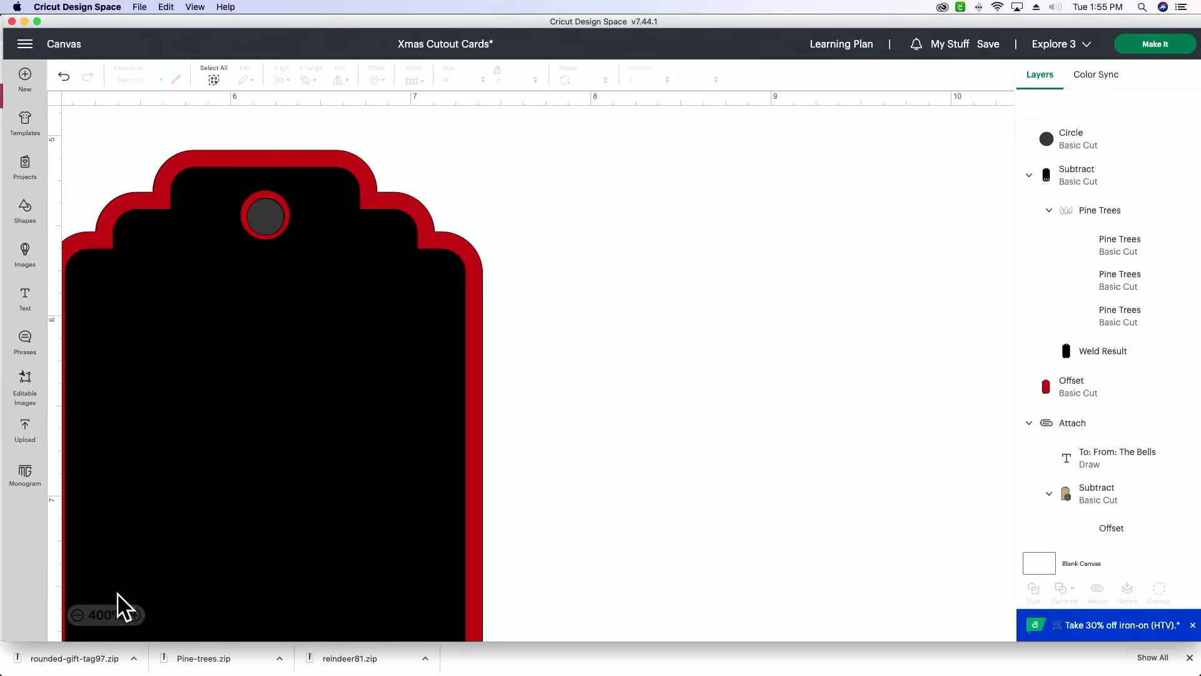
- Fine-tune the small circle's position so it sits centred in the tag's hanging hole
left_click(134, 615)
left_click_drag(213, 178, 195, 160)
left_click(643, 192)
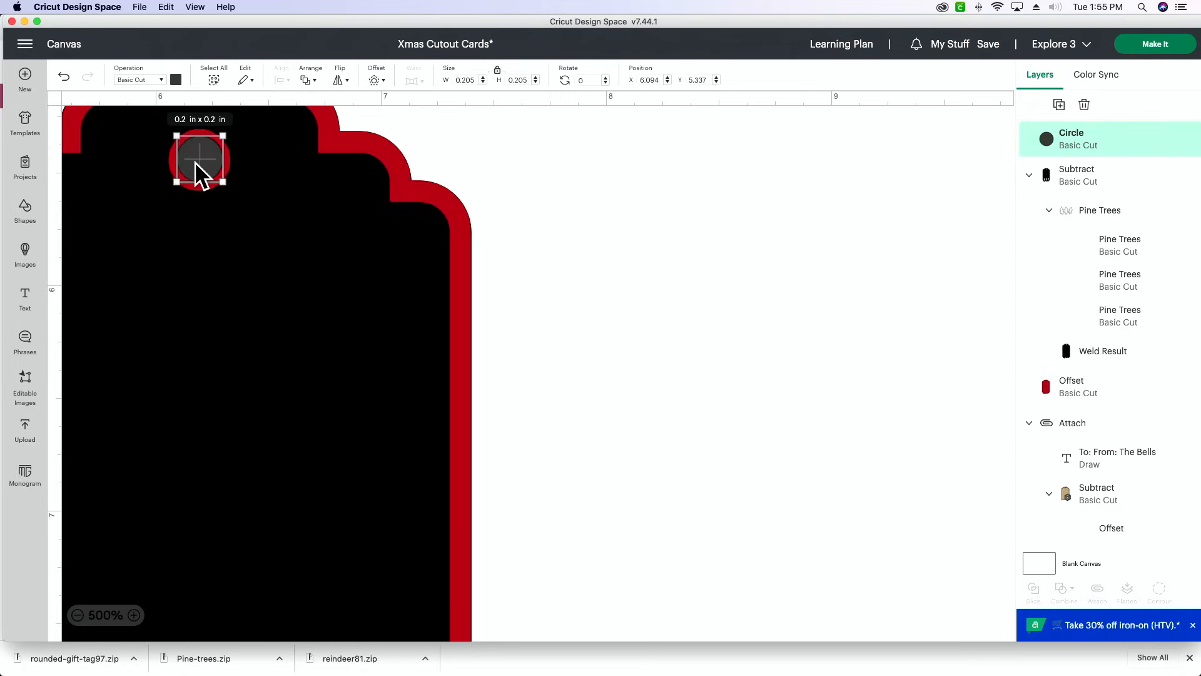
left_click(554, 187)
left_click_drag(199, 170, 197, 163)
left_click(659, 190)
left_click(199, 170)
left_click_drag(194, 162, 195, 156)
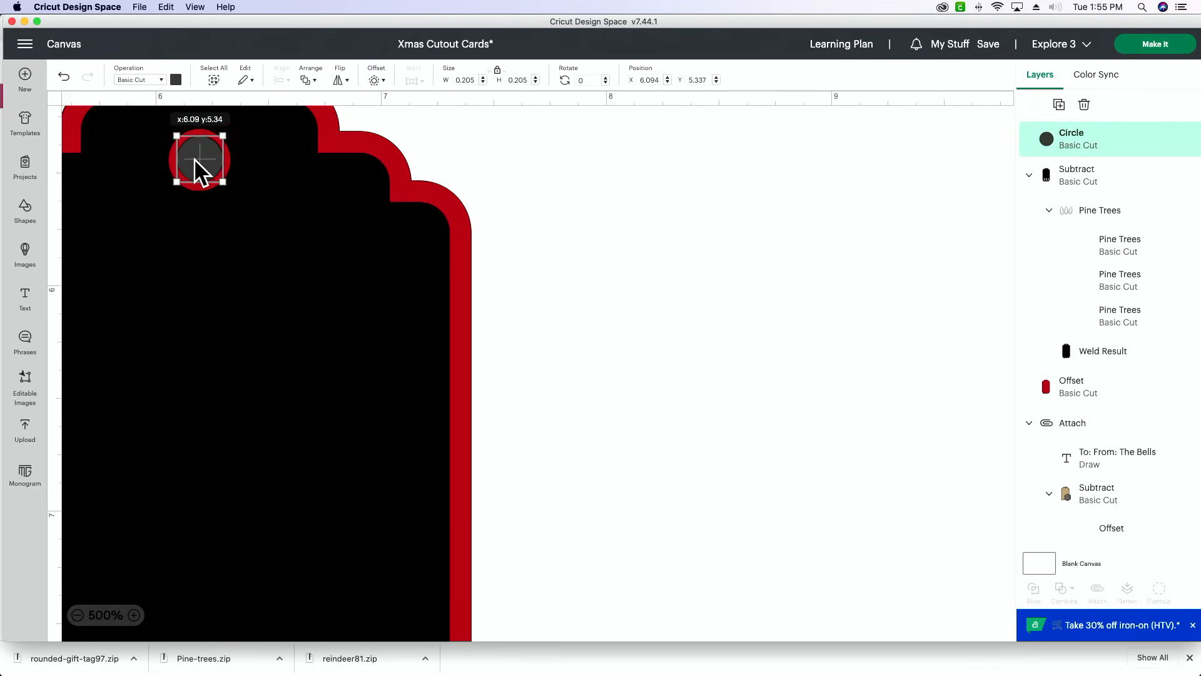
left_click(662, 219)
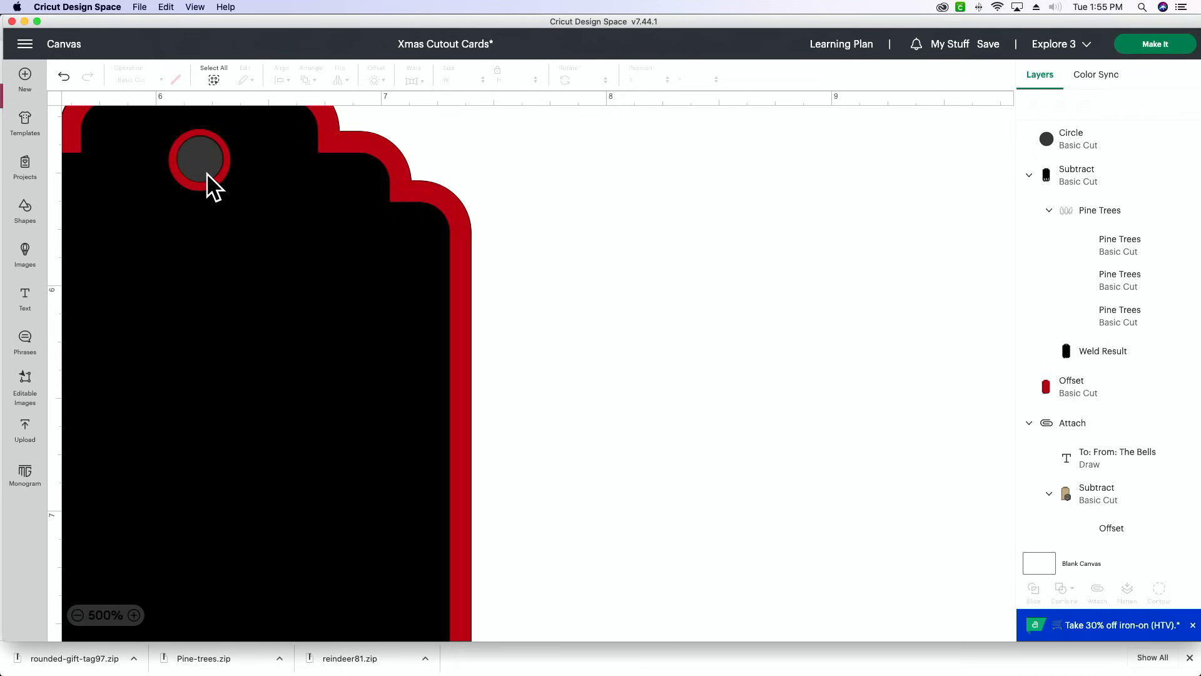
- Subtract the circle from the red backing to cut its hanging hole, and send the backing to the back
scroll(207, 183, "left", 3)
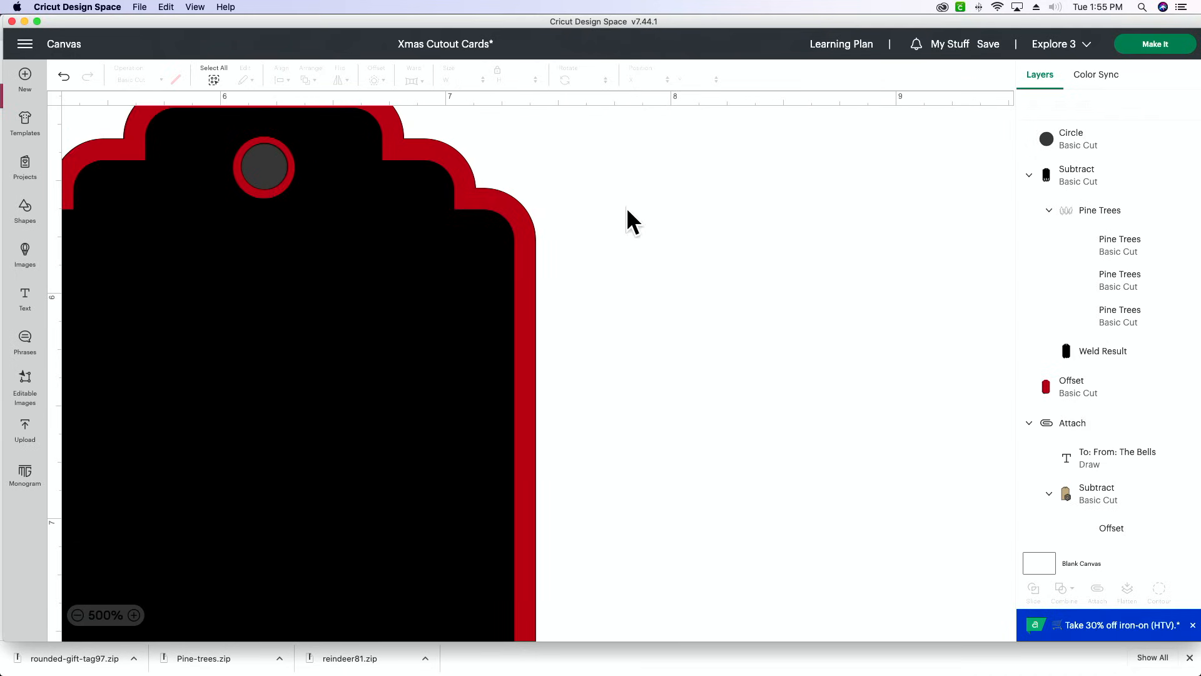
left_click(268, 186)
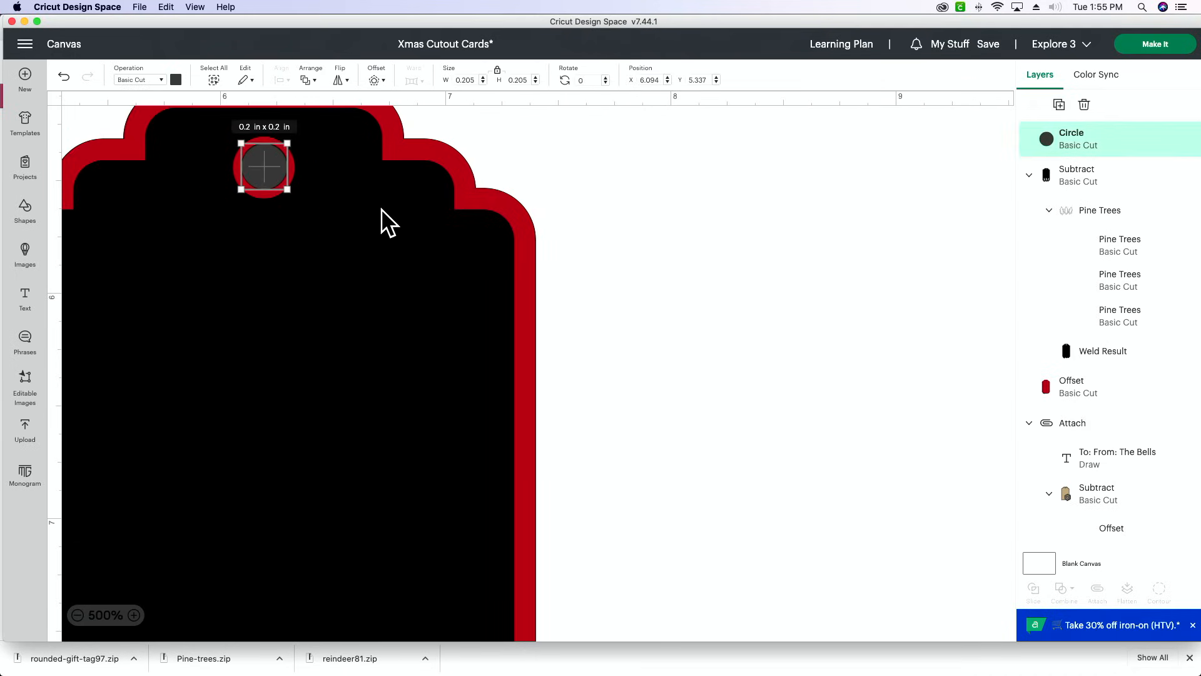
left_click(526, 257, "shift")
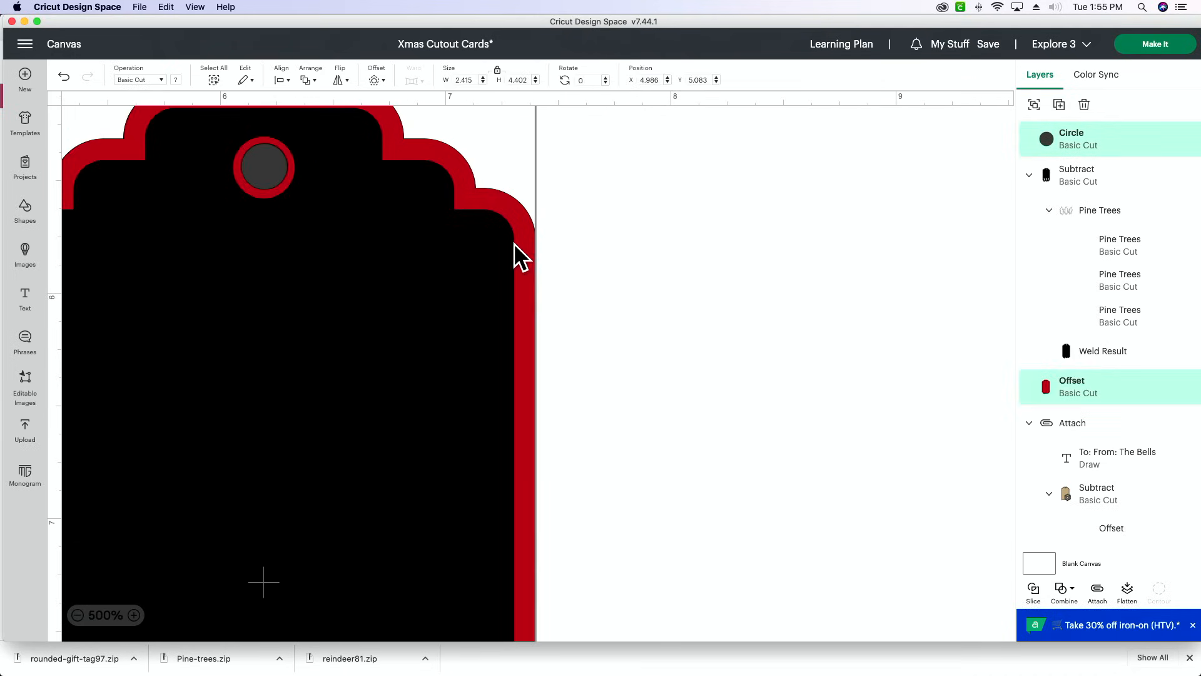
left_click(1062, 589)
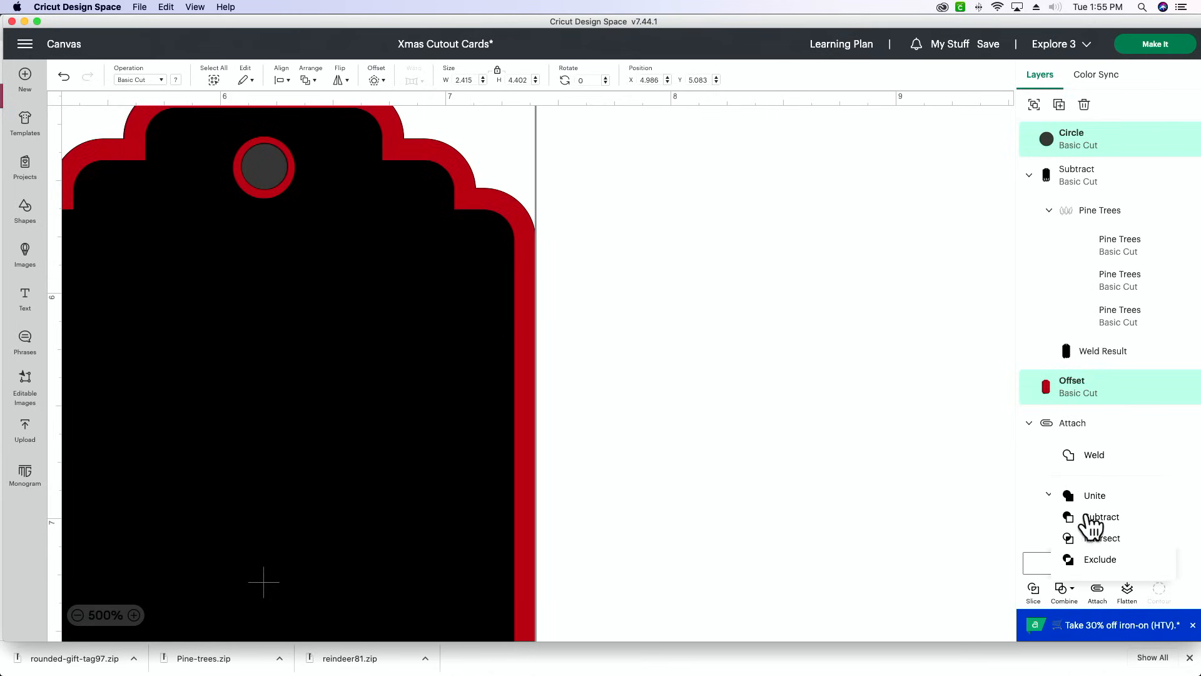
left_click(1092, 517)
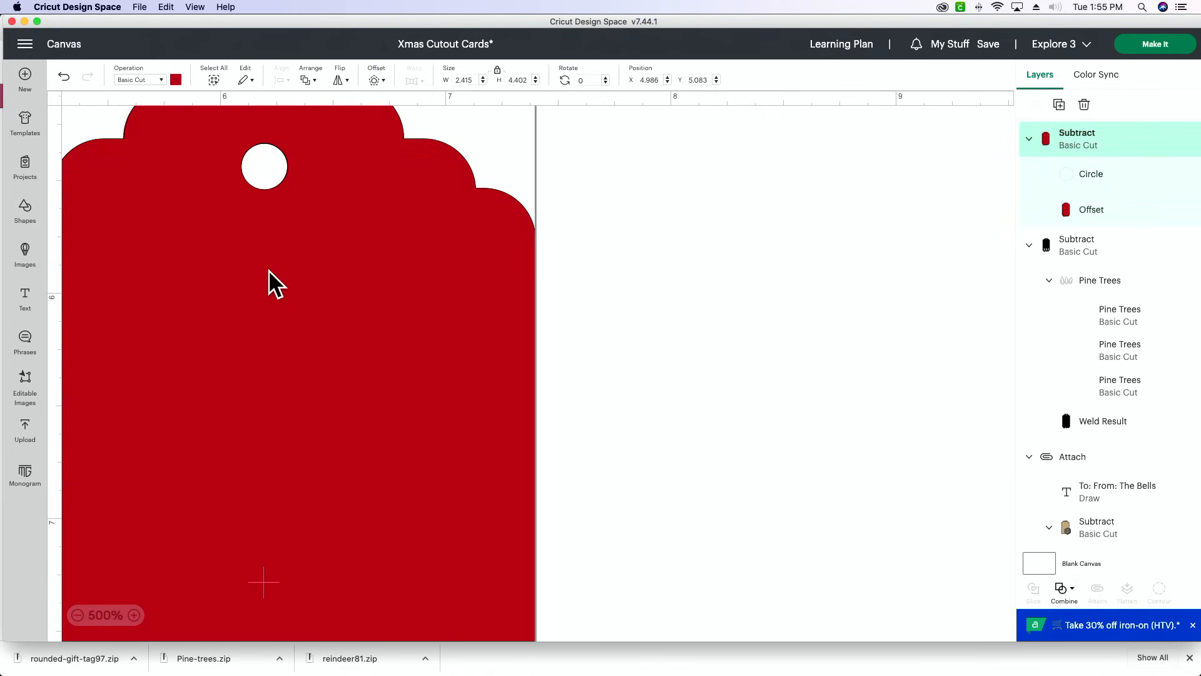
left_click(77, 615)
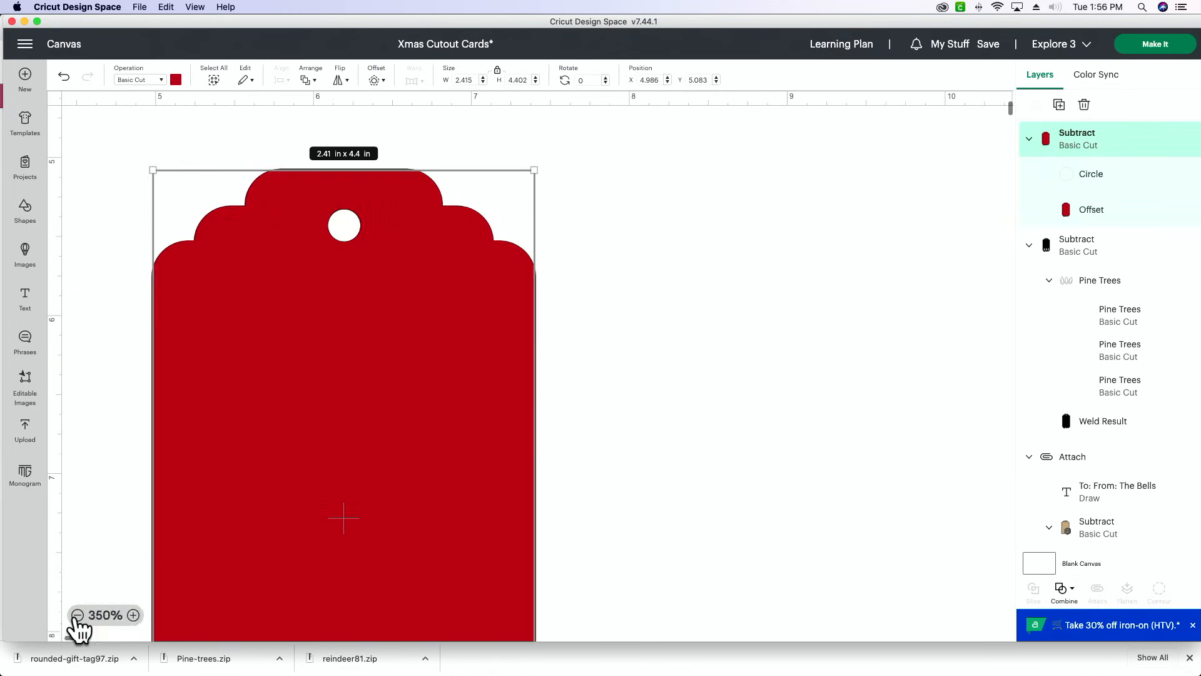
right_click(292, 373)
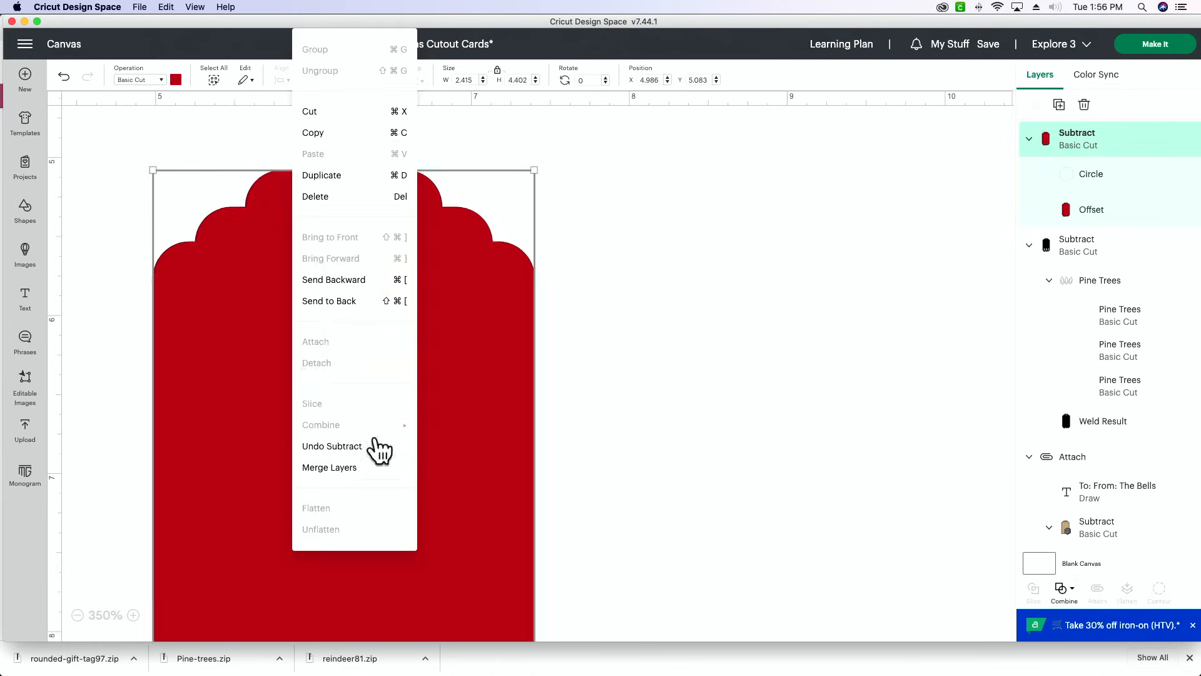
left_click(329, 301)
left_click(816, 341)
- Recolour the black pine tree tag with the project's tan material colour
left_click(258, 579)
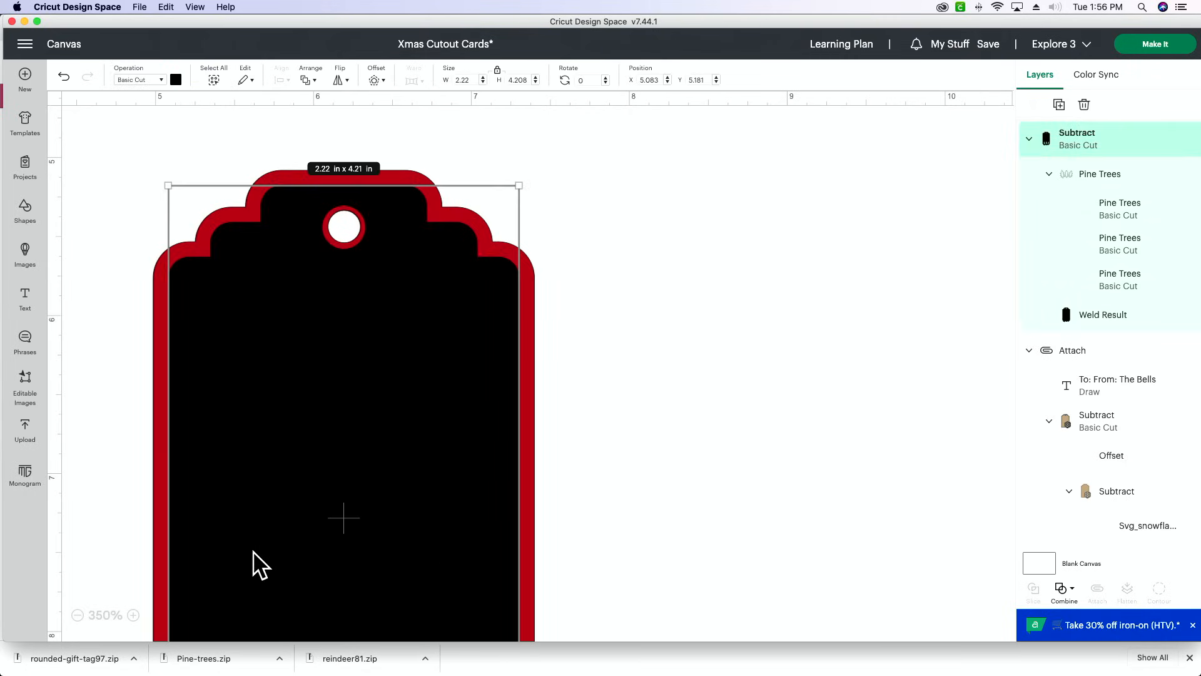
left_click(175, 79)
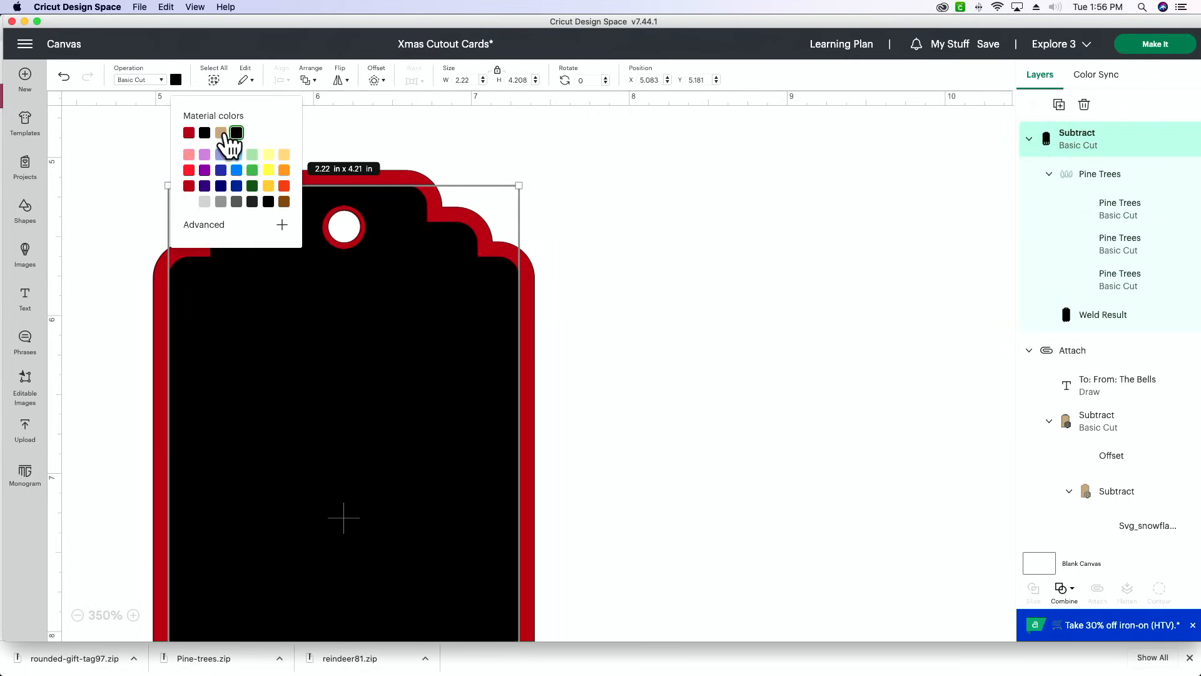
left_click(220, 132)
left_click(903, 269)
left_click(77, 615)
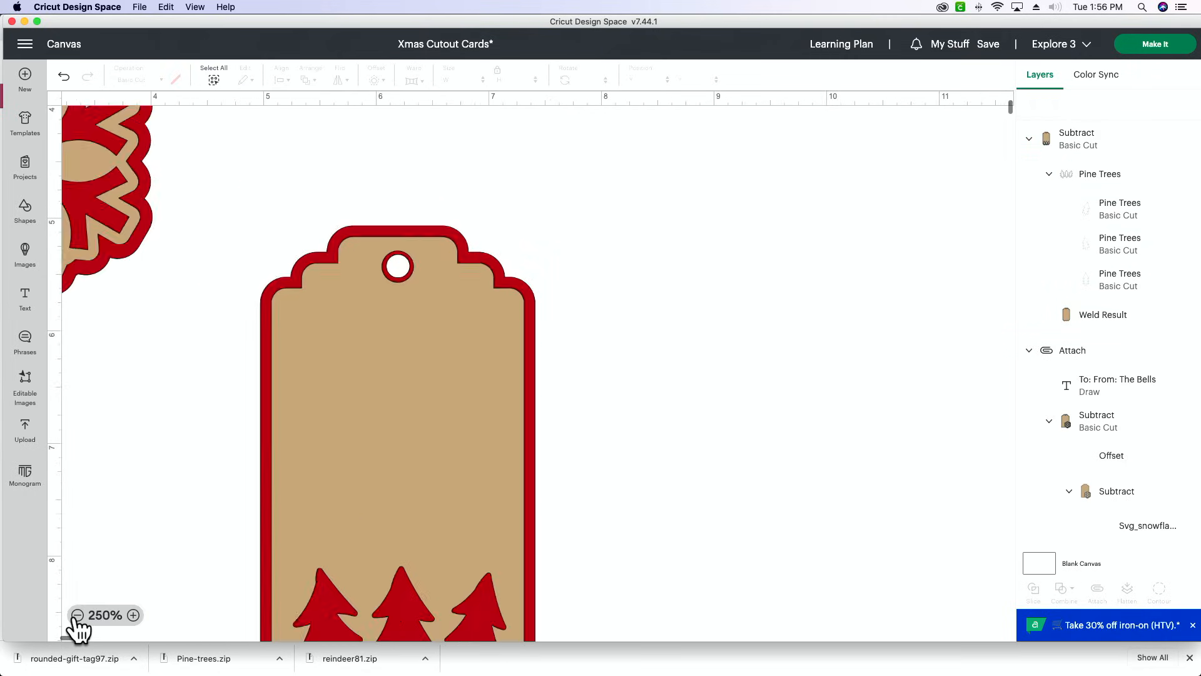
left_click(77, 616)
- Add the two-line text "Merry Chitmas" and move it up beside the pine tree tag
scroll(286, 475, "down", 2)
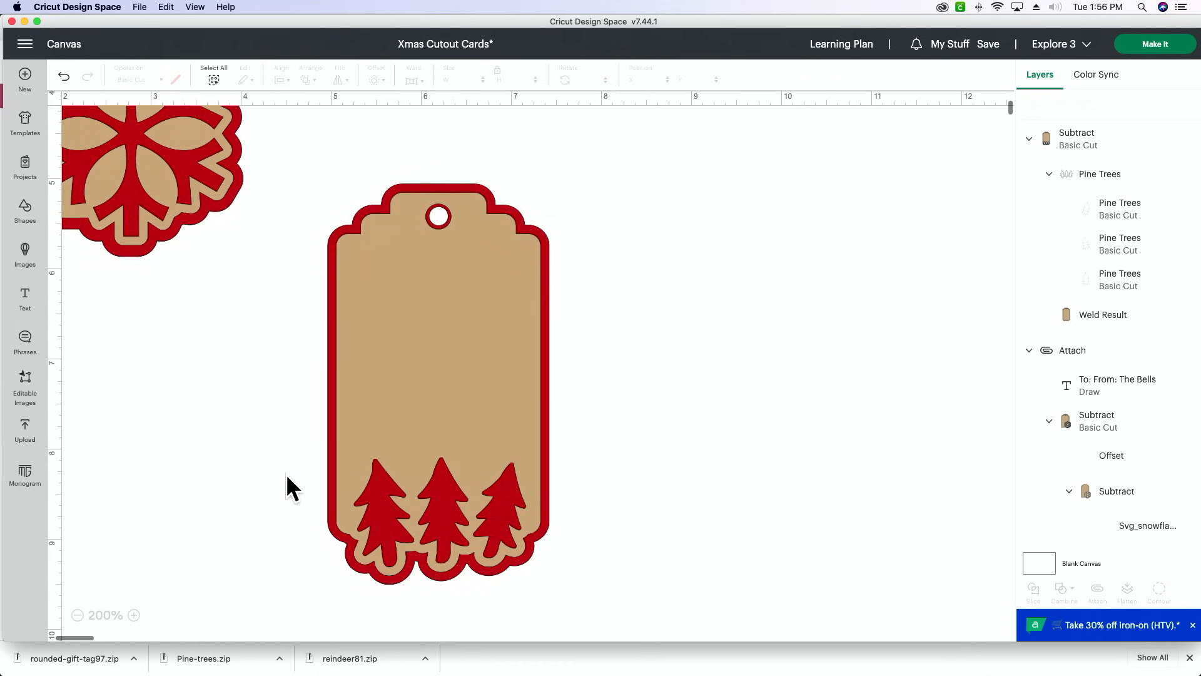
scroll(287, 474, "up", 5)
scroll(287, 474, "left", 5)
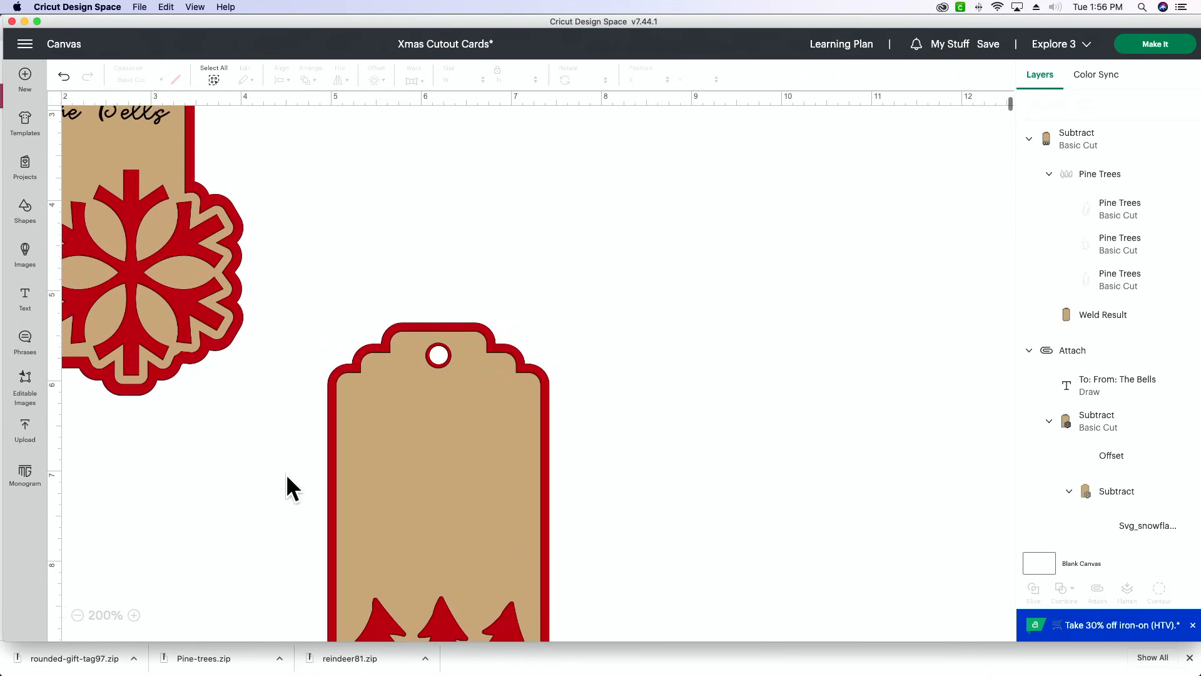
scroll(284, 479, "down", 5)
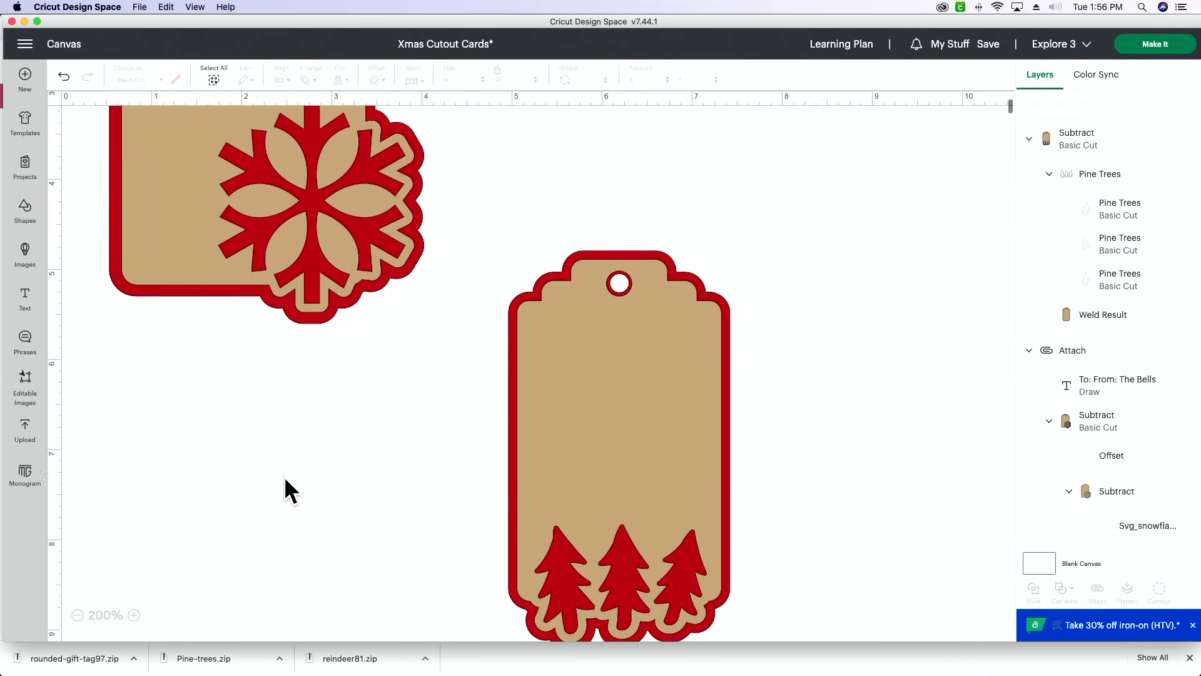
left_click(25, 298)
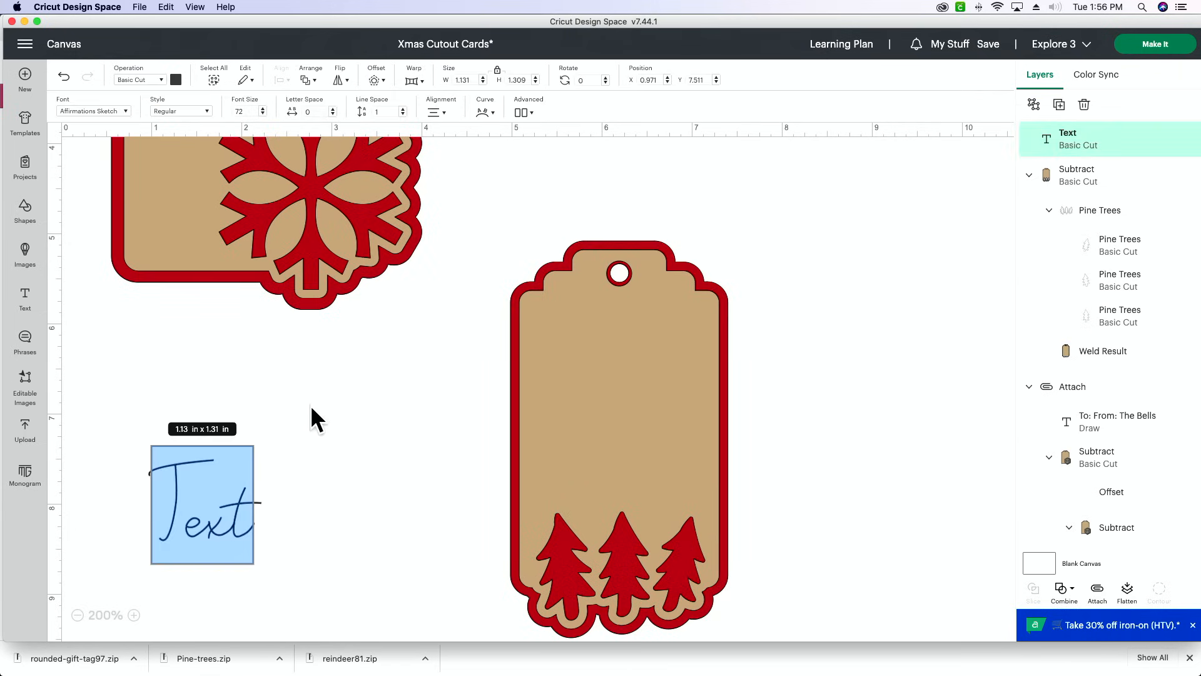
type("Merry")
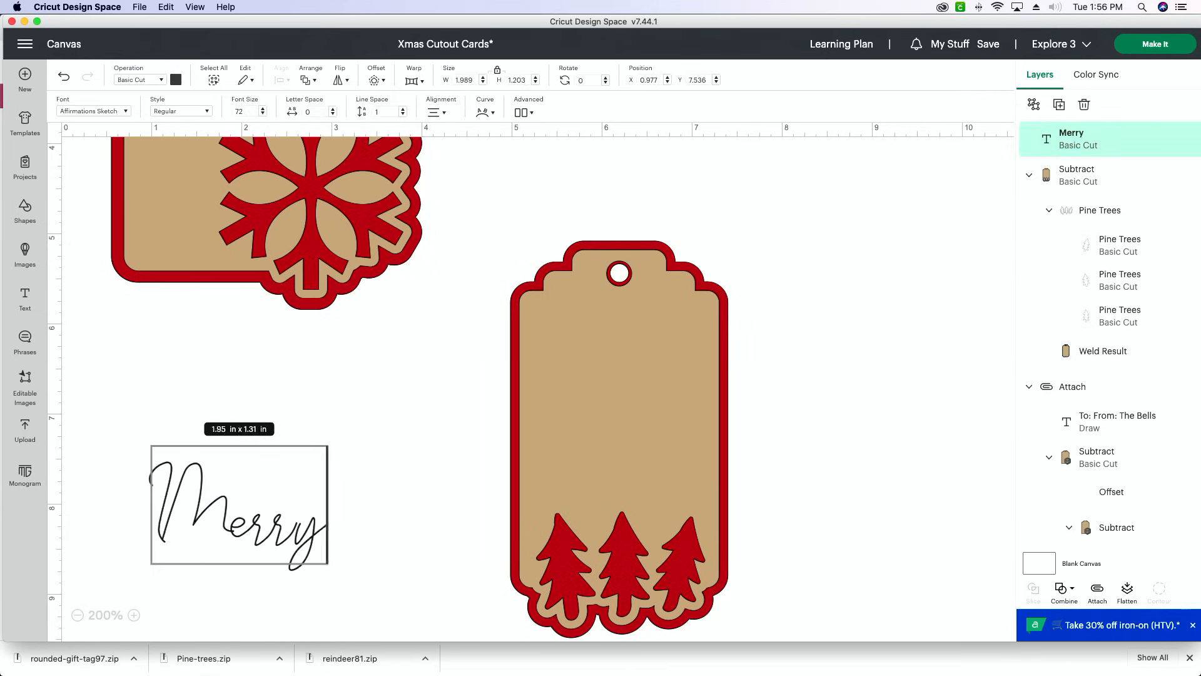
key("Return")
type("Chitmas")
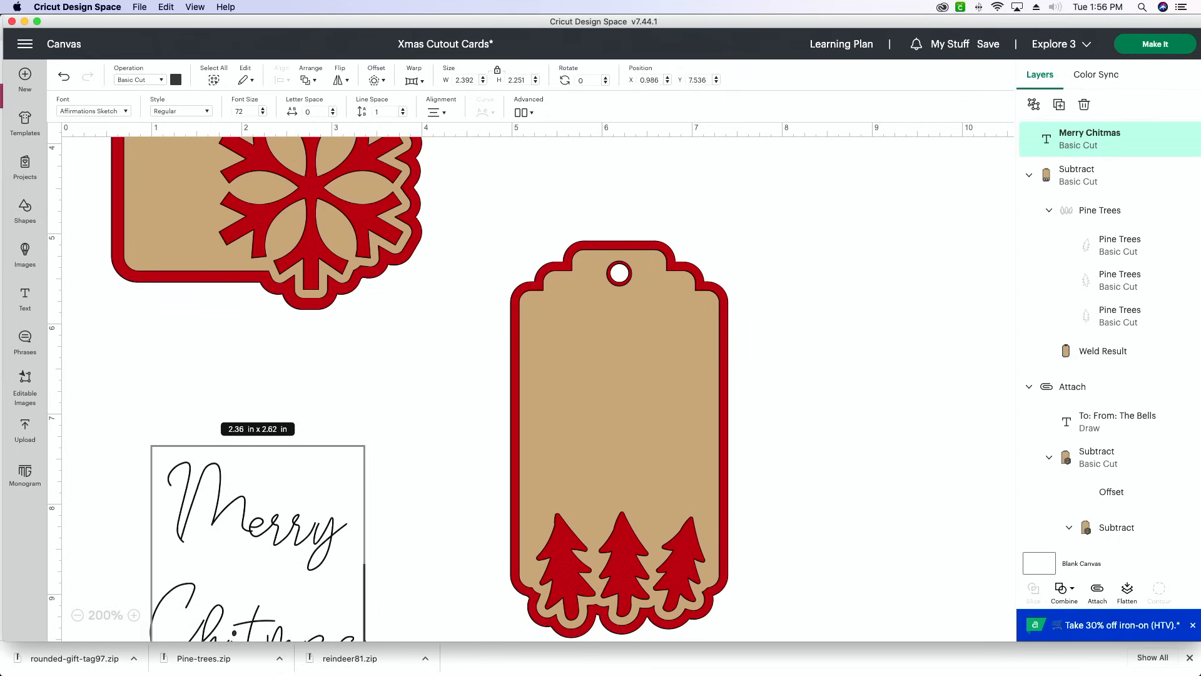
scroll(511, 382, "down", 1)
left_click_drag(318, 466, 464, 395)
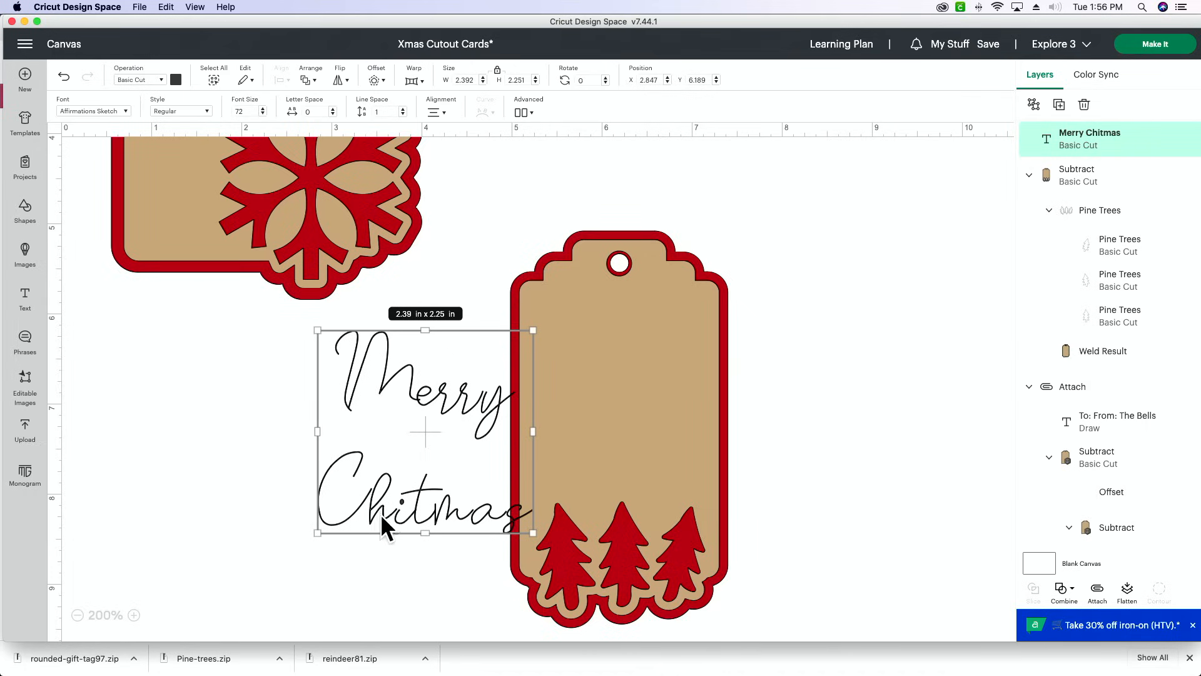
- Insert the missing "s" before the "t" so the second line reads "Chistmas", and shift the text slightly
double_click(406, 509)
left_click(418, 512)
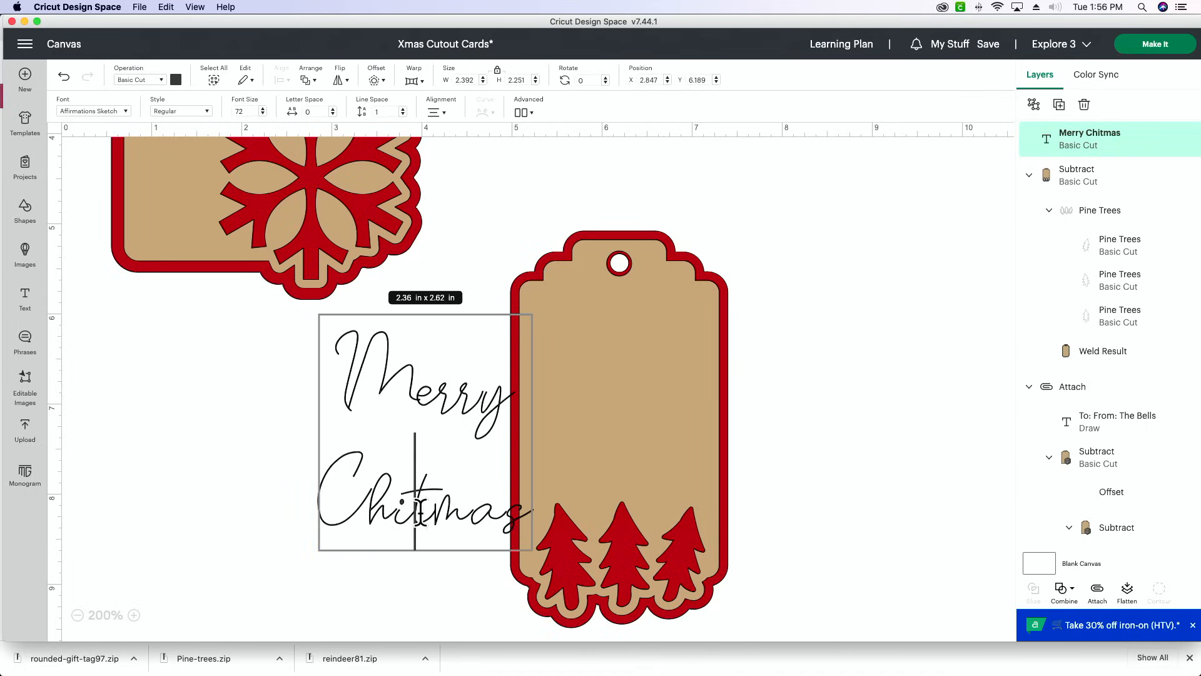
type("s")
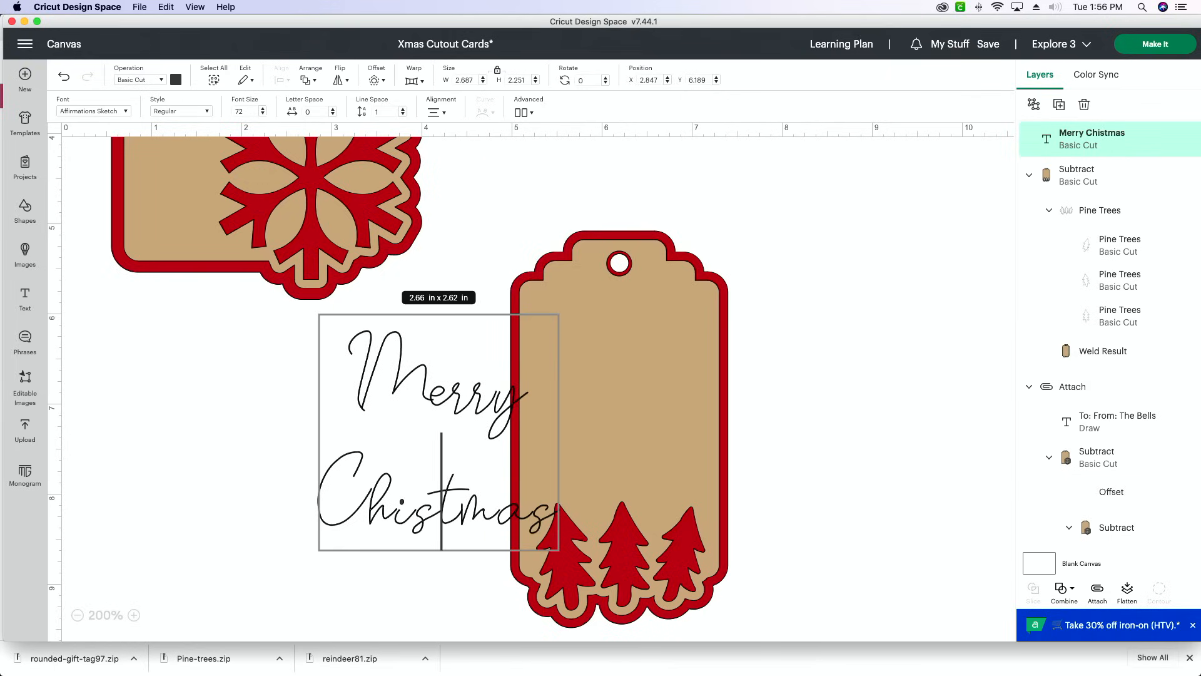
left_click(820, 487)
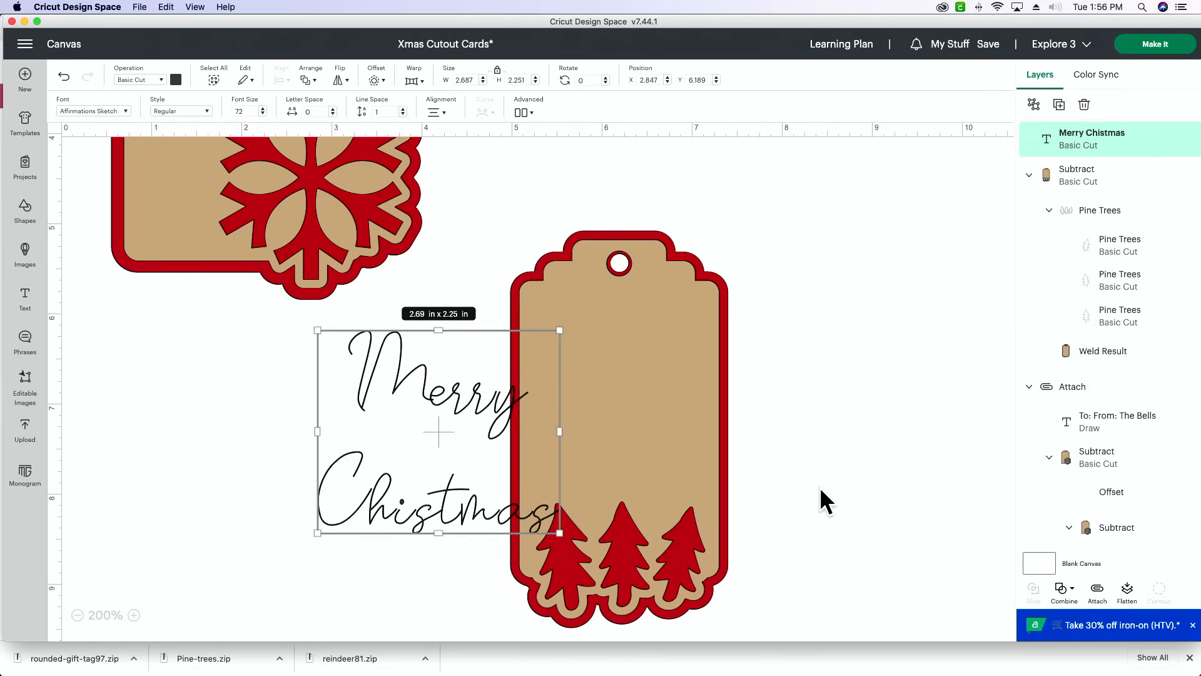
left_click_drag(477, 500, 439, 512)
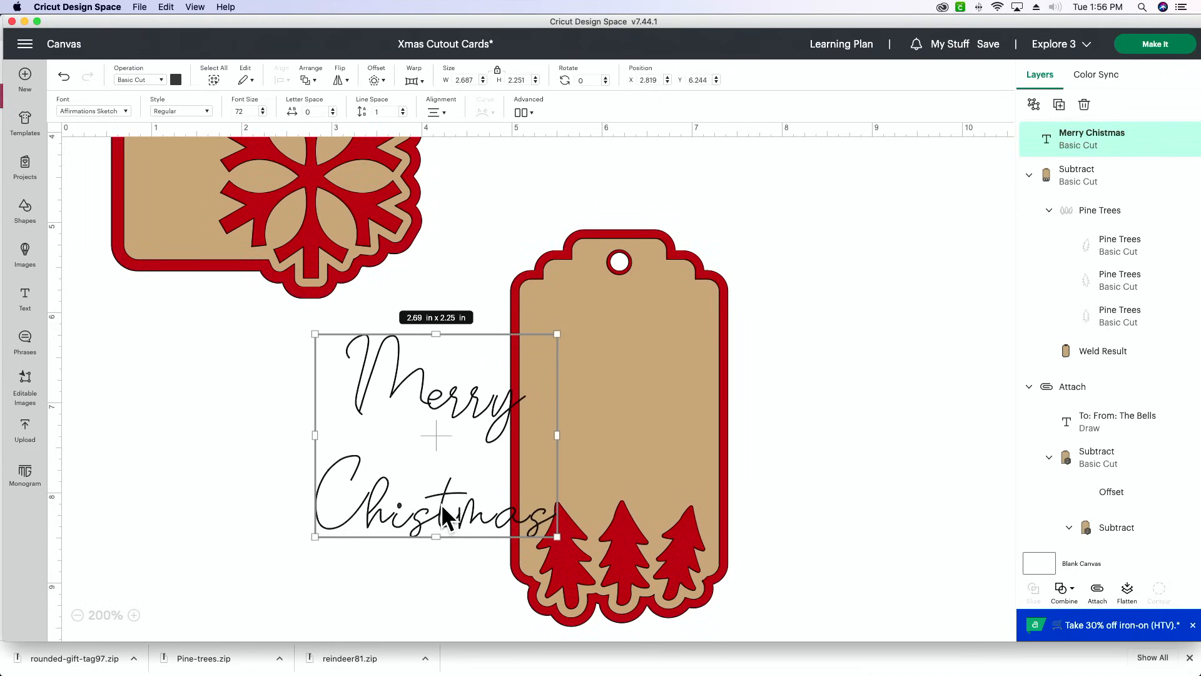
scroll(441, 505, "down", 1)
left_click_drag(431, 496, 430, 496)
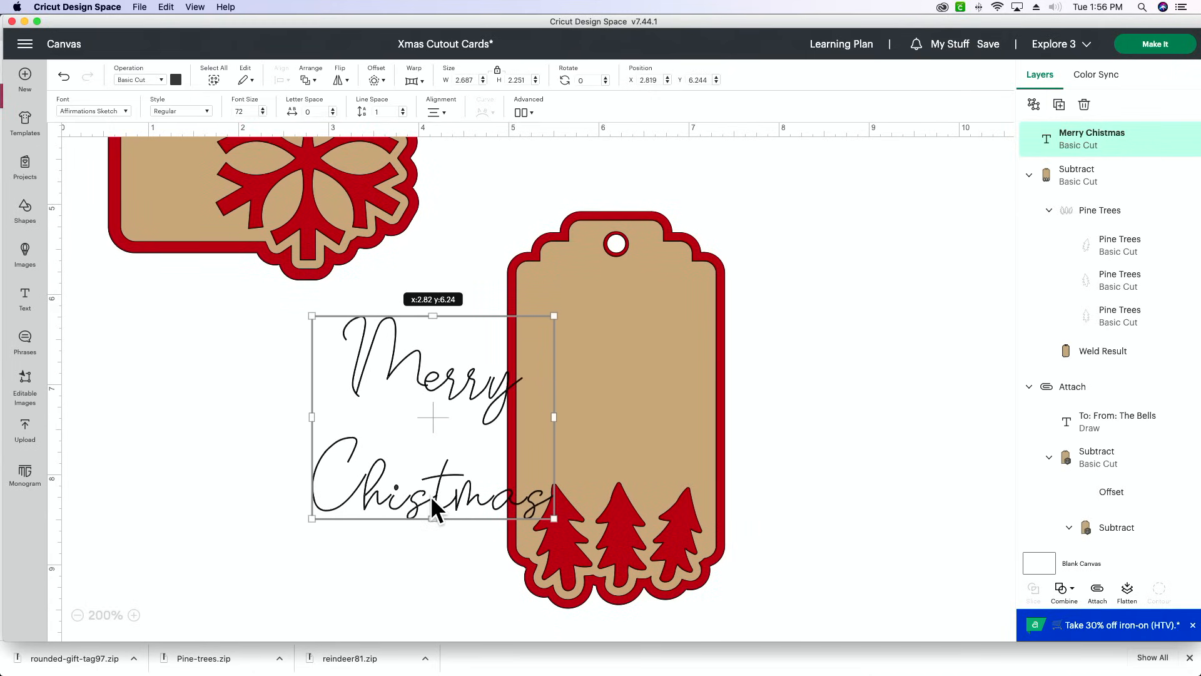
- Insert an "r" before the first "s" so the line reads "Chirstmas", and move the text clear of the tag
double_click(432, 498)
left_click(410, 497)
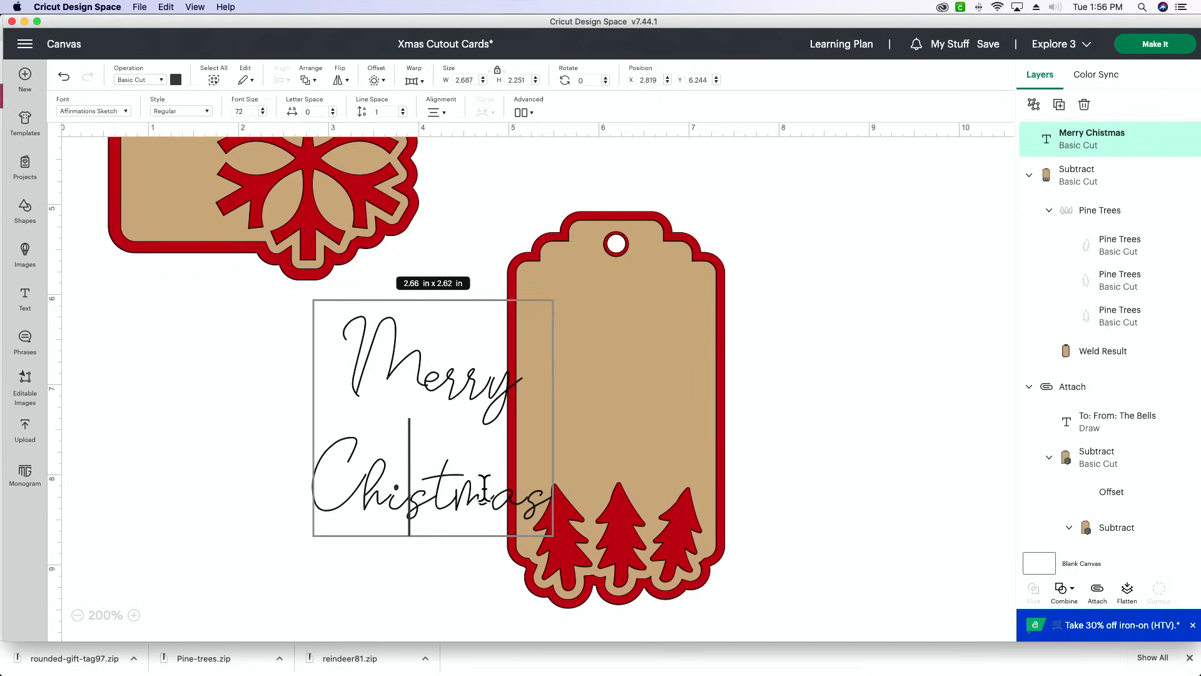
type("r")
left_click(869, 460)
left_click_drag(429, 484, 329, 474)
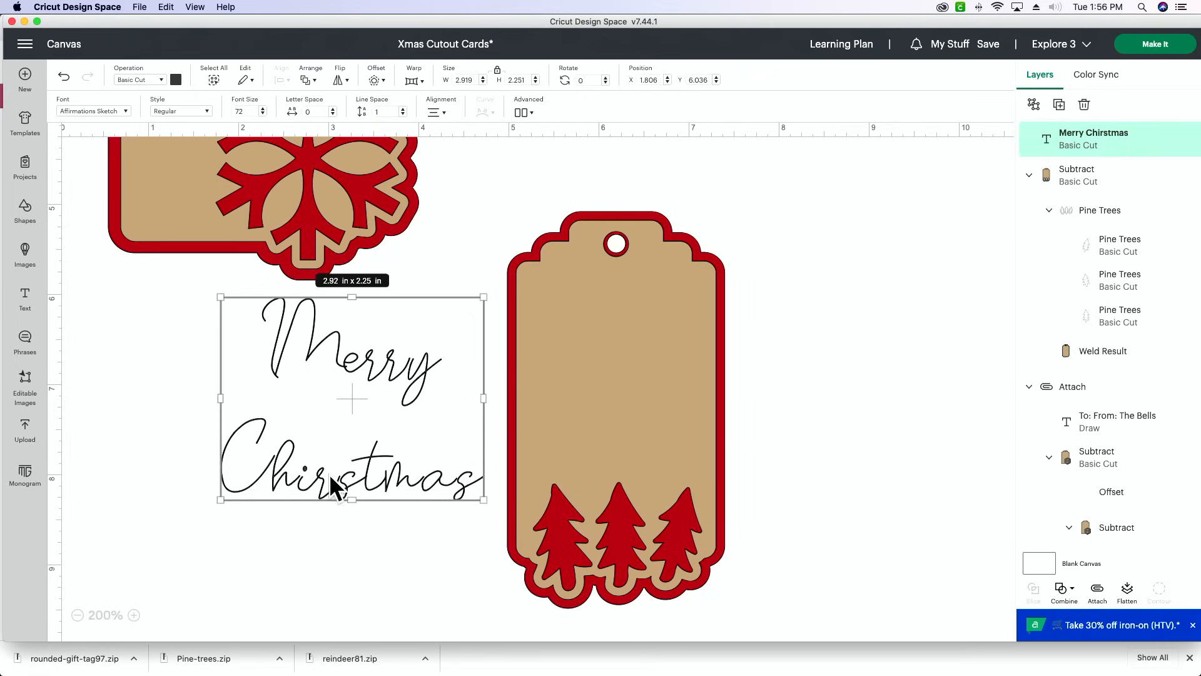
- Swap the misplaced "i" and "r" in the second line so the text reads "Merry Christmas"
double_click(310, 483)
left_click(314, 483)
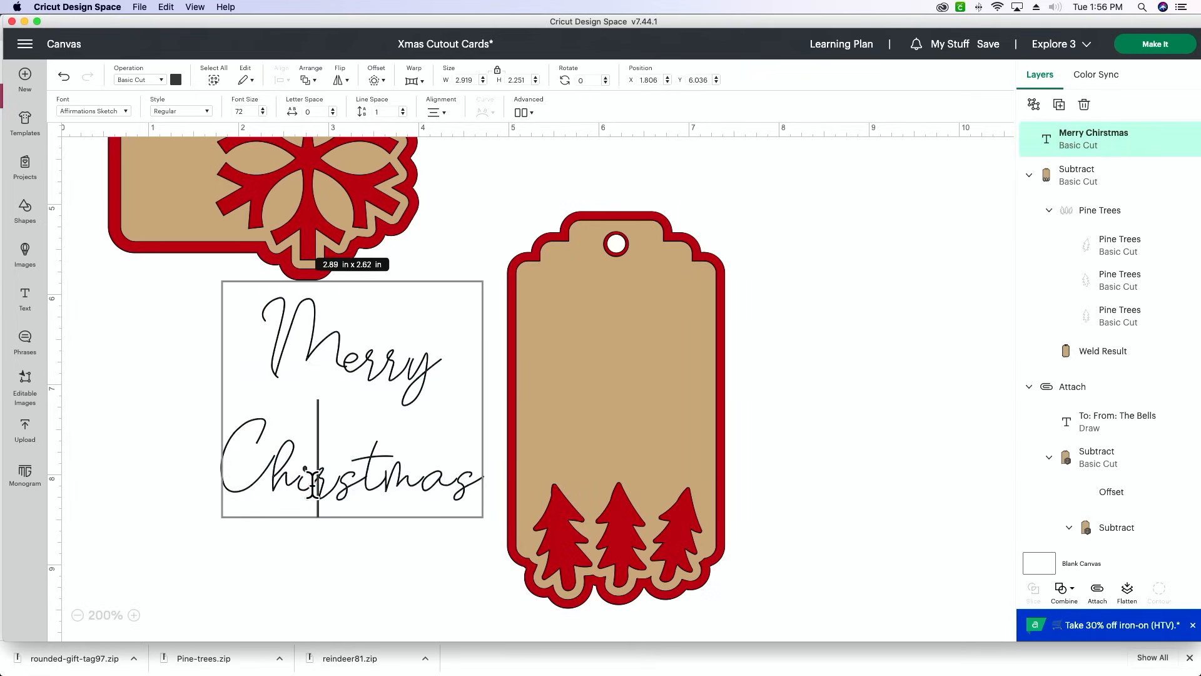
key("Left")
key("Delete")
key("Right")
type("i")
left_click(785, 412)
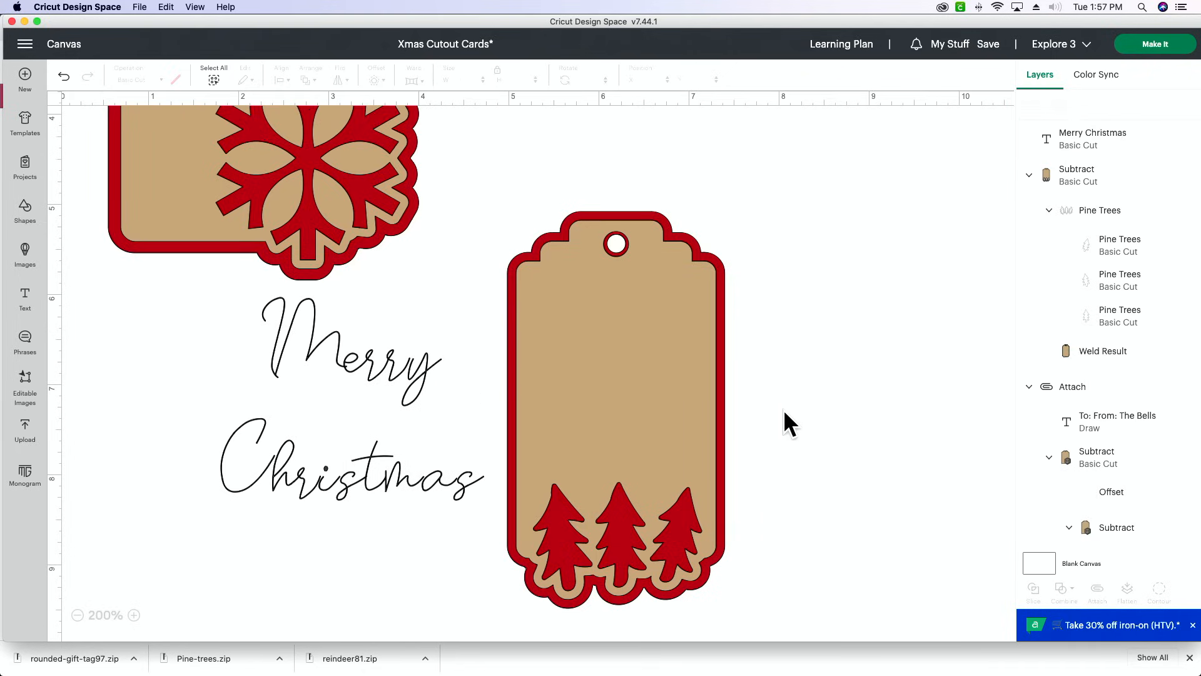
- Place the "Merry Christmas" text over the pine tree tag and tighten its line spacing to -4.9
left_click_drag(344, 469, 594, 423)
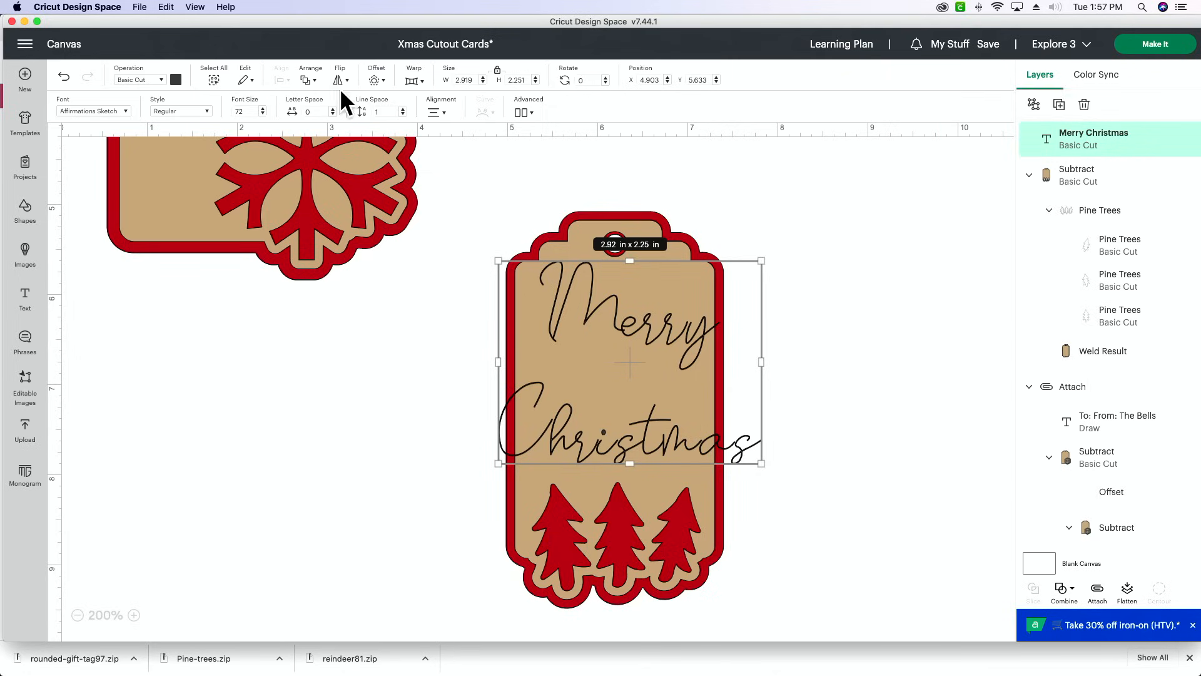
left_click(403, 115)
left_click(403, 114)
left_click(403, 115)
left_click(403, 115)
left_click(403, 115)
left_click(403, 115)
left_click(403, 115)
left_click(403, 115)
left_click(403, 114)
left_click(403, 114)
left_click(403, 114)
left_click(403, 114)
left_click(403, 115)
left_click(403, 115)
left_click(403, 115)
left_click(403, 114)
left_click(403, 114)
left_click(403, 114)
left_click(403, 114)
left_click(403, 114)
left_click(403, 115)
left_click(403, 115)
left_click(403, 115)
left_click(403, 115)
left_click(403, 114)
left_click(403, 115)
left_click(403, 114)
left_click(403, 114)
left_click(403, 115)
left_click(403, 115)
left_click(403, 114)
left_click(402, 114)
left_click(403, 114)
left_click(403, 115)
left_click(403, 115)
left_click(403, 114)
left_click(403, 114)
left_click(403, 115)
left_click(403, 114)
left_click(403, 114)
left_click(403, 115)
left_click(403, 114)
left_click(403, 114)
left_click(403, 115)
left_click(403, 114)
left_click(403, 115)
left_click(403, 115)
left_click(403, 114)
left_click(403, 115)
right_click(864, 268)
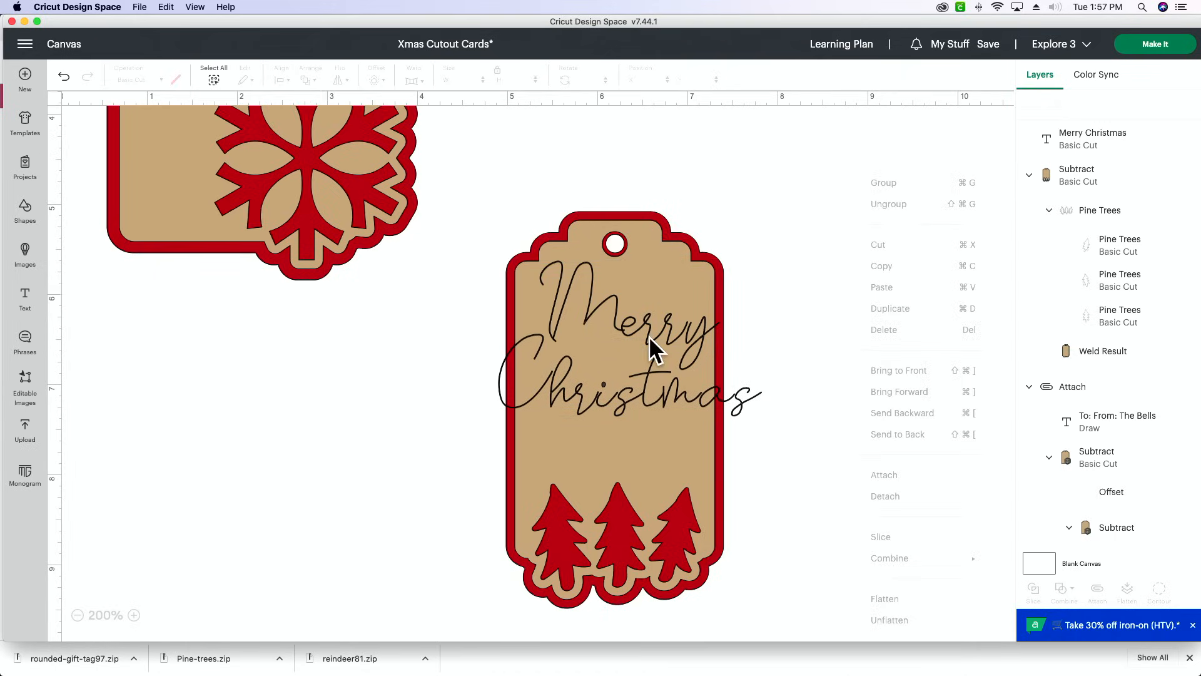
left_click(763, 303)
- Move the "Merry Christmas" text off the tag onto the blank canvas to its right and ungroup it into individual letters
left_click_drag(637, 325, 883, 283)
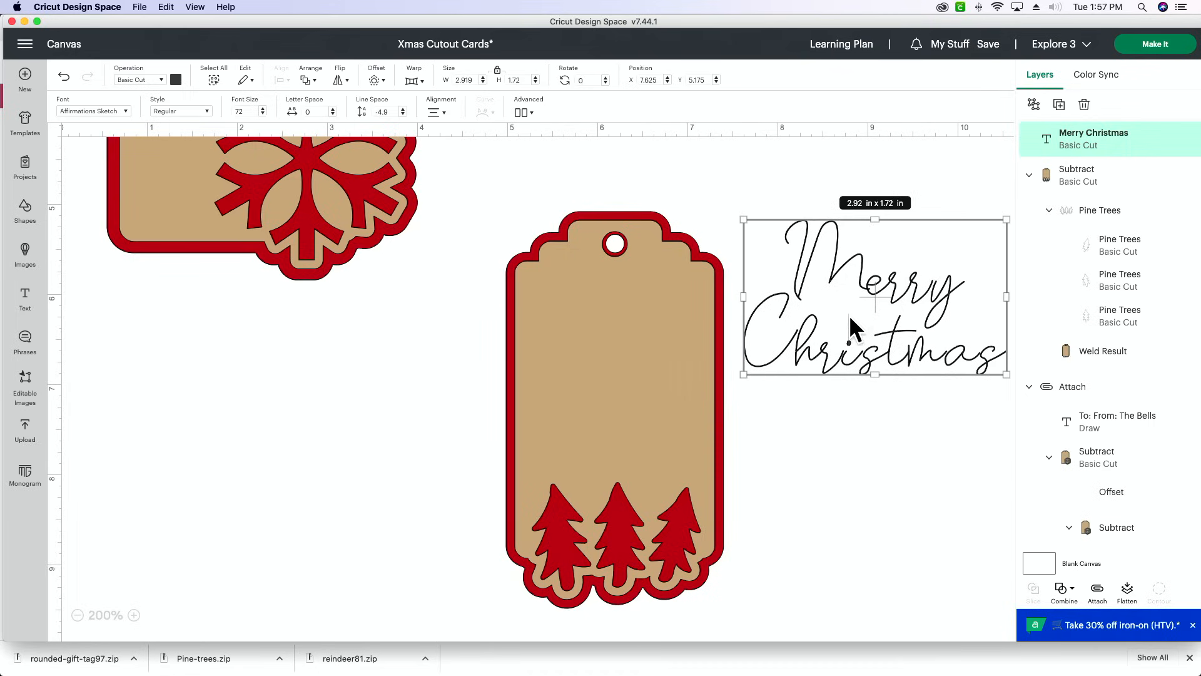
scroll(517, 617, "up", 1)
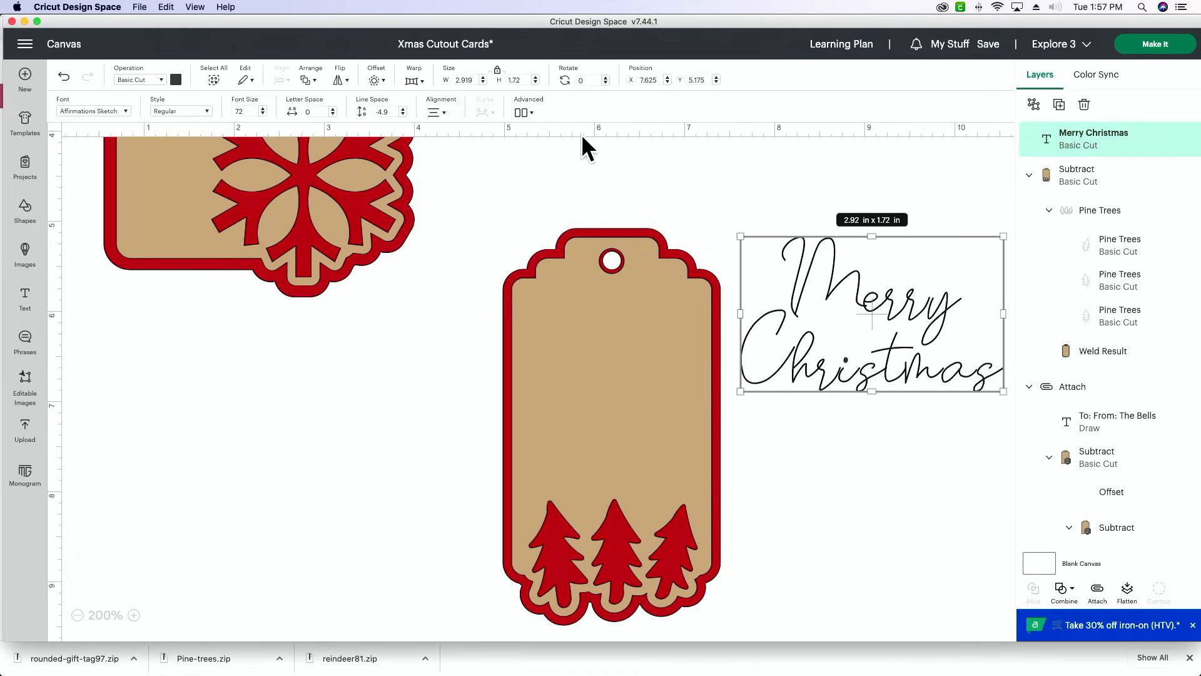
left_click(524, 113)
left_click(552, 134)
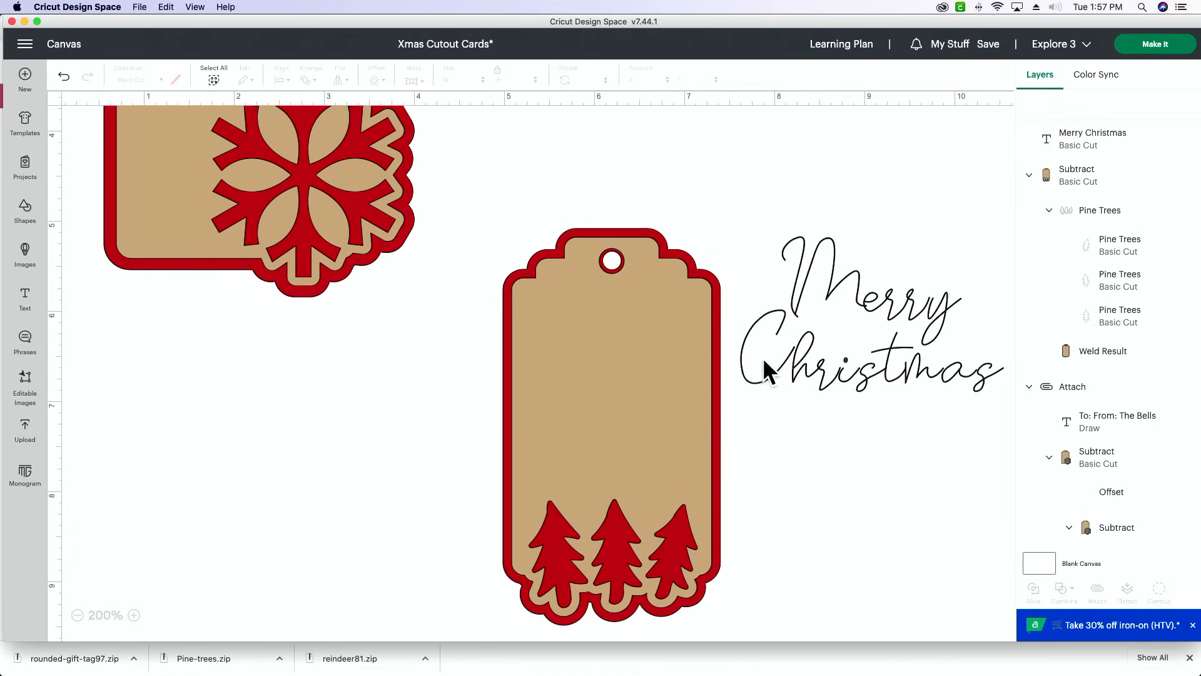
- Nudge the letter "M" of "Merry" down slightly to a Y position of 5.189
left_click(133, 615)
left_click(134, 615)
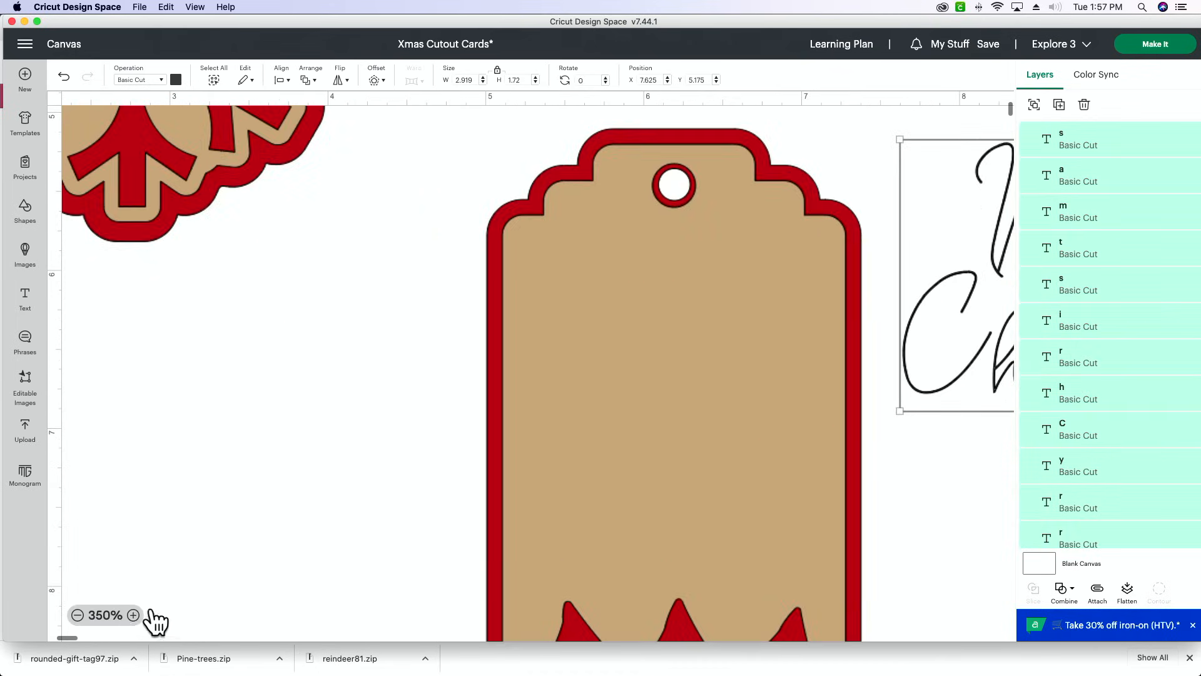
left_click(133, 615)
scroll(422, 583, "right", 10)
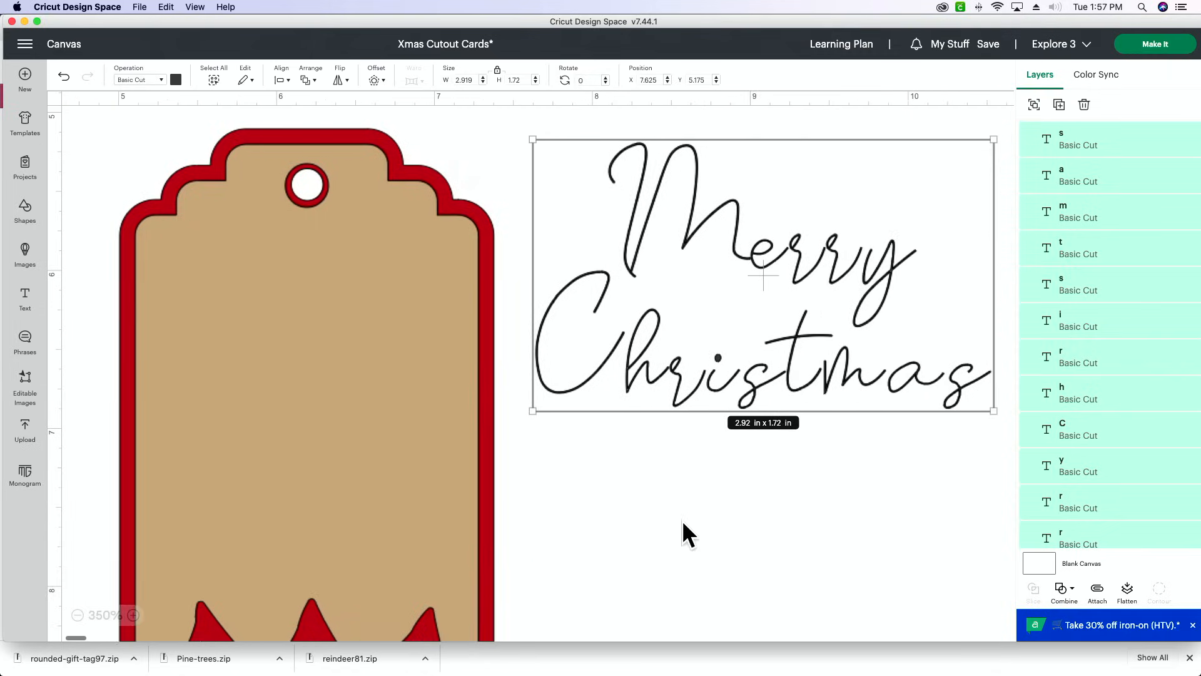
left_click(680, 519)
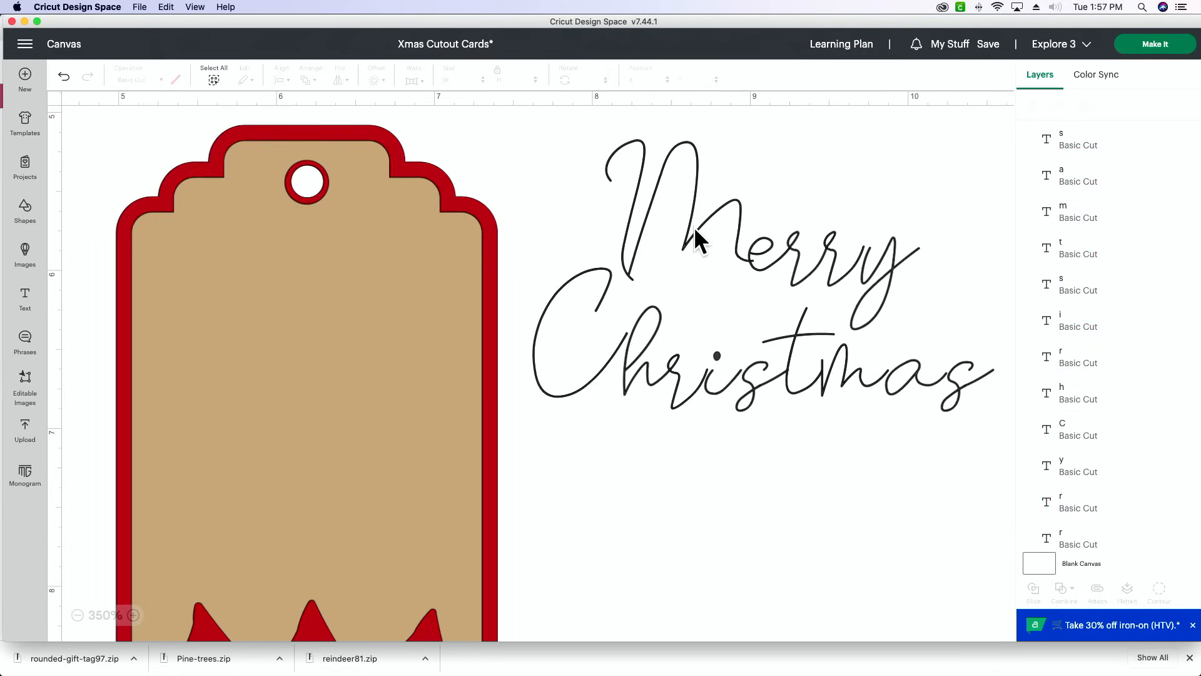
left_click(694, 227)
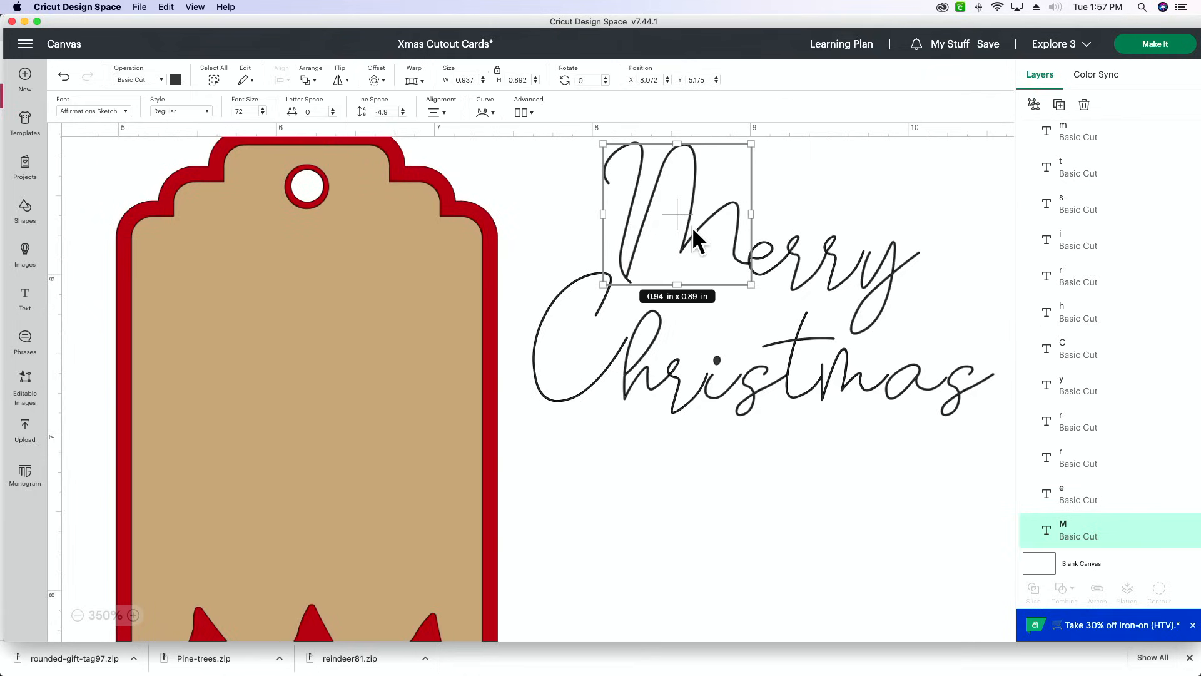
key("Down")
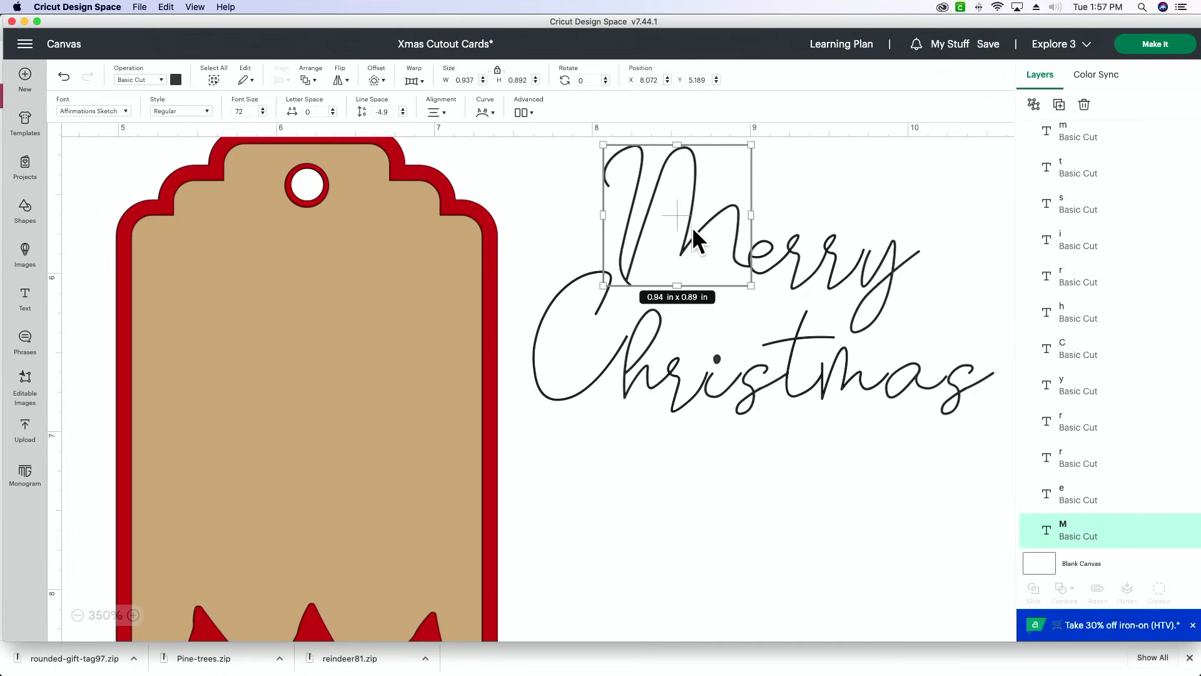
left_click(846, 174)
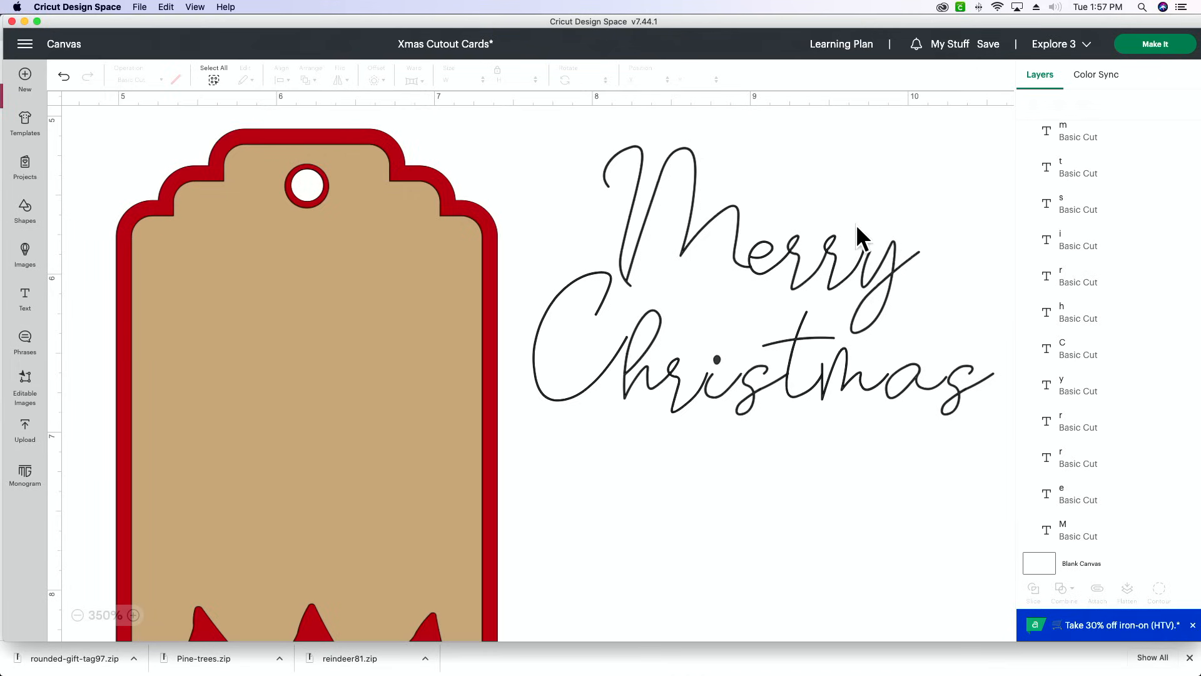
- Nudge the letter "y" of "Merry" up and left against the "r", to about X 9.608, Y 5.748
scroll(856, 224, "left", 3)
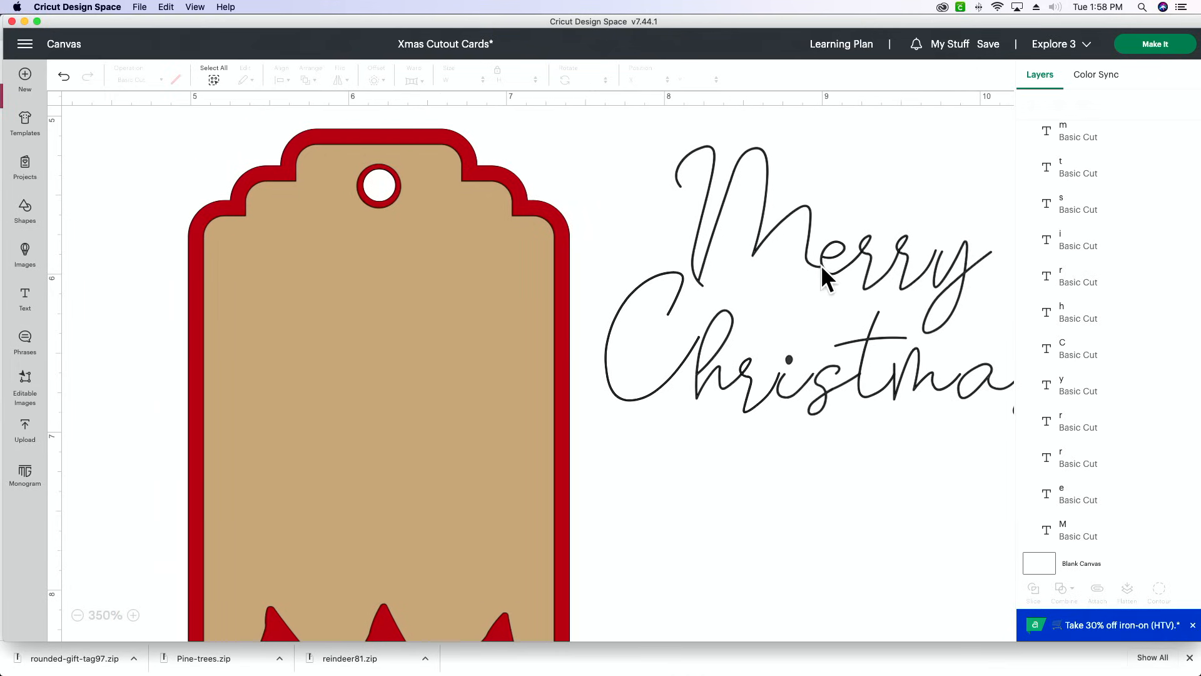
scroll(822, 264, "left", 1)
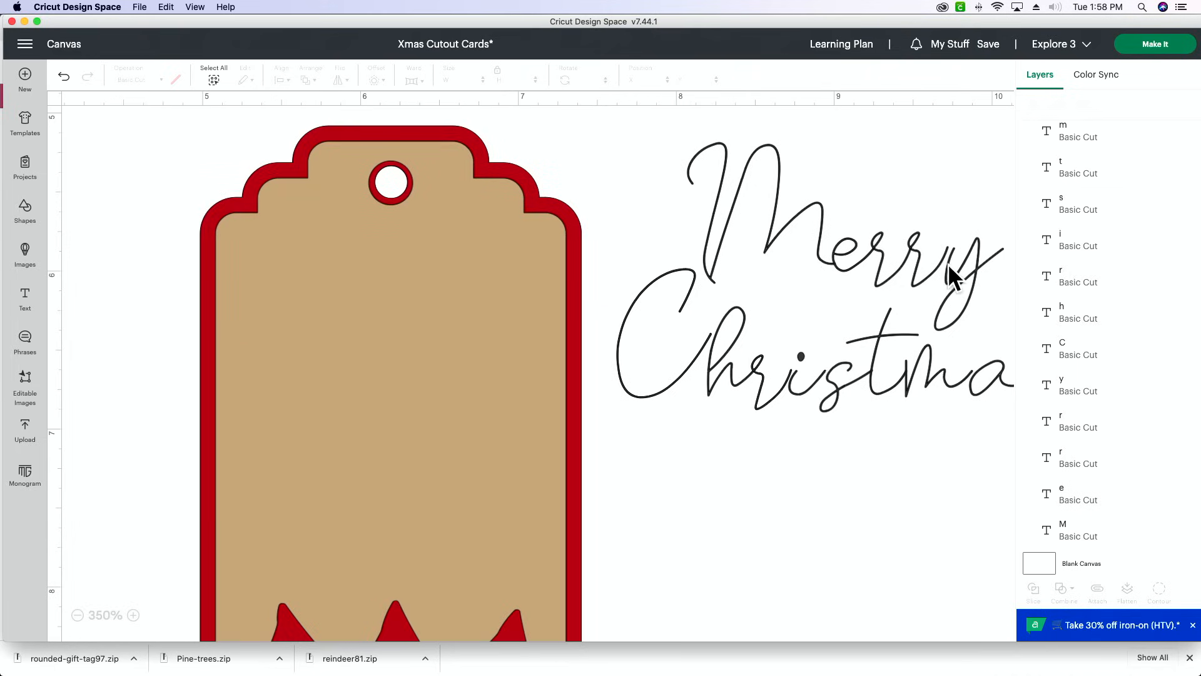
left_click_drag(959, 272, 955, 267)
scroll(955, 268, "up", 3)
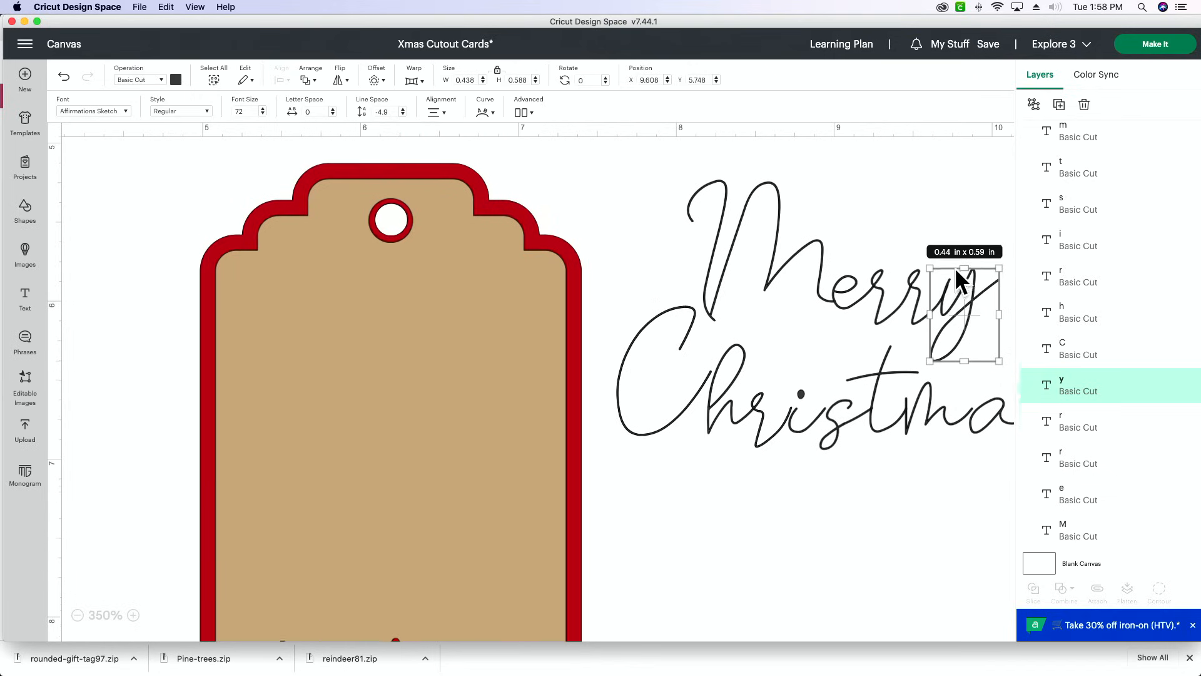
left_click(899, 207)
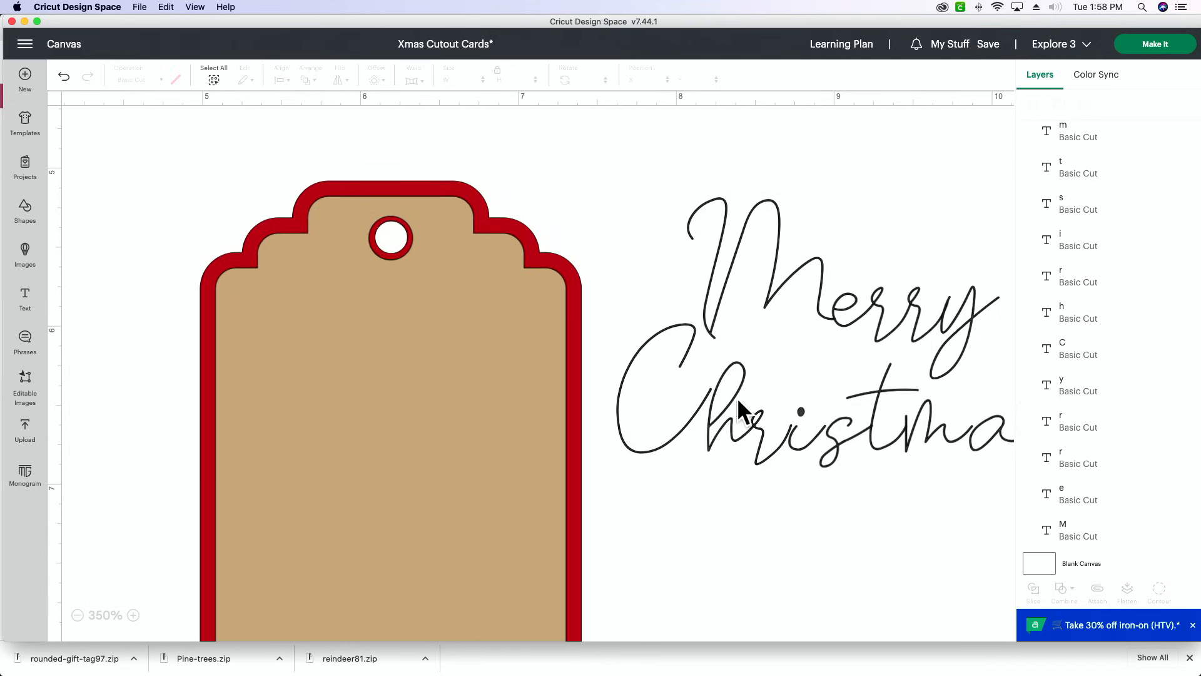
- Move the letter "h" of "Christmas" slightly up so its stroke meets the end of the "C"
left_click_drag(730, 398, 734, 383)
left_click(771, 381)
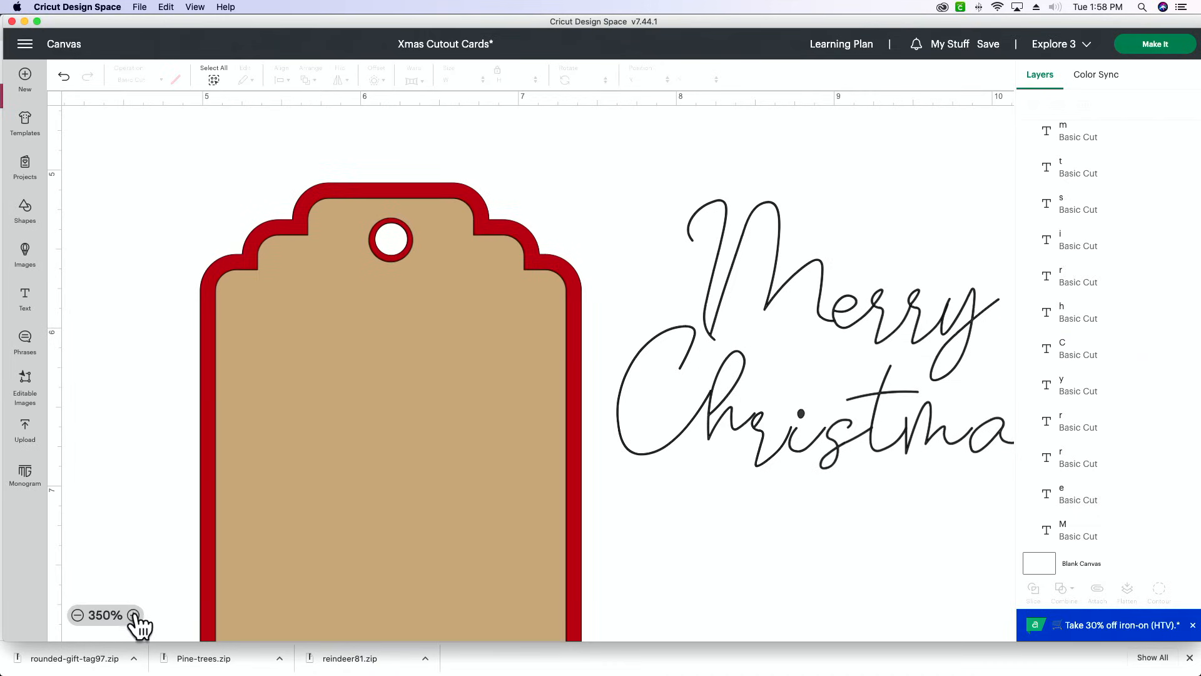
left_click(134, 615)
scroll(738, 413, "up", 1)
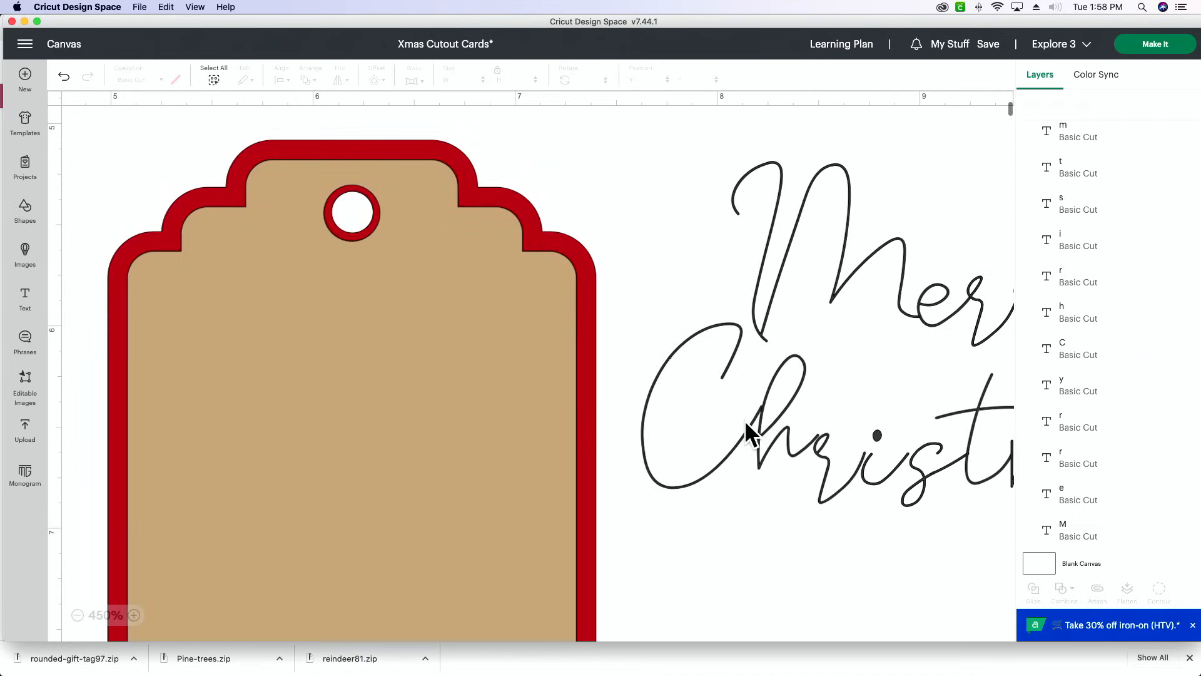
left_click(738, 426)
left_click_drag(736, 427, 737, 429)
left_click(877, 386)
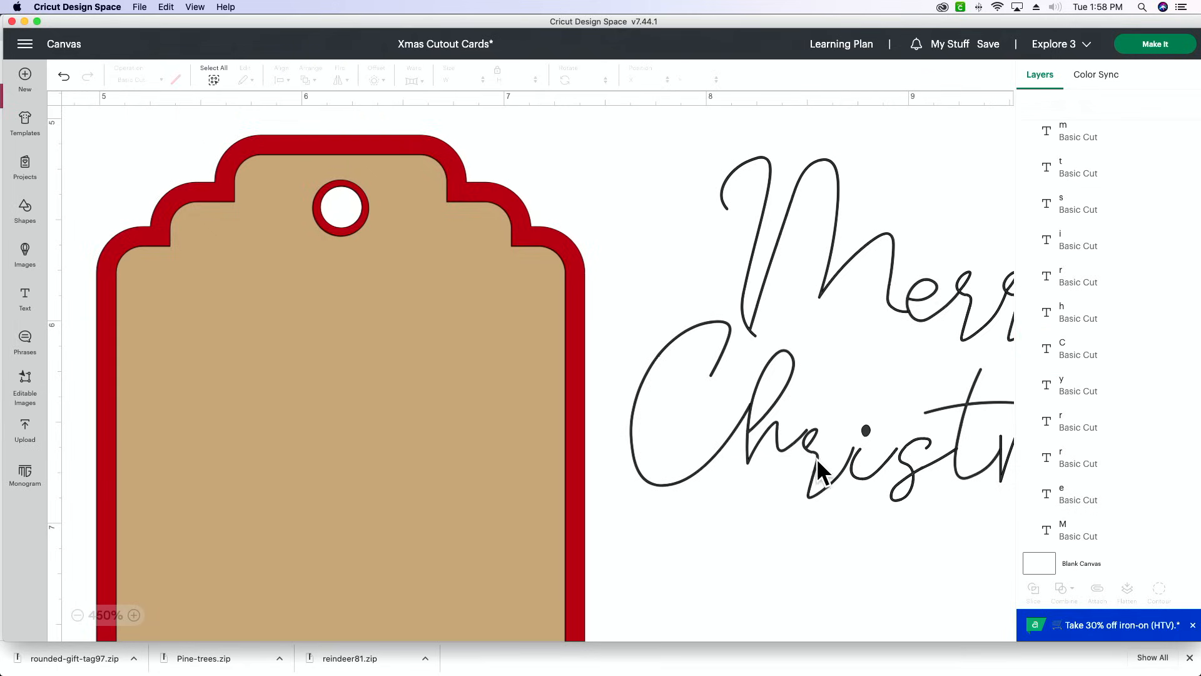
- Raise the letters "r" and "i" of "Christmas" and shift them left so they join the "h"
left_click_drag(815, 467, 813, 442)
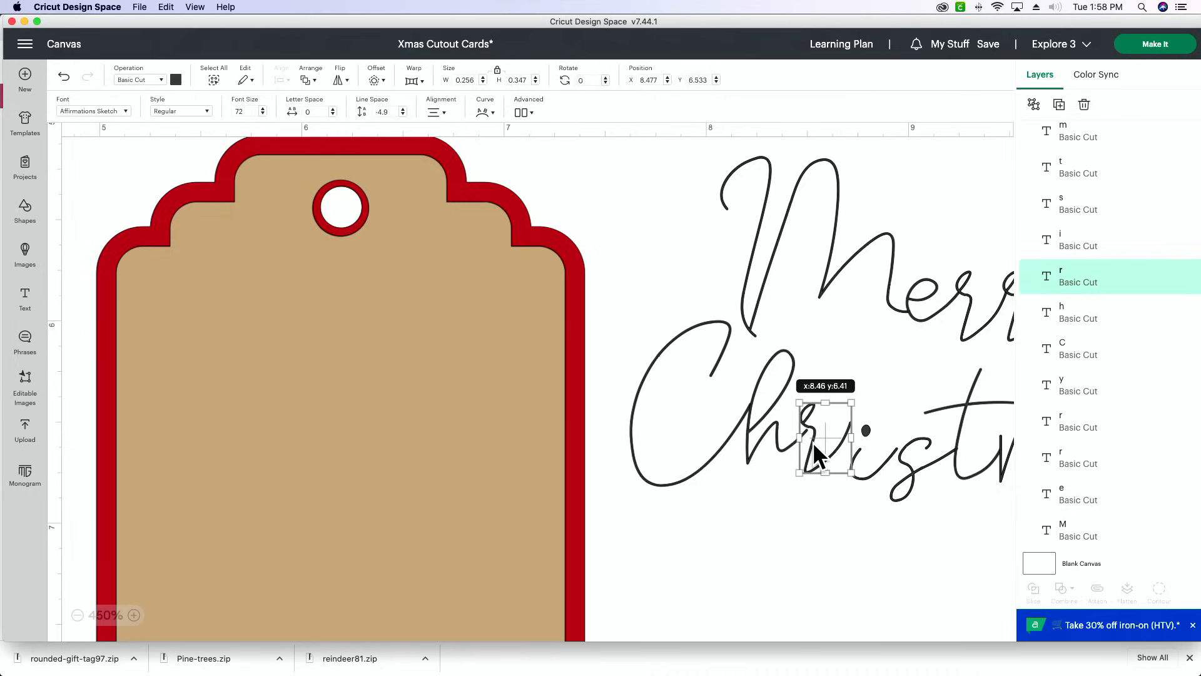
left_click(904, 415)
left_click_drag(870, 475, 857, 453)
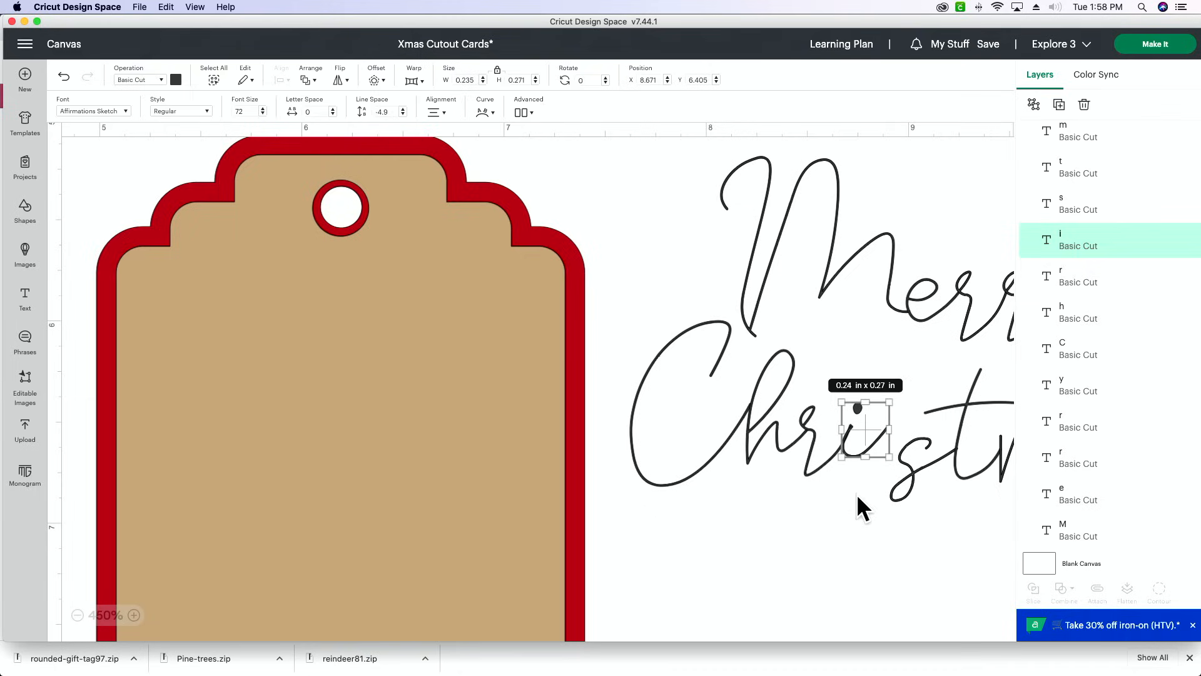
left_click(849, 505)
- Shift the letters "s", "t" and "m" of "Christmas" left and up so each joins the preceding letter
left_click_drag(913, 486, 884, 464)
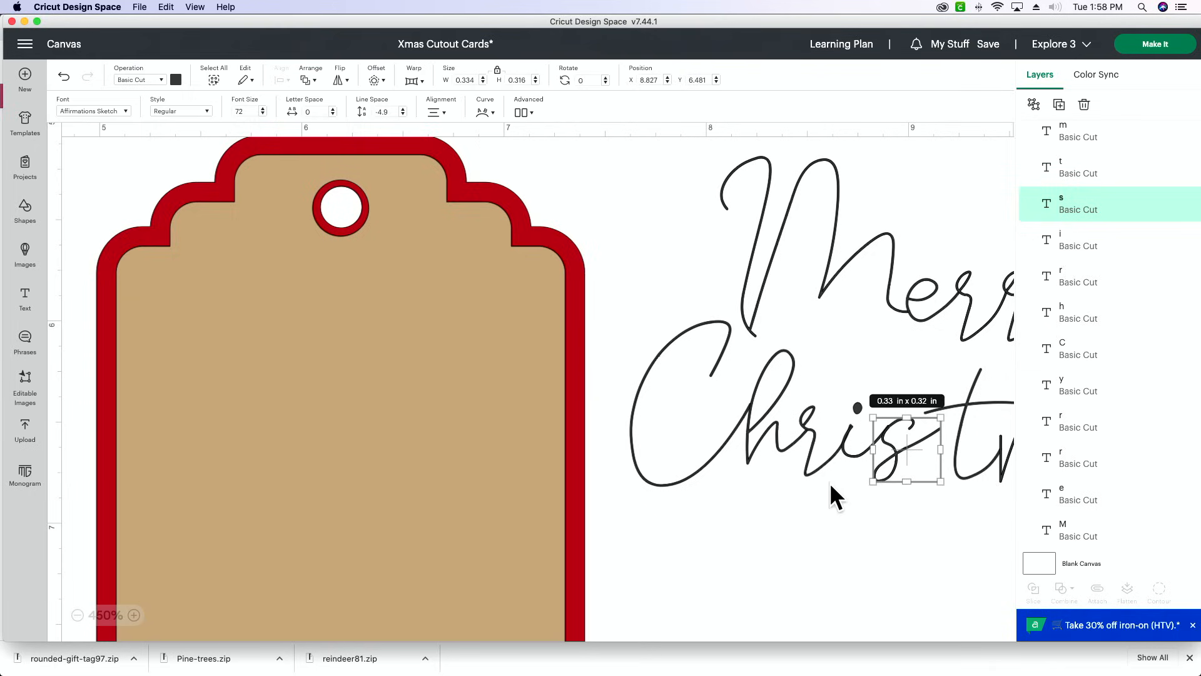
left_click(851, 478)
left_click_drag(955, 465, 935, 456)
left_click(911, 541)
scroll(912, 540, "right", 5)
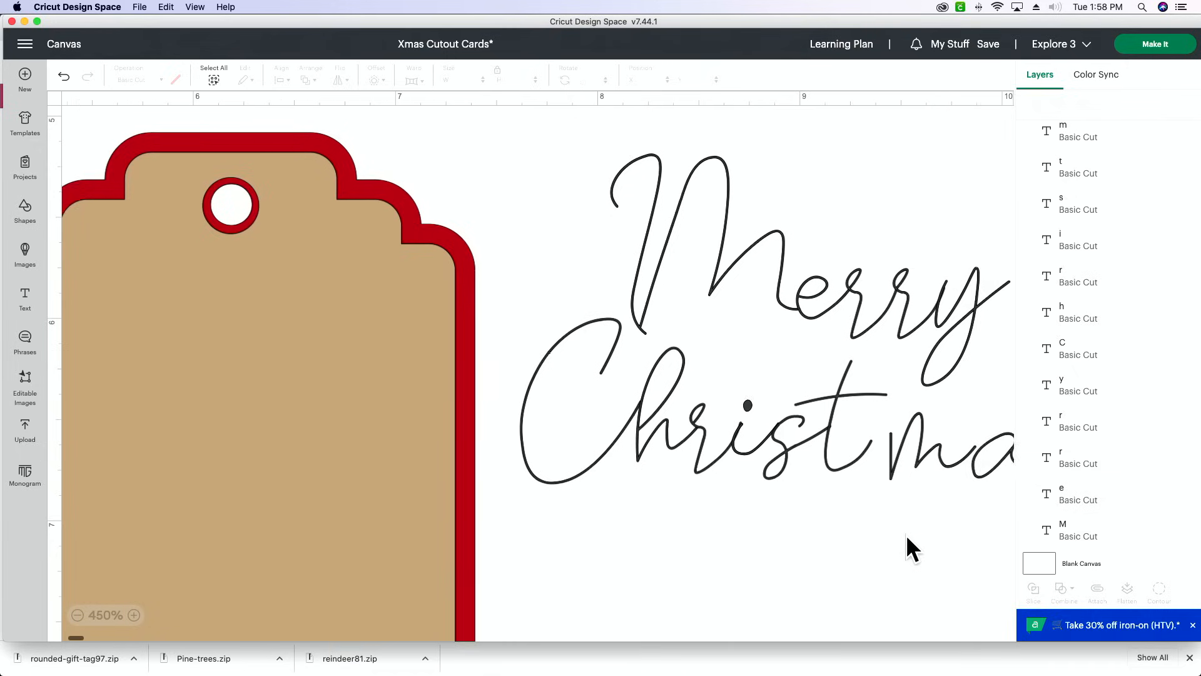
left_click_drag(887, 461, 868, 441)
left_click(836, 523)
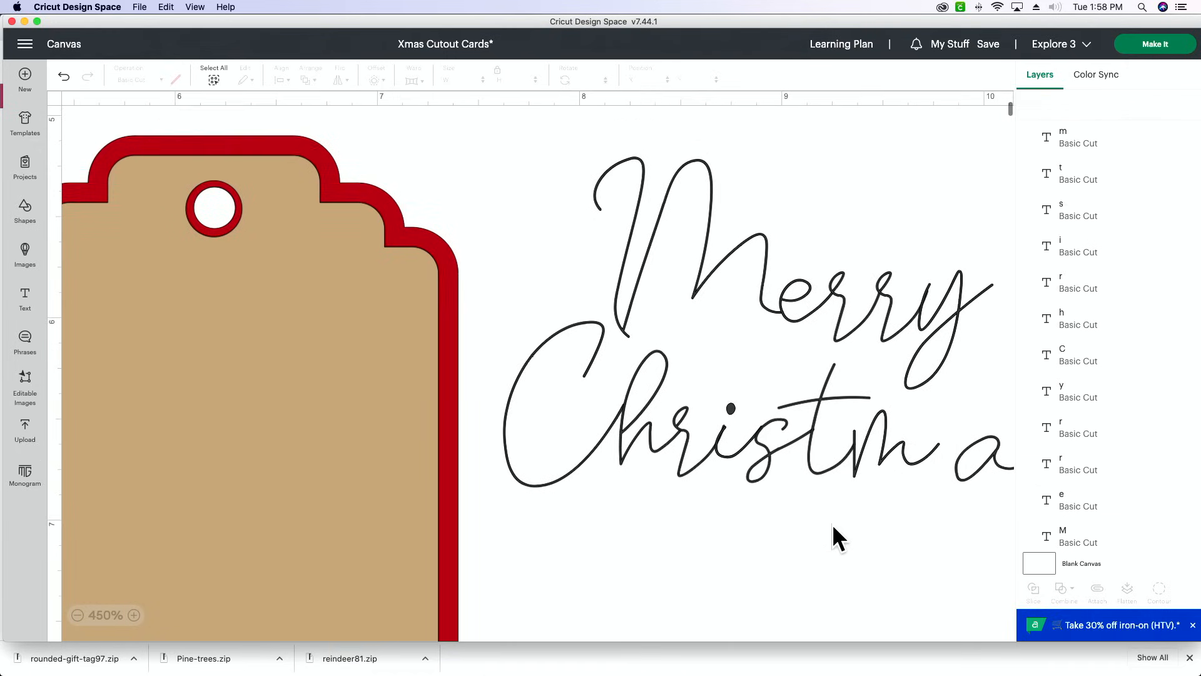
- Try nudging the letter "t" of "Christmas" right and back left between the "s" and "m"
left_click(813, 467)
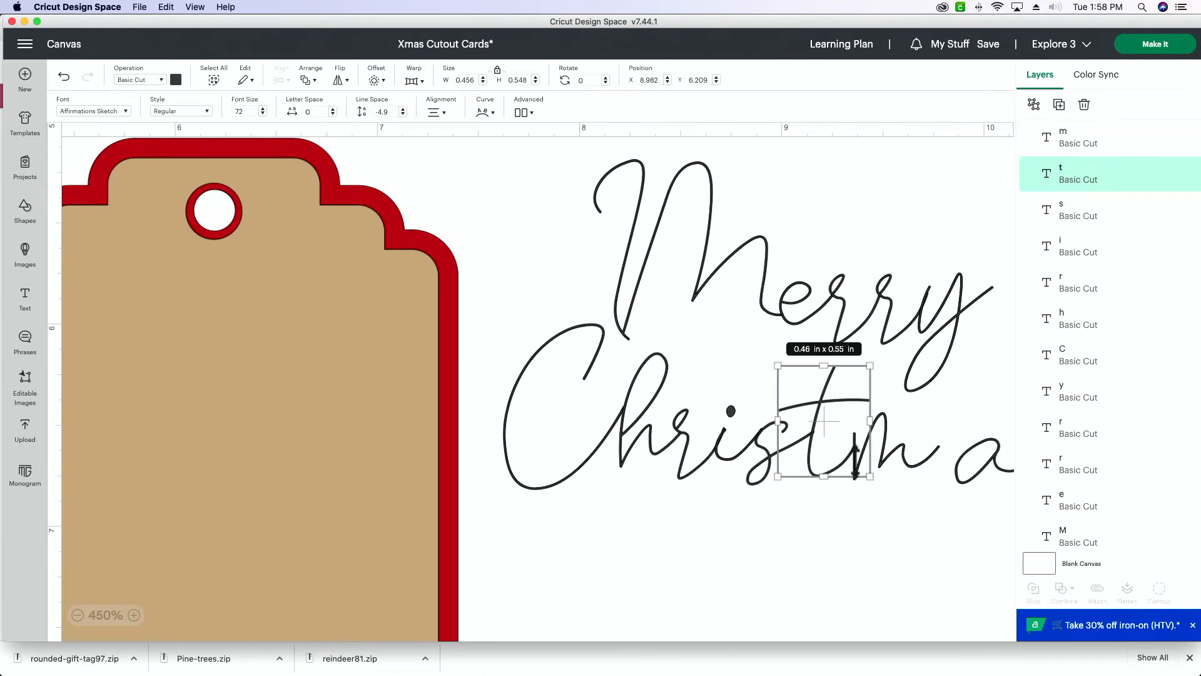
key("Right")
key("Right")
key("Left")
key("Left")
key("Right")
key("Right")
key("Left")
key("Left")
scroll(933, 461, "right", 2)
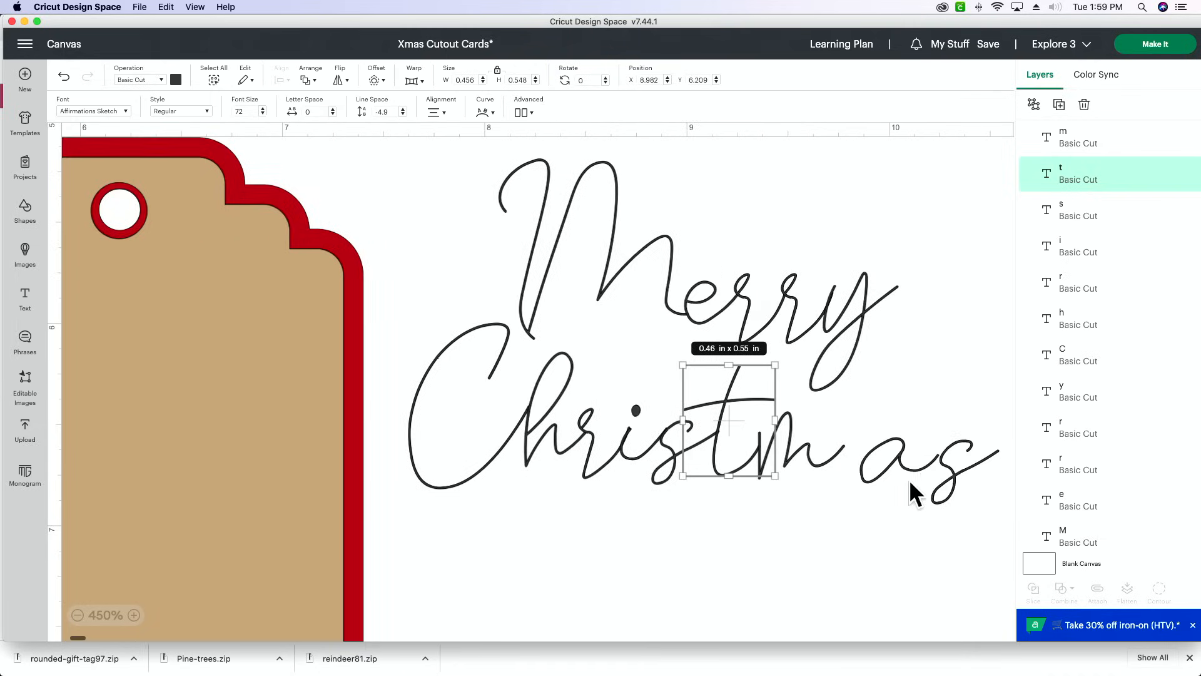
left_click(853, 493)
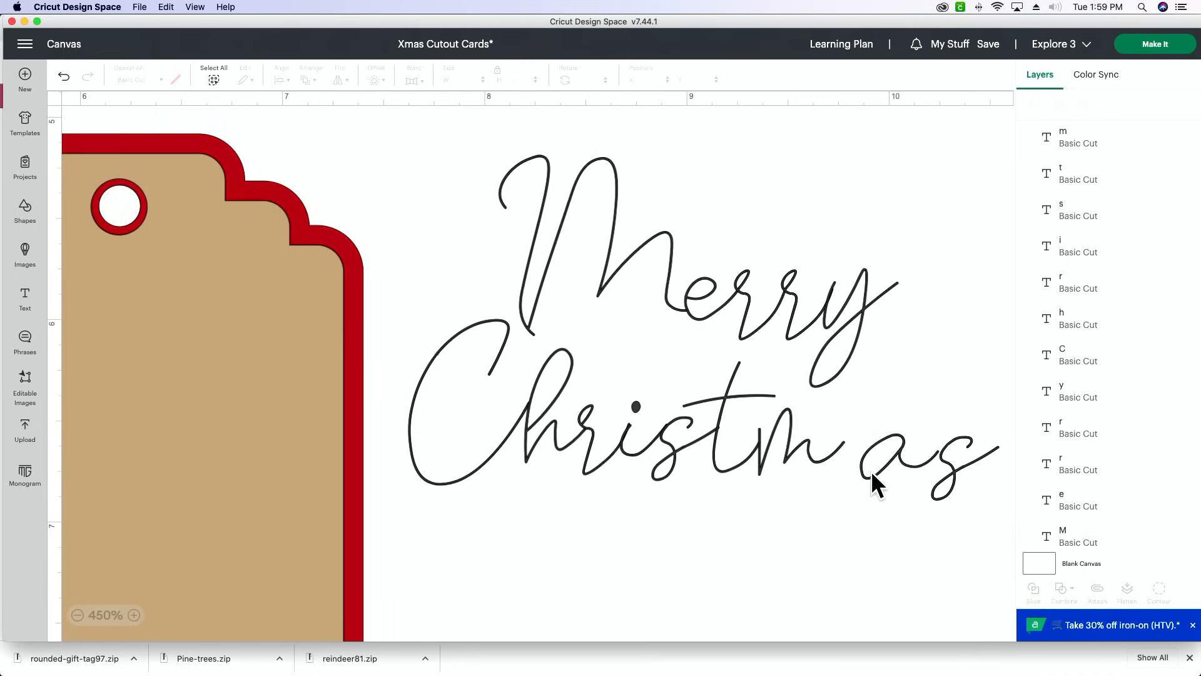
- Join the last letters of "Christmas", placing the "a" at about X 9.747, Y 6.51 and the "s" at about X 10.07, Y 6.54
mouse_move(870, 474)
left_mouse_down()
mouse_move(843, 460)
mouse_move(857, 463)
left_mouse_up()
left_click(827, 521)
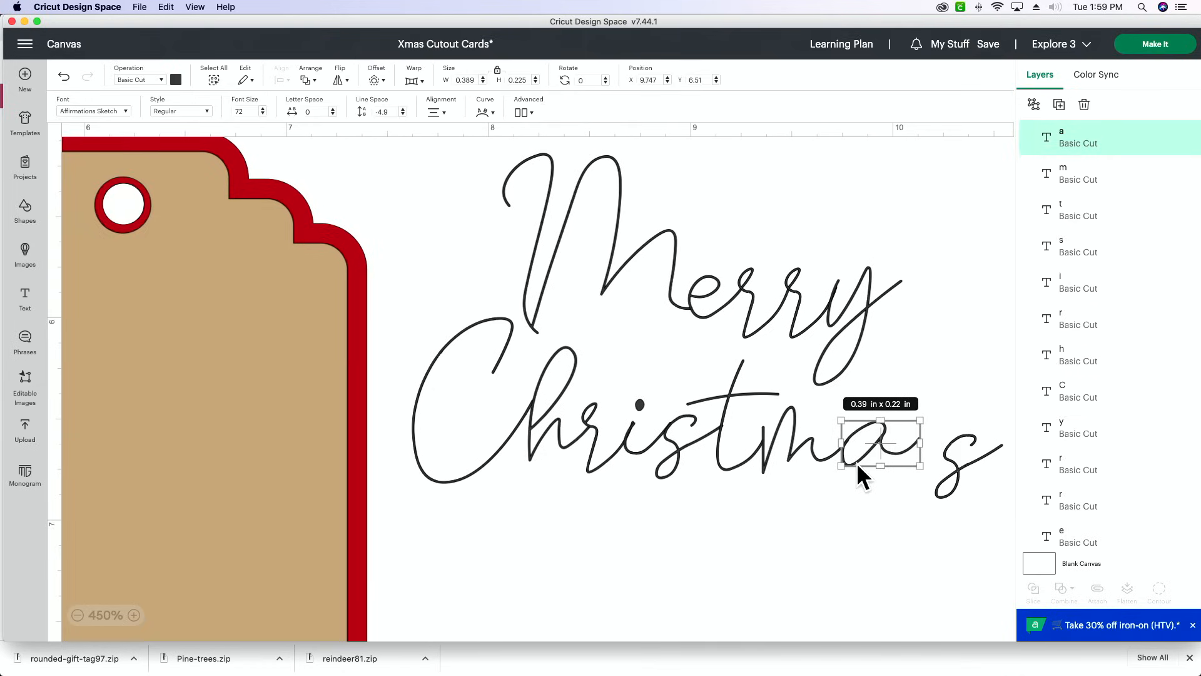
left_click_drag(944, 491, 914, 479)
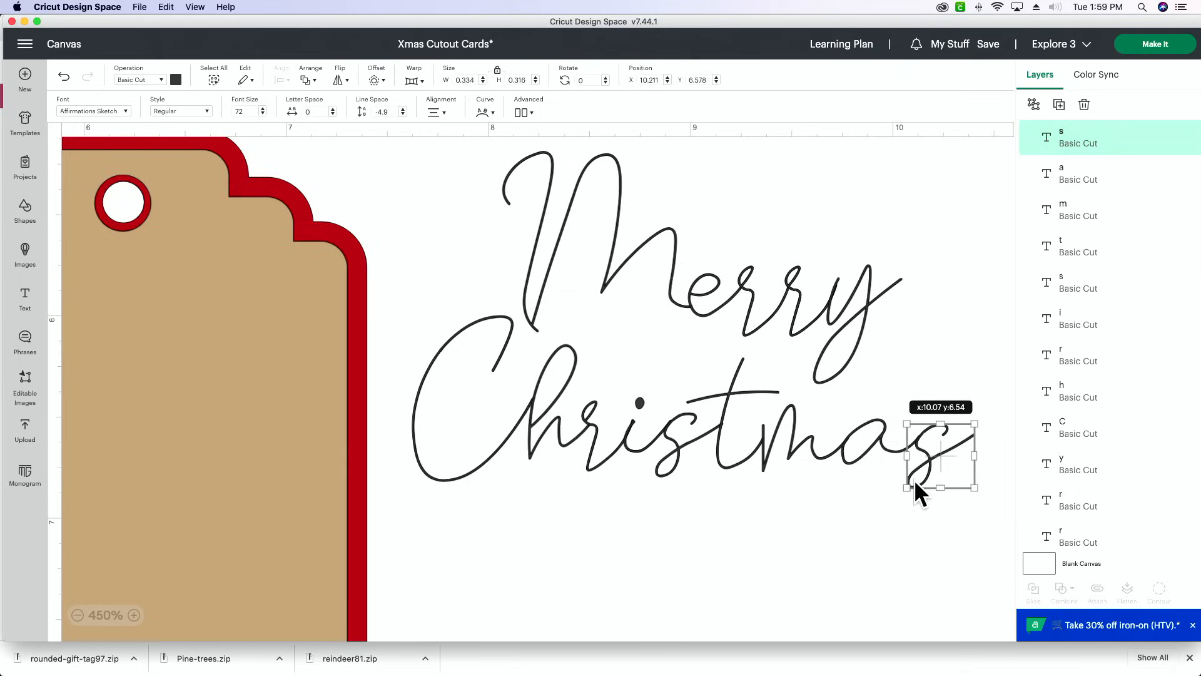
left_click(834, 512)
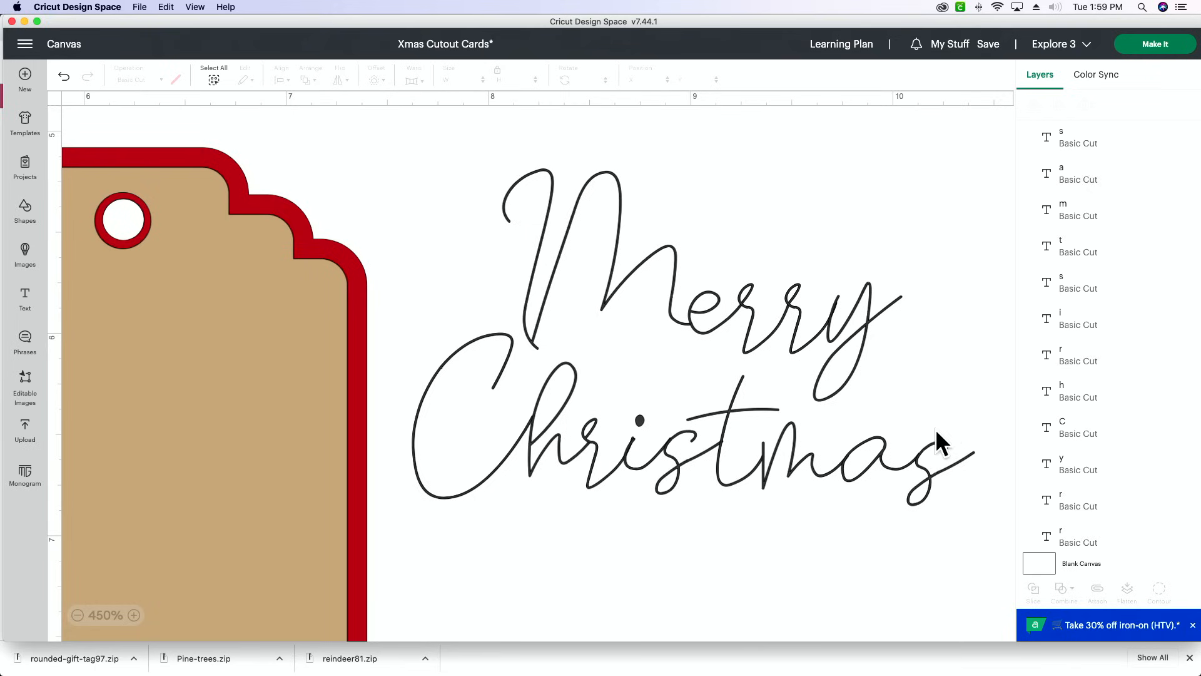
- Move the word "Merry" right and down to about X 8.43, Y 5.31, and lower the "C" of "Christmas" slightly
left_click_drag(960, 328, 592, 168)
left_click_drag(622, 249, 696, 274)
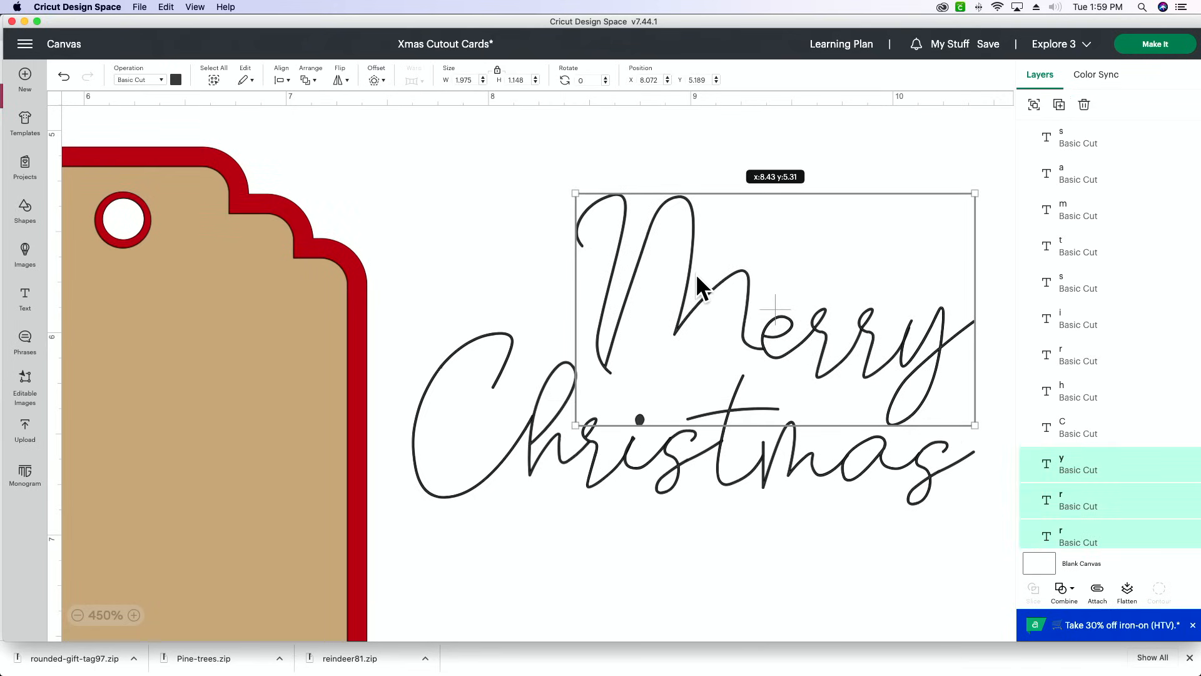
left_click(740, 531)
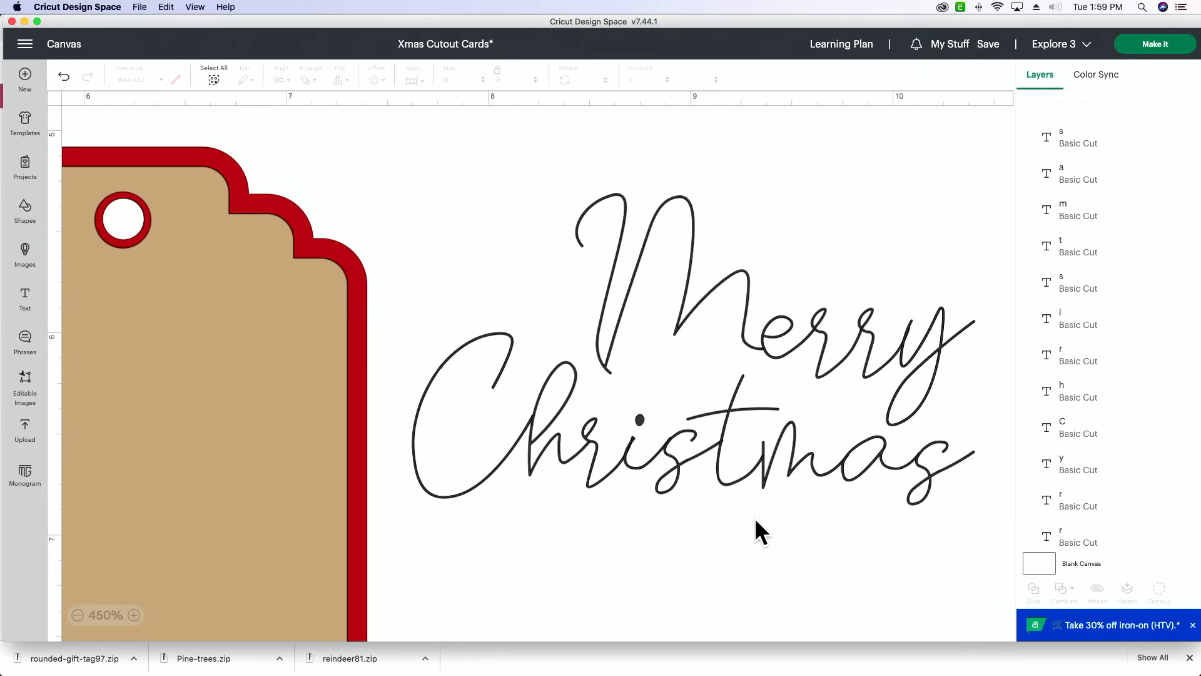
left_click_drag(494, 467, 491, 493)
left_click(641, 540)
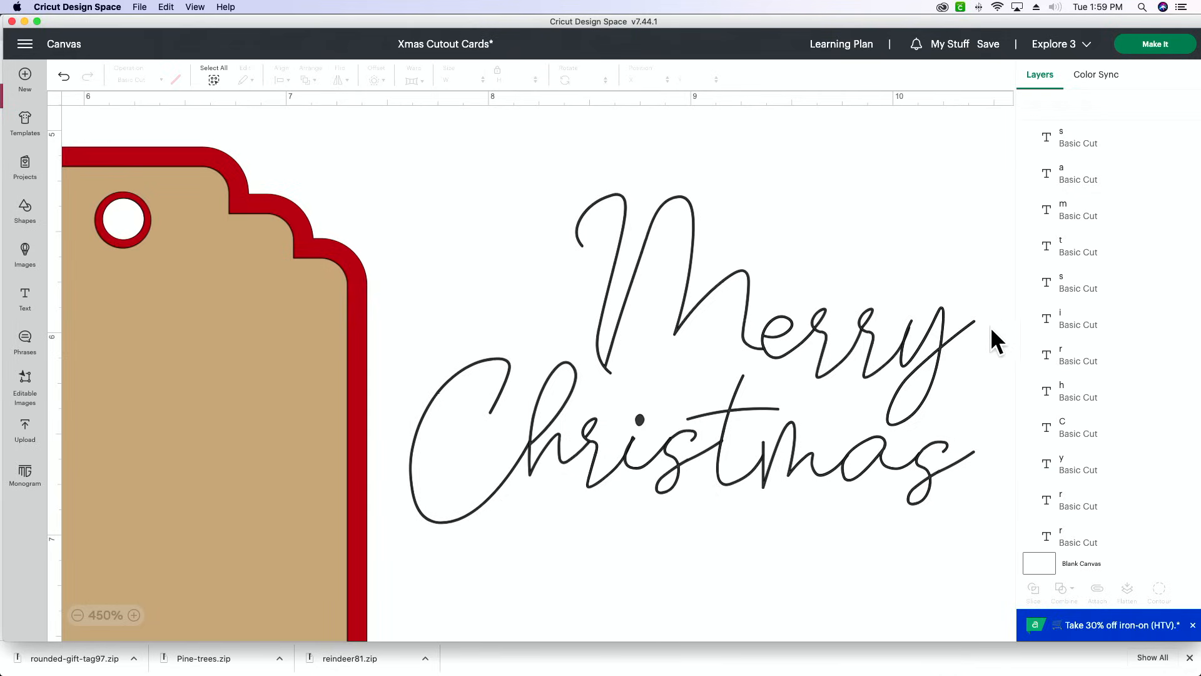
- Raise the letters "erry" to about Y 5.71, and shift the whole word "Merry" slightly right and down to about Y 5.38
left_click_drag(991, 358, 786, 265)
left_click_drag(847, 343, 854, 307)
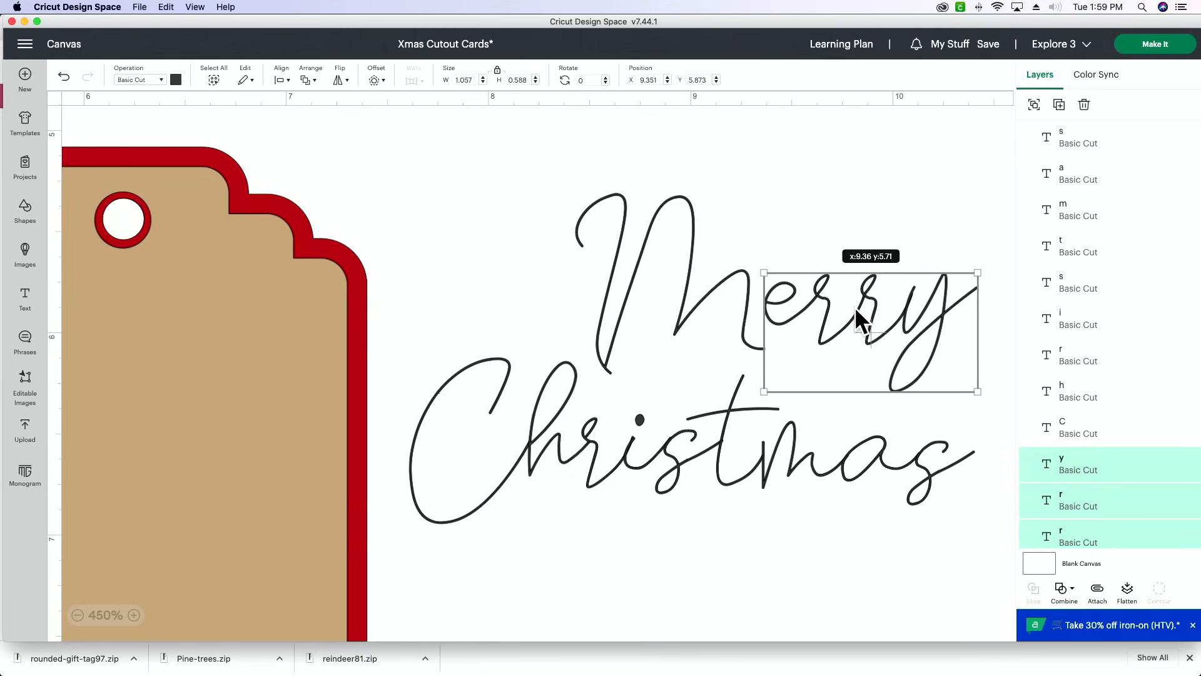
mouse_move(855, 307)
left_mouse_down()
mouse_move(855, 352)
mouse_move(856, 307)
left_mouse_up()
left_click_drag(512, 213, 944, 332)
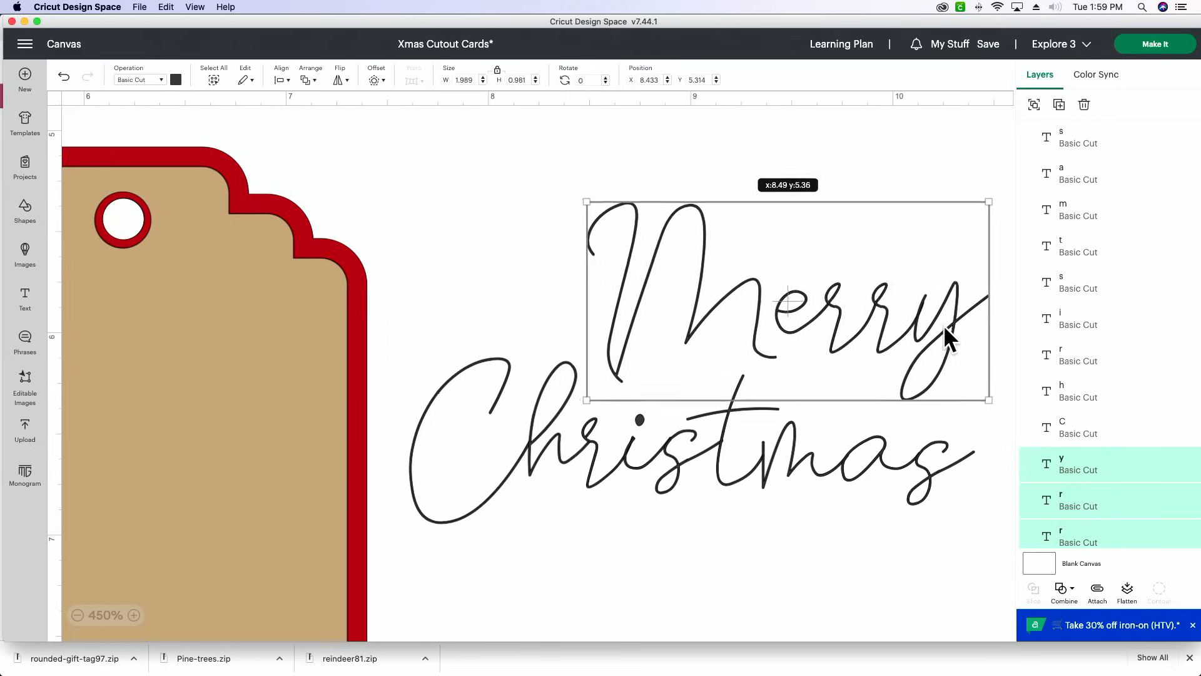
left_click(882, 566)
- Attach all the letters of "Merry Christmas" together and shrink the text to about 1.97 by 1.08 in
left_click_drag(933, 570, 475, 196)
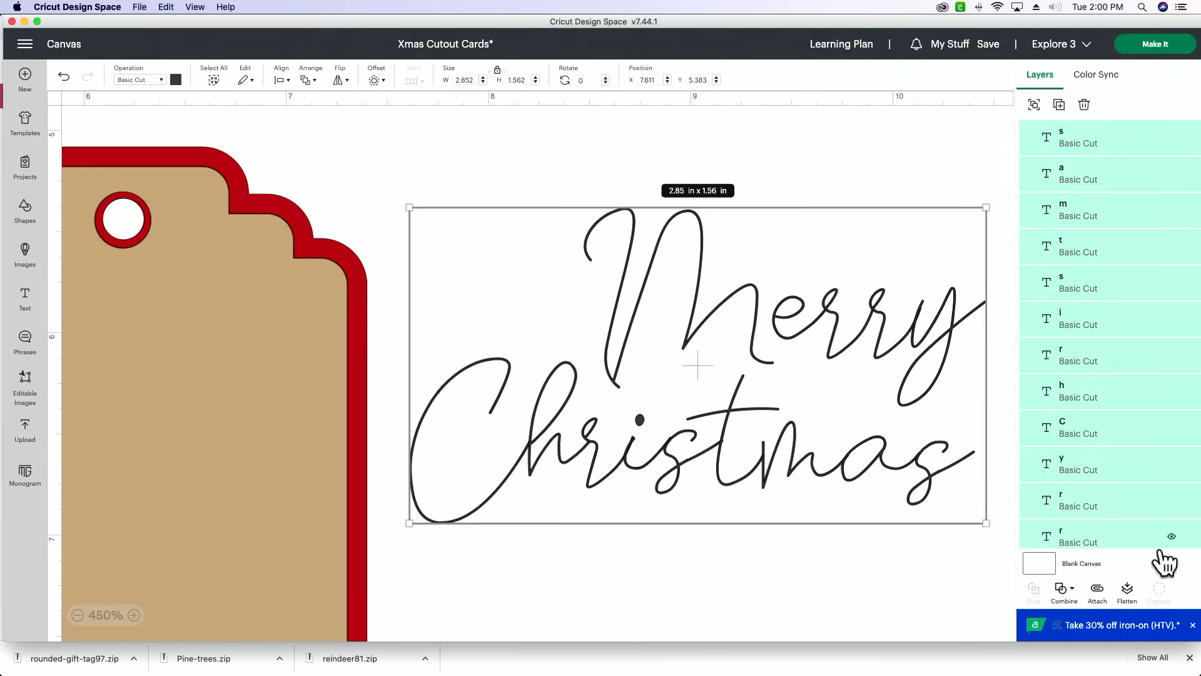
left_click(1099, 593)
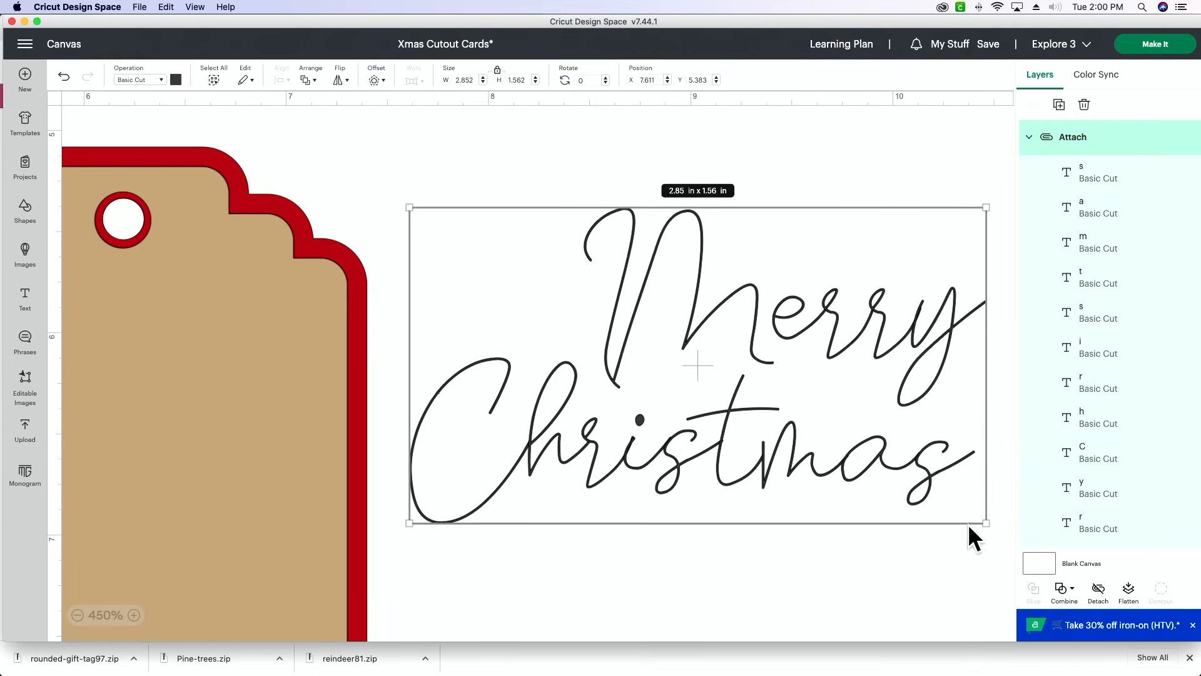
left_click_drag(985, 522, 812, 427)
- Place the attached "Merry Christmas" text on the pine tree tag above the trees, at about X 5.167, Y 5.939
scroll(619, 500, "left", 3)
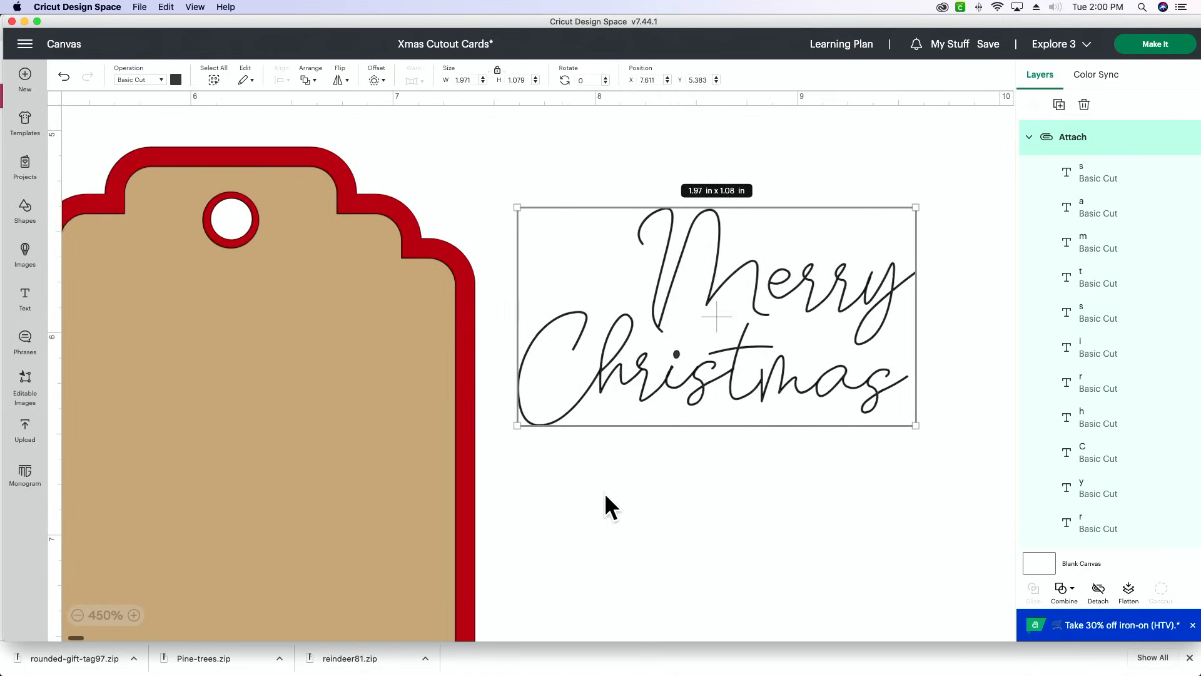
left_click_drag(714, 375, 222, 486)
scroll(643, 429, "left", 5)
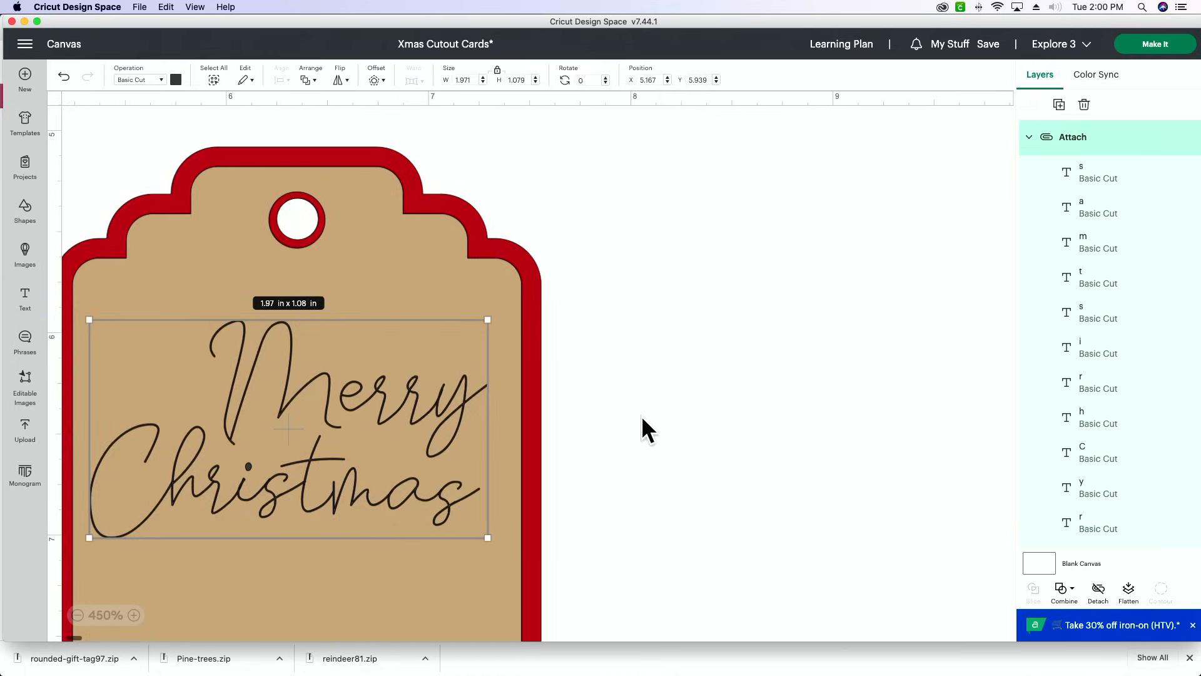
scroll(650, 428, "down", 2)
scroll(650, 429, "down", 4)
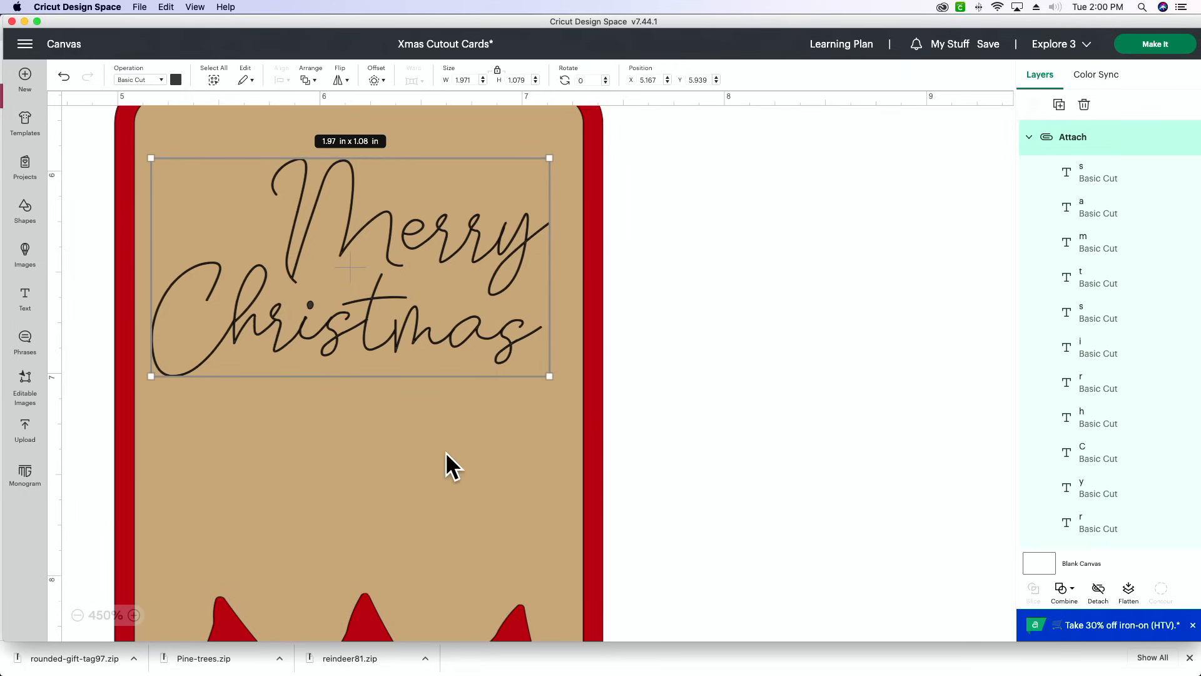
- Change the "Merry Christmas" text's operation from Basic Cut to Draw with Pen
left_click(78, 616)
left_click(78, 616)
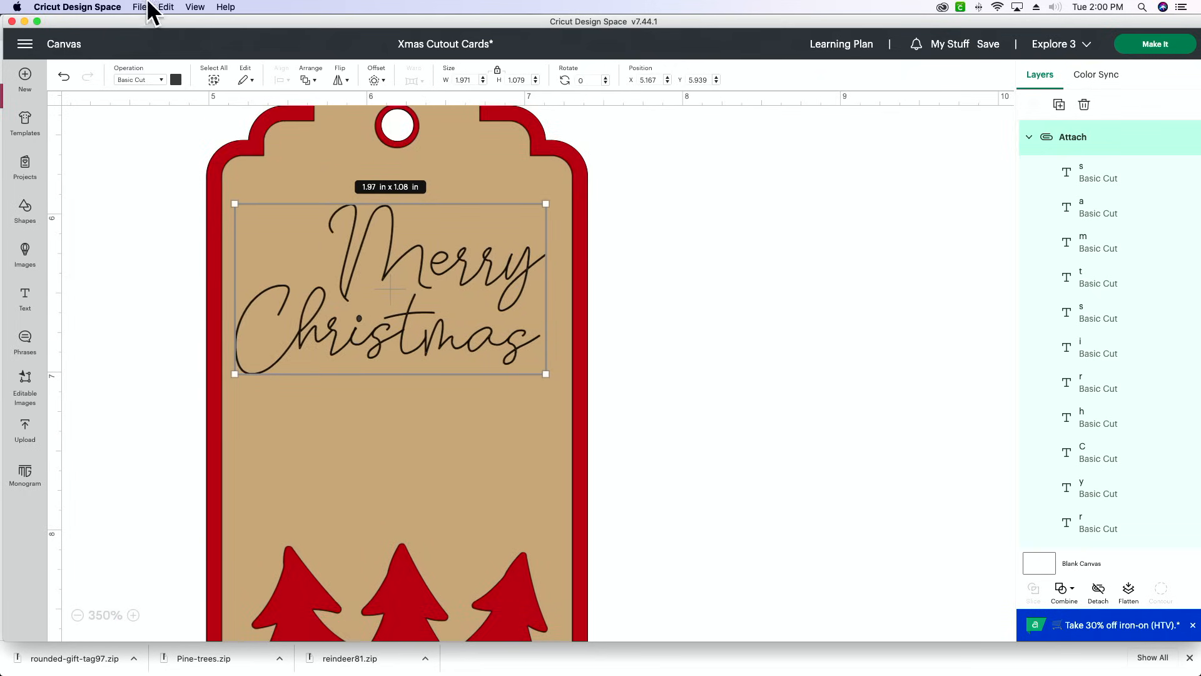
left_click(159, 81)
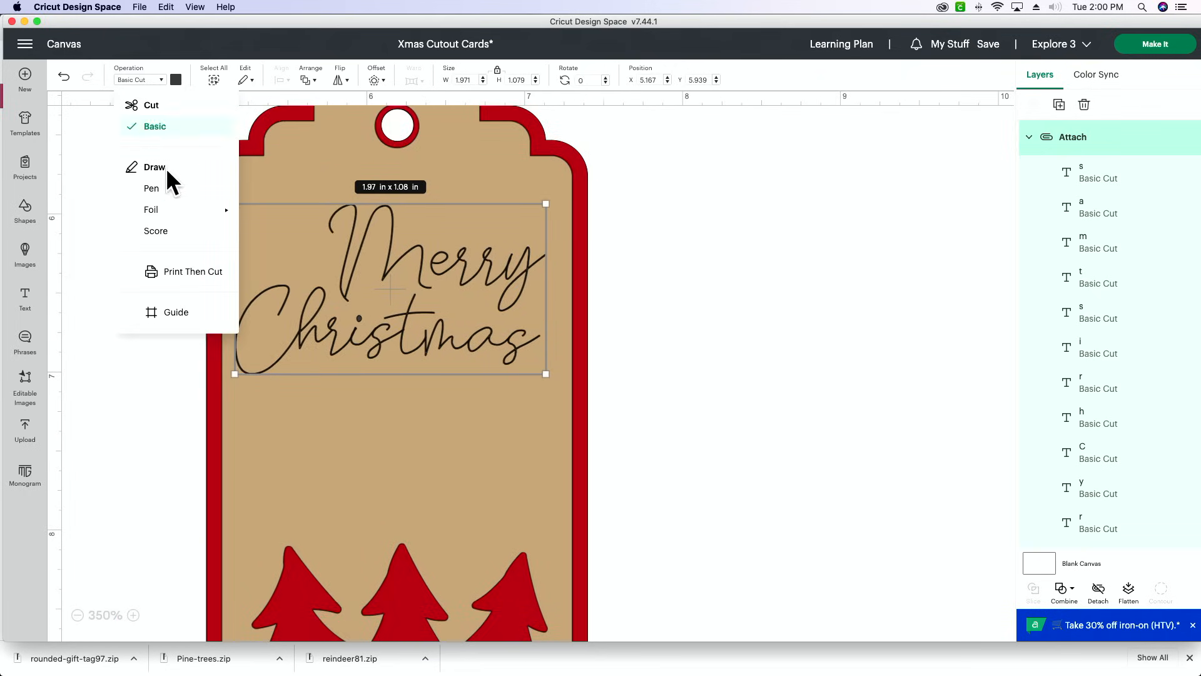
left_click(175, 187)
left_click(730, 340)
- Attach the "Merry Christmas" text to the tan pine tree tag layer beneath it
left_click(501, 287)
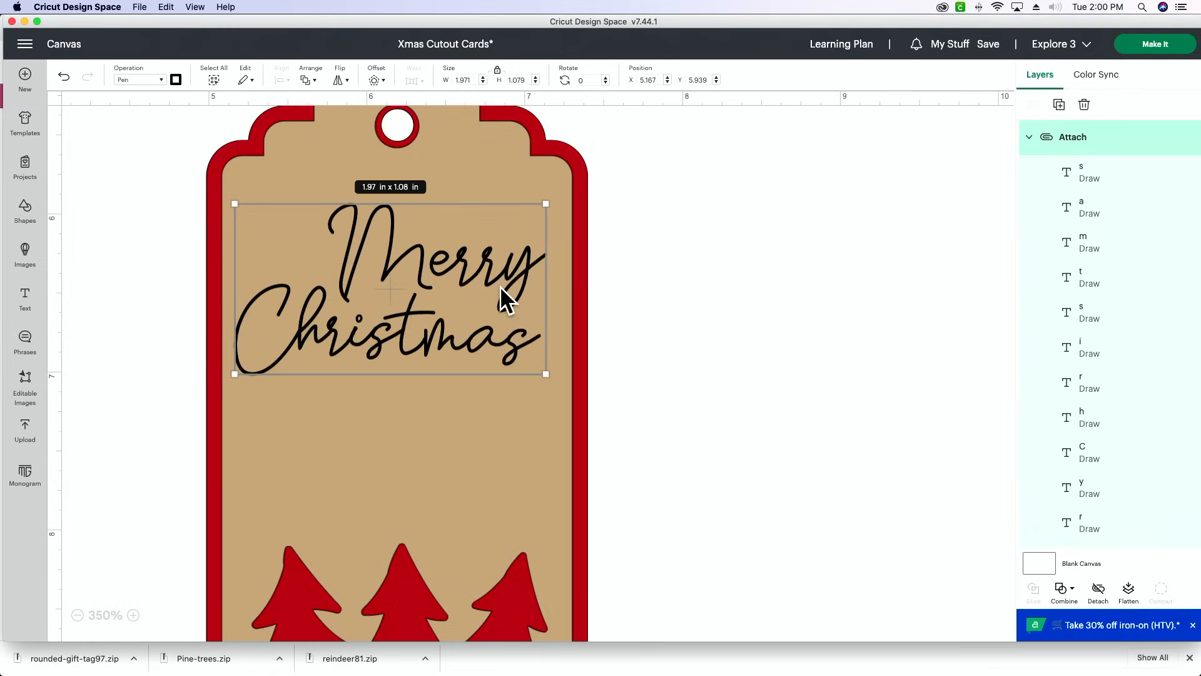
left_click(512, 400, "shift")
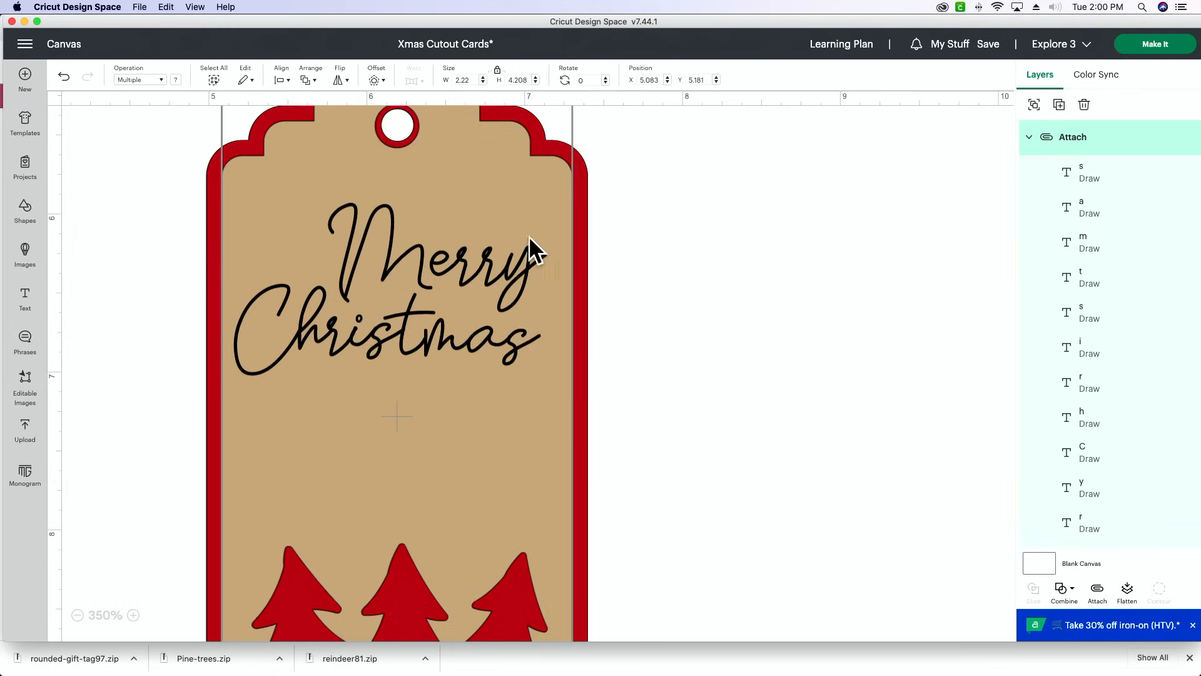
left_click(1097, 591)
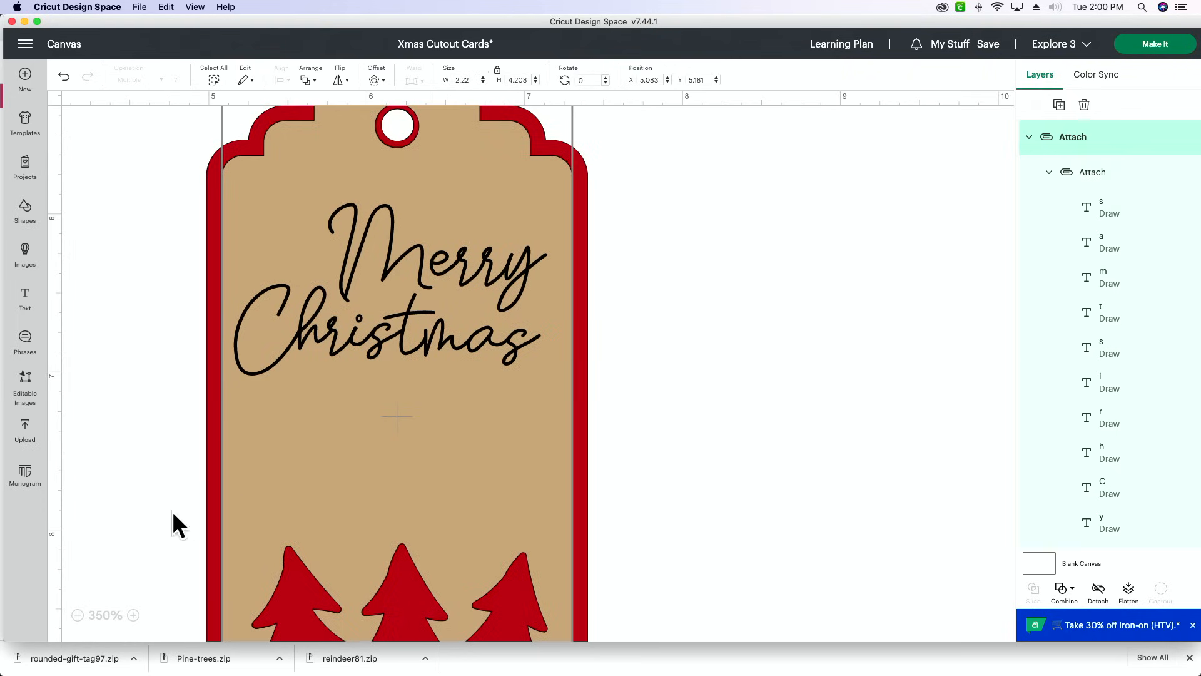
- Resize the whole pine tree tag, including its red backing, to a height of 4 in
left_click(77, 615)
left_click(78, 615)
left_click(77, 615)
left_click_drag(705, 177, 374, 376)
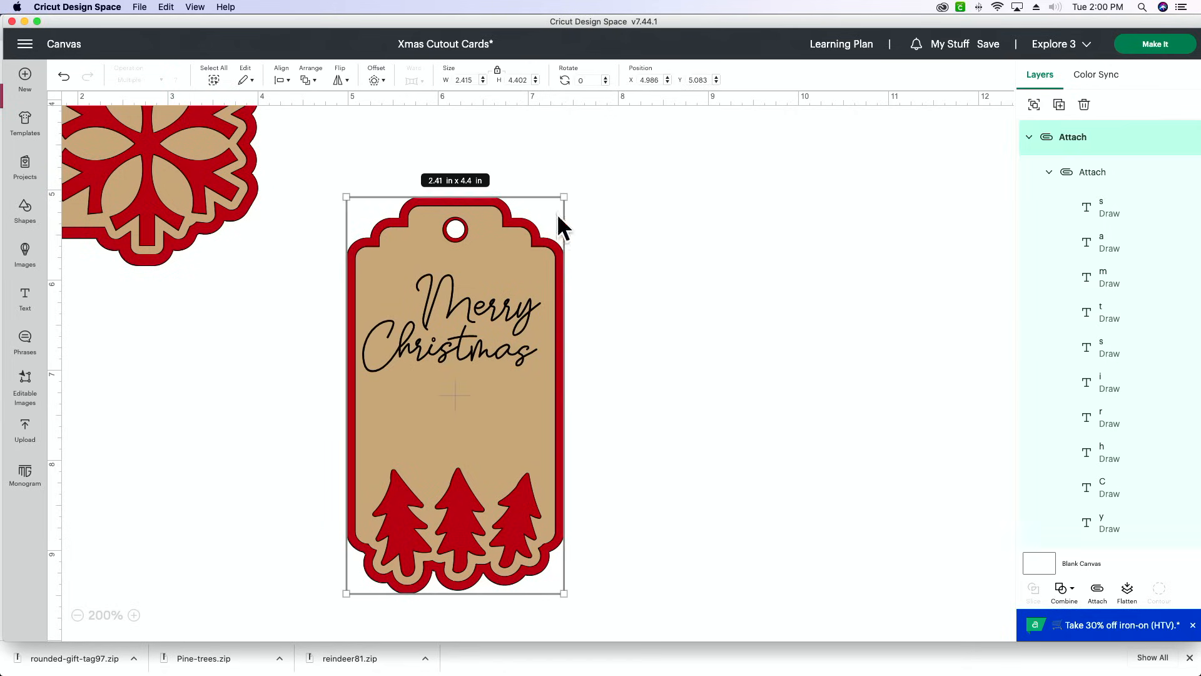
left_click(519, 79)
type("4")
key("Return")
left_click(751, 189)
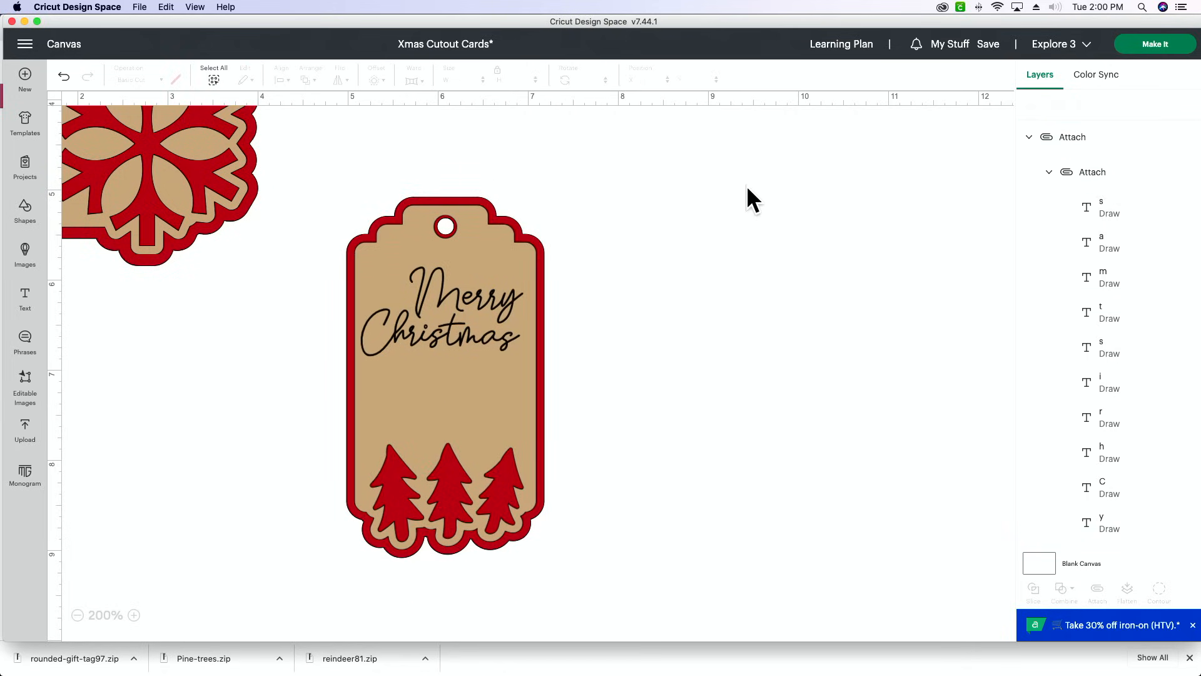
- Resize the whole snowflake tag, including its text and red backing, to a height of 4 in
scroll(250, 207, "up", 10)
scroll(250, 207, "left", 3)
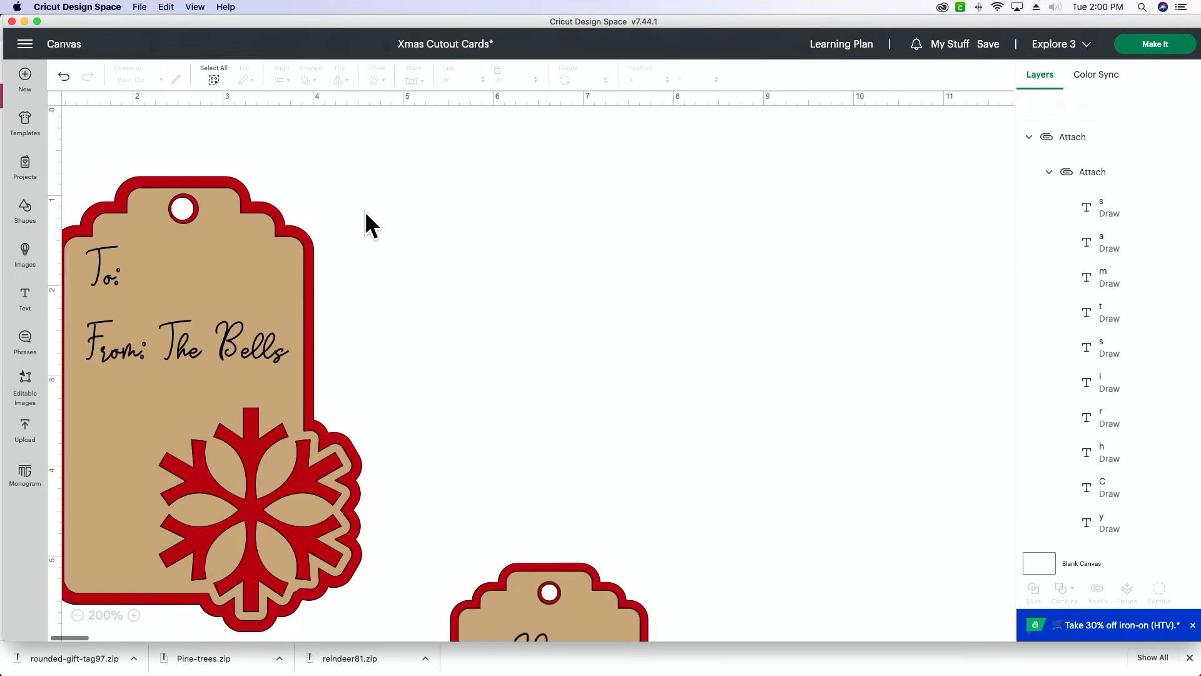
left_click_drag(425, 192, 129, 485)
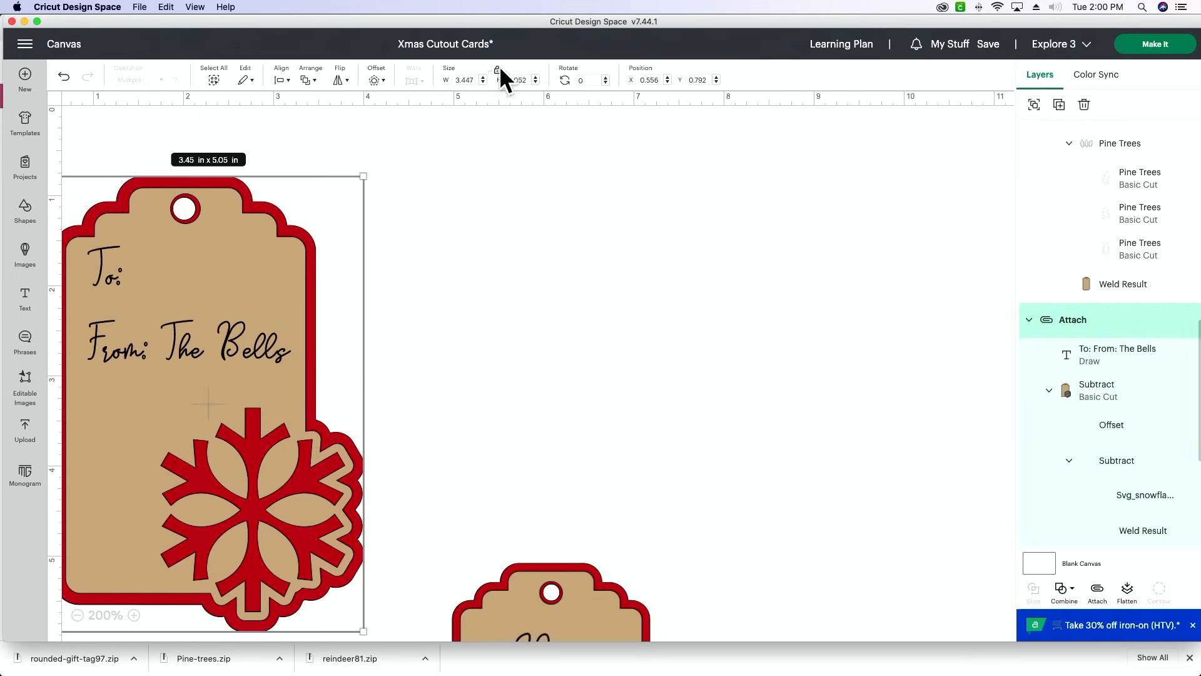
left_click(523, 80)
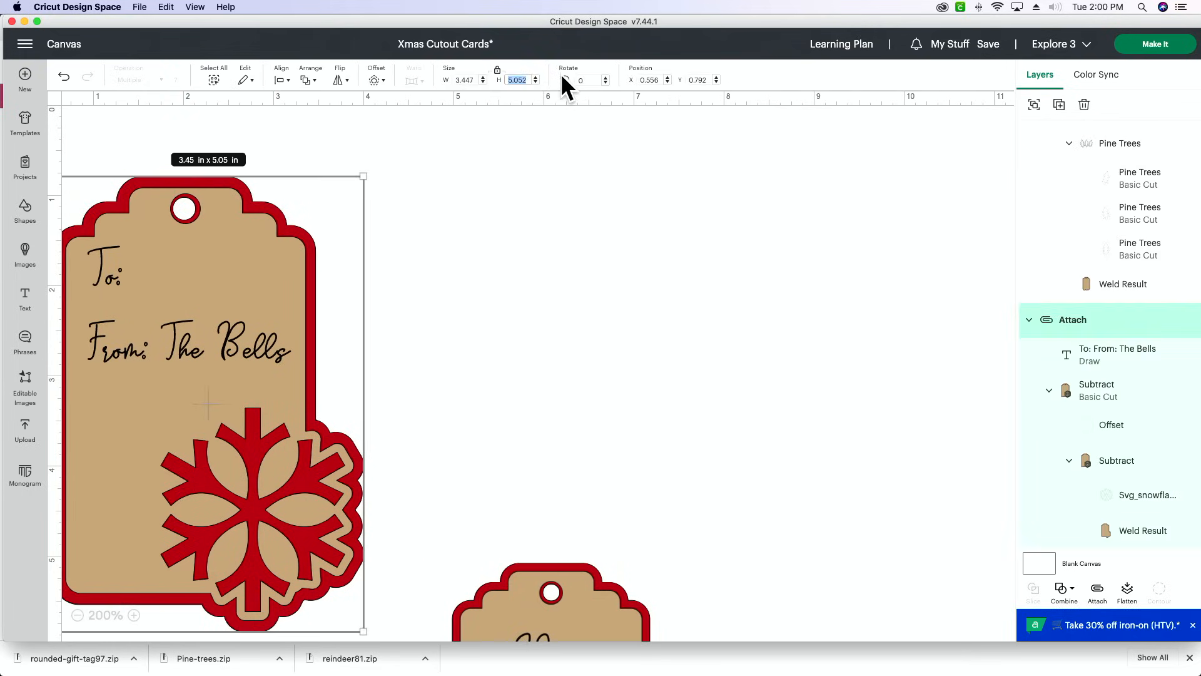
type("4")
key("Return")
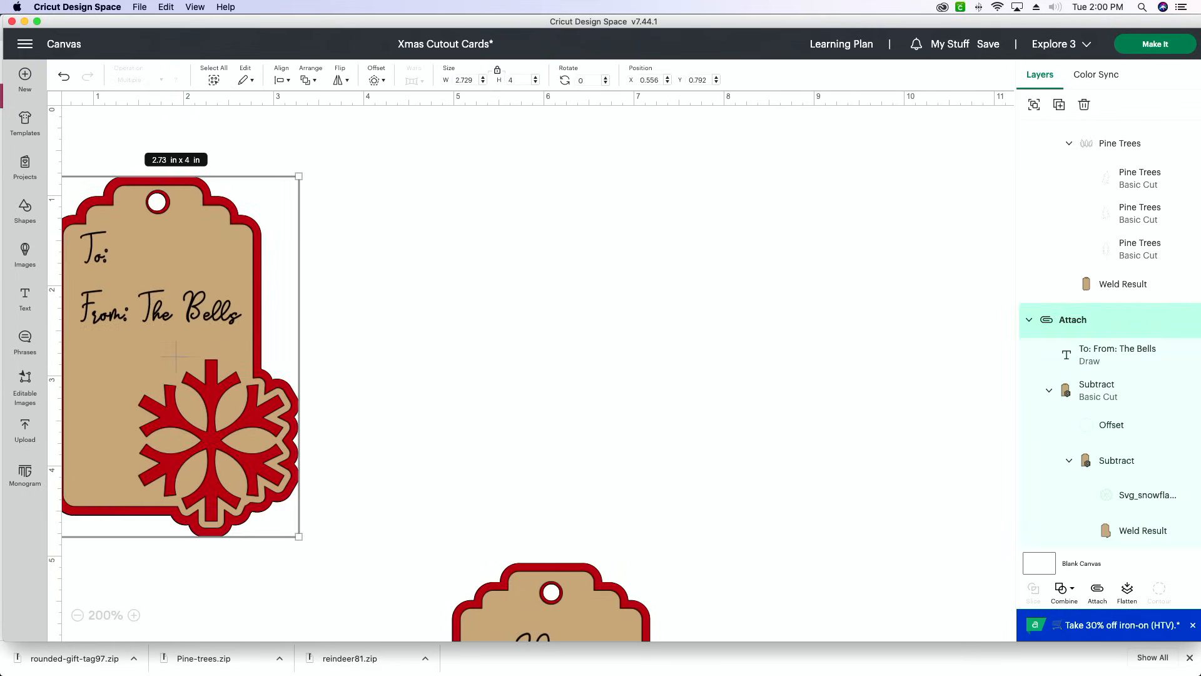
- Send the project to mat preparation and apply 8 project copies
left_click(1182, 45)
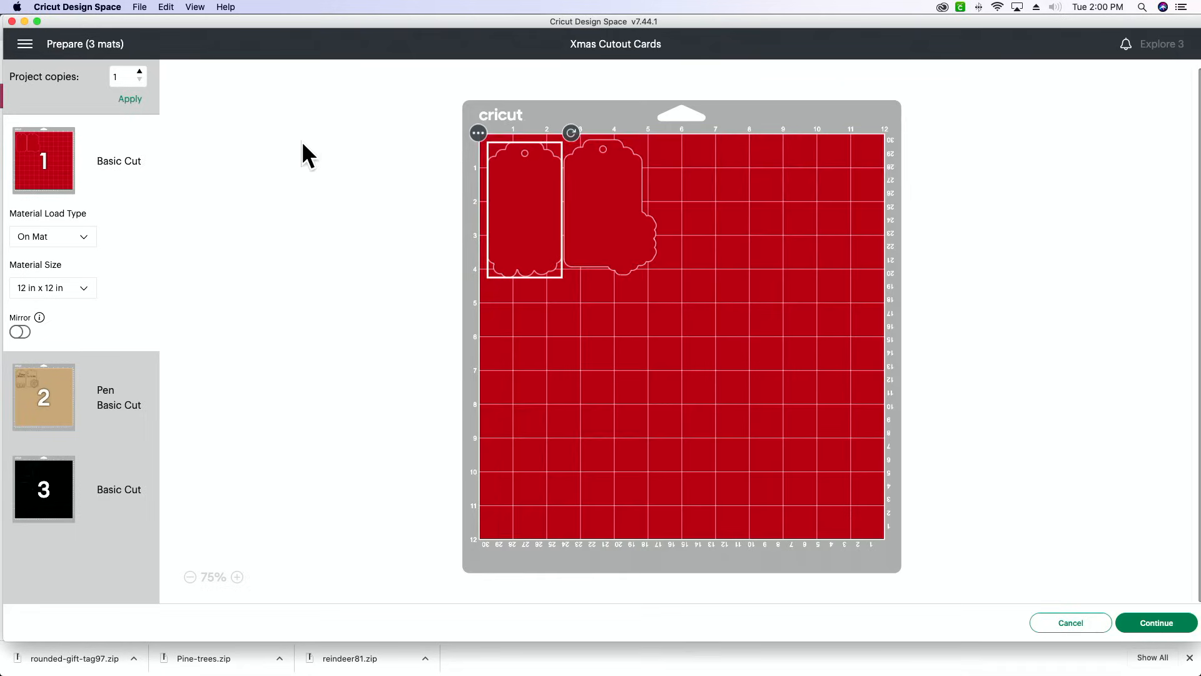
left_click(139, 72)
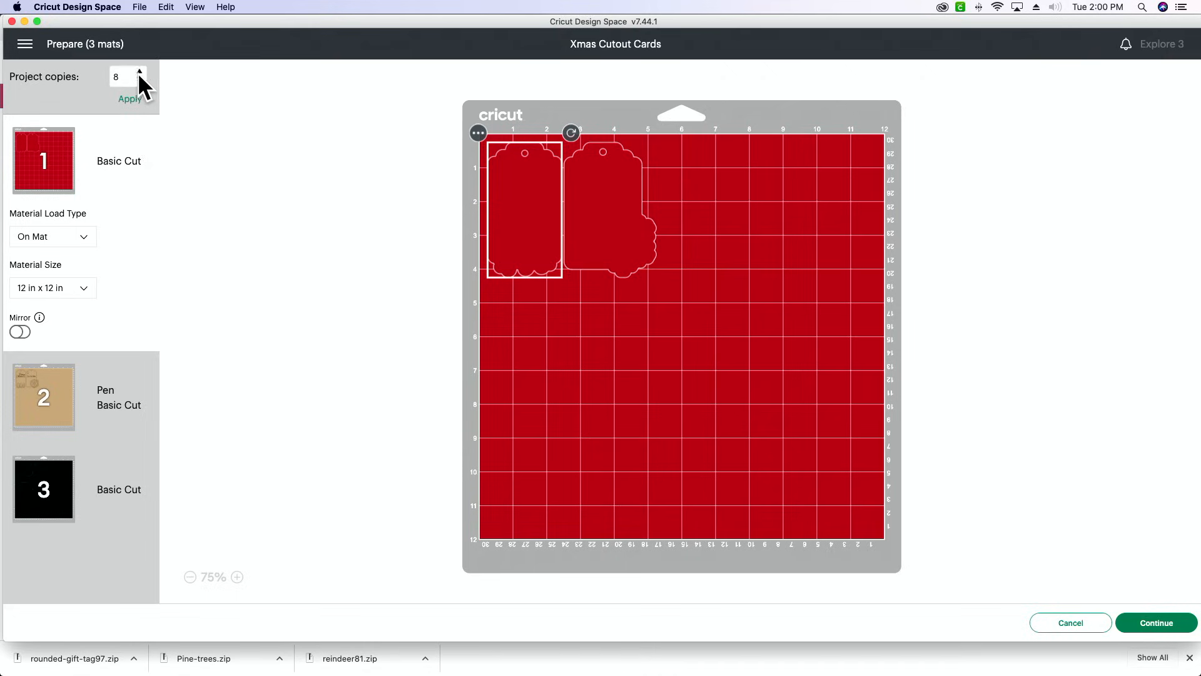
left_click(137, 99)
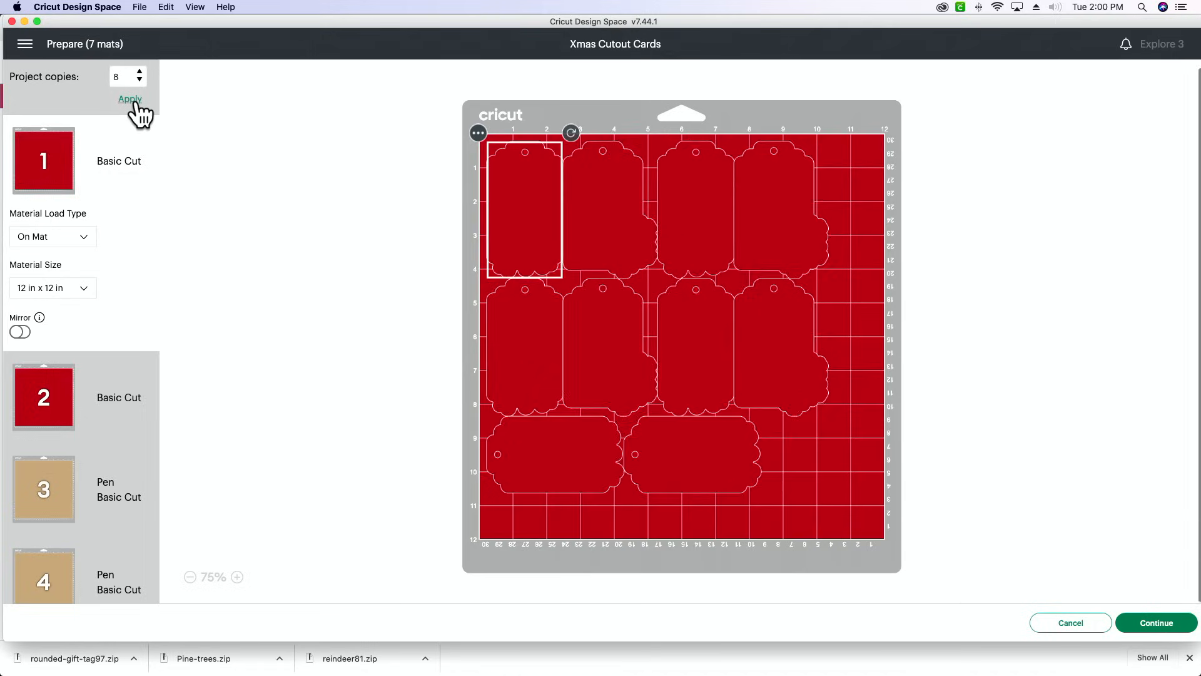
- Try other copy counts, including 9, and apply 5 project copies to the mats
left_click(141, 71)
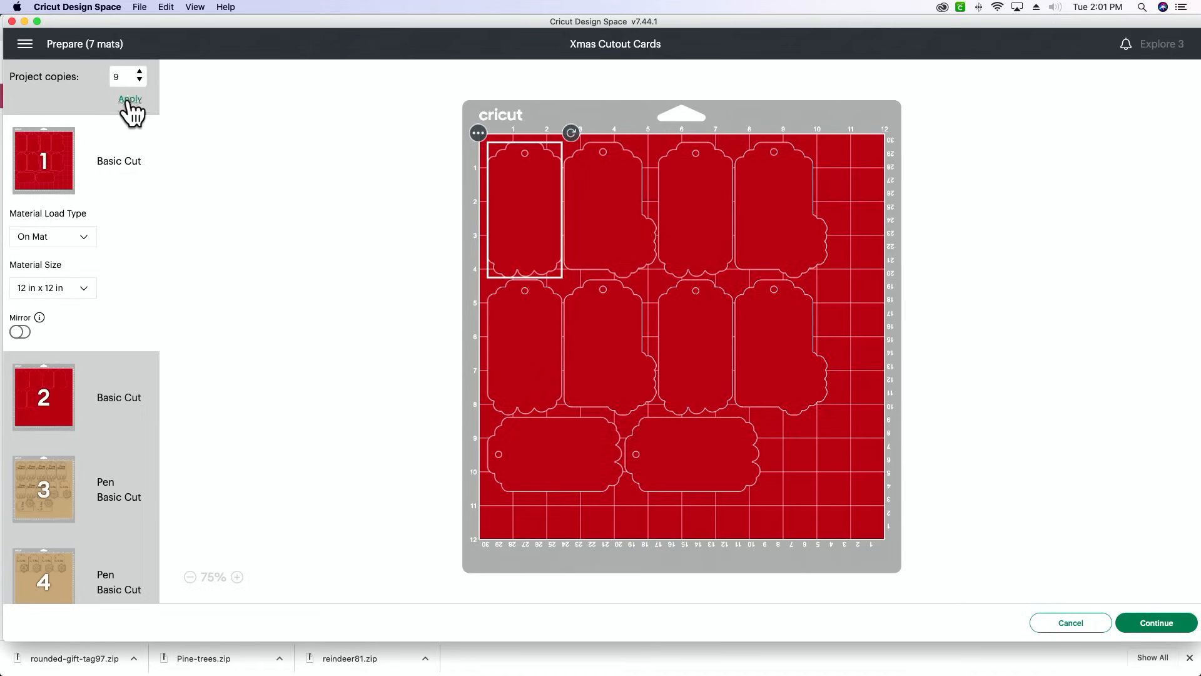
left_click(130, 99)
left_click(140, 79)
left_click(130, 98)
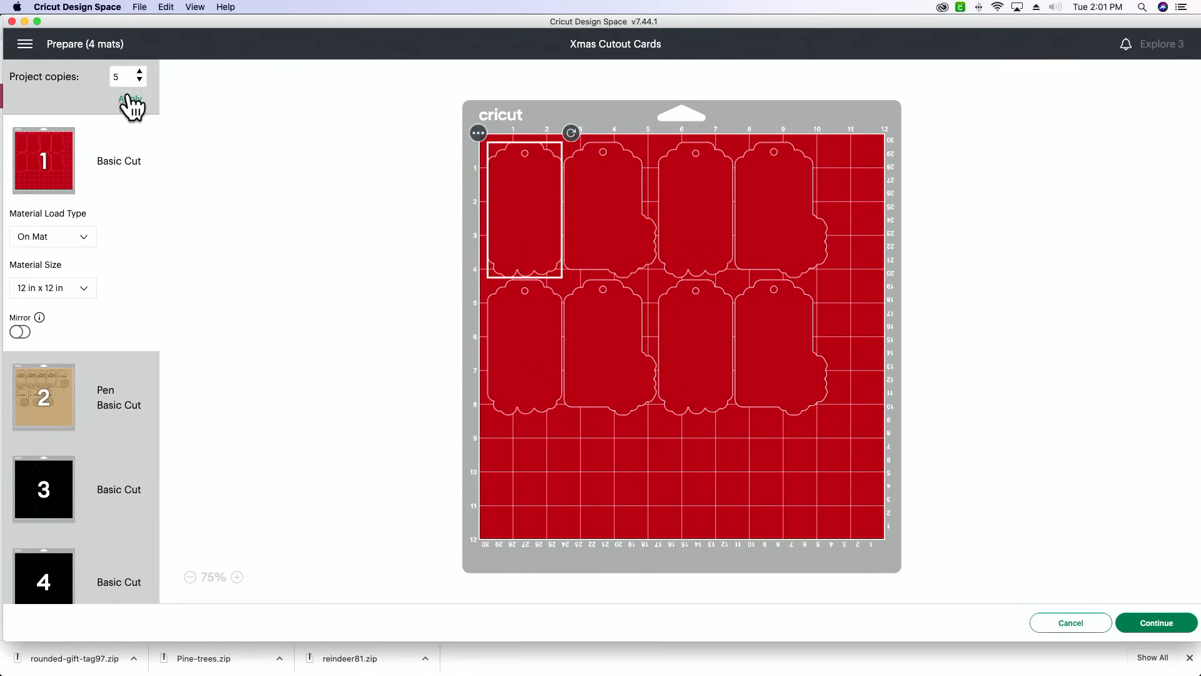
left_click(130, 99)
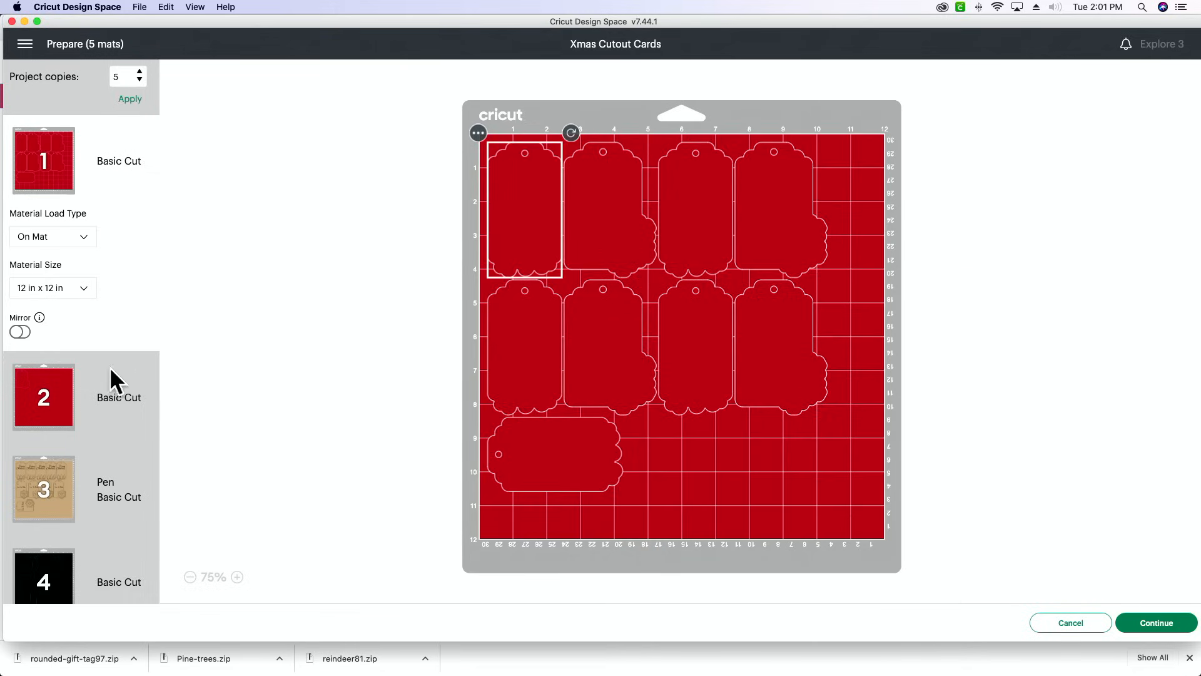
- Move the lone snowflake tag backing from the second red mat onto the first red mat
left_click(51, 375)
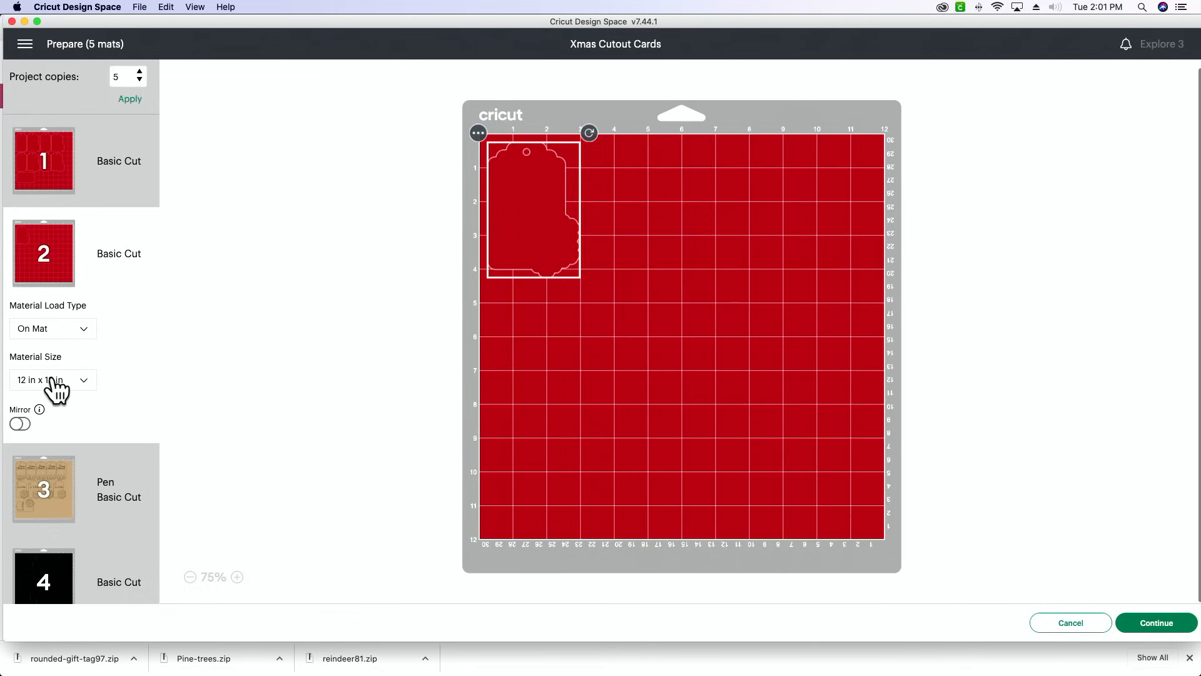
left_click(478, 132)
left_click(486, 161)
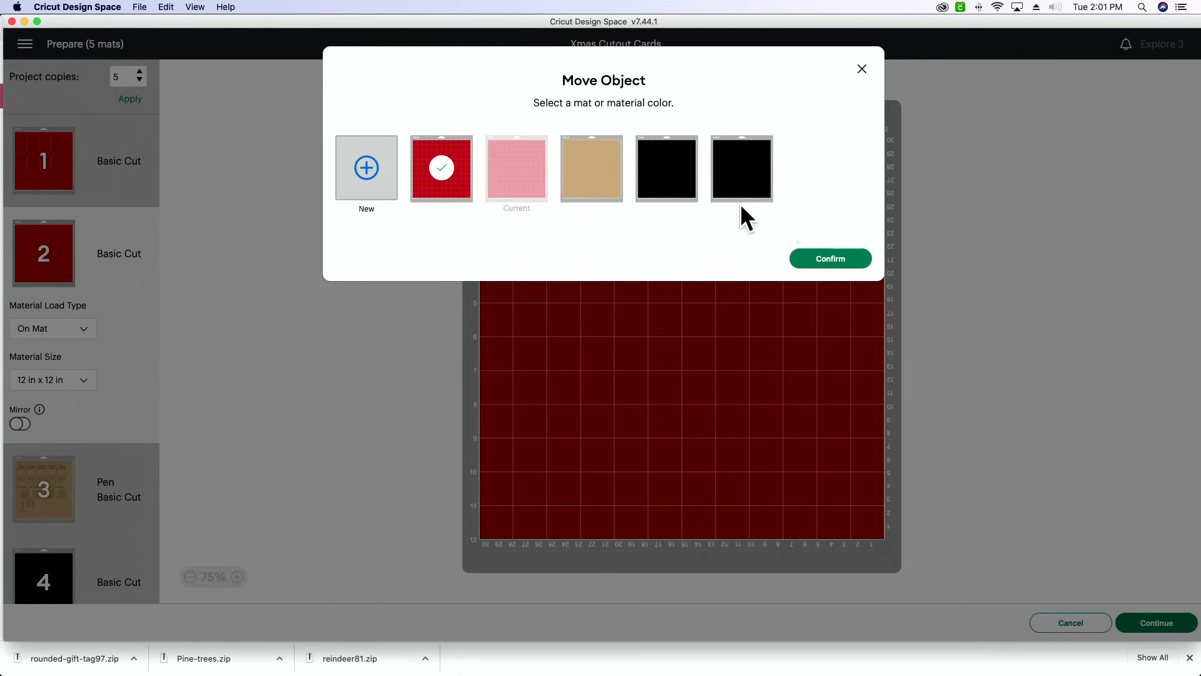
left_click(834, 258)
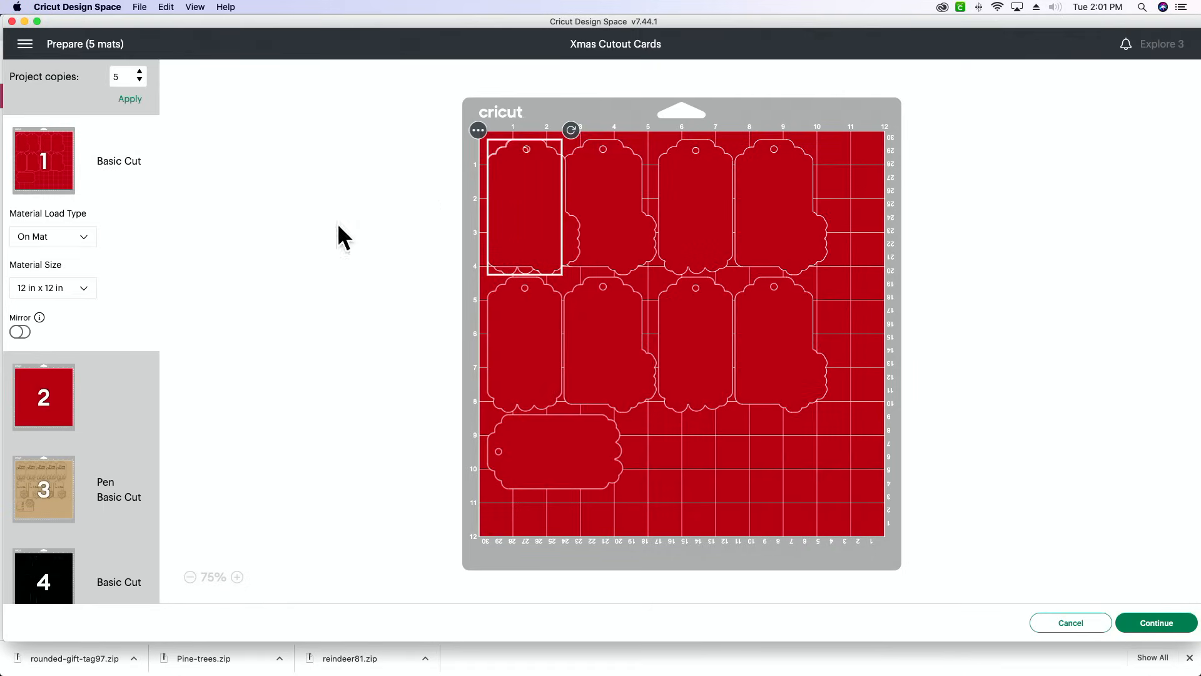
- Rotate the moved snowflake backing sideways and place it in the first red mat's free lower area, about 4.7 in across and 8.3 in down
left_click(50, 580)
left_click(44, 167)
left_click_drag(523, 152, 925, 525)
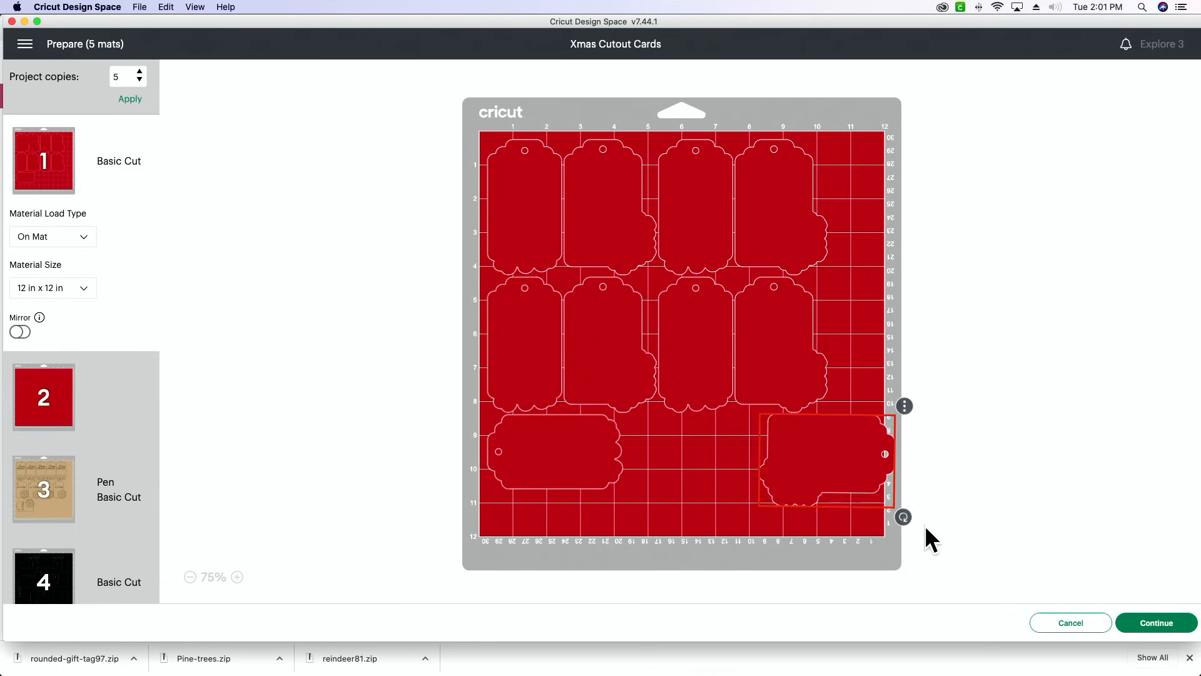
left_click_drag(835, 481, 715, 471)
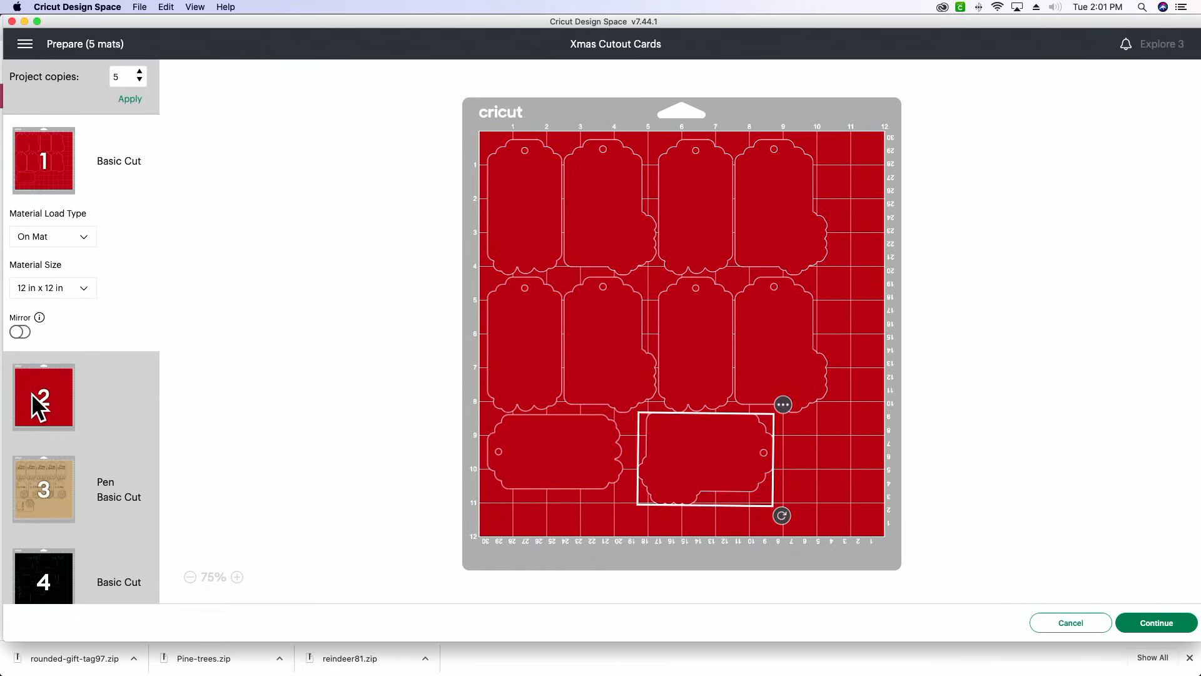
- Check the layouts of the two red mats and the tan pen mat, and continue to the cutting setup
left_click(63, 386)
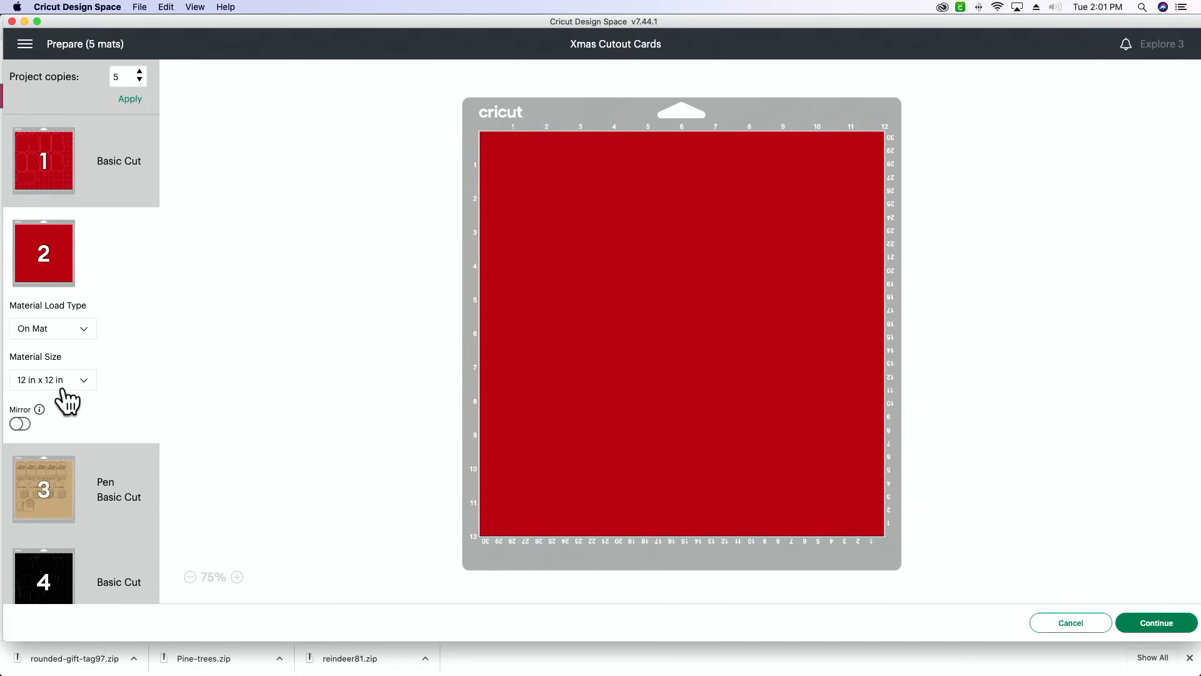
left_click(50, 147)
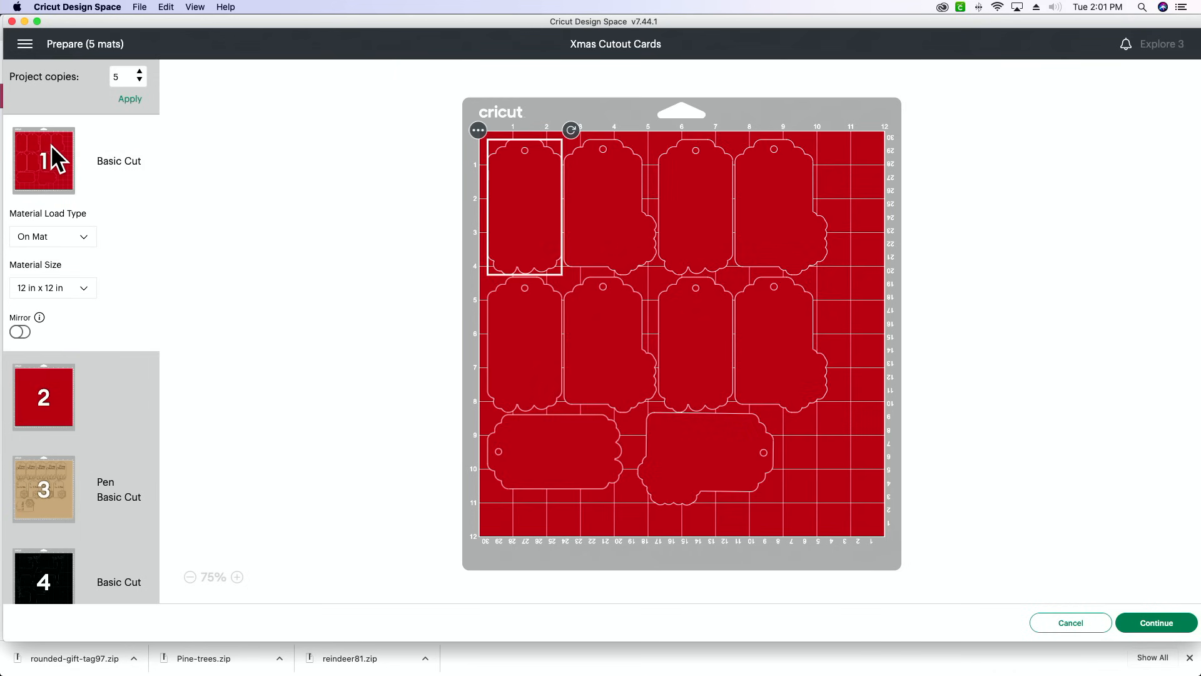
left_click(39, 514)
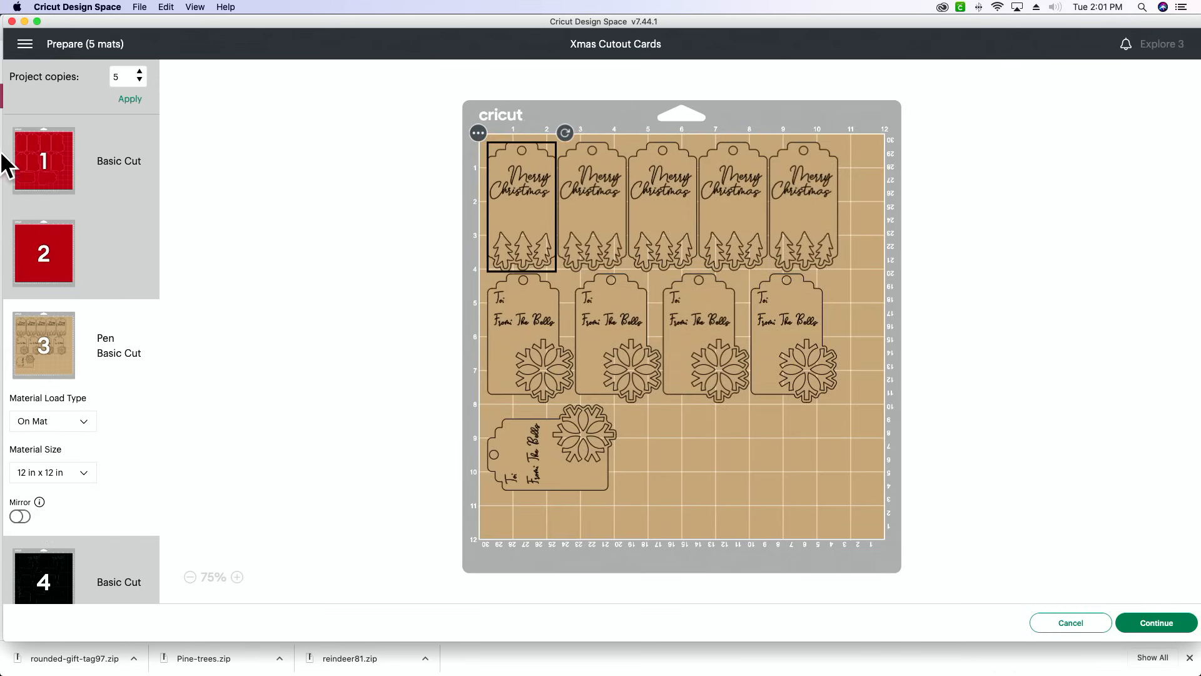
left_click(44, 166)
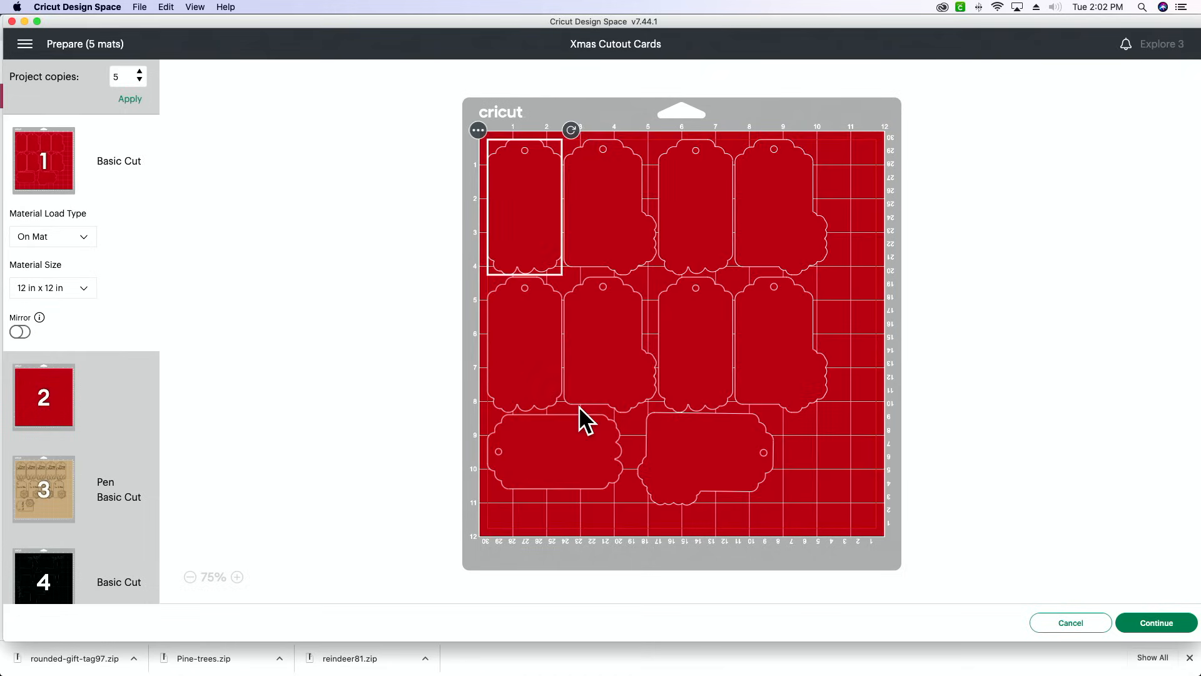
left_click(1159, 634)
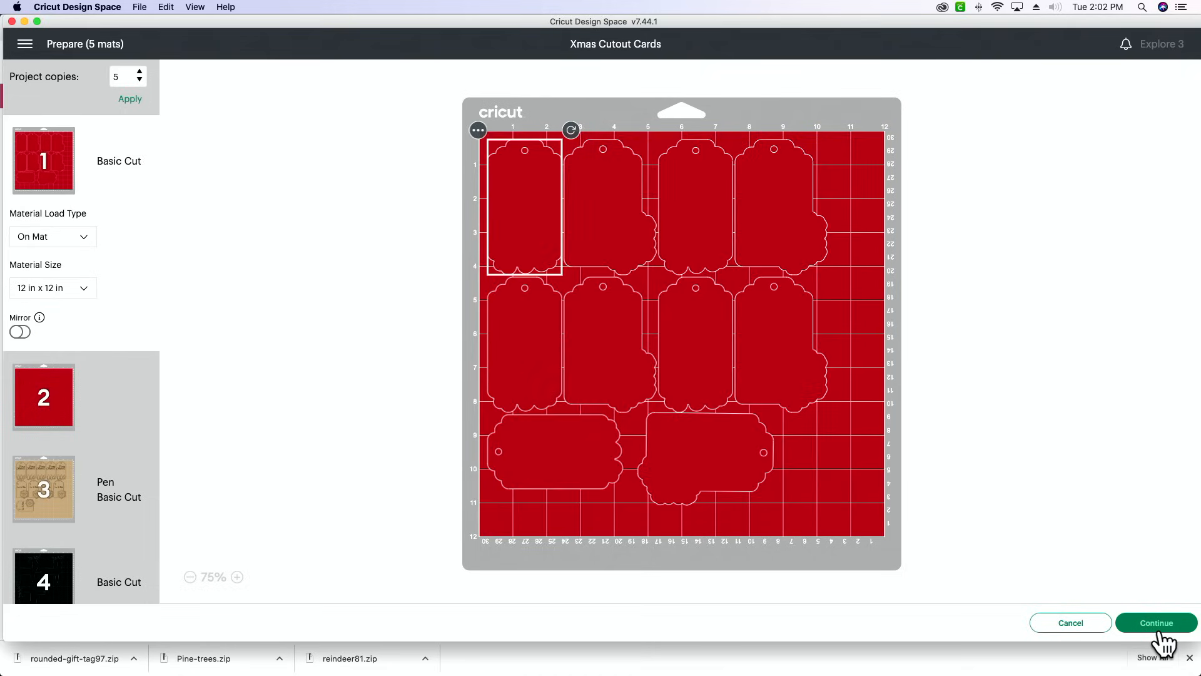